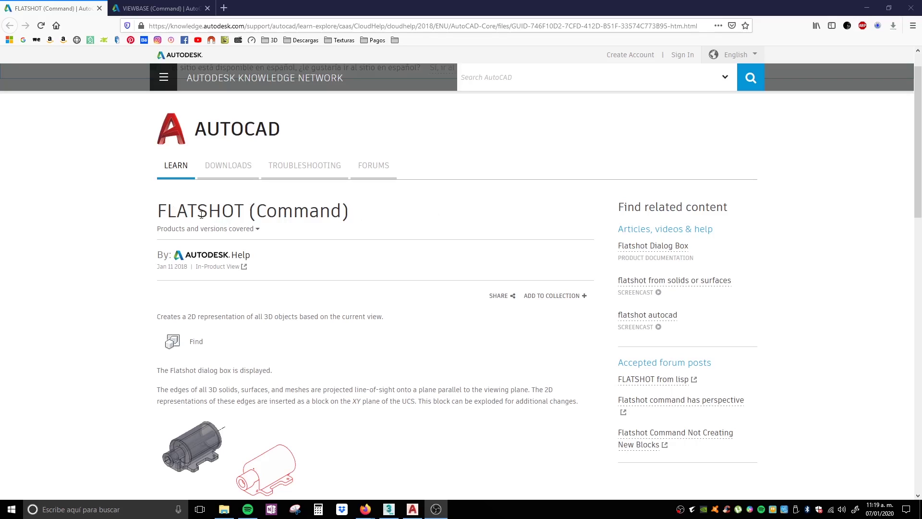
Open Casa La Vista 3d.dwg in AutoCAD and dismiss the missing referenced files warning
{"action": "scroll", "coordinate": [126, 227], "scroll_direction": "down", "scroll_amount": 3}
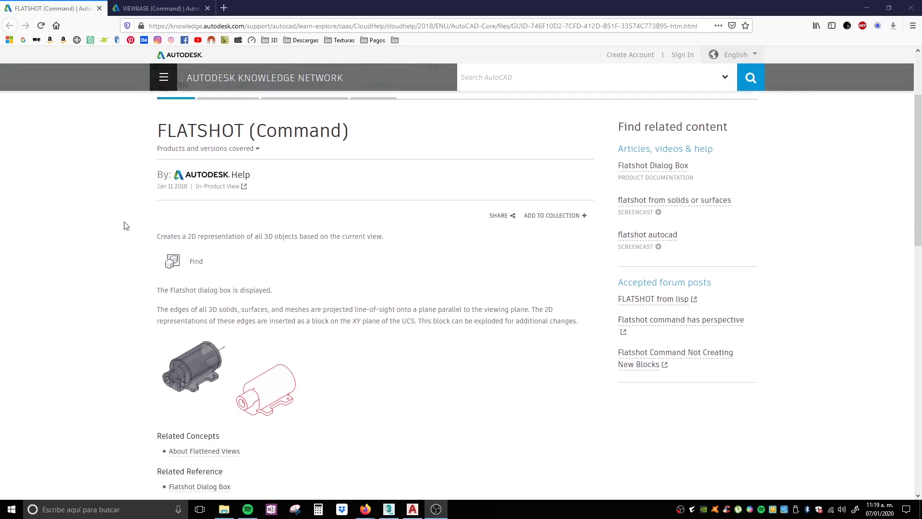
{"action": "scroll", "coordinate": [127, 227], "scroll_direction": "down", "scroll_amount": 3}
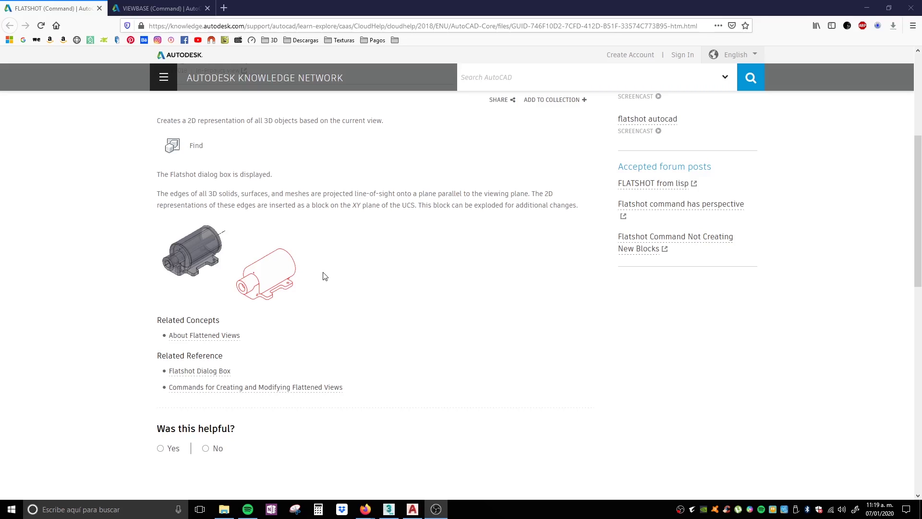
{"action": "scroll", "coordinate": [321, 274], "scroll_direction": "up", "scroll_amount": 2}
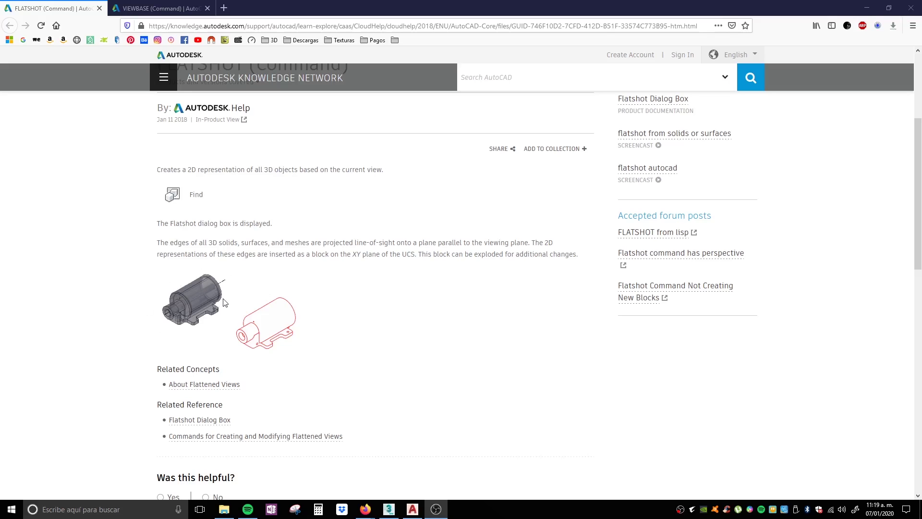
{"action": "scroll", "coordinate": [226, 302], "scroll_direction": "up", "scroll_amount": 3}
{"action": "scroll", "coordinate": [253, 306], "scroll_direction": "down", "scroll_amount": 2}
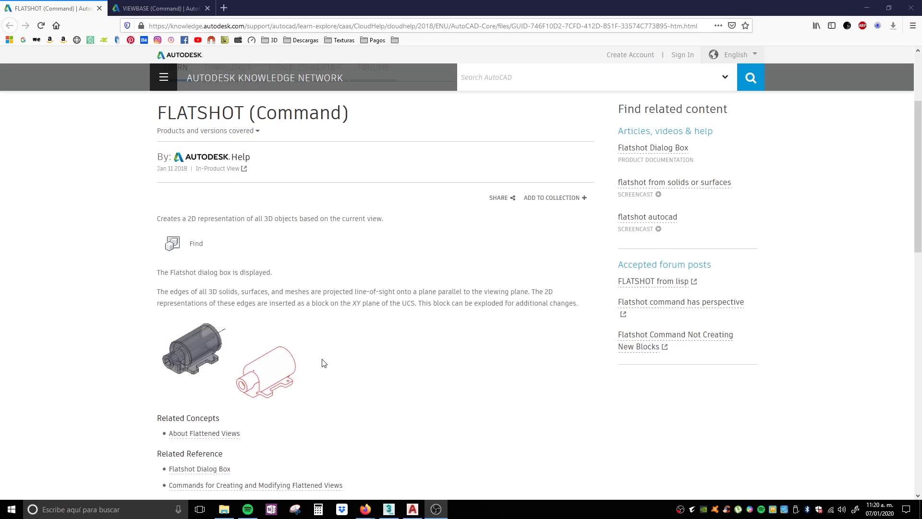
{"action": "scroll", "coordinate": [186, 342], "scroll_direction": "down", "scroll_amount": 2}
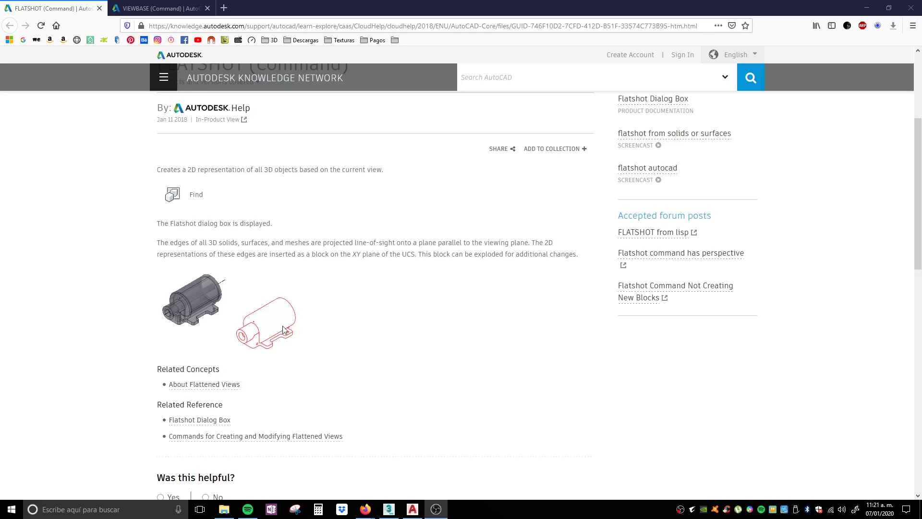
{"action": "scroll", "coordinate": [358, 326], "scroll_direction": "down", "scroll_amount": 1}
{"action": "scroll", "coordinate": [358, 326], "scroll_direction": "up", "scroll_amount": 5}
{"action": "scroll", "coordinate": [382, 344], "scroll_direction": "down", "scroll_amount": 7}
{"action": "scroll", "coordinate": [387, 343], "scroll_direction": "down", "scroll_amount": 1}
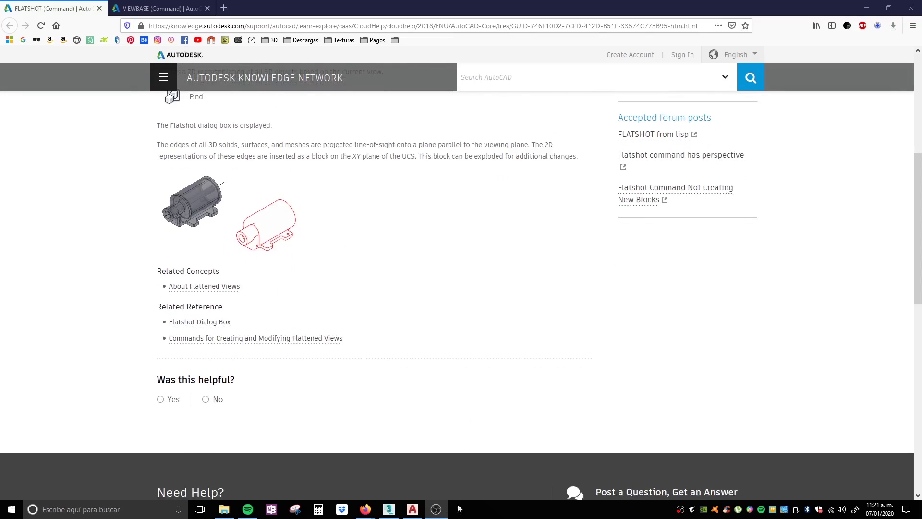
{"action": "left_click", "coordinate": [413, 508]}
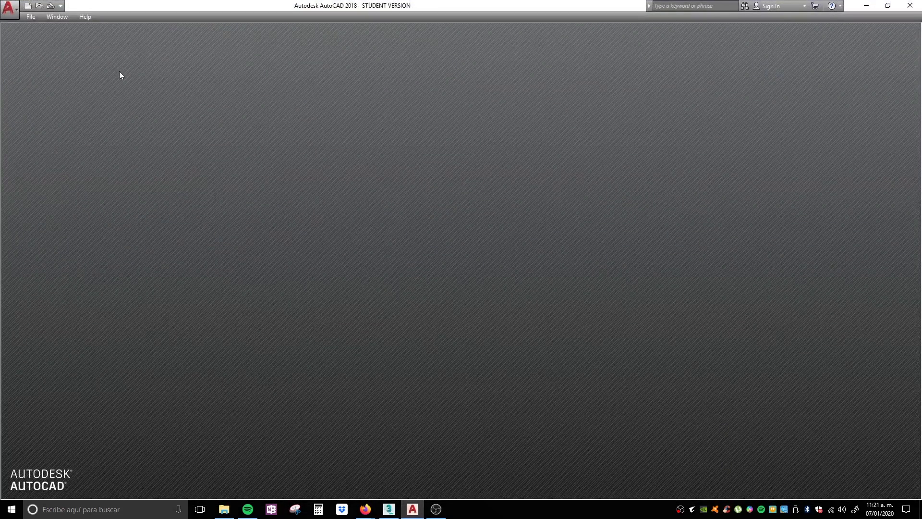
{"action": "left_click", "coordinate": [9, 9]}
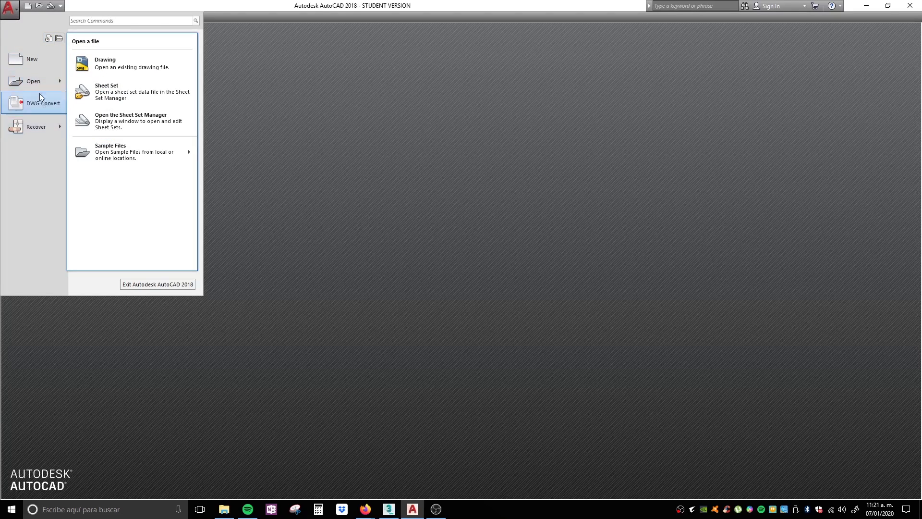
{"action": "left_click", "coordinate": [105, 70]}
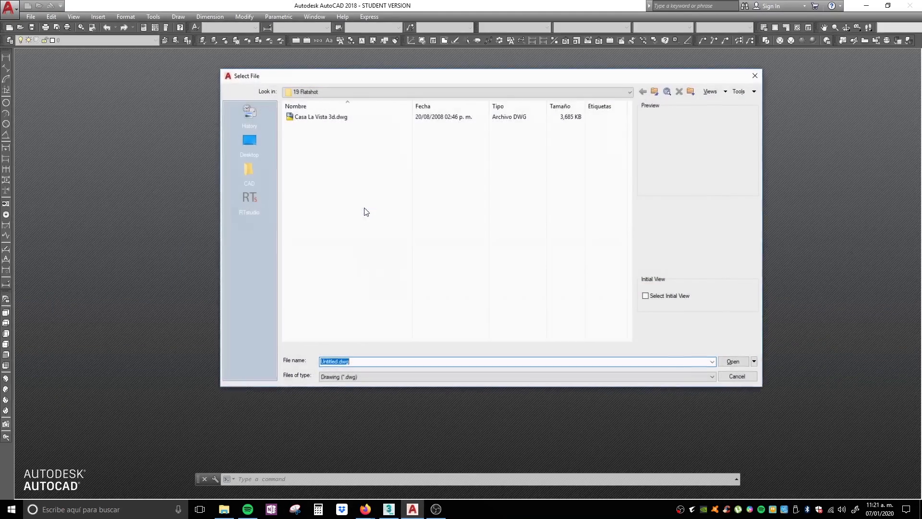
{"action": "double_click", "coordinate": [320, 117]}
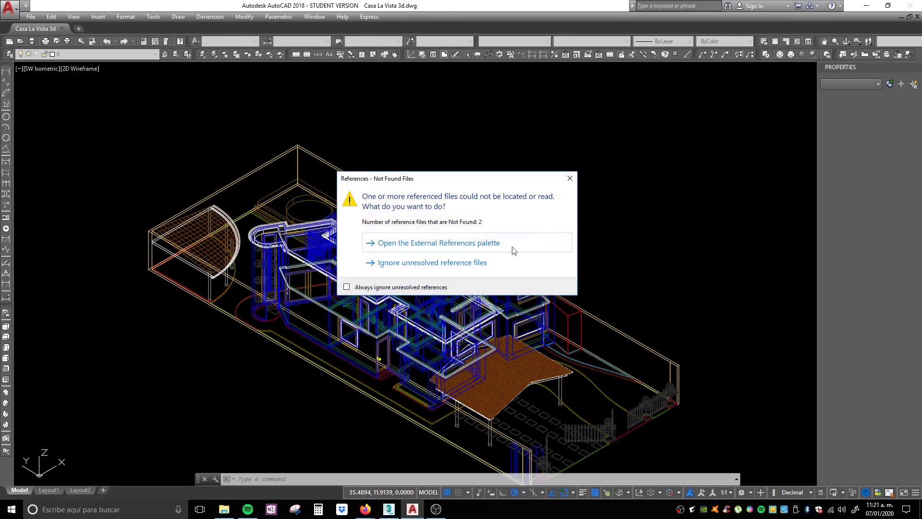
{"action": "left_click", "coordinate": [483, 262]}
Pan and orbit the house model to a custom viewing angle
{"action": "middle_click_drag", "start_coordinate": [560, 279], "coordinate": [606, 274]}
{"action": "scroll", "coordinate": [605, 274], "scroll_direction": "down", "scroll_amount": 2}
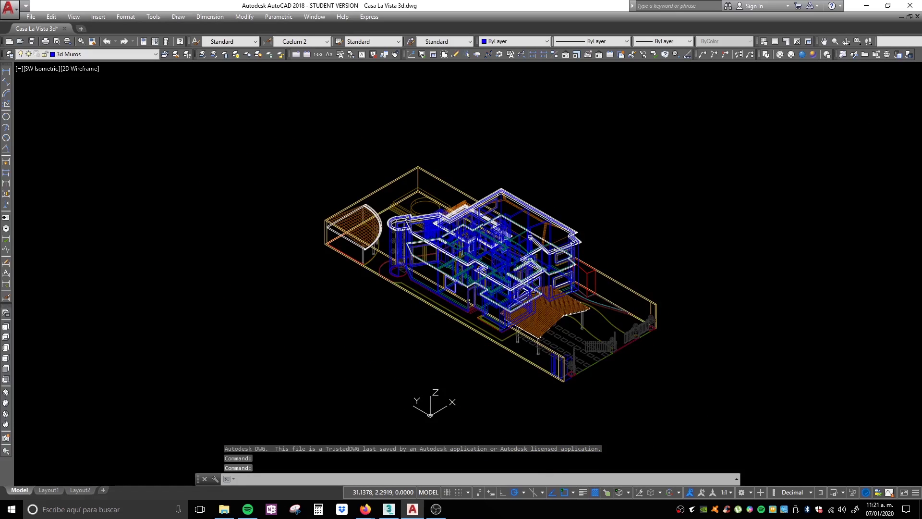
{"action": "middle_click_drag", "start_coordinate": [620, 288], "coordinate": [600, 300], "text": "shift"}
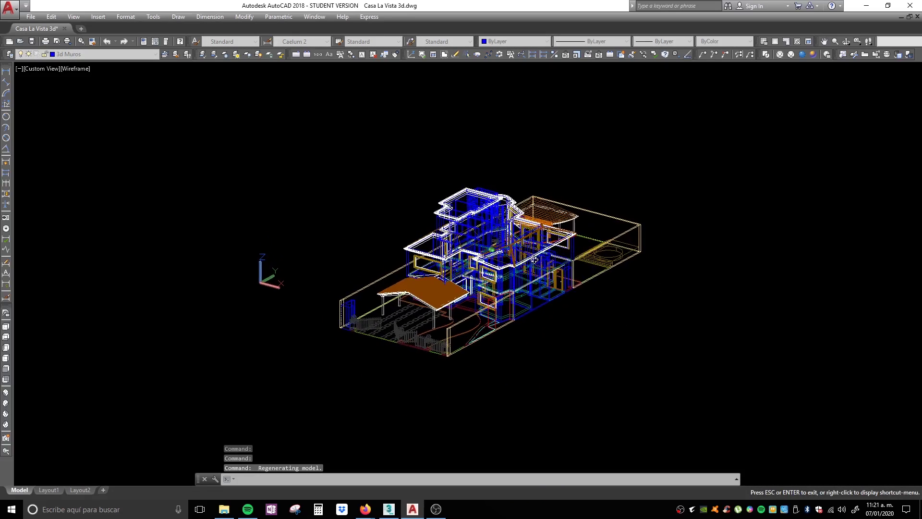
{"action": "middle_click_drag", "start_coordinate": [593, 332], "coordinate": [526, 331]}
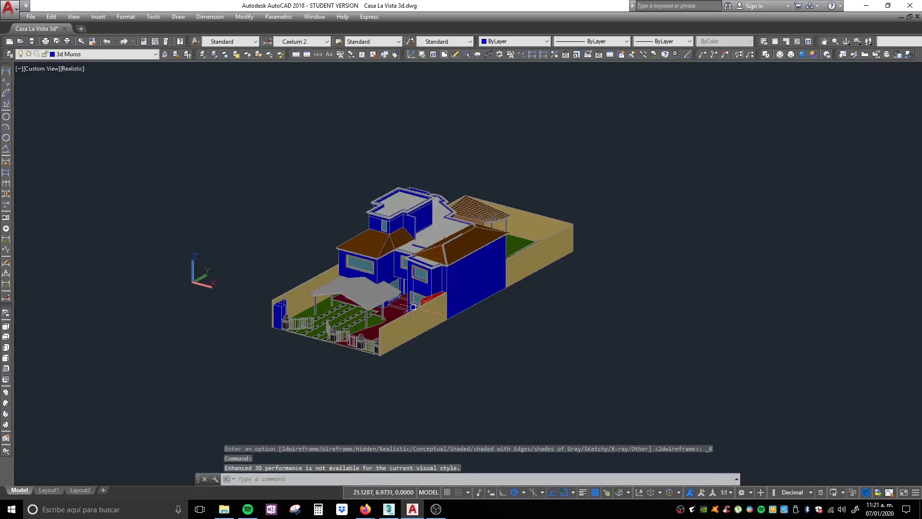
{"action": "scroll", "coordinate": [412, 305], "scroll_direction": "up", "scroll_amount": 2}
{"action": "middle_click_drag", "start_coordinate": [435, 347], "coordinate": [384, 370], "text": "shift"}
{"action": "scroll", "coordinate": [338, 308], "scroll_direction": "up", "scroll_amount": 5}
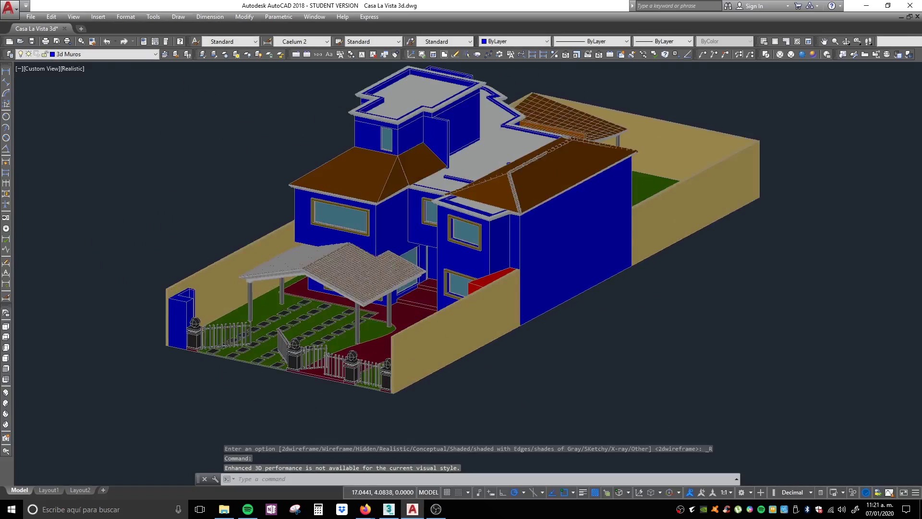
Zoom and orbit to view the shaded house from higher up
{"action": "scroll", "coordinate": [410, 263], "scroll_direction": "up", "scroll_amount": 3}
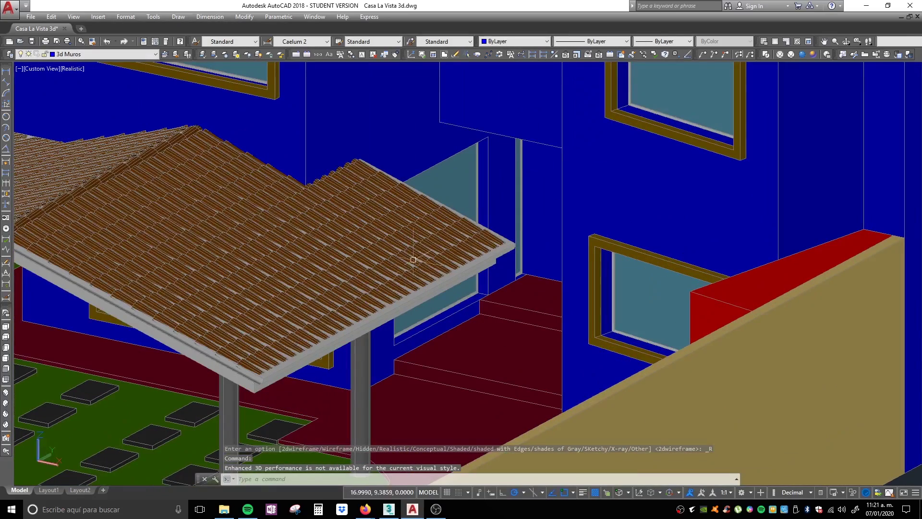
{"action": "scroll", "coordinate": [323, 217], "scroll_direction": "up", "scroll_amount": 2}
{"action": "scroll", "coordinate": [395, 364], "scroll_direction": "down", "scroll_amount": 6}
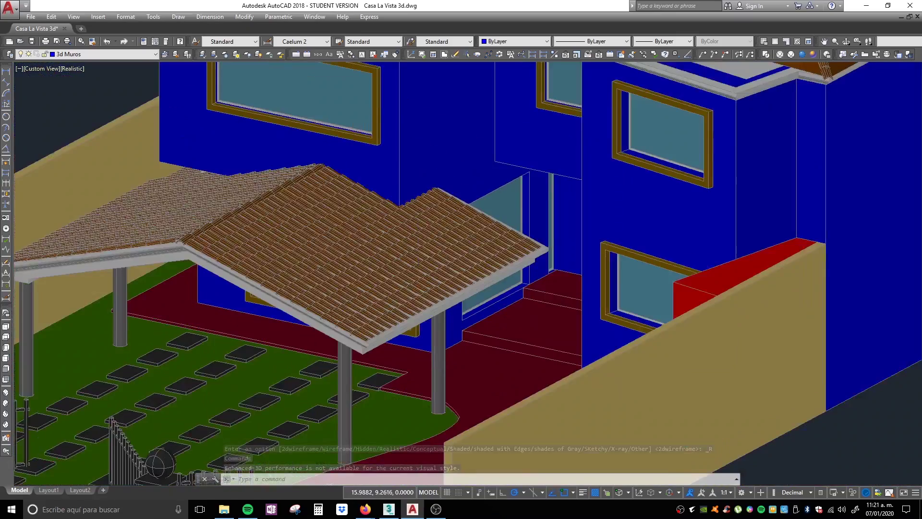
{"action": "middle_click_drag", "start_coordinate": [433, 366], "coordinate": [456, 318]}
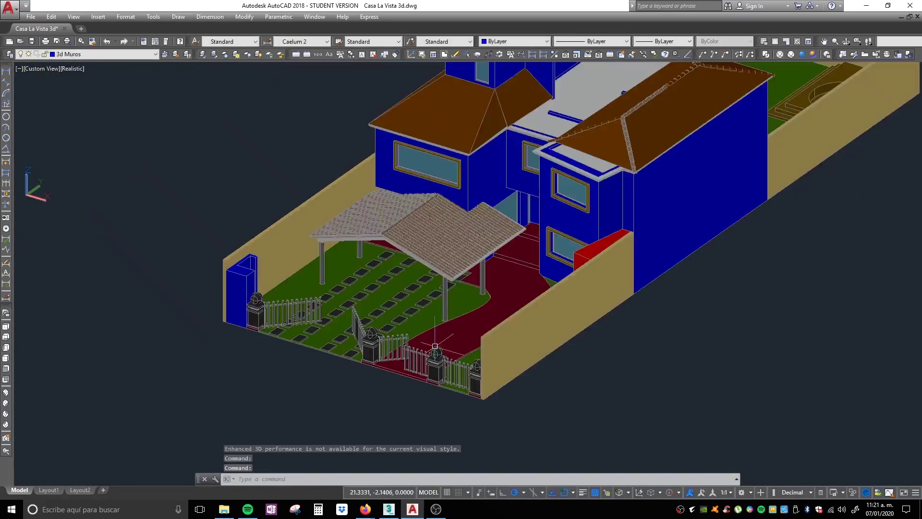
{"action": "middle_click_drag", "start_coordinate": [552, 269], "coordinate": [158, 207], "text": "shift"}
{"action": "scroll", "coordinate": [134, 248], "scroll_direction": "down", "scroll_amount": 3}
{"action": "middle_click_drag", "start_coordinate": [469, 329], "coordinate": [384, 315], "text": "shift"}
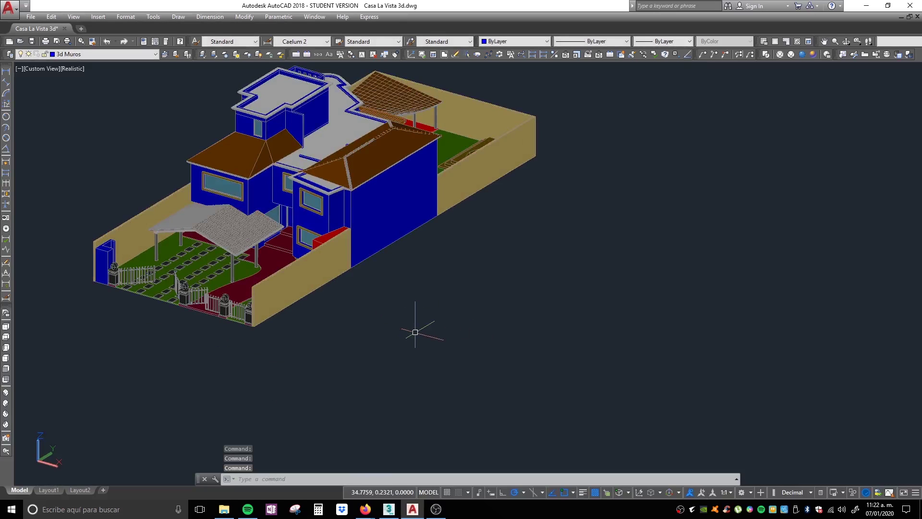
Run FLATSHOT and insert the flattened 2D block right of the house at default scale and rotation
{"action": "type", "text": "flat"}
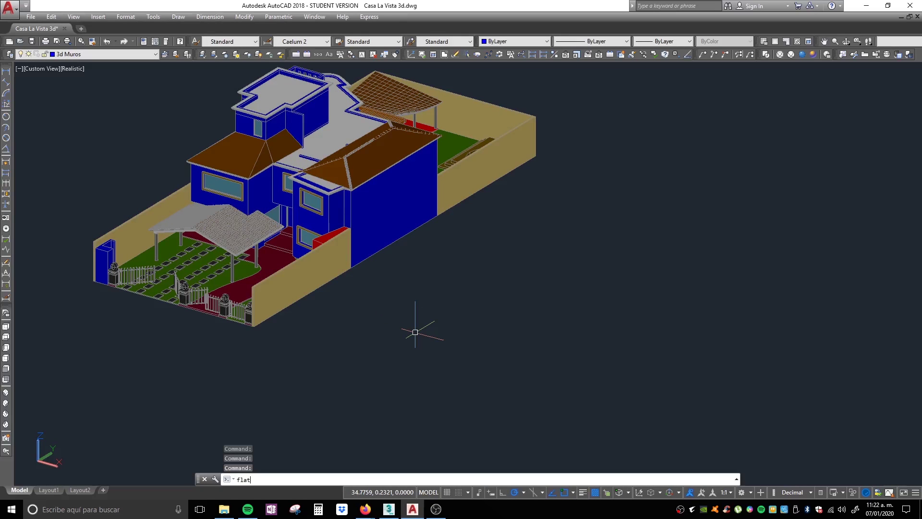
{"action": "type", "text": "sh"}
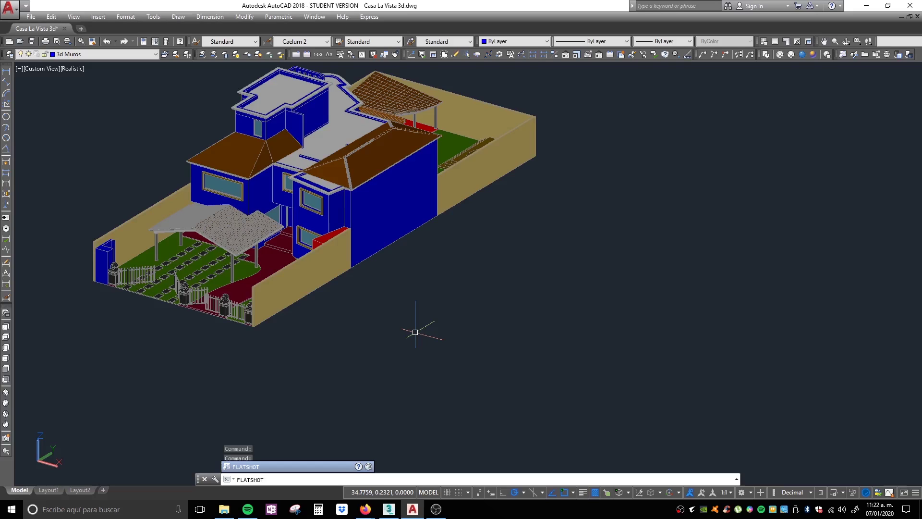
{"action": "key", "text": "Return"}
{"action": "left_click_drag", "start_coordinate": [466, 124], "coordinate": [691, 104]}
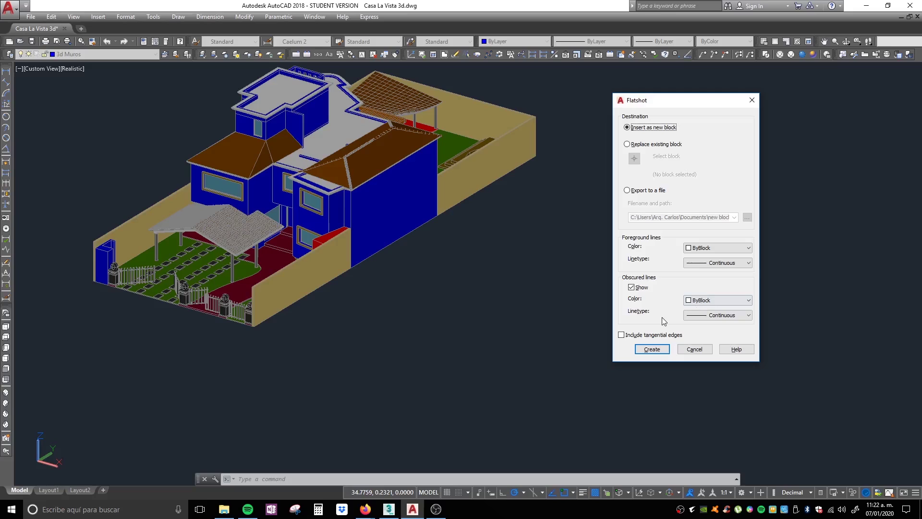
{"action": "left_click_drag", "start_coordinate": [680, 107], "coordinate": [662, 101]}
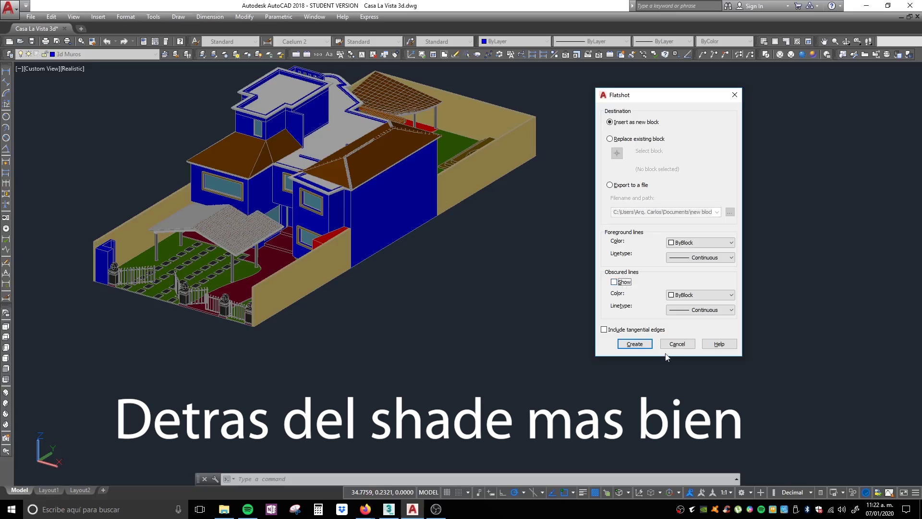
{"action": "left_click", "coordinate": [622, 343]}
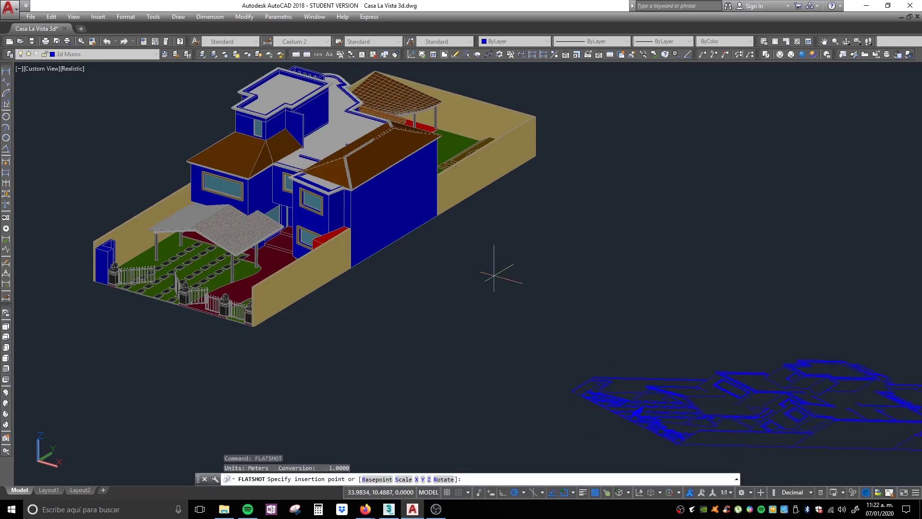
{"action": "scroll", "coordinate": [428, 319], "scroll_direction": "down", "scroll_amount": 2}
{"action": "left_click", "coordinate": [467, 316]}
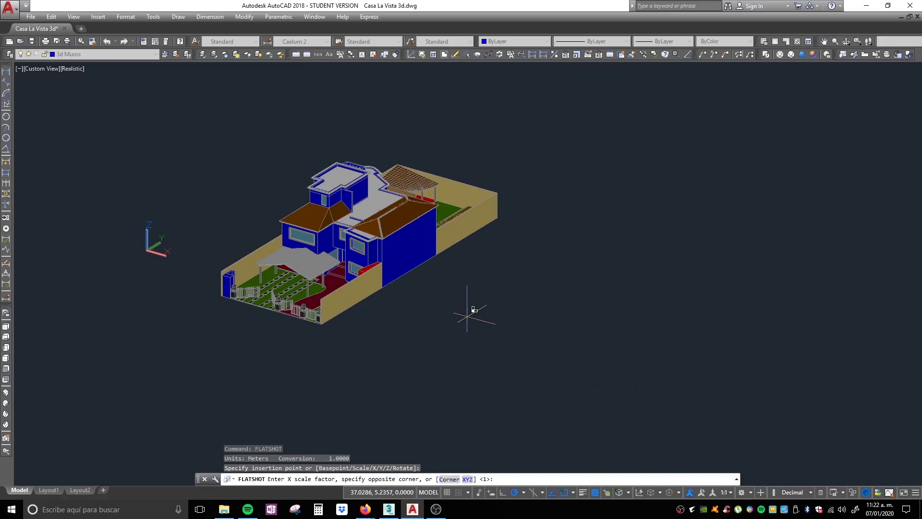
{"action": "key", "text": "Return"}
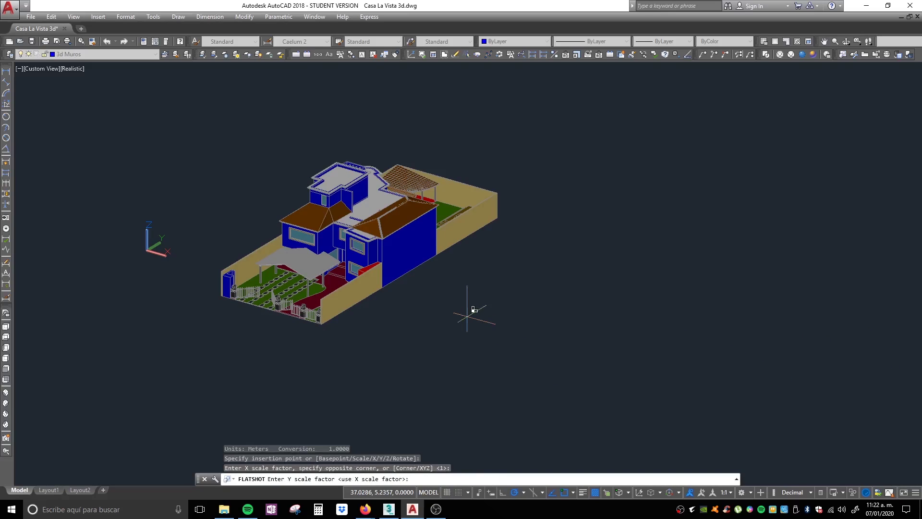
{"action": "key", "text": "Return"}
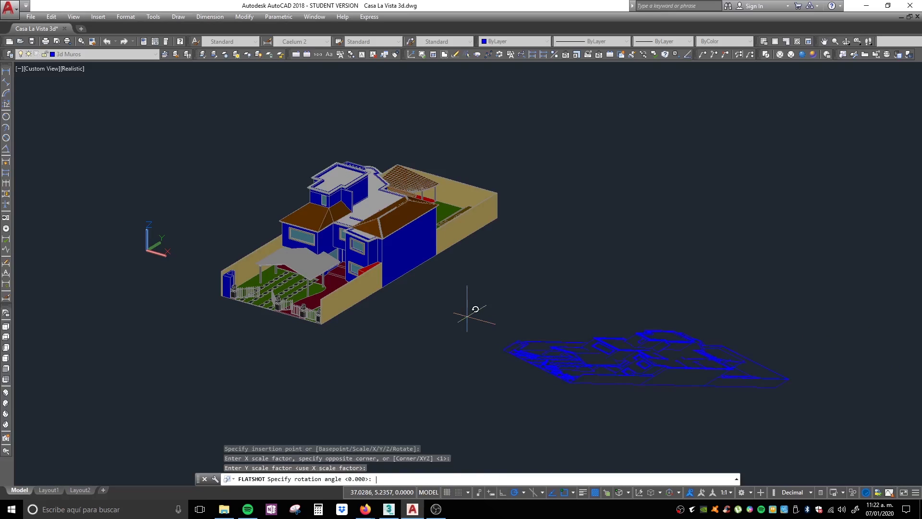
{"action": "key", "text": "Return"}
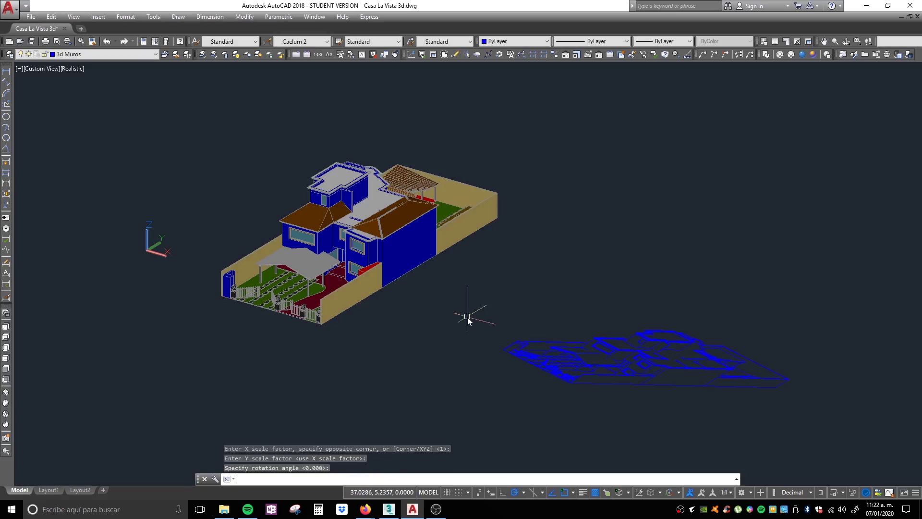
Switch to a top view and zoom out to locate the leftover wireframe house
{"action": "left_click", "coordinate": [6, 327]}
{"action": "scroll", "coordinate": [646, 312], "scroll_direction": "up", "scroll_amount": 5}
{"action": "scroll", "coordinate": [646, 312], "scroll_direction": "down", "scroll_amount": 6}
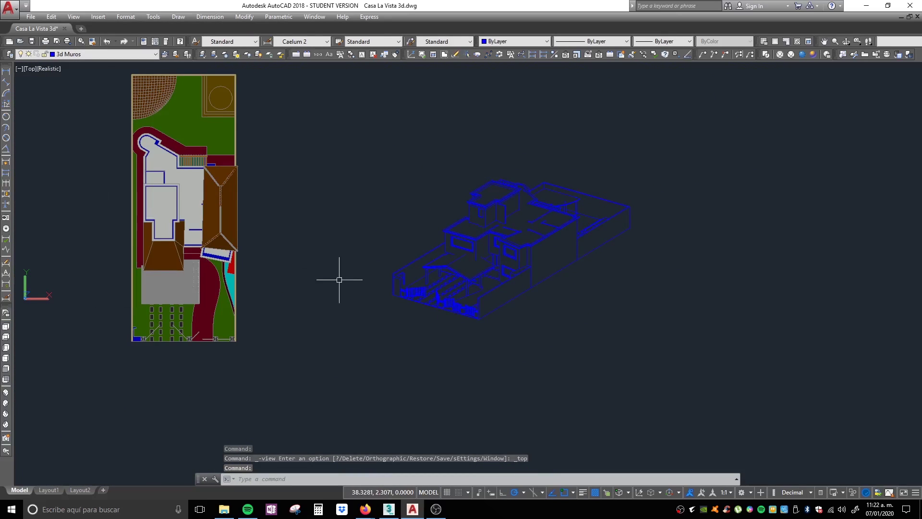
{"action": "scroll", "coordinate": [451, 276], "scroll_direction": "up", "scroll_amount": 4}
{"action": "scroll", "coordinate": [510, 305], "scroll_direction": "down", "scroll_amount": 3}
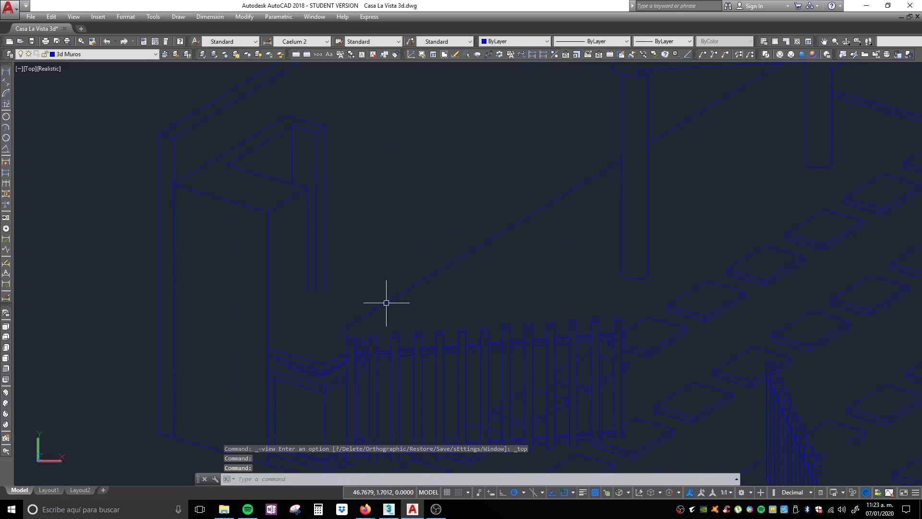
{"action": "scroll", "coordinate": [555, 298], "scroll_direction": "down", "scroll_amount": 3}
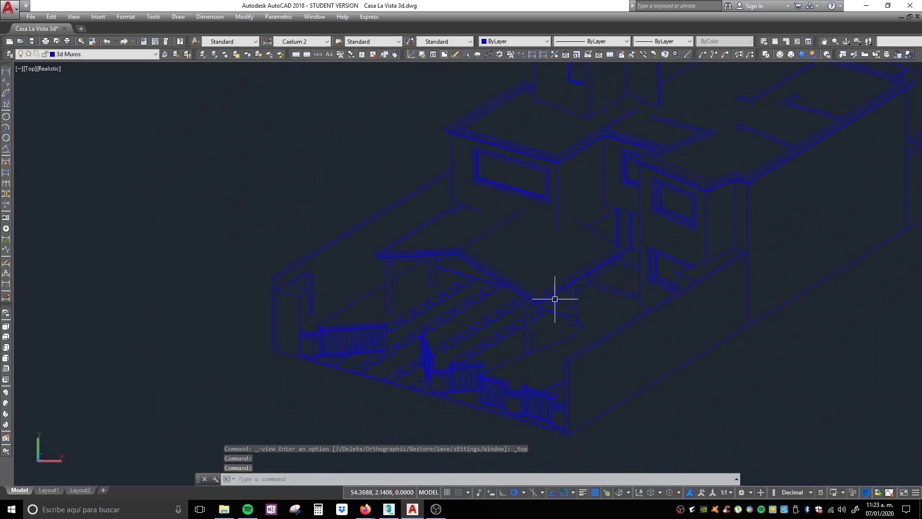
{"action": "scroll", "coordinate": [650, 216], "scroll_direction": "down", "scroll_amount": 2}
Delete the wireframe house and orbit the coloured model into a 3D view
{"action": "left_click", "coordinate": [490, 298]}
{"action": "key", "text": "Delete"}
{"action": "mouse_move", "coordinate": [396, 304]}
{"action": "middle_mouse_down"}
{"action": "mouse_move", "coordinate": [567, 317]}
{"action": "mouse_move", "coordinate": [546, 197]}
{"action": "middle_mouse_up"}
{"action": "key", "text": "Escape"}
{"action": "scroll", "coordinate": [561, 331], "scroll_direction": "up", "scroll_amount": 2}
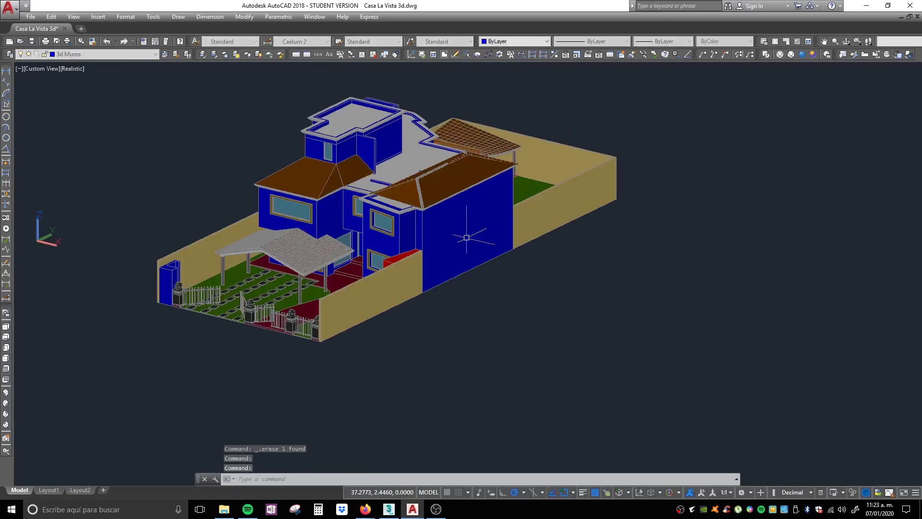
Try the Hidden visual style, then return to Realistic shading
{"action": "left_click", "coordinate": [71, 69]}
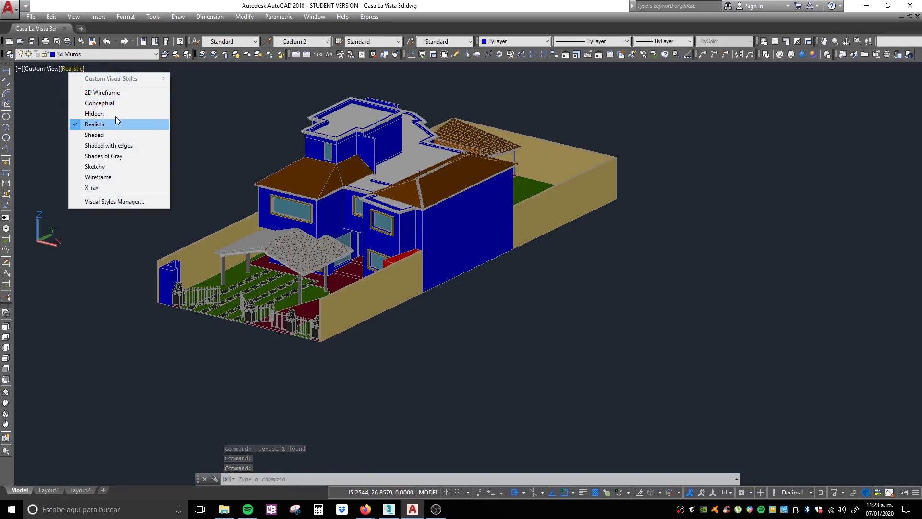
{"action": "left_click", "coordinate": [113, 115]}
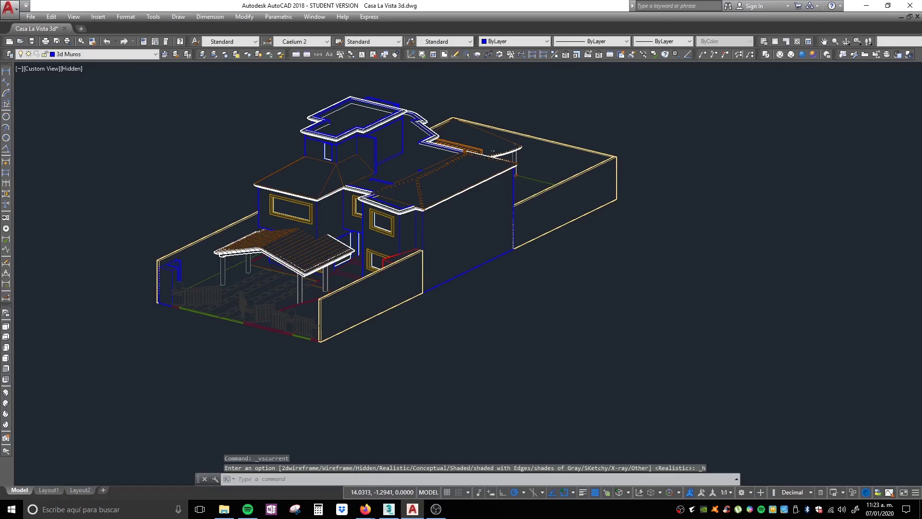
{"action": "scroll", "coordinate": [213, 282], "scroll_direction": "up", "scroll_amount": 4}
{"action": "scroll", "coordinate": [323, 294], "scroll_direction": "down", "scroll_amount": 2}
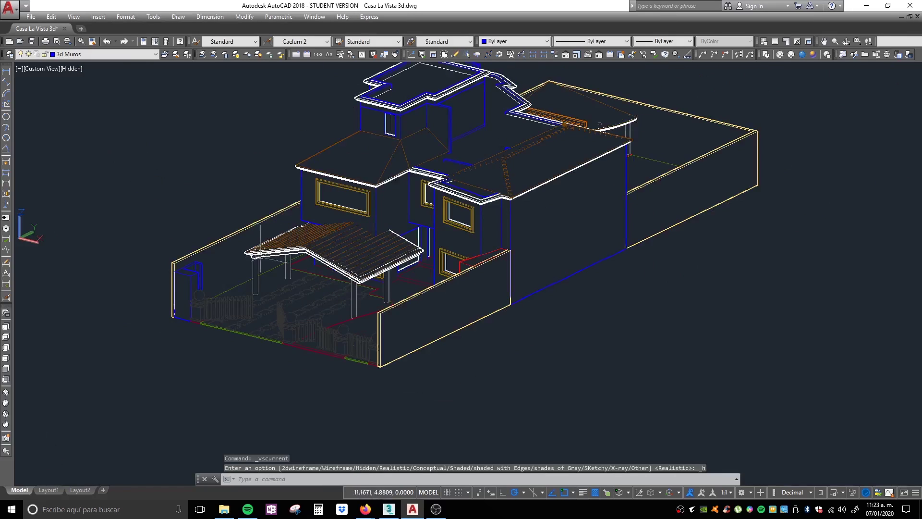
{"action": "left_click", "coordinate": [73, 73]}
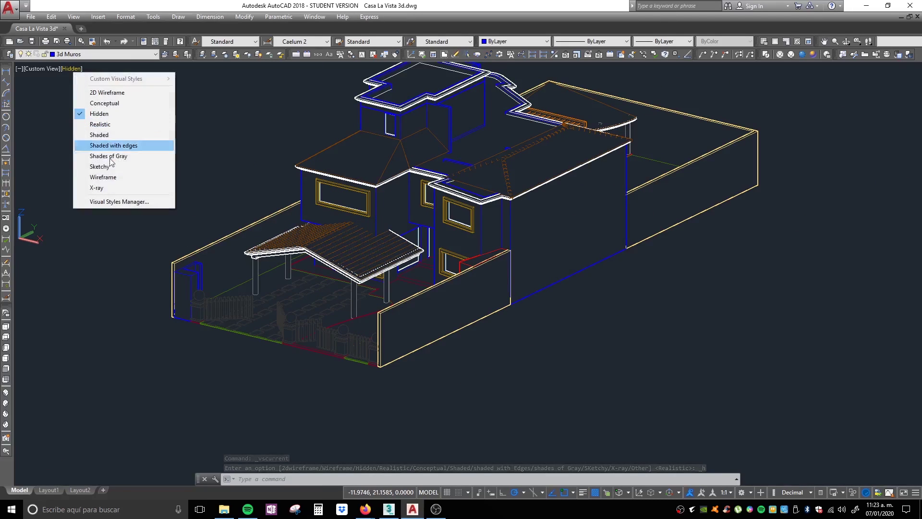
{"action": "left_click", "coordinate": [101, 124]}
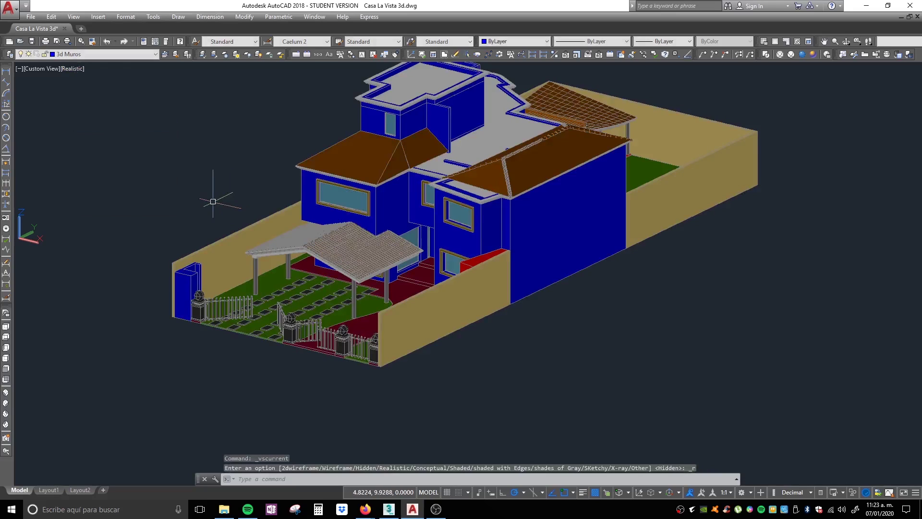
Switch the house view to perspective projection
{"action": "middle_click_drag", "start_coordinate": [189, 165], "coordinate": [142, 196]}
{"action": "left_click", "coordinate": [39, 71]}
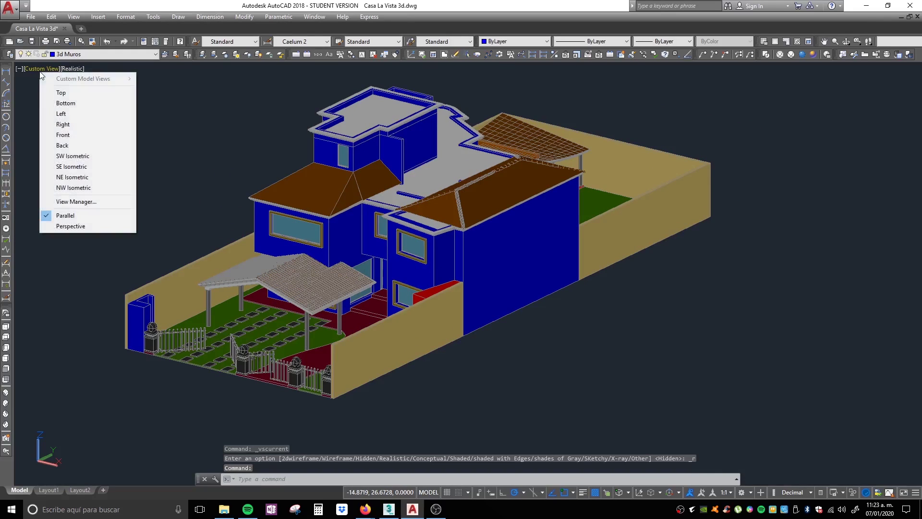
{"action": "left_click", "coordinate": [78, 226]}
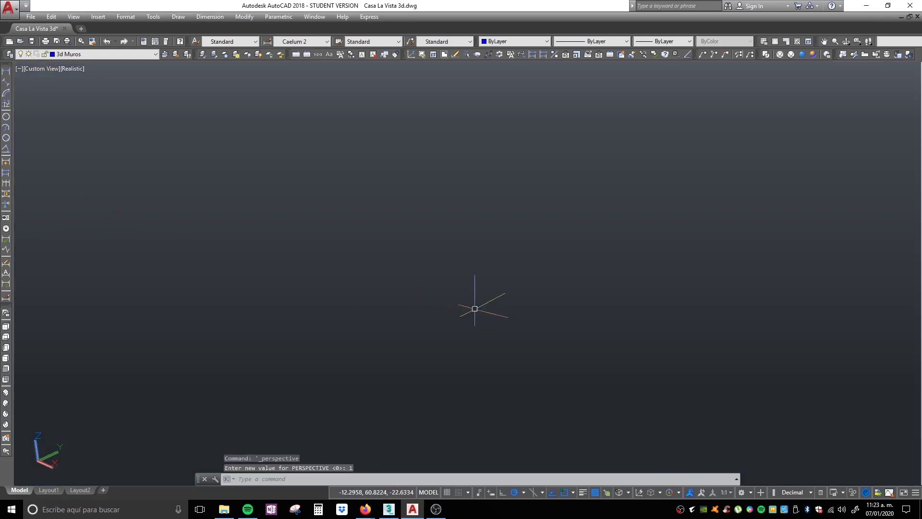
Orbit to a lower front view and apply a 30 mm DVIEW lens to all objects
{"action": "middle_click", "coordinate": [504, 331]}
{"action": "middle_click", "coordinate": [504, 331]}
{"action": "middle_click_drag", "start_coordinate": [523, 357], "coordinate": [628, 349], "text": "shift"}
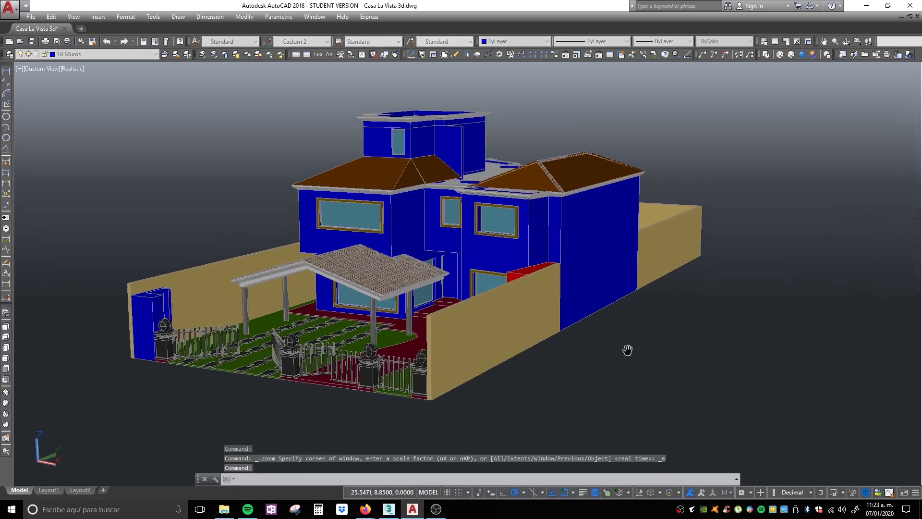
{"action": "type", "text": "dv"}
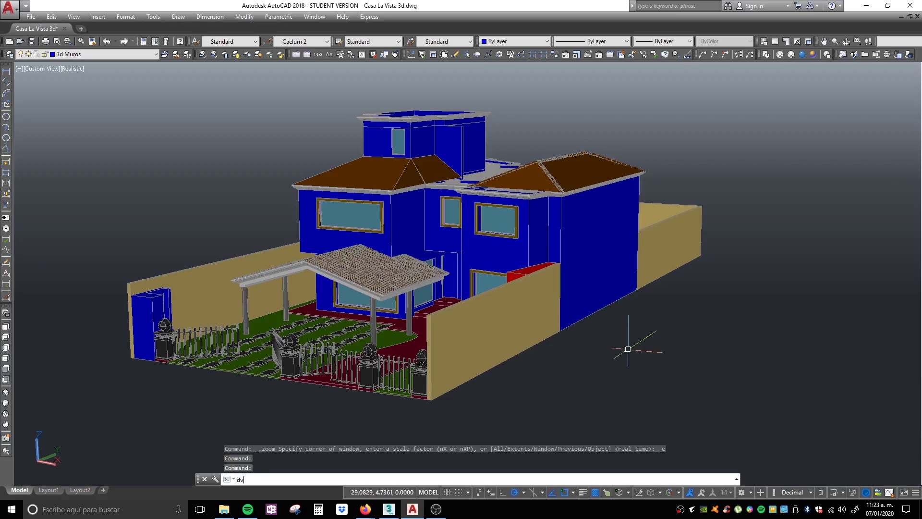
{"action": "type", "text": "ie"}
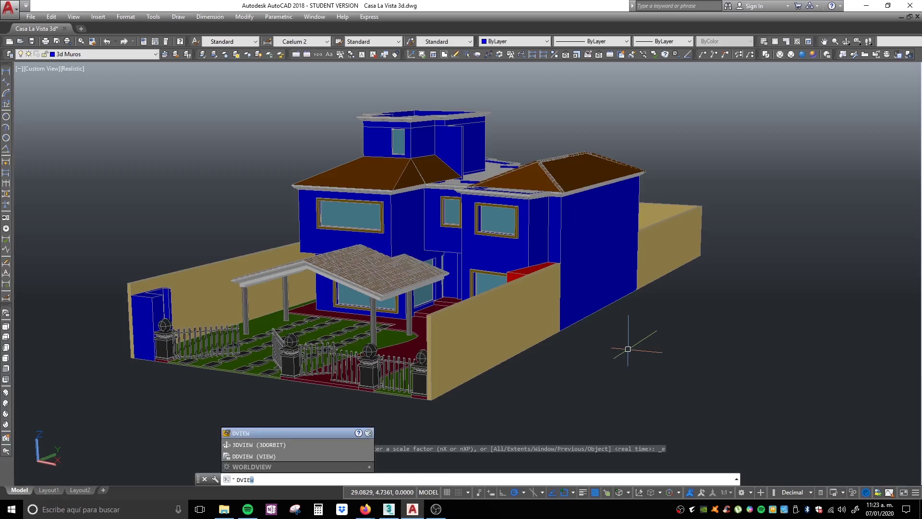
{"action": "key", "text": "Return"}
{"action": "key", "text": "Return"}
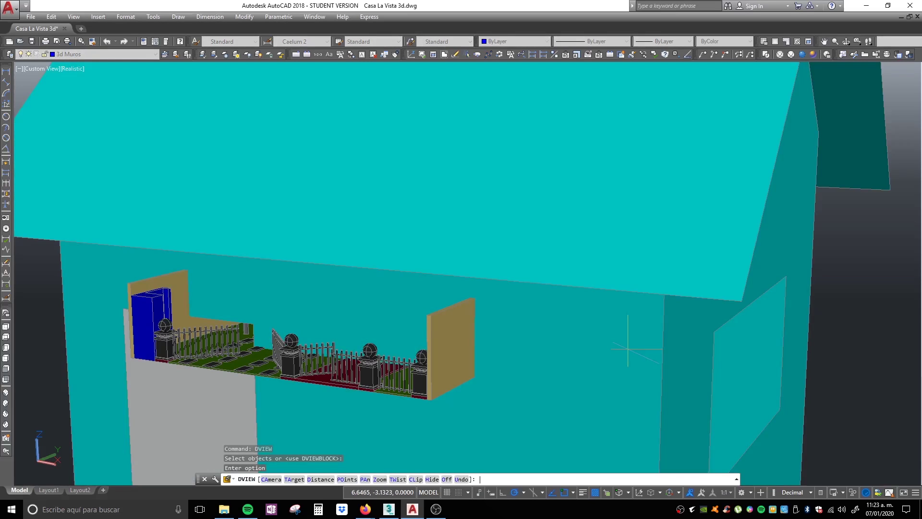
{"action": "key", "text": "Return"}
{"action": "key", "text": "Return"}
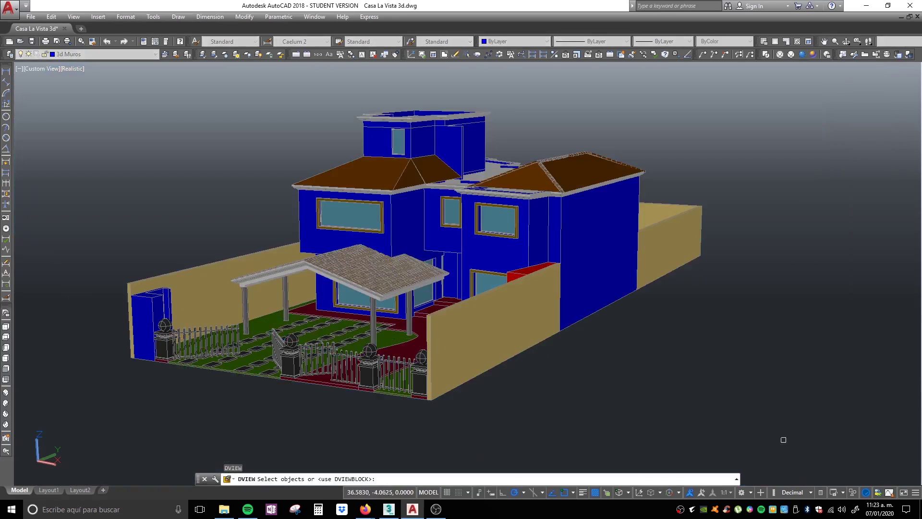
{"action": "key", "text": "Return"}
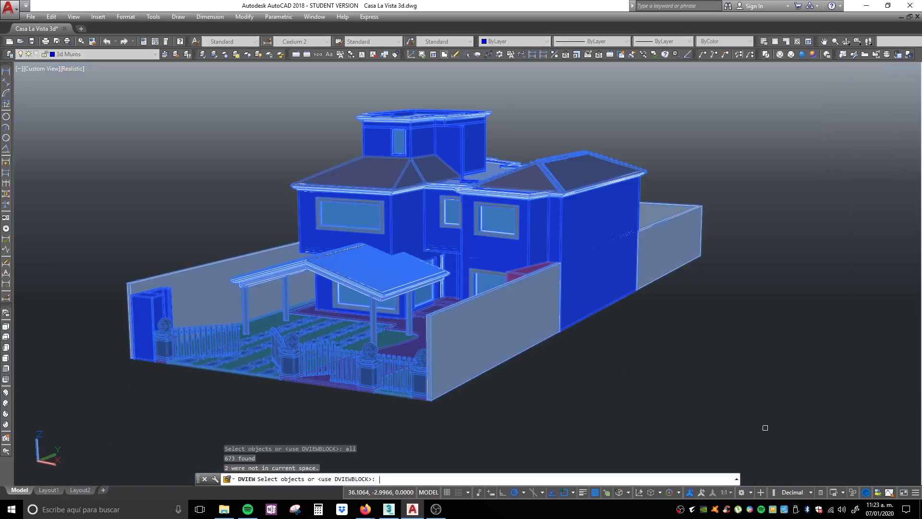
{"action": "key", "text": "Return"}
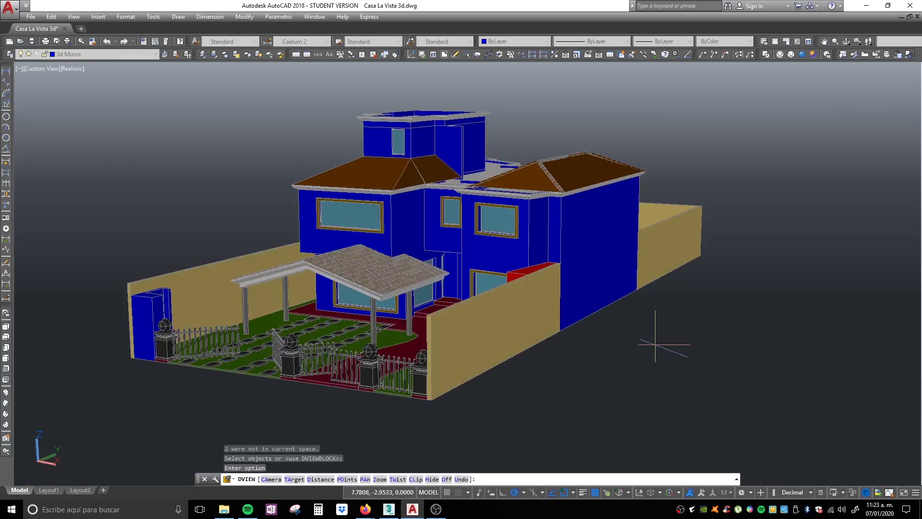
{"action": "key", "text": "Return"}
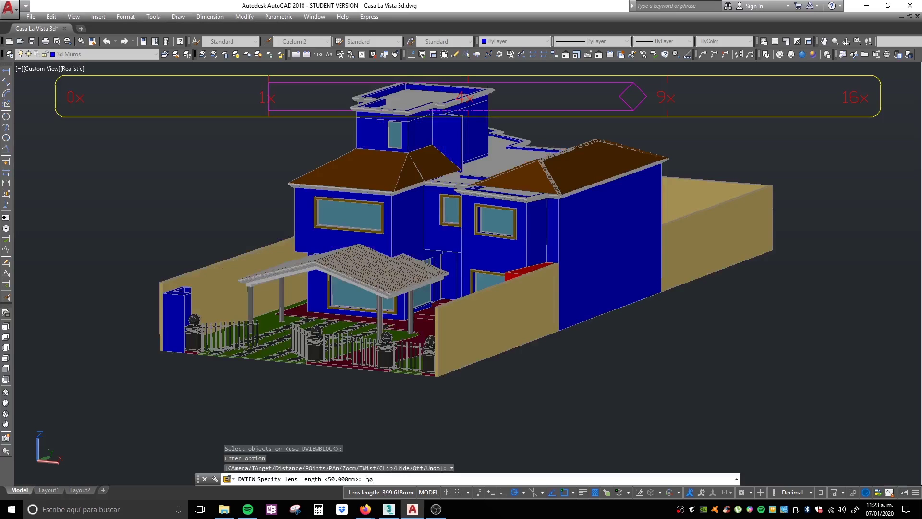
{"action": "key", "text": "Return"}
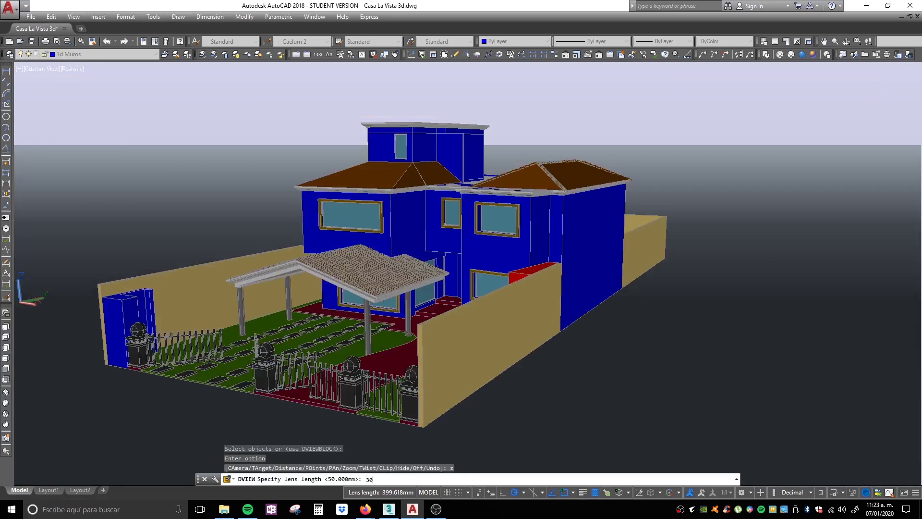
{"action": "key", "text": "Return"}
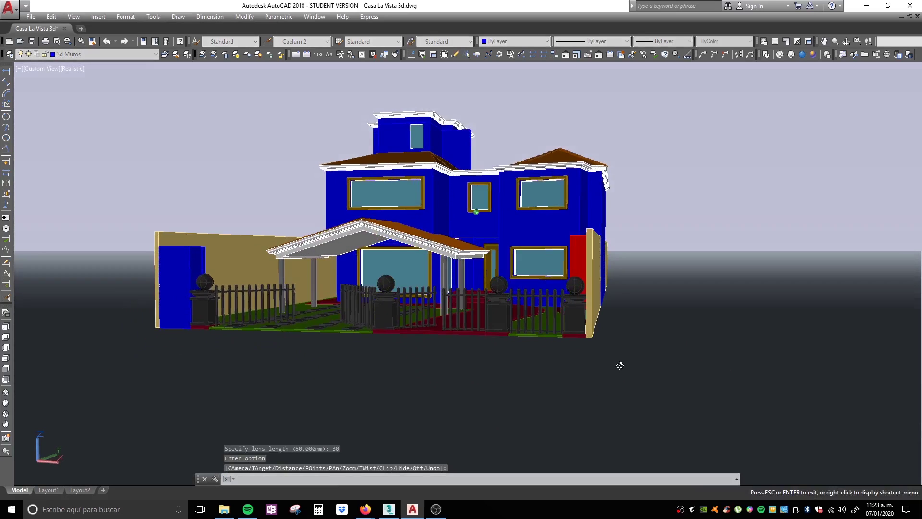
Zoom in on the house front and rerun DVIEW
{"action": "scroll", "coordinate": [461, 269], "scroll_direction": "up", "scroll_amount": 6}
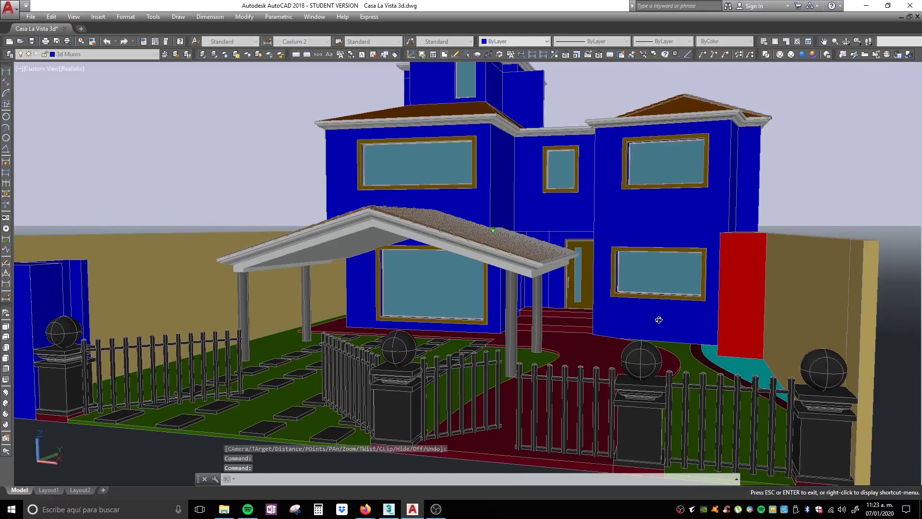
{"action": "scroll", "coordinate": [629, 330], "scroll_direction": "down", "scroll_amount": 3}
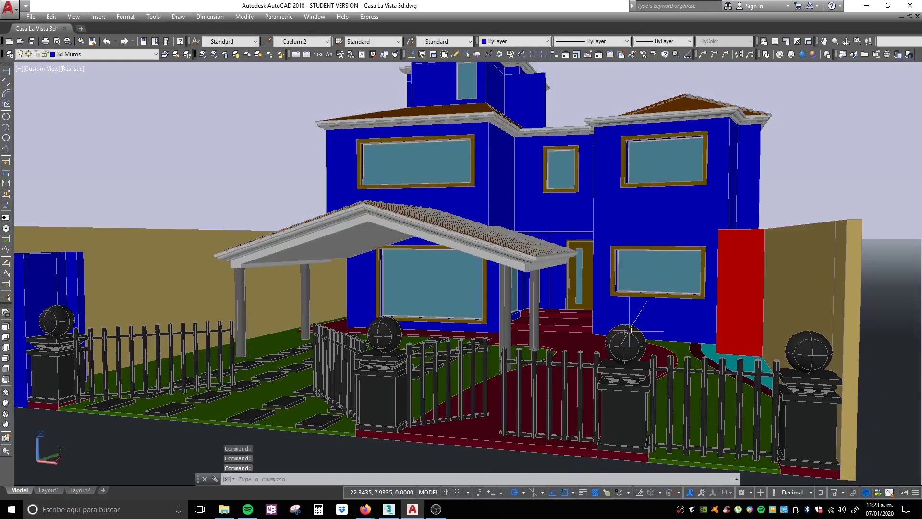
{"action": "key", "text": "Return"}
Select all objects in DVIEW and change the camera lens length to 20 mm
{"action": "type", "text": "a"}
{"action": "key", "text": "Return"}
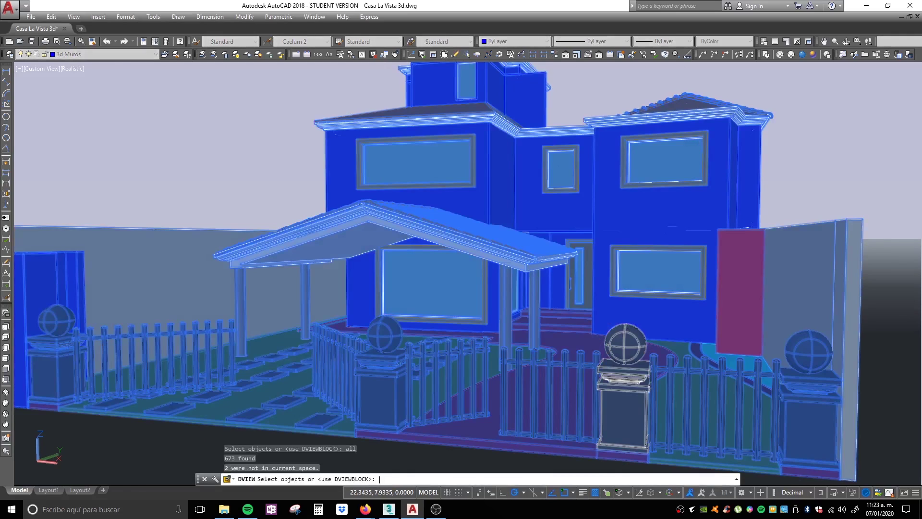
{"action": "key", "text": "Return"}
{"action": "type", "text": "z"}
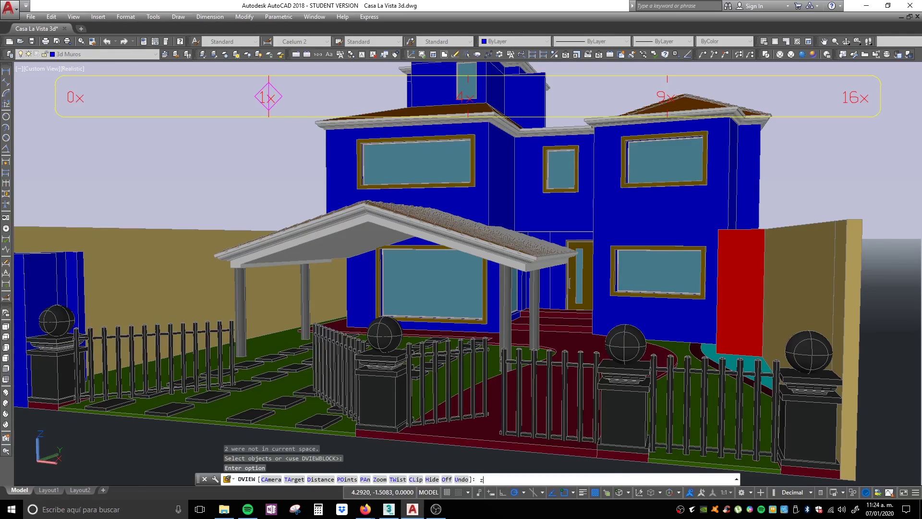
{"action": "key", "text": "Return"}
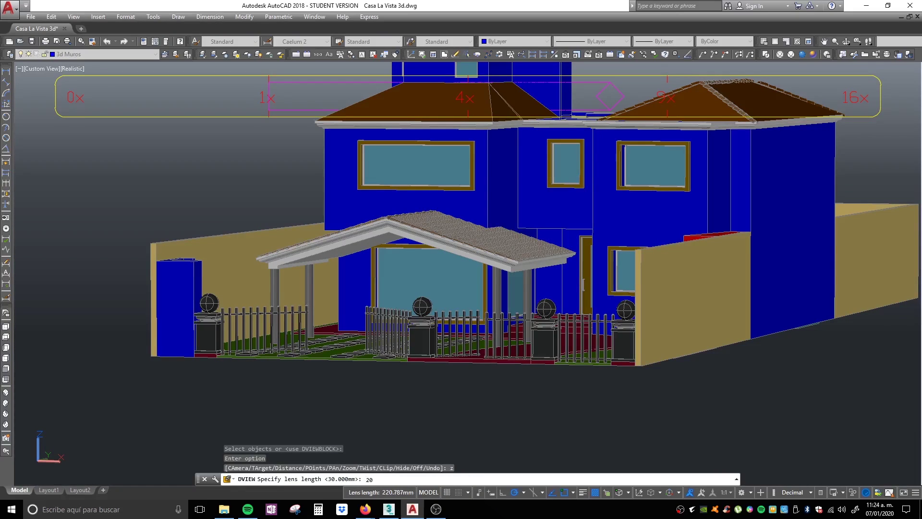
{"action": "key", "text": "Return"}
{"action": "key", "text": "Return"}
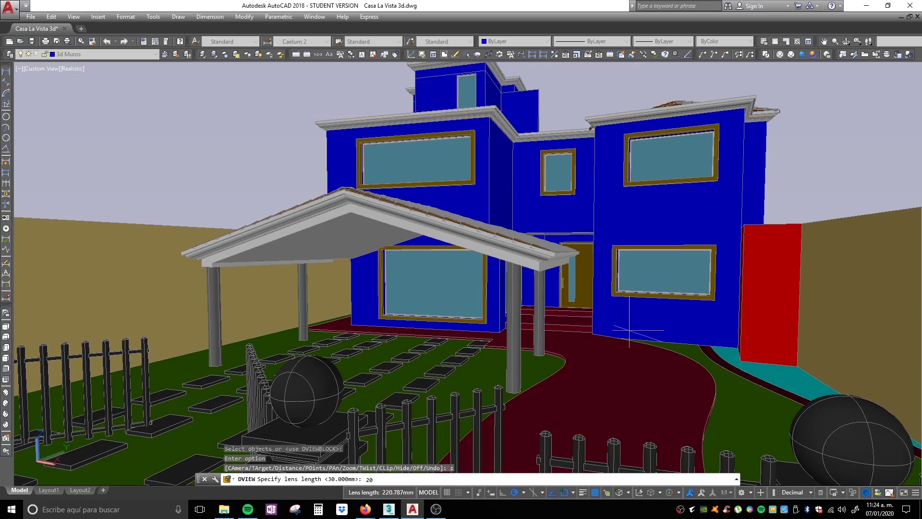
{"action": "key", "text": "Return"}
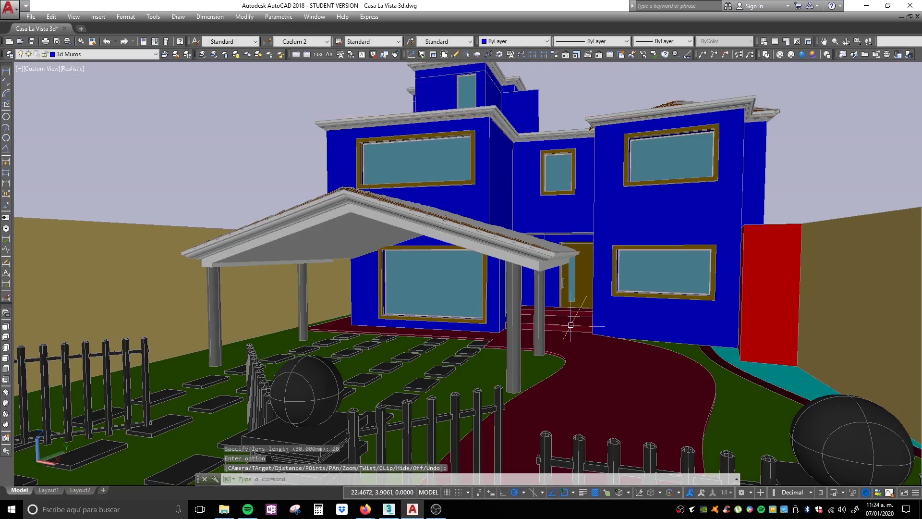
Pan and zoom the wide-angle perspective onto the porch, fence and house front
{"action": "middle_click_drag", "start_coordinate": [627, 348], "coordinate": [627, 363]}
{"action": "scroll", "coordinate": [627, 364], "scroll_direction": "up", "scroll_amount": 5}
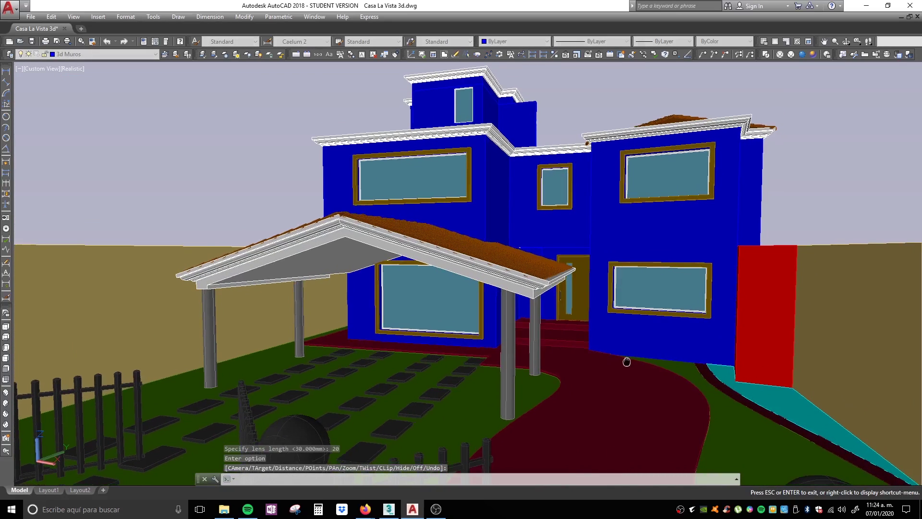
{"action": "key", "text": "Return"}
{"action": "scroll", "coordinate": [644, 381], "scroll_direction": "down", "scroll_amount": 3}
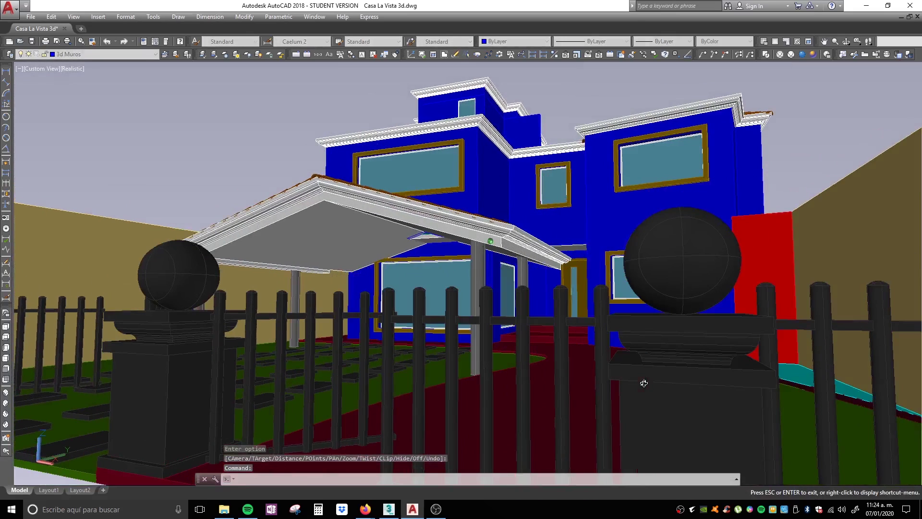
{"action": "key", "text": "Return"}
{"action": "scroll", "coordinate": [644, 381], "scroll_direction": "down", "scroll_amount": 5}
{"action": "key", "text": "Escape"}
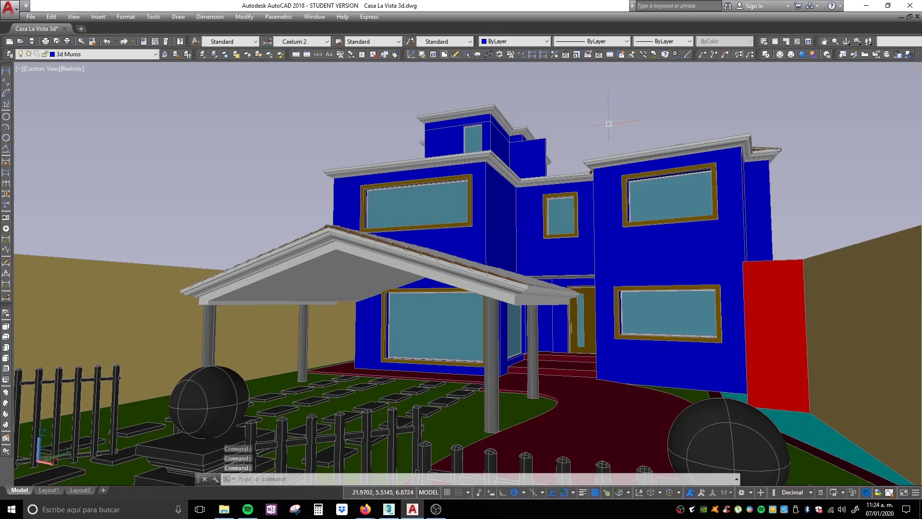
Cancel Flatshot, then switch from 2D Wireframe back to Realistic shading
{"action": "left_click", "coordinate": [845, 54]}
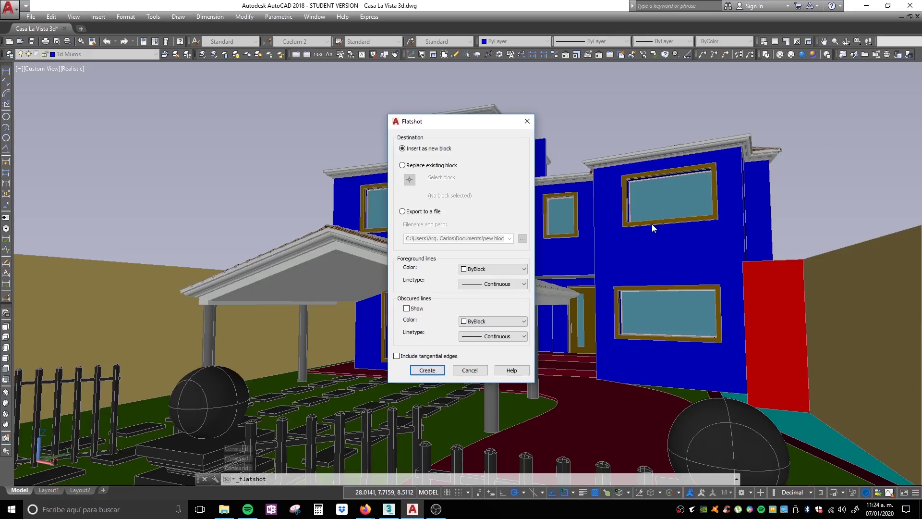
{"action": "left_click", "coordinate": [527, 121]}
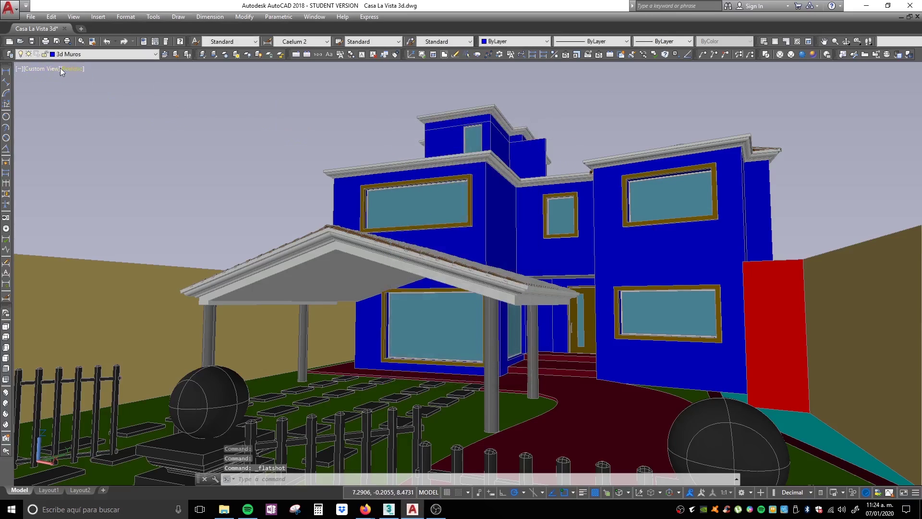
{"action": "left_click", "coordinate": [81, 69]}
{"action": "left_click", "coordinate": [96, 91]}
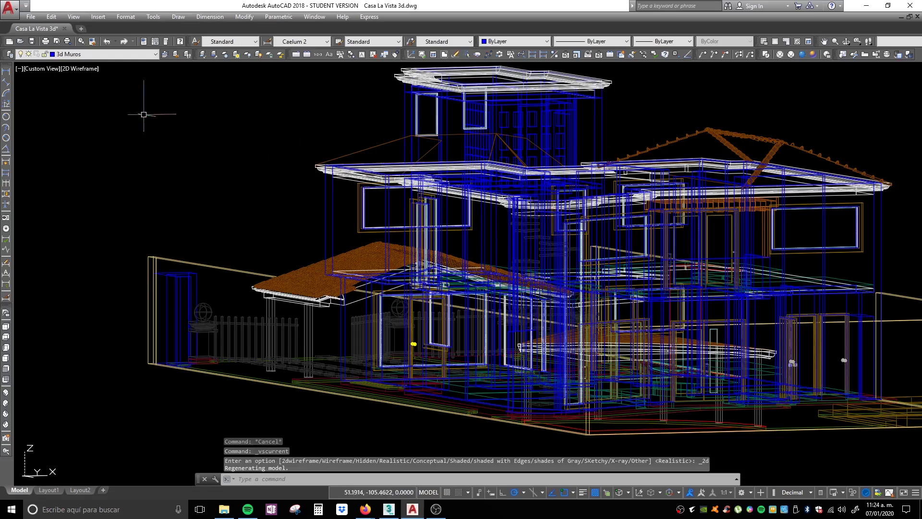
{"action": "left_click", "coordinate": [77, 70]}
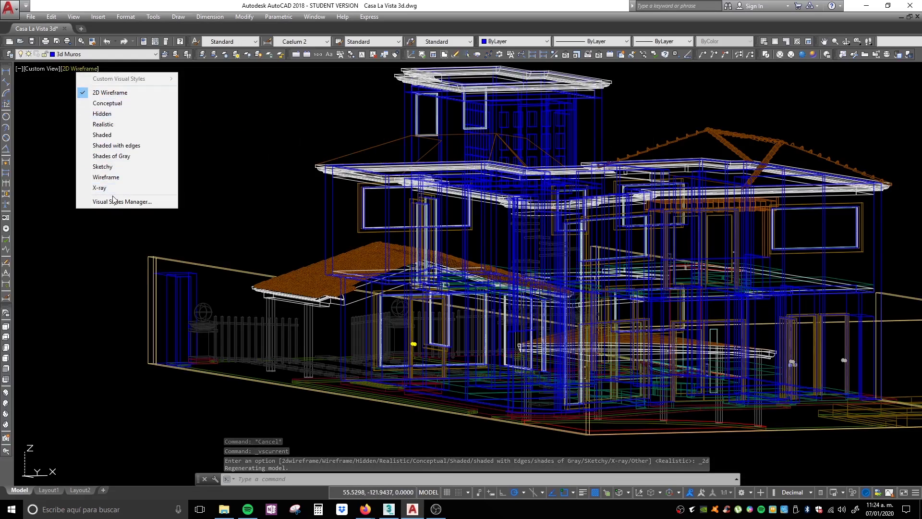
{"action": "left_click", "coordinate": [106, 124]}
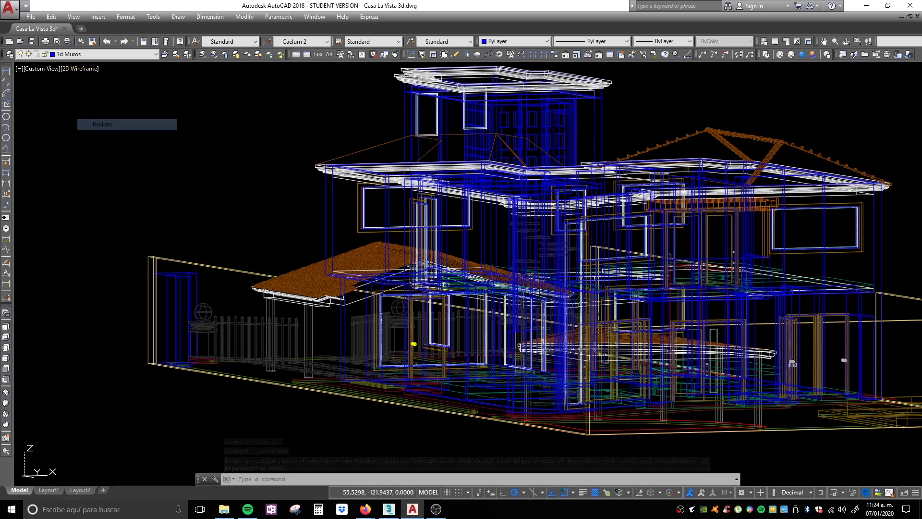
Reframe the house and turn perspective projection back on
{"action": "middle_click_drag", "start_coordinate": [423, 125], "coordinate": [369, 165]}
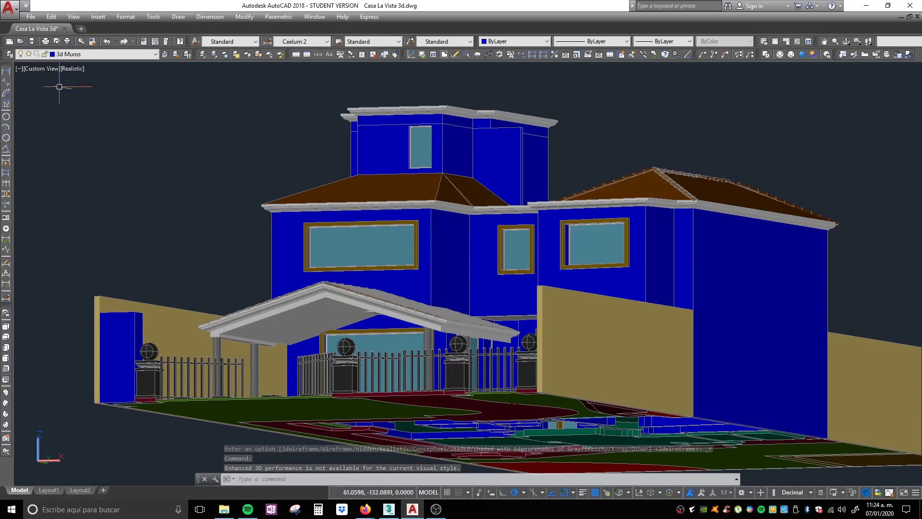
{"action": "left_click", "coordinate": [39, 70]}
{"action": "left_click", "coordinate": [66, 226]}
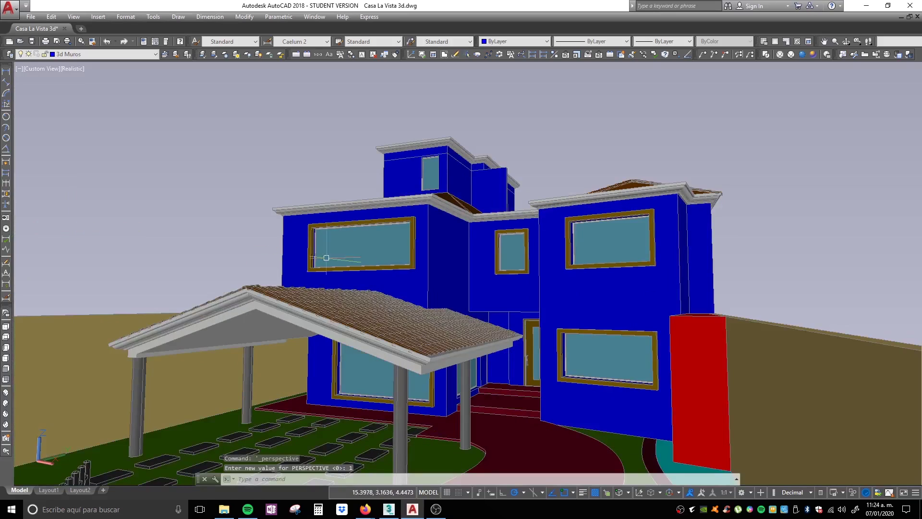
Insert a FLATSHOT block of the porch view at default scale, then switch to Top view
{"action": "middle_click_drag", "start_coordinate": [537, 232], "coordinate": [592, 99]}
{"action": "type", "text": "f"}
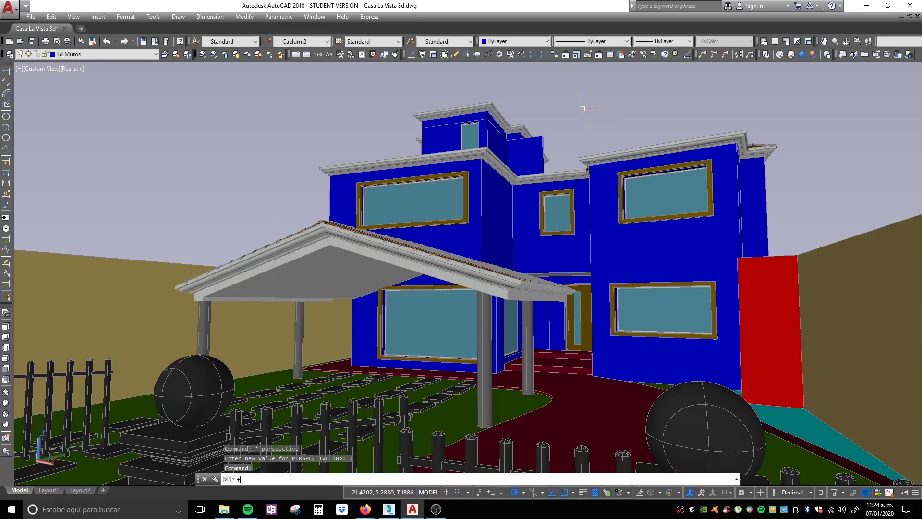
{"action": "type", "text": "latsw"}
{"action": "key", "text": "BackSpace"}
{"action": "type", "text": "h"}
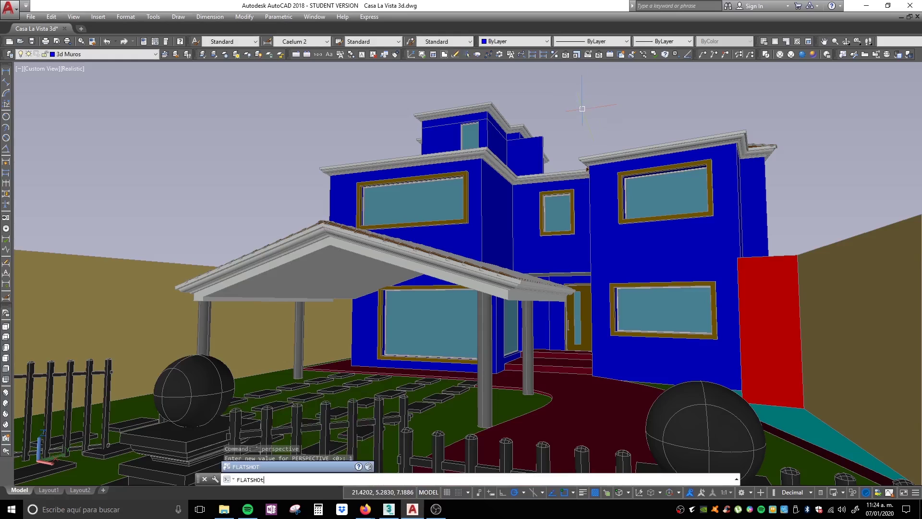
{"action": "type", "text": "ot"}
{"action": "key", "text": "Return"}
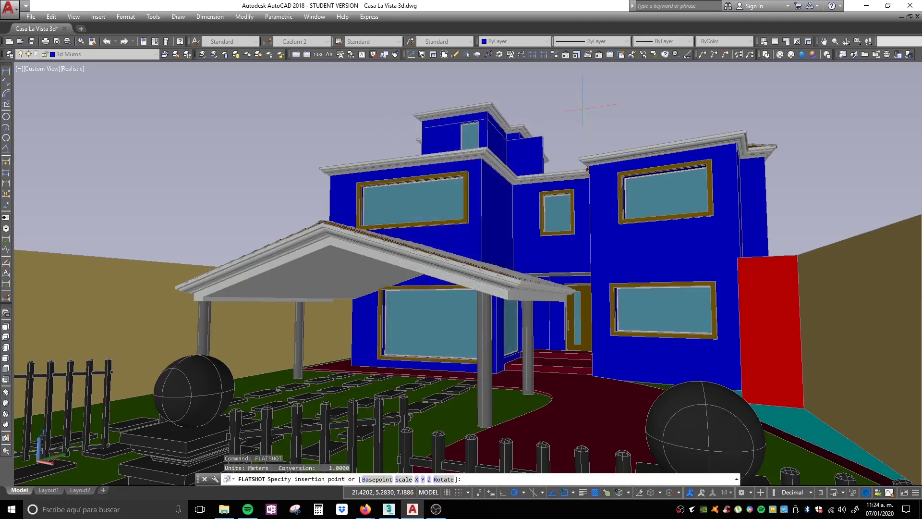
{"action": "left_click", "coordinate": [194, 152]}
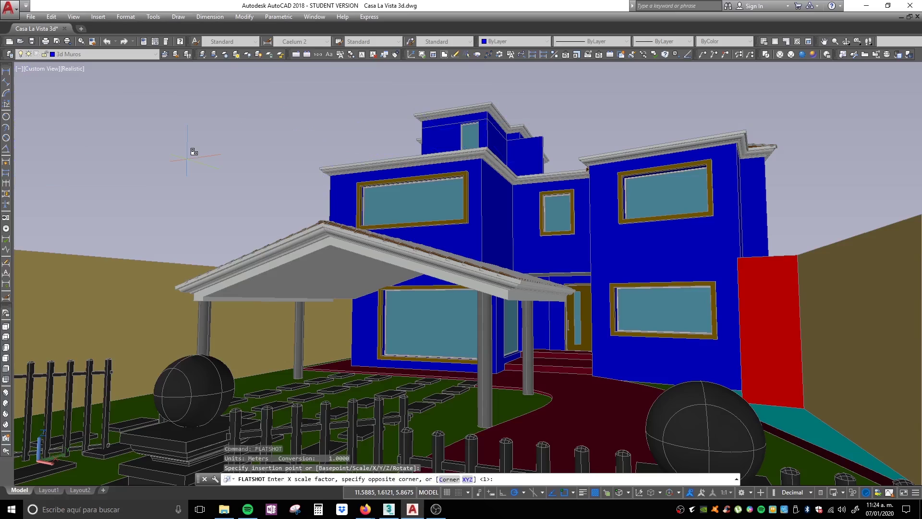
{"action": "key", "text": "Return"}
{"action": "key", "text": "Return"}
{"action": "key", "text": "Return"}
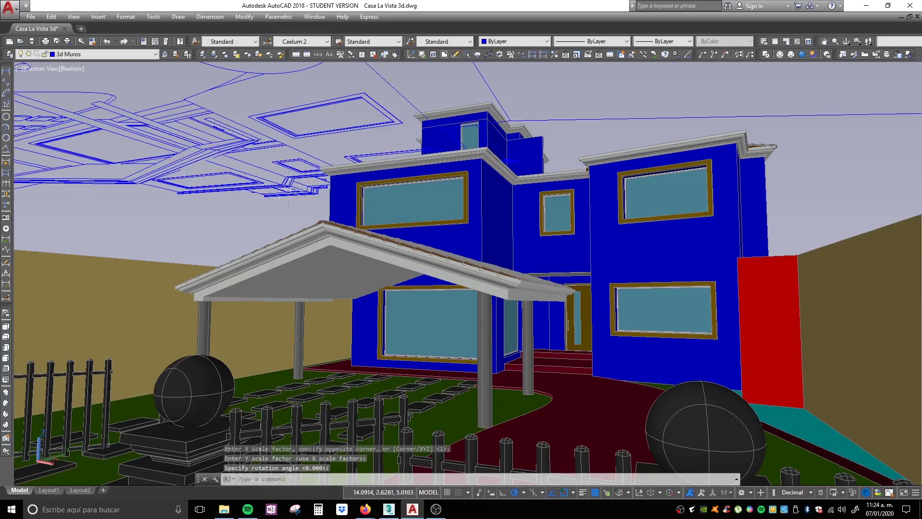
{"action": "left_click", "coordinate": [6, 328]}
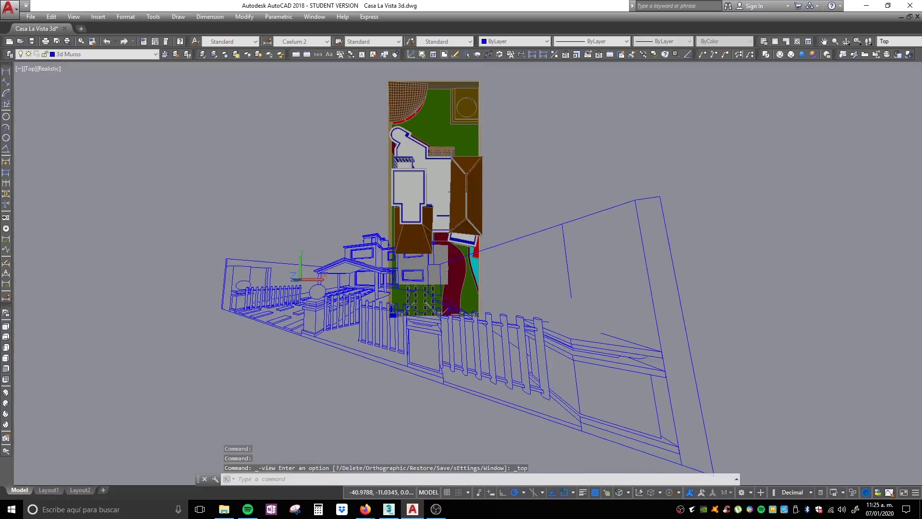
Cancel an attempted move of the flat block and zoom in on it
{"action": "left_click_drag", "start_coordinate": [342, 254], "coordinate": [541, 243]}
{"action": "key", "text": "Escape"}
{"action": "scroll", "coordinate": [688, 253], "scroll_direction": "up", "scroll_amount": 3}
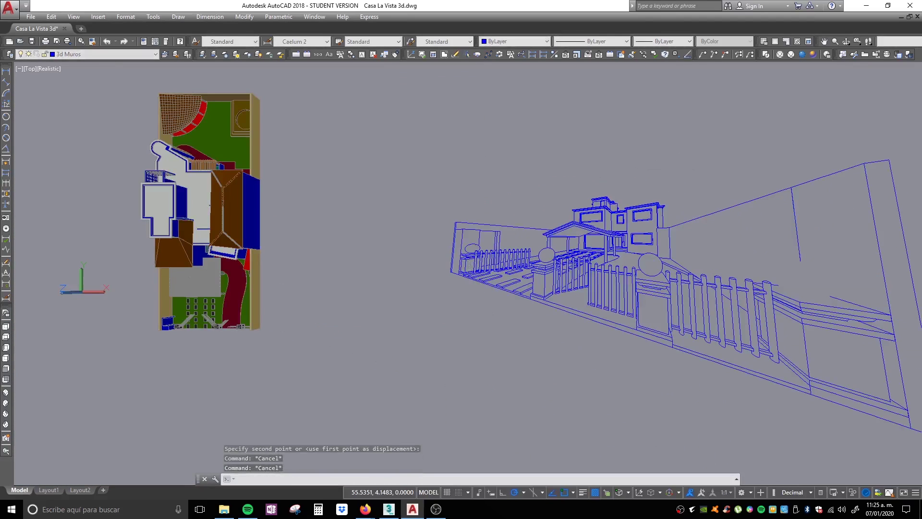
{"action": "scroll", "coordinate": [757, 205], "scroll_direction": "up", "scroll_amount": 2}
{"action": "scroll", "coordinate": [552, 267], "scroll_direction": "up", "scroll_amount": 1}
{"action": "scroll", "coordinate": [545, 264], "scroll_direction": "up", "scroll_amount": 1}
{"action": "scroll", "coordinate": [545, 252], "scroll_direction": "up", "scroll_amount": 2}
{"action": "scroll", "coordinate": [518, 245], "scroll_direction": "down", "scroll_amount": 3}
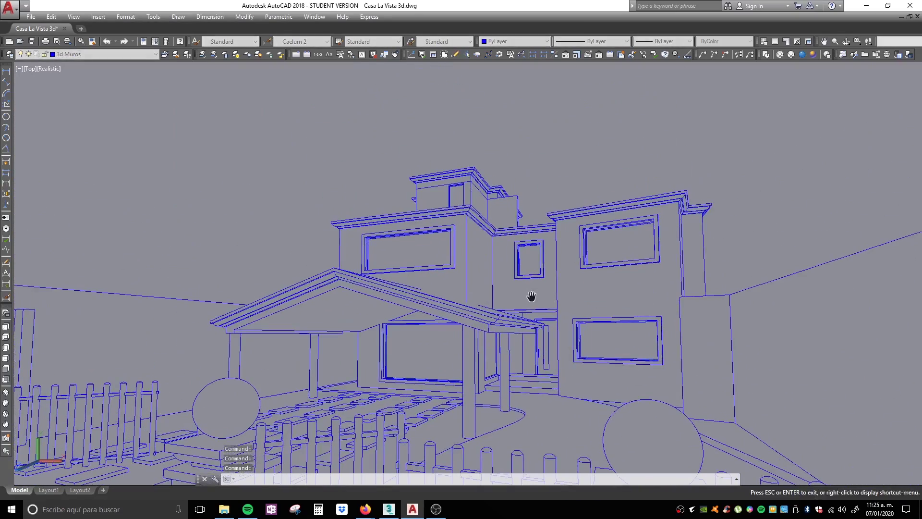
{"action": "scroll", "coordinate": [533, 294], "scroll_direction": "up", "scroll_amount": 5}
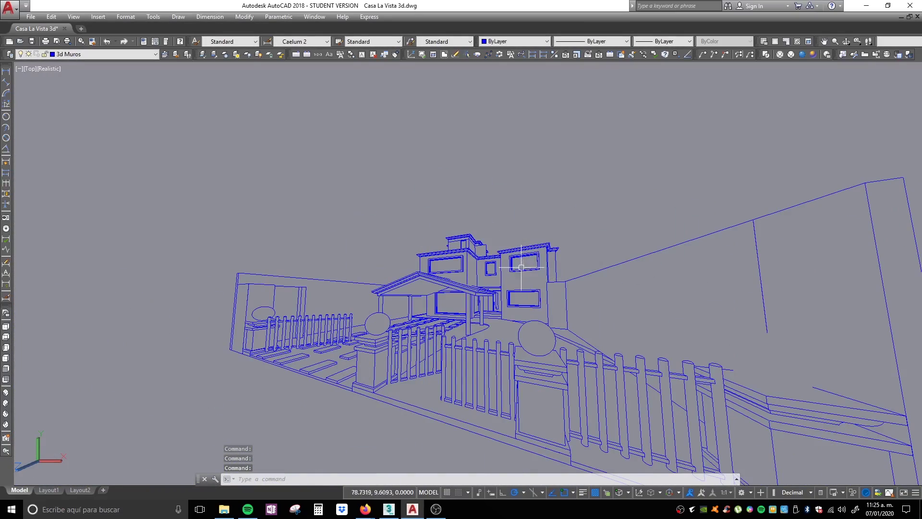
Erase the flattened block and orbit the house model into a tilted 3D view
{"action": "left_click", "coordinate": [523, 265]}
{"action": "key", "text": "Delete"}
{"action": "middle_click_drag", "start_coordinate": [391, 313], "coordinate": [698, 311]}
{"action": "middle_click_drag", "start_coordinate": [336, 268], "coordinate": [519, 313], "text": "shift"}
{"action": "scroll", "coordinate": [404, 279], "scroll_direction": "up", "scroll_amount": 2}
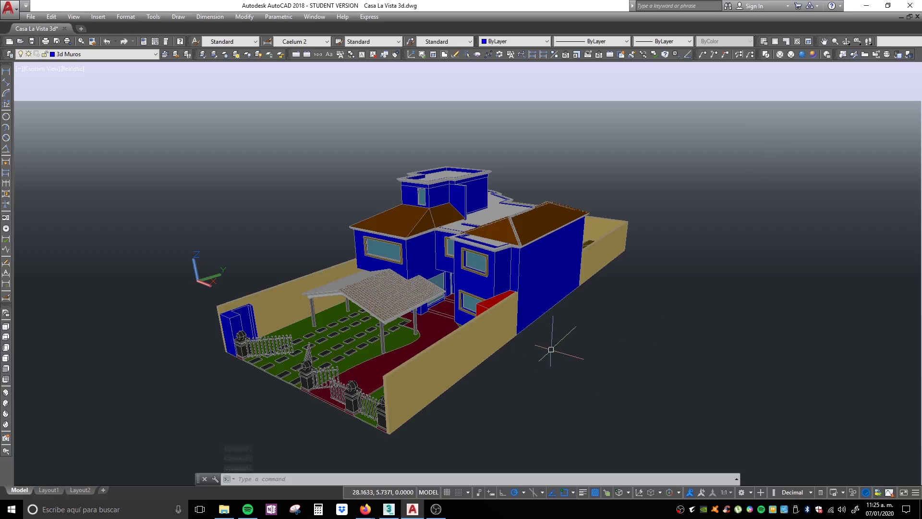
Create a section plane through two points across the front of the house, then zoom out to the whole model
{"action": "type", "text": "sectionplane"}
{"action": "key", "text": "Return"}
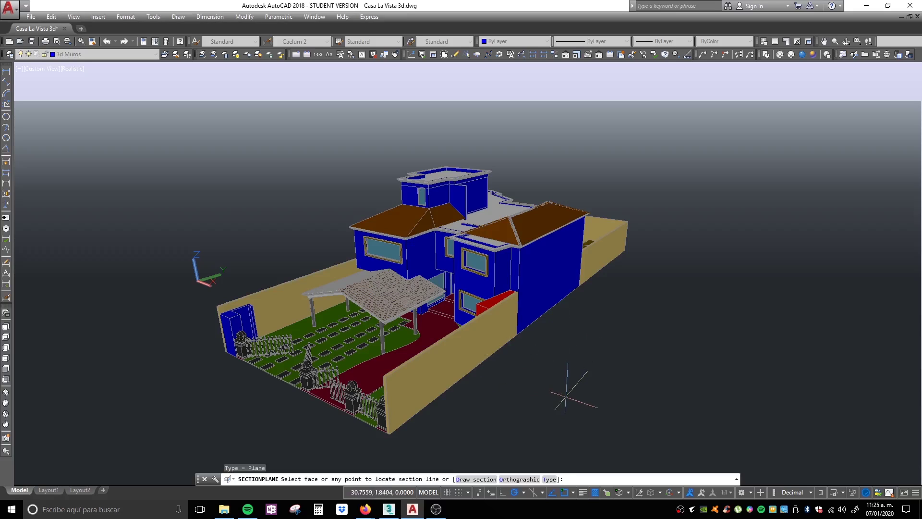
{"action": "left_click", "coordinate": [566, 392]}
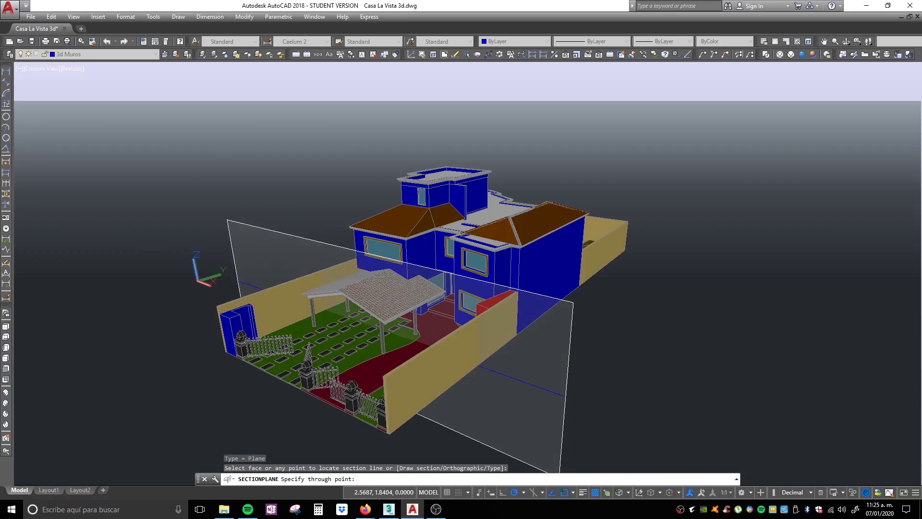
{"action": "left_click", "coordinate": [724, 383]}
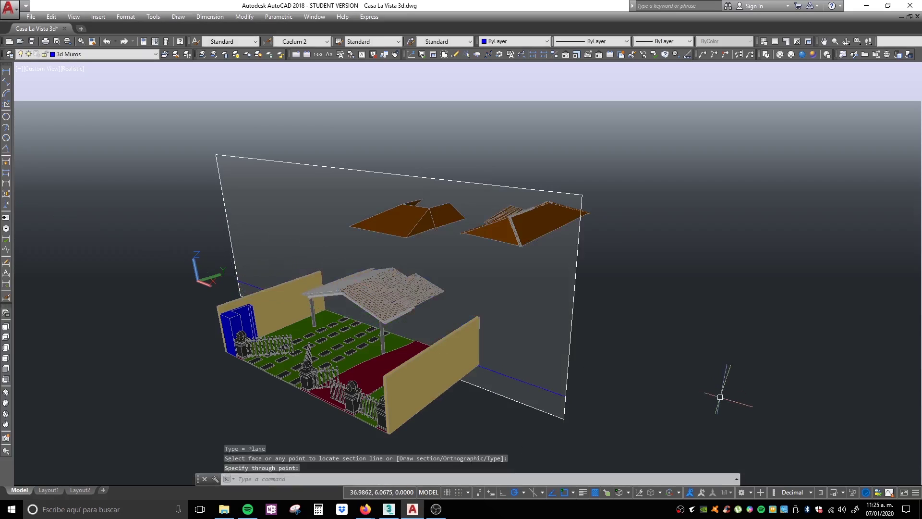
{"action": "middle_click_drag", "start_coordinate": [595, 353], "coordinate": [621, 340], "text": "shift"}
{"action": "key", "text": "Escape"}
{"action": "key", "text": "Escape"}
{"action": "left_click", "coordinate": [564, 371]}
{"action": "scroll", "coordinate": [376, 326], "scroll_direction": "up", "scroll_amount": 8}
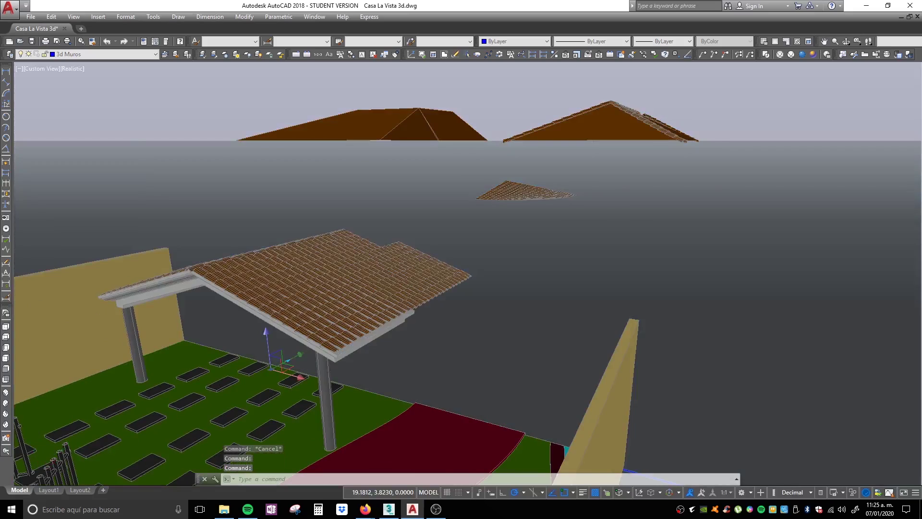
{"action": "middle_click", "coordinate": [527, 333]}
{"action": "middle_click", "coordinate": [527, 333]}
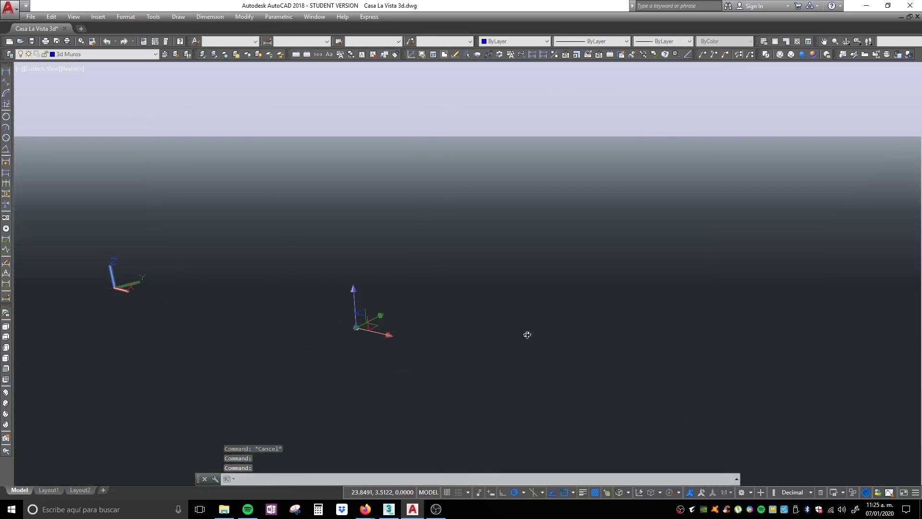
Switch the view to parallel projection and look at the cut model from the top
{"action": "left_click", "coordinate": [43, 71]}
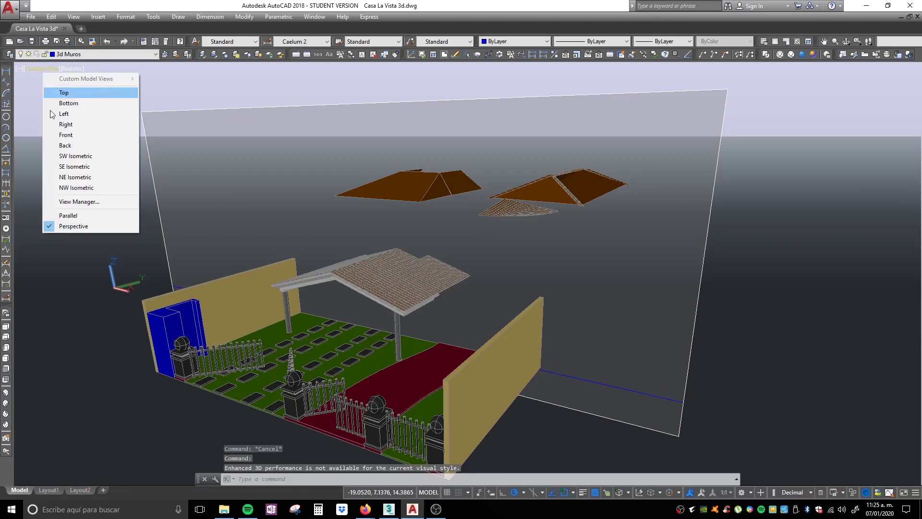
{"action": "left_click", "coordinate": [58, 217]}
{"action": "left_click", "coordinate": [47, 67]}
{"action": "left_click", "coordinate": [46, 71]}
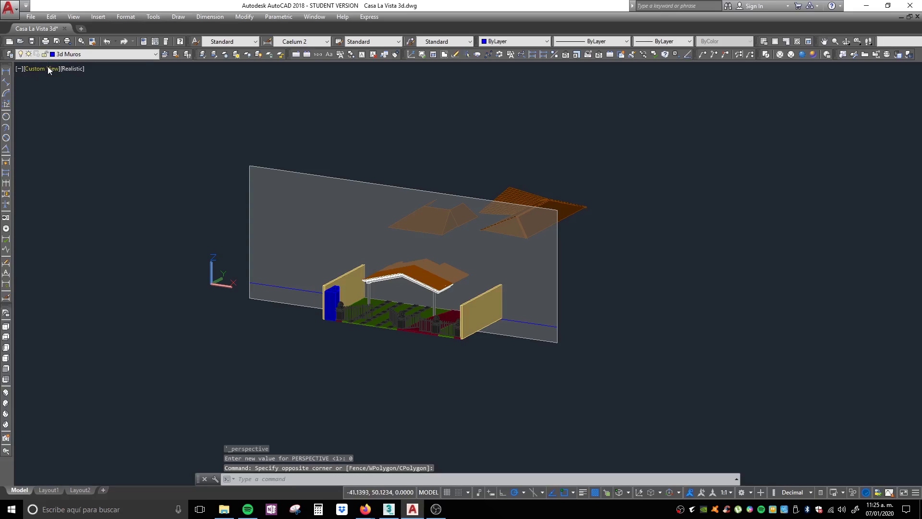
{"action": "key", "text": "Escape"}
{"action": "key", "text": "Escape"}
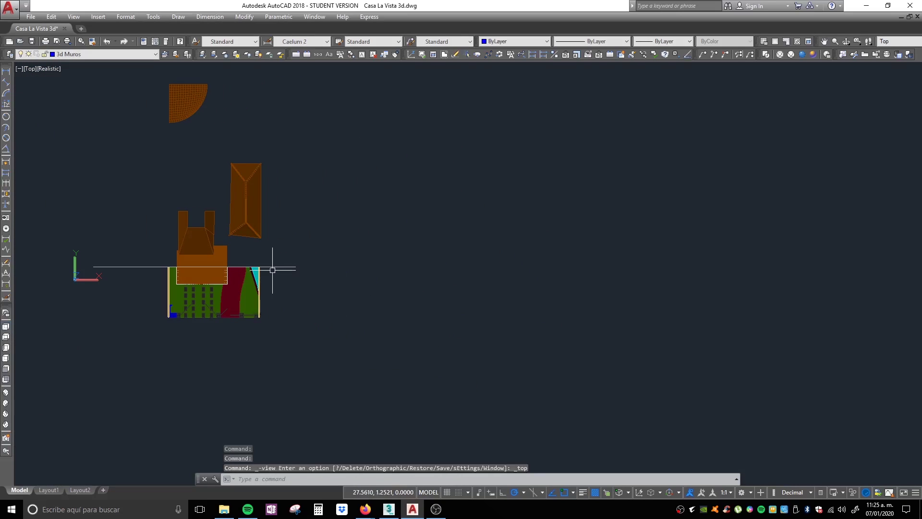
{"action": "middle_click_drag", "start_coordinate": [270, 263], "coordinate": [434, 348]}
Try moving the selected section plane along its Y axis, then cancel the move
{"action": "left_click", "coordinate": [446, 342]}
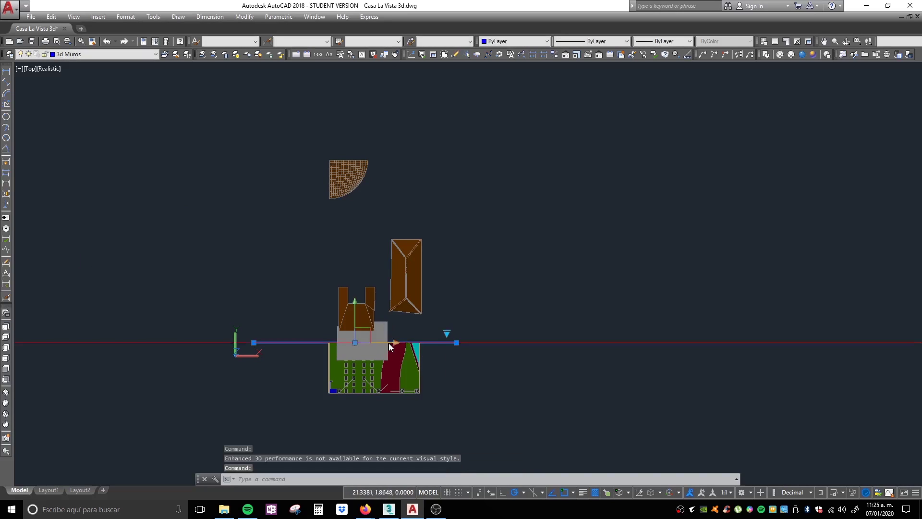
{"action": "scroll", "coordinate": [388, 342], "scroll_direction": "up", "scroll_amount": 2}
{"action": "key", "text": "ctrl+z"}
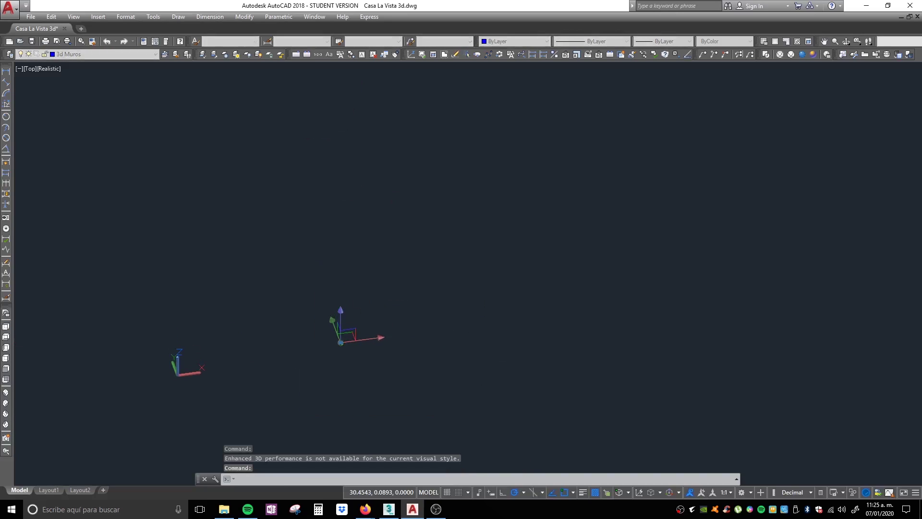
{"action": "scroll", "coordinate": [324, 352], "scroll_direction": "up", "scroll_amount": 5}
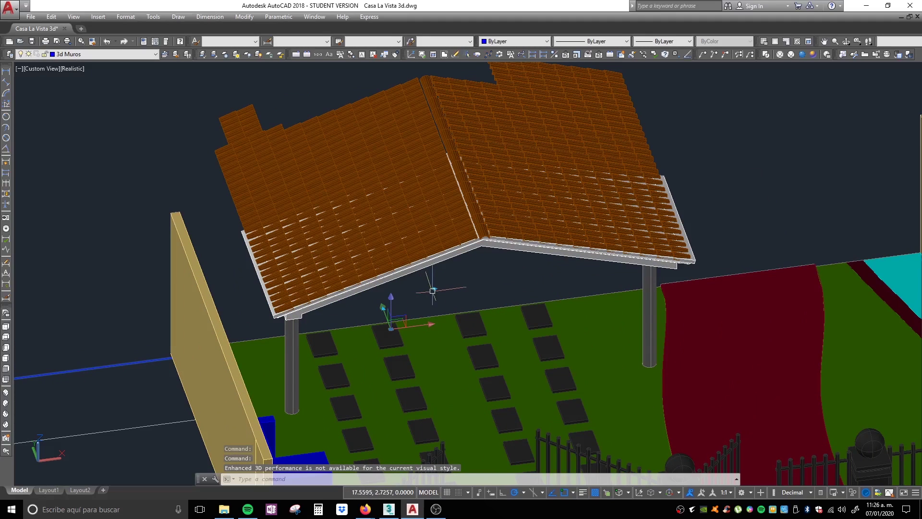
{"action": "left_click", "coordinate": [383, 305]}
{"action": "scroll", "coordinate": [383, 305], "scroll_direction": "down", "scroll_amount": 5}
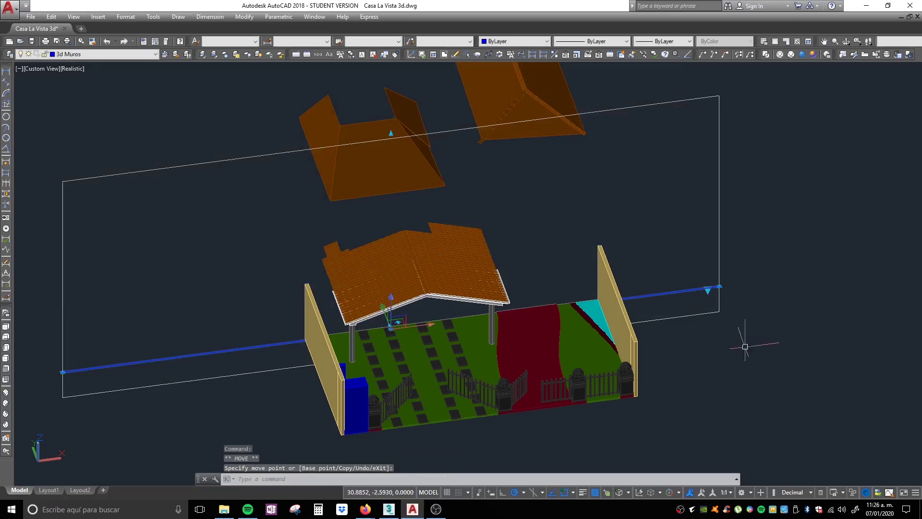
{"action": "left_click", "coordinate": [709, 320]}
{"action": "scroll", "coordinate": [709, 320], "scroll_direction": "down", "scroll_amount": 3}
{"action": "key", "text": "Escape"}
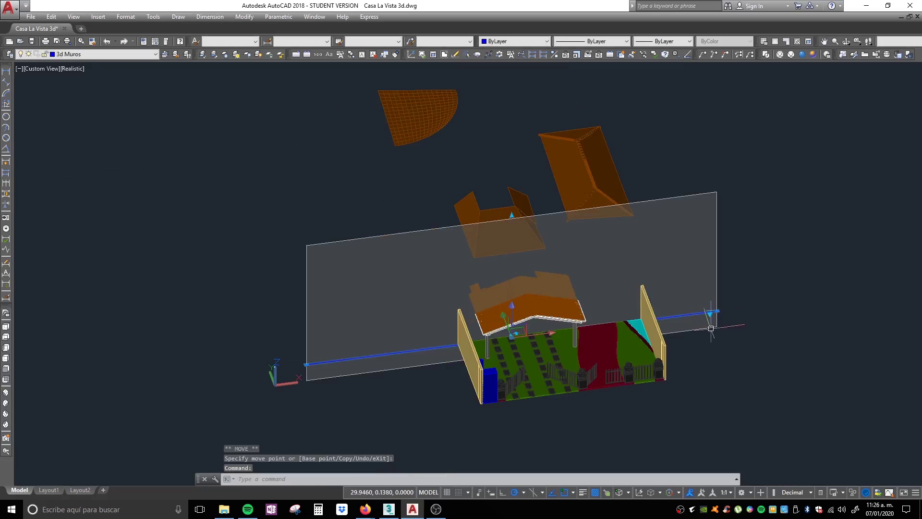
Frame the whole house, then grab the section plane's left-end grip to stretch it
{"action": "middle_click_drag", "start_coordinate": [599, 337], "coordinate": [833, 323], "text": "shift"}
{"action": "scroll", "coordinate": [539, 288], "scroll_direction": "up", "scroll_amount": 5}
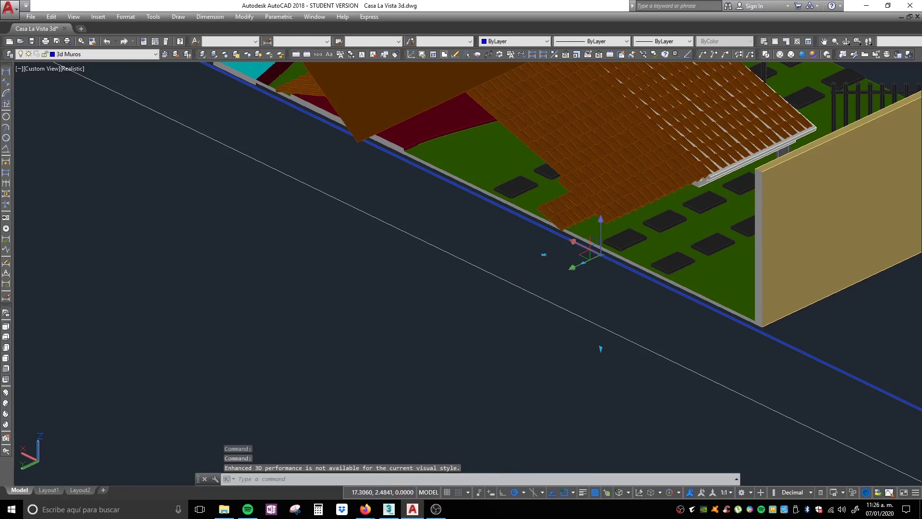
{"action": "middle_click_drag", "start_coordinate": [600, 348], "coordinate": [467, 301], "text": "shift"}
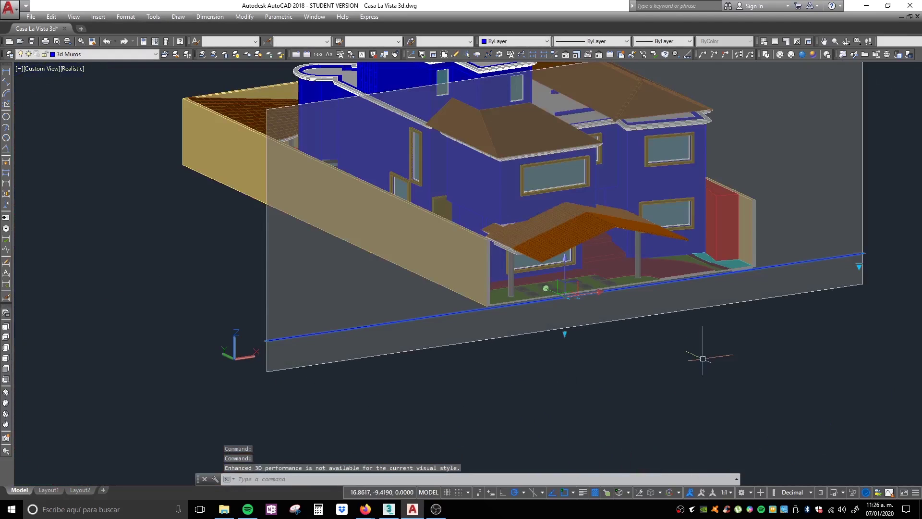
{"action": "middle_click_drag", "start_coordinate": [702, 359], "coordinate": [570, 372]}
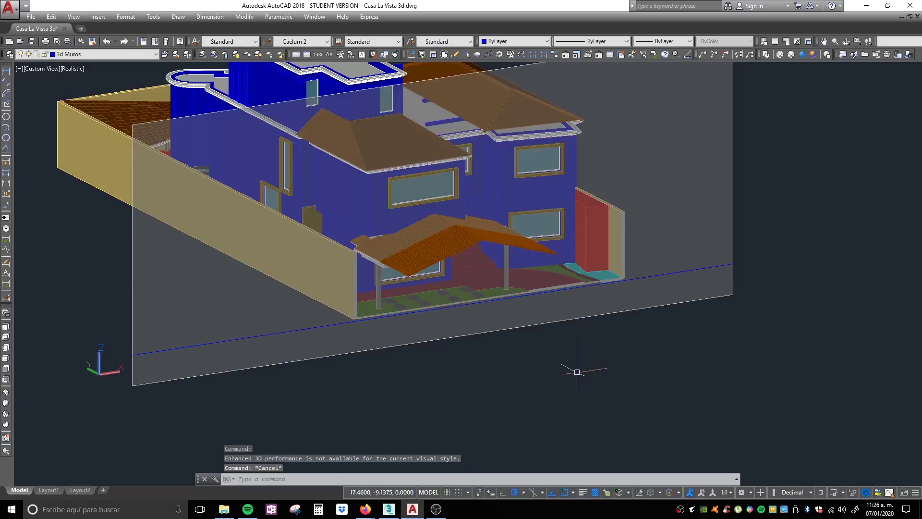
{"action": "scroll", "coordinate": [583, 376], "scroll_direction": "down", "scroll_amount": 2}
{"action": "left_click", "coordinate": [336, 374]}
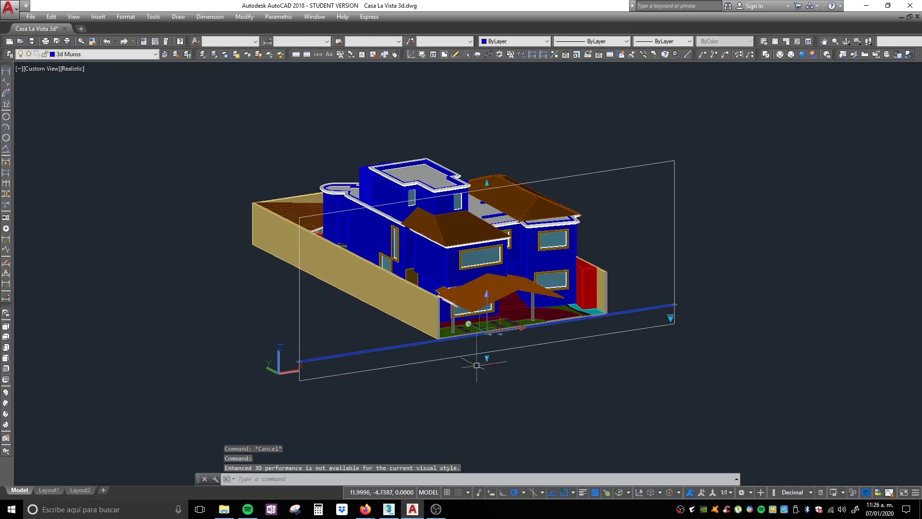
{"action": "left_click", "coordinate": [299, 361]}
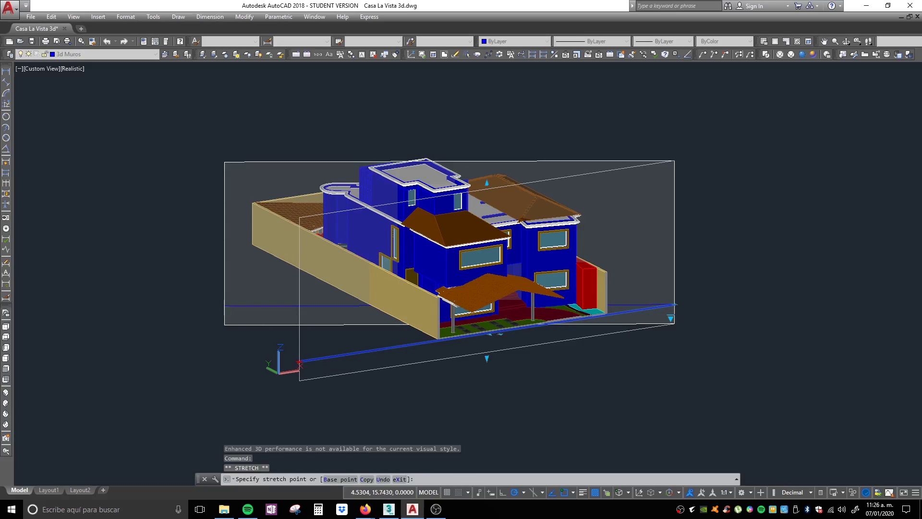
Drop the left-end grip so the plane cuts open the house, then open the plane's shortcut menu
{"action": "left_click", "coordinate": [225, 305]}
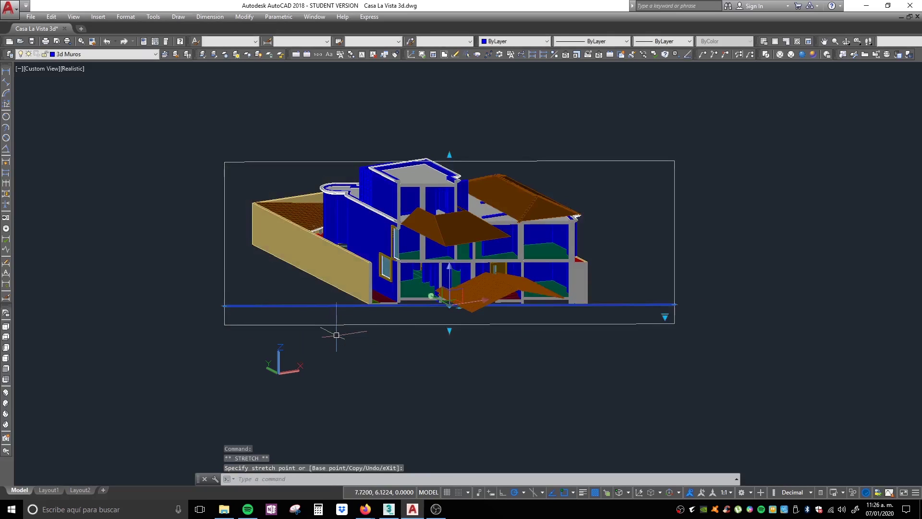
{"action": "scroll", "coordinate": [345, 231], "scroll_direction": "up", "scroll_amount": 3}
{"action": "scroll", "coordinate": [345, 231], "scroll_direction": "down", "scroll_amount": 3}
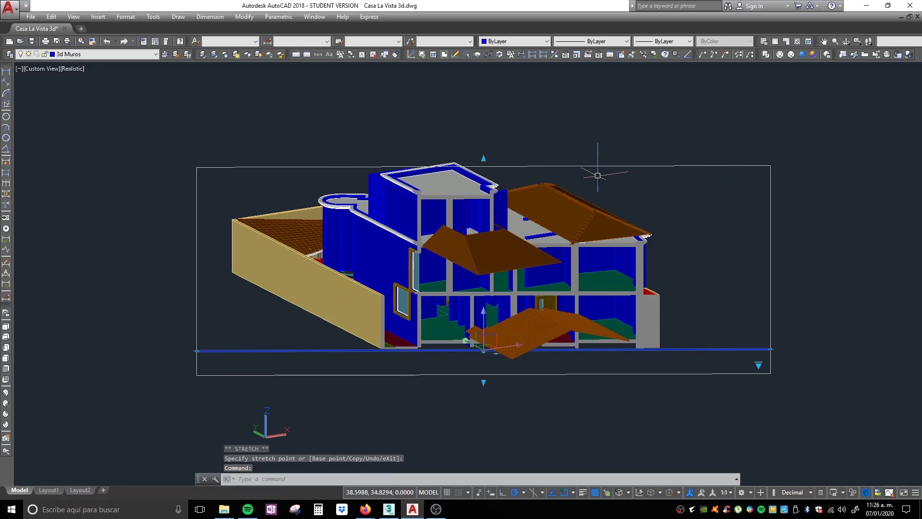
{"action": "right_click", "coordinate": [706, 139]}
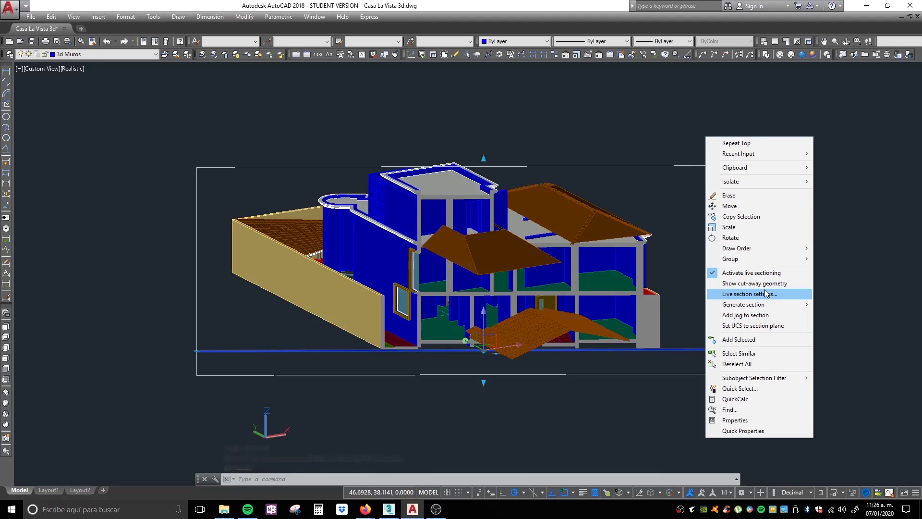
Add a jog at a point on the section line so the cut steps around the stairwell
{"action": "left_click", "coordinate": [758, 314]}
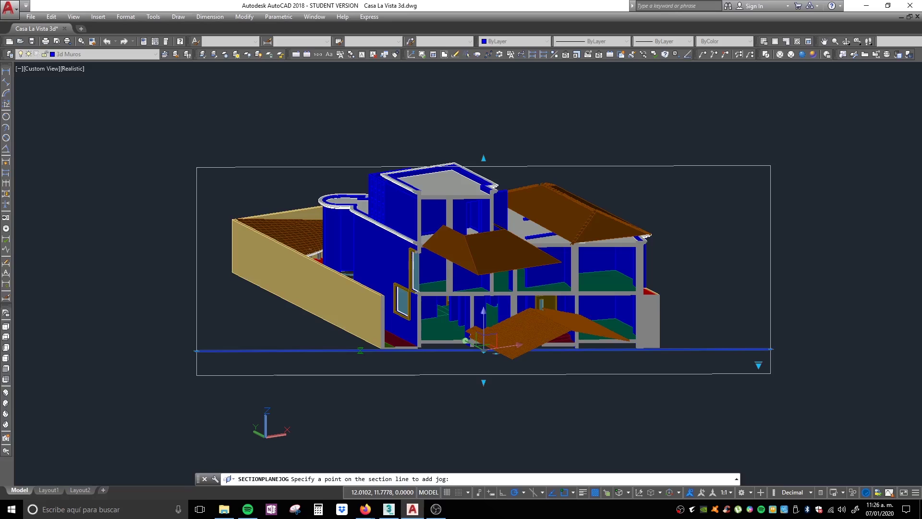
{"action": "left_click", "coordinate": [360, 350]}
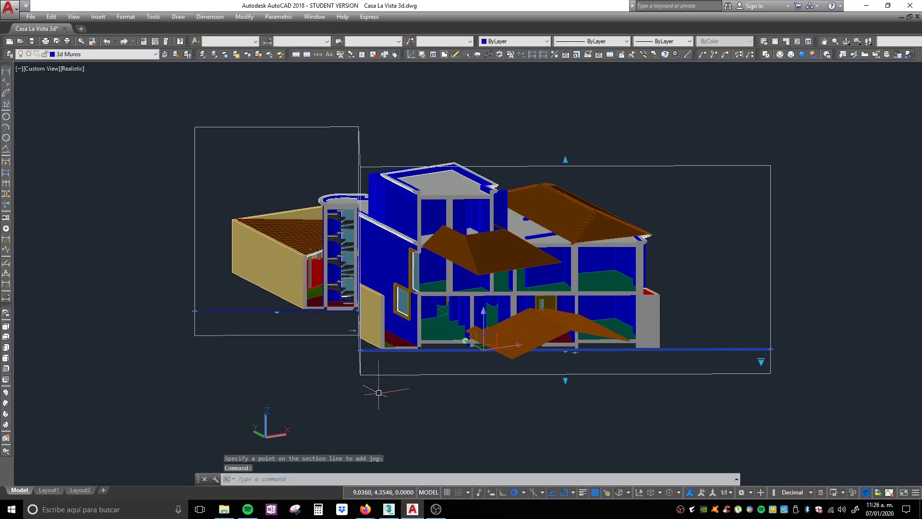
{"action": "middle_click_drag", "start_coordinate": [461, 384], "coordinate": [392, 374], "text": "shift"}
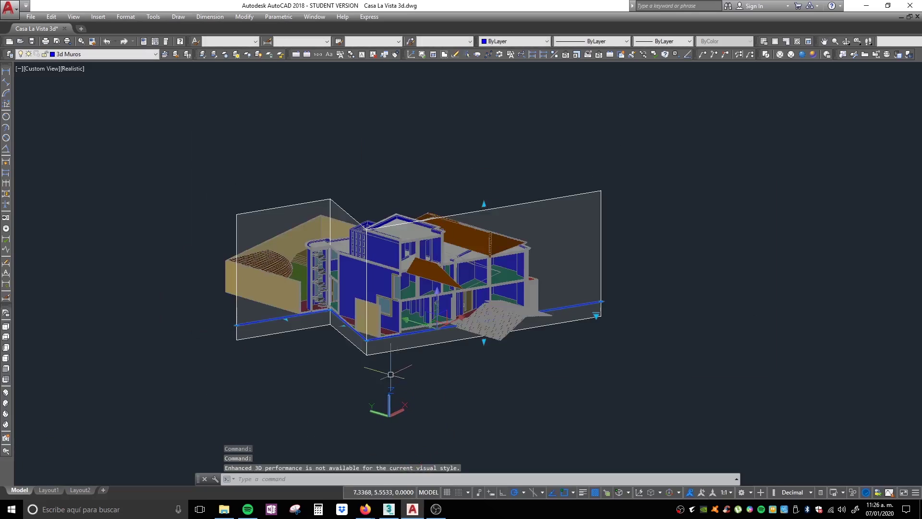
{"action": "key", "text": "Escape"}
{"action": "key", "text": "Escape"}
{"action": "key", "text": "Escape"}
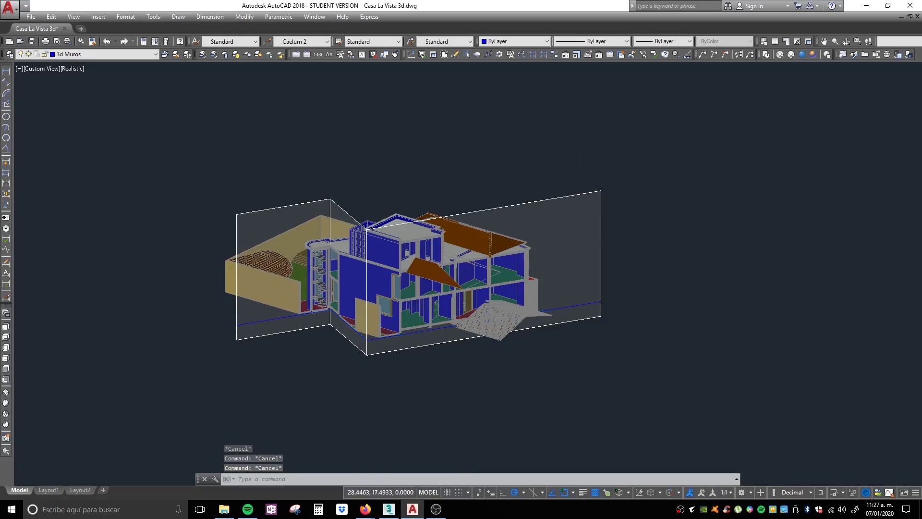
From a higher frontal view, reselect the section plane and open its shortcut menu
{"action": "scroll", "coordinate": [434, 268], "scroll_direction": "up", "scroll_amount": 2}
{"action": "middle_click_drag", "start_coordinate": [546, 297], "coordinate": [478, 275], "text": "shift"}
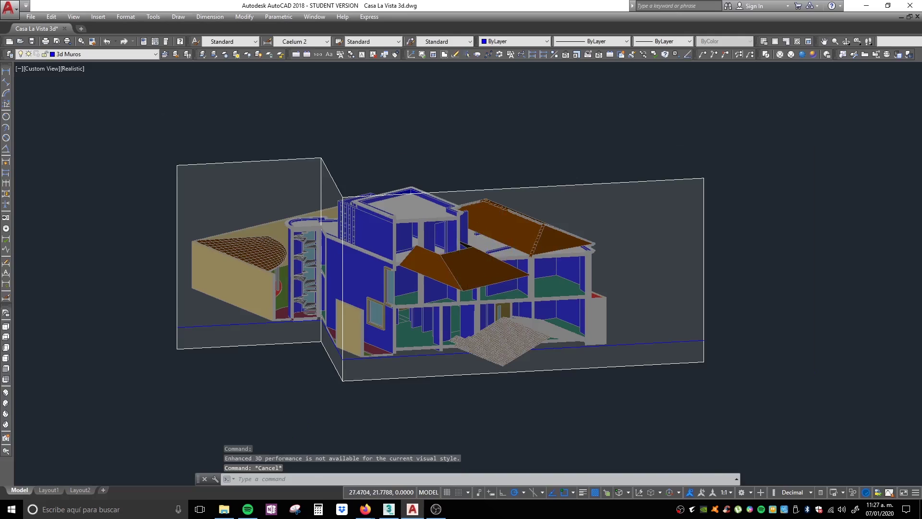
{"action": "scroll", "coordinate": [478, 276], "scroll_direction": "up", "scroll_amount": 3}
{"action": "left_click", "coordinate": [478, 275]}
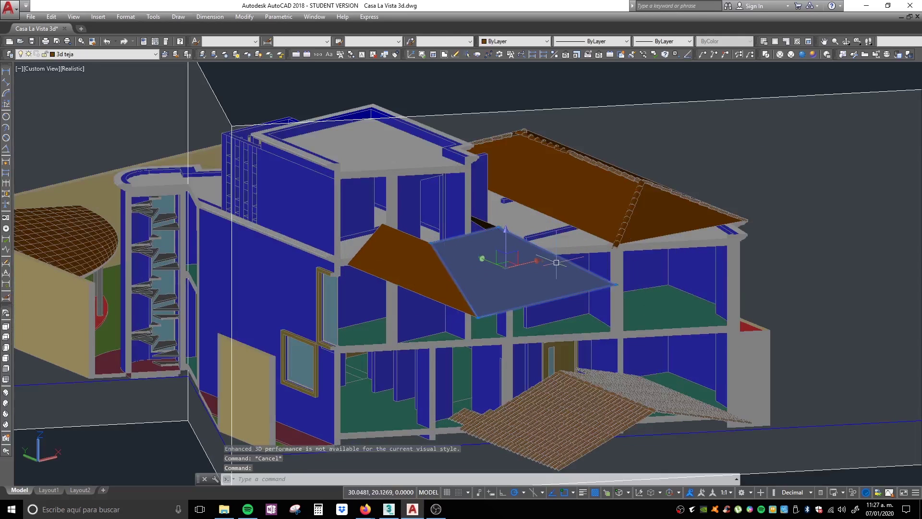
{"action": "scroll", "coordinate": [433, 223], "scroll_direction": "down", "scroll_amount": 5}
{"action": "key", "text": "Escape"}
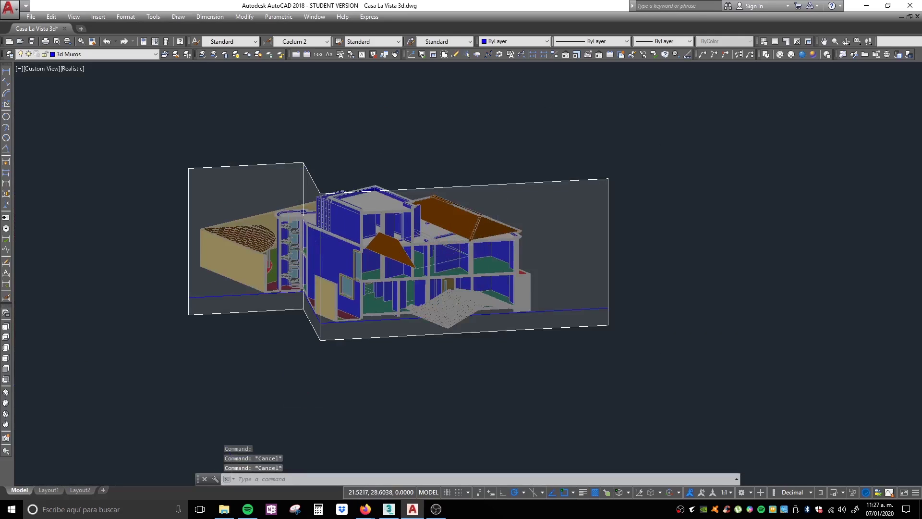
{"action": "scroll", "coordinate": [288, 240], "scroll_direction": "up", "scroll_amount": 4}
{"action": "scroll", "coordinate": [228, 244], "scroll_direction": "up", "scroll_amount": 2}
{"action": "scroll", "coordinate": [592, 250], "scroll_direction": "down", "scroll_amount": 4}
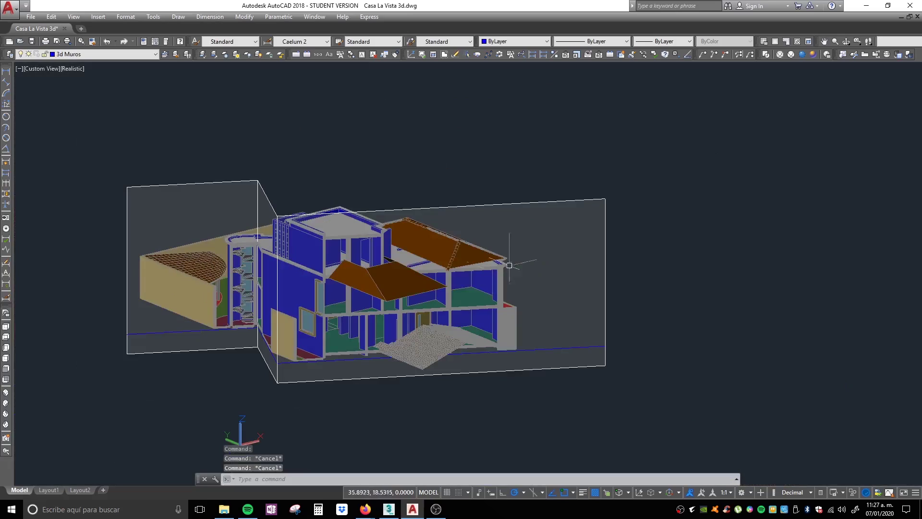
{"action": "left_click", "coordinate": [535, 207]}
{"action": "right_click", "coordinate": [550, 174]}
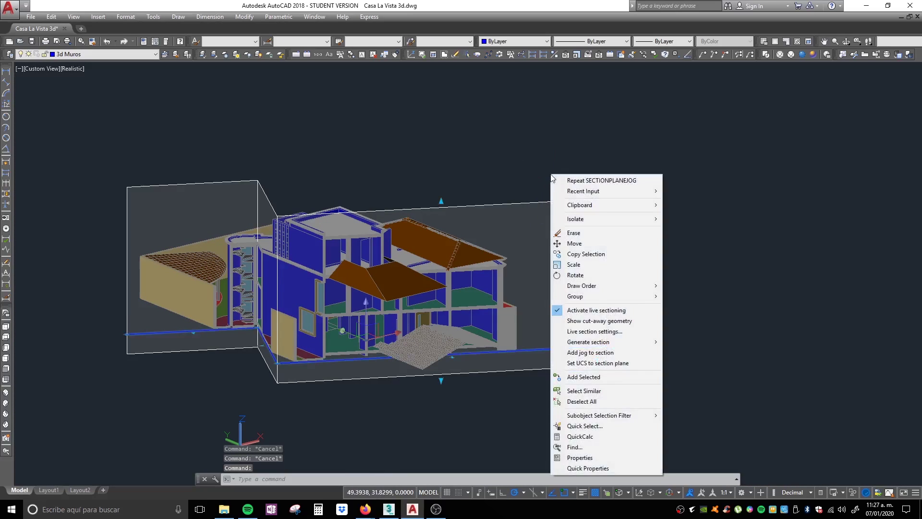
Choose a 2D section of all objects inserted as a new block, and open Section Settings
{"action": "mouse_move", "coordinate": [610, 341]}
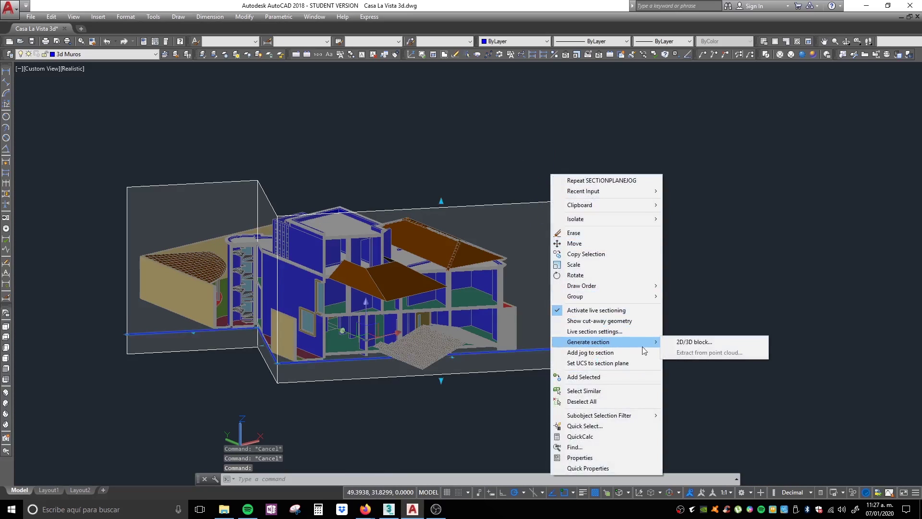
{"action": "left_click", "coordinate": [686, 343]}
{"action": "left_click_drag", "start_coordinate": [455, 114], "coordinate": [843, 97]}
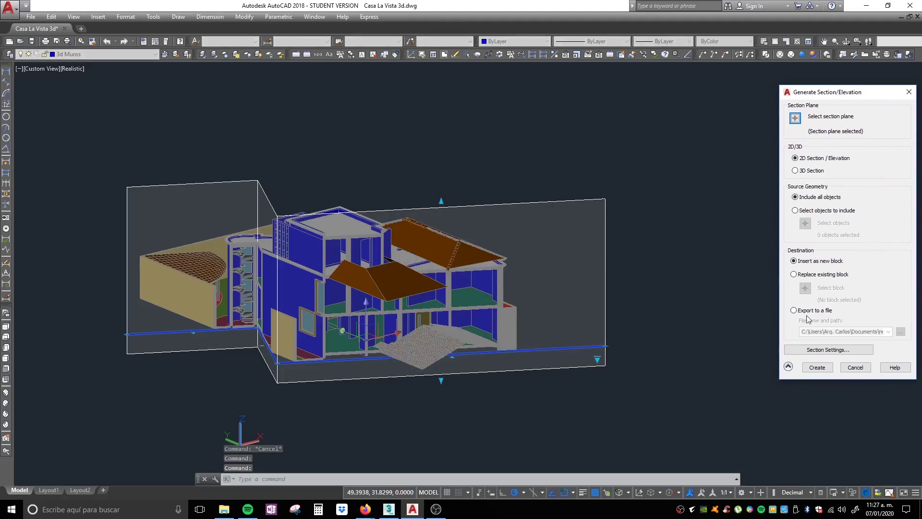
{"action": "left_click", "coordinate": [821, 355]}
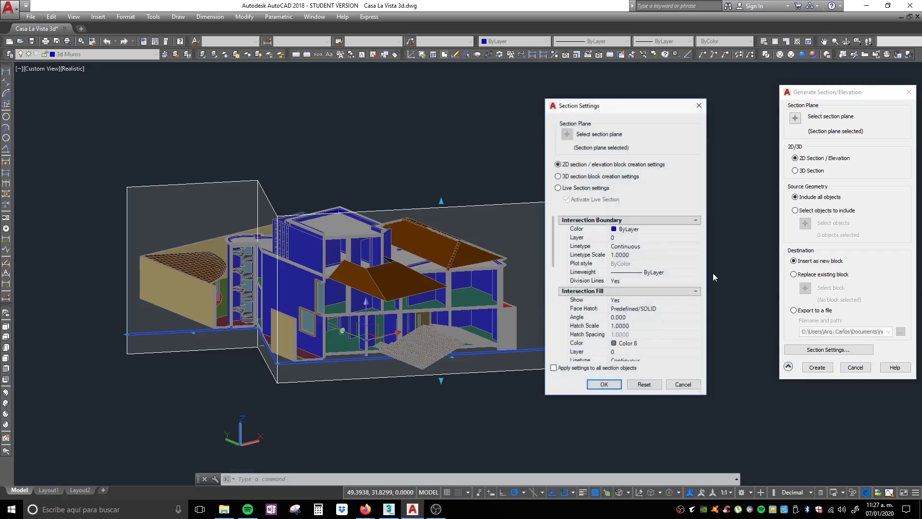
{"action": "left_click_drag", "start_coordinate": [639, 92], "coordinate": [707, 89]}
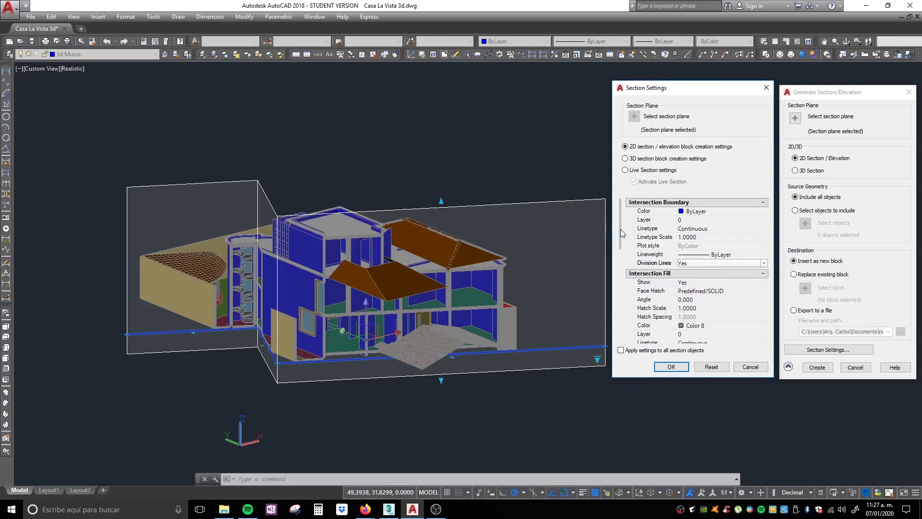
Turn off background hidden lines, set cut-away and tangency lines to Red DASHED, and confirm
{"action": "left_click_drag", "start_coordinate": [619, 228], "coordinate": [618, 249]}
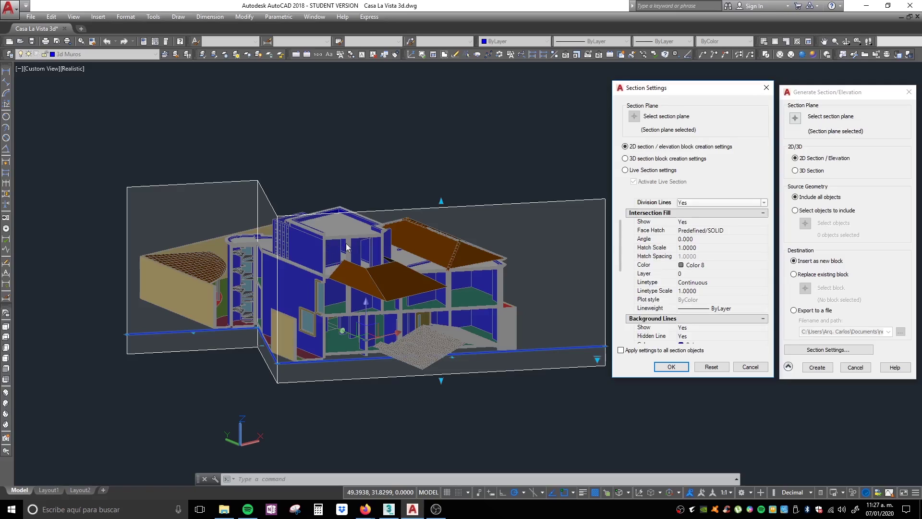
{"action": "left_click", "coordinate": [724, 235]}
{"action": "left_click", "coordinate": [619, 247]}
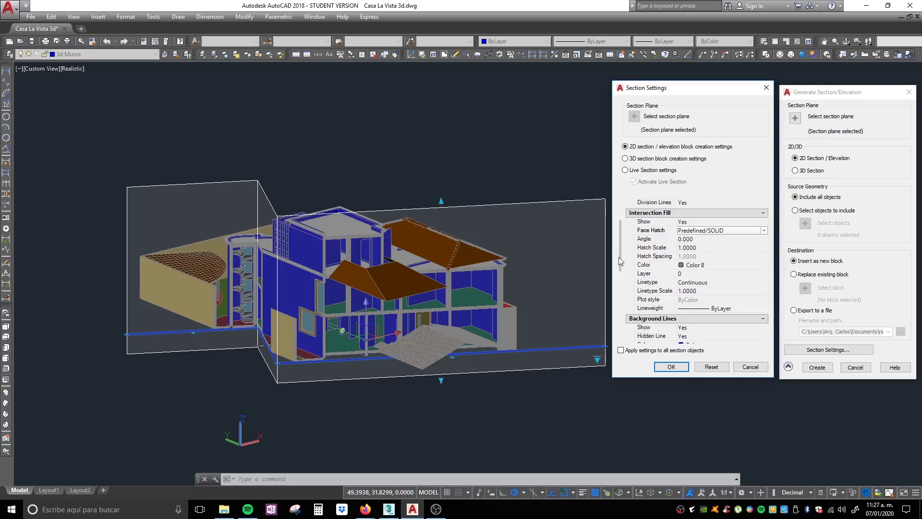
{"action": "left_click_drag", "start_coordinate": [619, 258], "coordinate": [623, 294]}
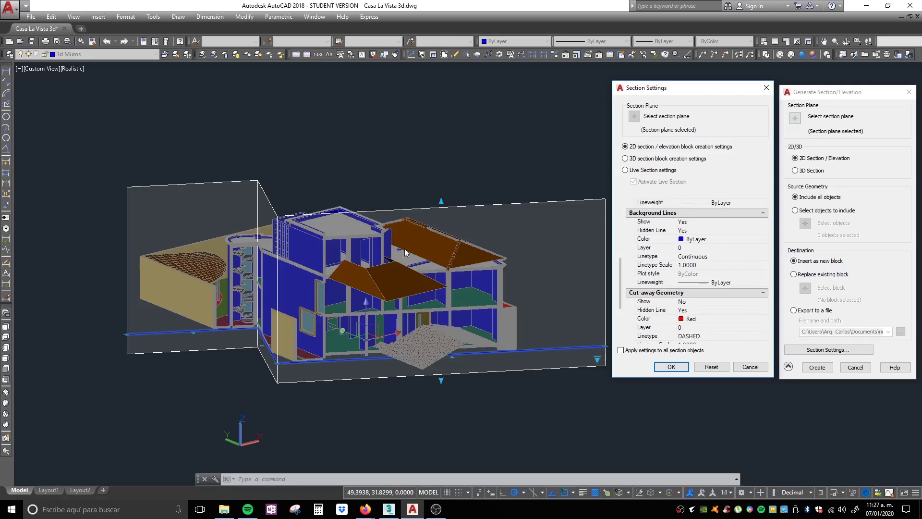
{"action": "left_click", "coordinate": [700, 231]}
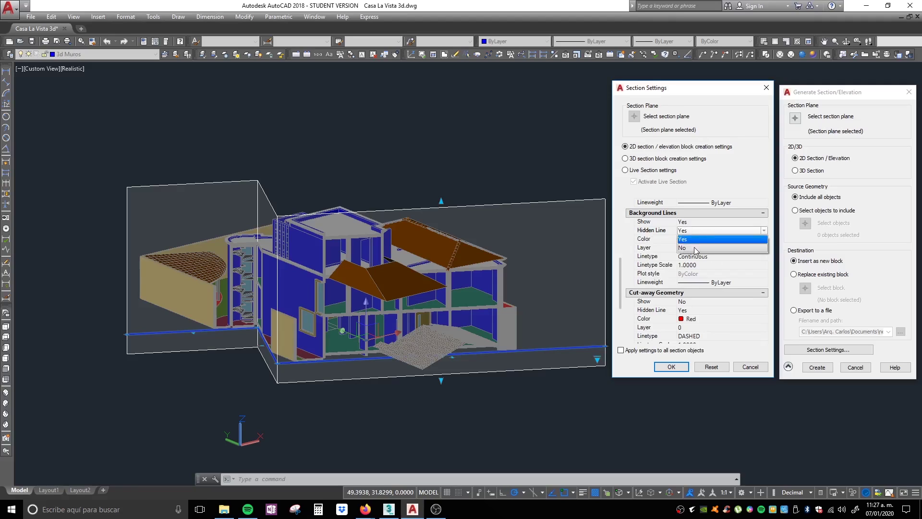
{"action": "left_click", "coordinate": [695, 247]}
{"action": "left_click_drag", "start_coordinate": [621, 280], "coordinate": [618, 310]}
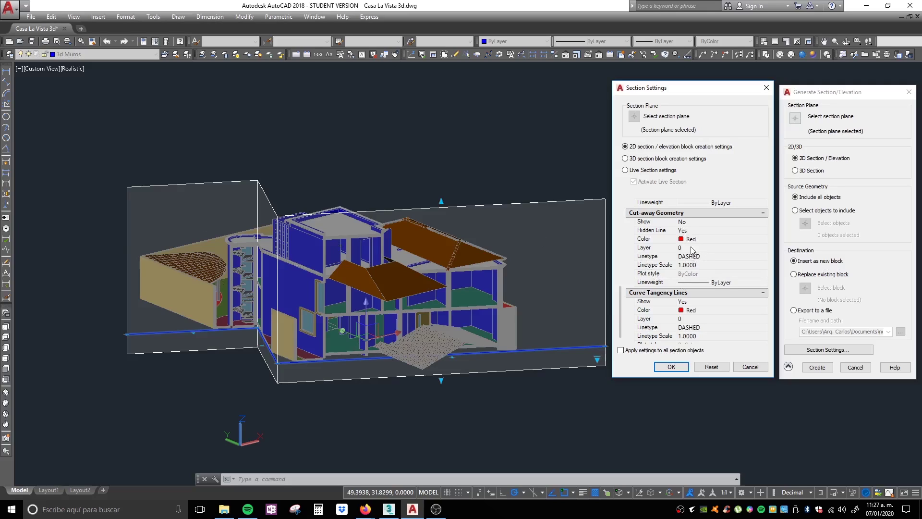
{"action": "left_click_drag", "start_coordinate": [620, 288], "coordinate": [620, 315]}
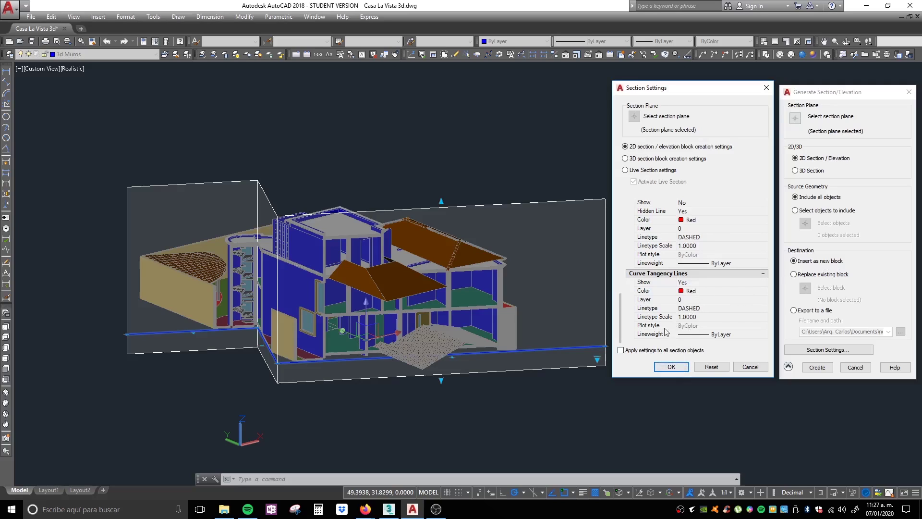
{"action": "mouse_move", "coordinate": [619, 309]}
{"action": "left_mouse_down"}
{"action": "mouse_move", "coordinate": [618, 292]}
{"action": "mouse_move", "coordinate": [618, 302]}
{"action": "left_mouse_up"}
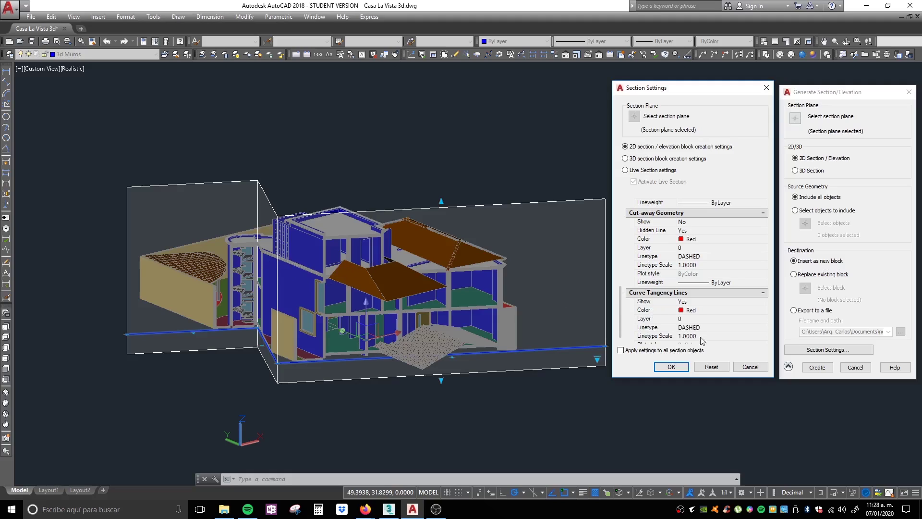
{"action": "left_click", "coordinate": [671, 366]}
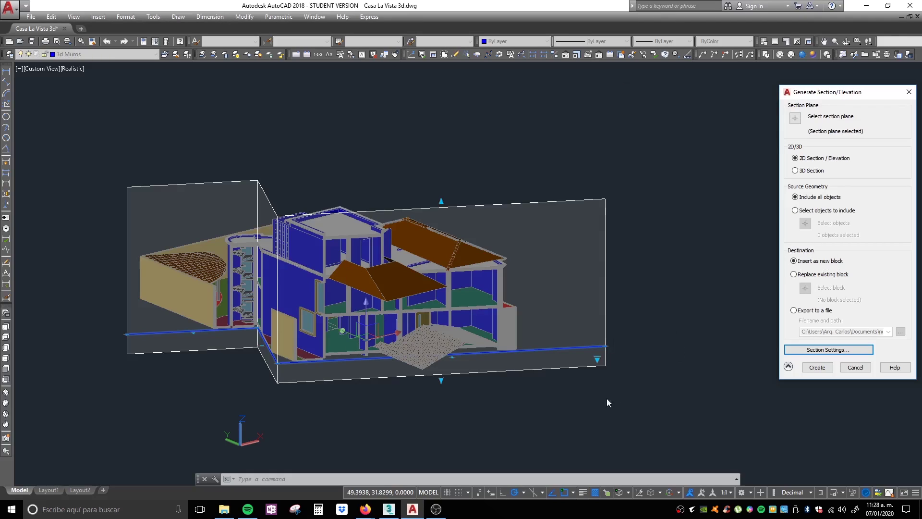
{"action": "left_click", "coordinate": [817, 367]}
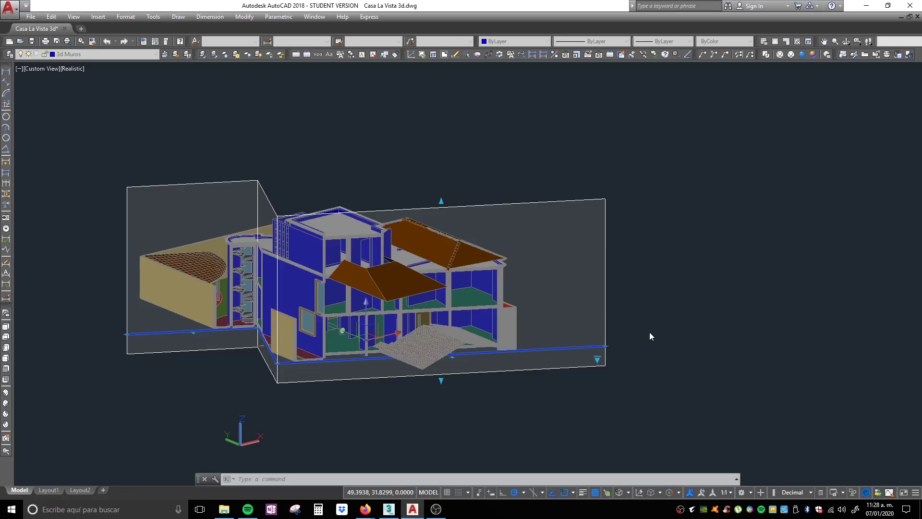
Insert the 2D section block right of the house at default scale and rotation, then view from Top
{"action": "scroll", "coordinate": [550, 172], "scroll_direction": "down", "scroll_amount": 2}
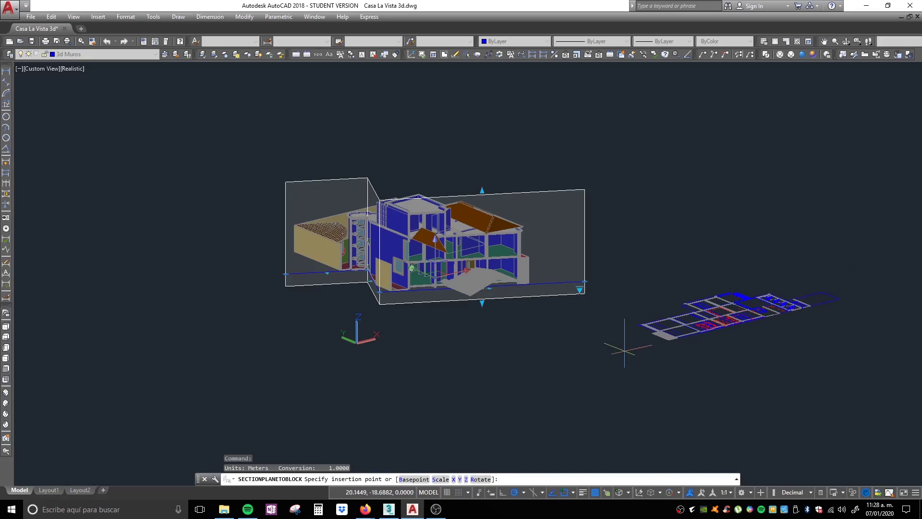
{"action": "left_click", "coordinate": [624, 349]}
{"action": "key", "text": "Return"}
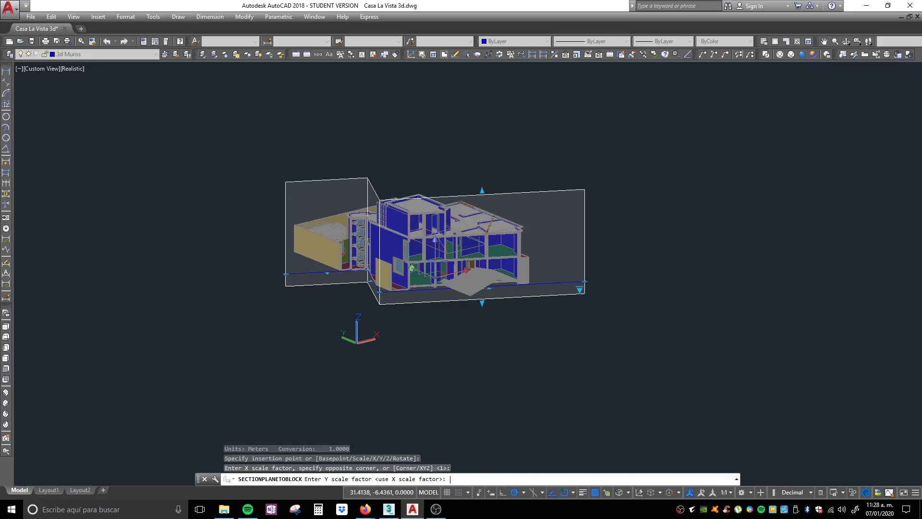
{"action": "key", "text": "Return"}
{"action": "left_click", "coordinate": [638, 289]}
{"action": "key", "text": "Escape"}
{"action": "key", "text": "Escape"}
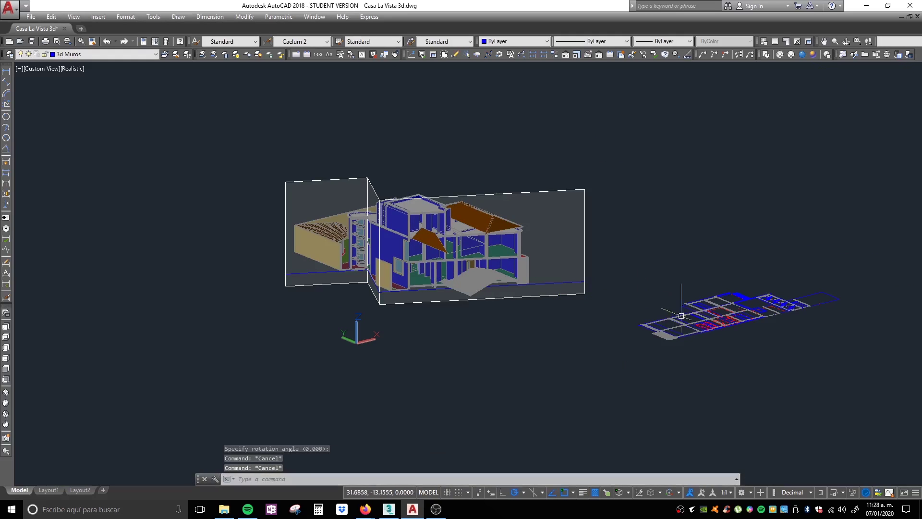
{"action": "left_click", "coordinate": [6, 326]}
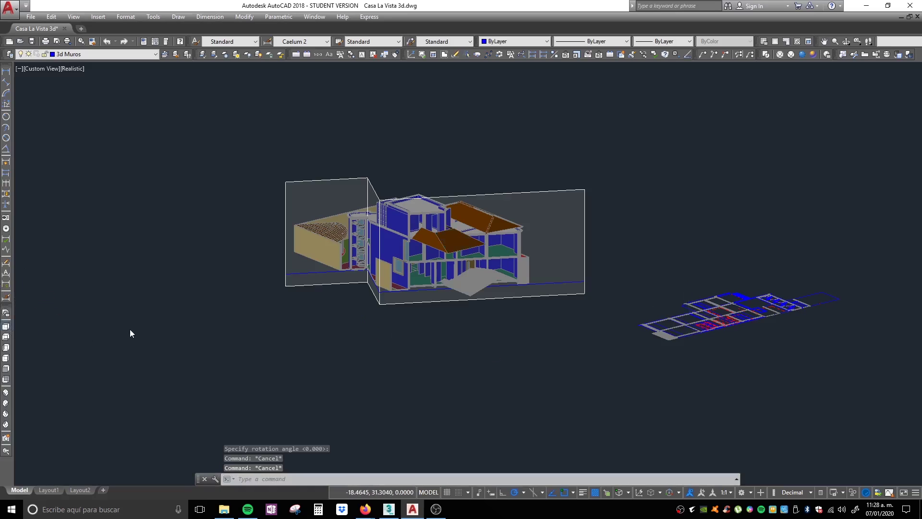
{"action": "scroll", "coordinate": [298, 410], "scroll_direction": "up", "scroll_amount": 5}
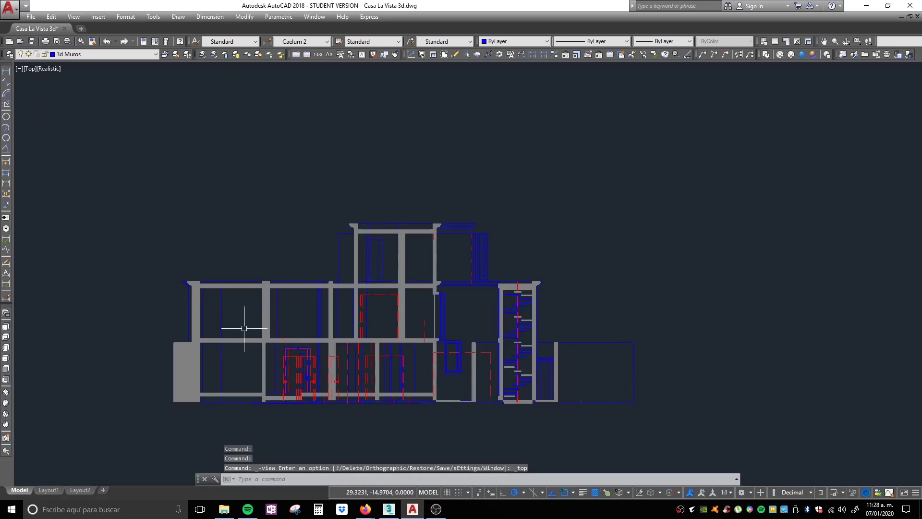
Bring the site plan into view and delete the generated section drawing
{"action": "scroll", "coordinate": [365, 336], "scroll_direction": "up", "scroll_amount": 2}
{"action": "left_click_drag", "start_coordinate": [528, 267], "coordinate": [528, 262]}
{"action": "key", "text": "Escape"}
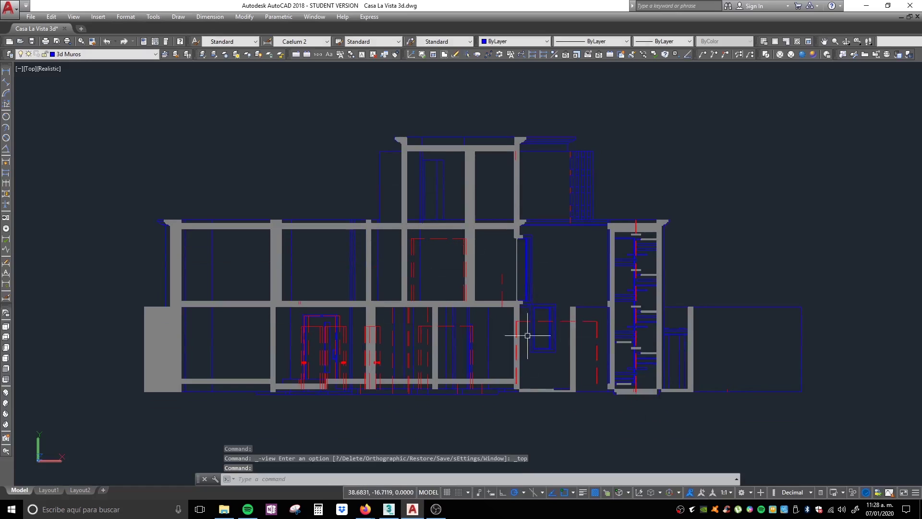
{"action": "scroll", "coordinate": [631, 242], "scroll_direction": "up", "scroll_amount": 4}
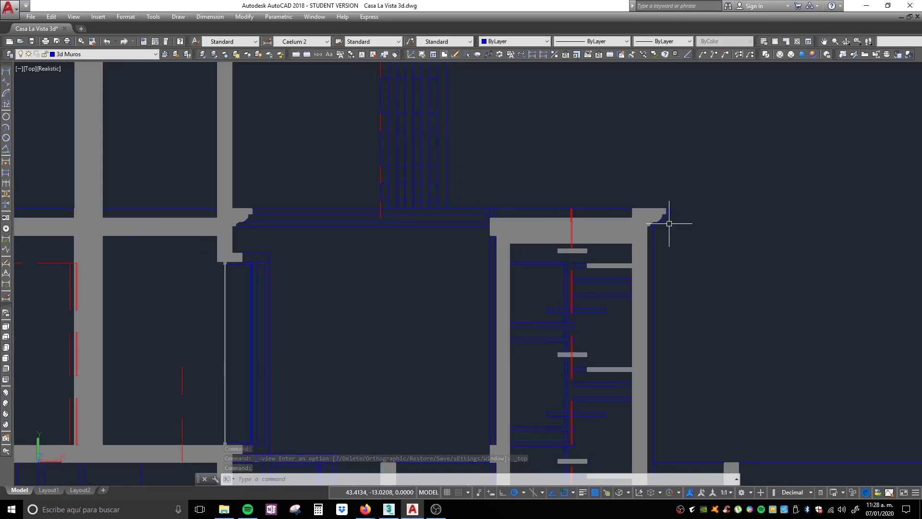
{"action": "scroll", "coordinate": [673, 216], "scroll_direction": "down", "scroll_amount": 4}
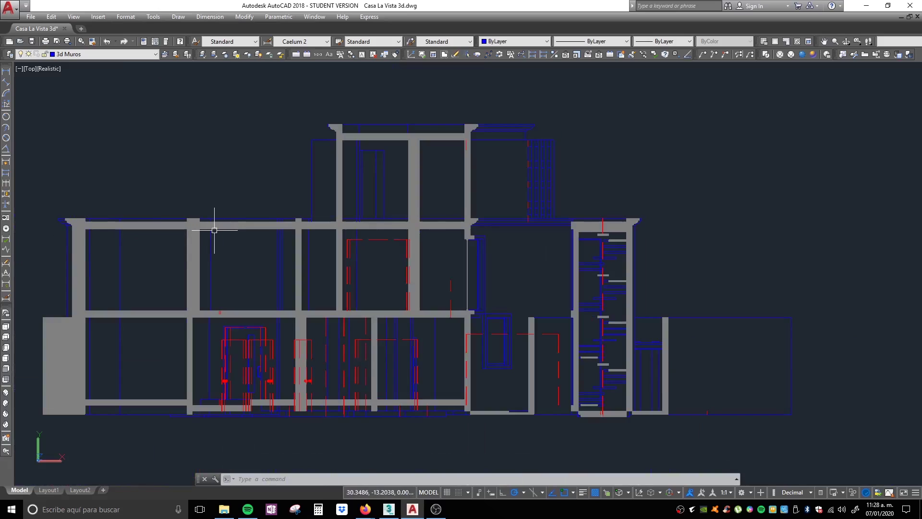
{"action": "middle_click_drag", "start_coordinate": [402, 177], "coordinate": [449, 187]}
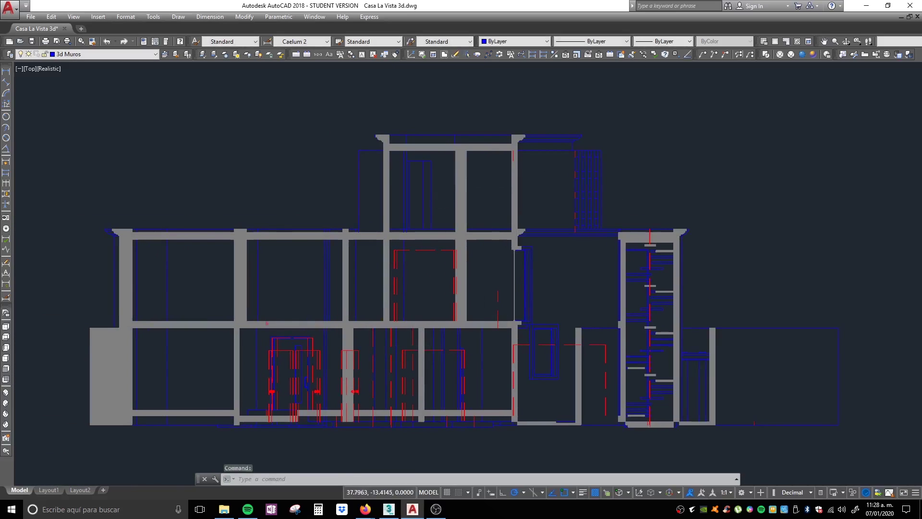
{"action": "scroll", "coordinate": [478, 269], "scroll_direction": "down", "scroll_amount": 4}
{"action": "scroll", "coordinate": [413, 316], "scroll_direction": "up", "scroll_amount": 10}
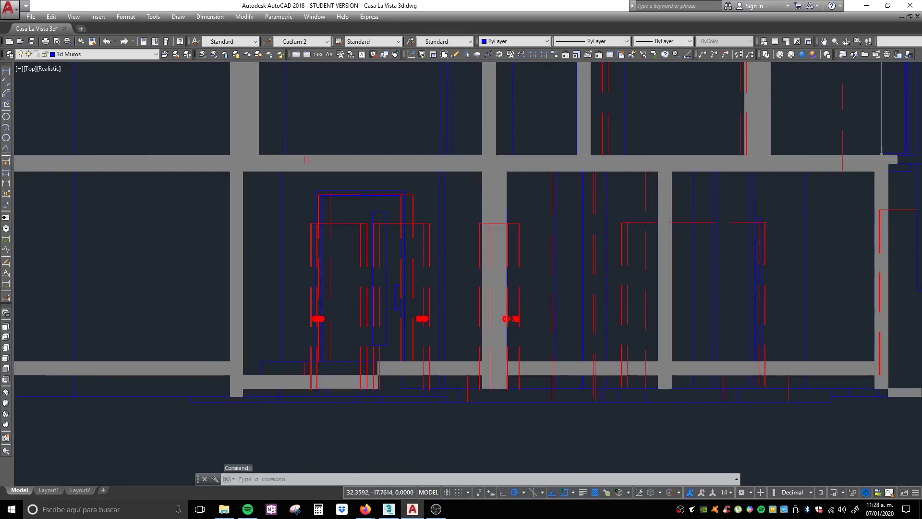
{"action": "scroll", "coordinate": [442, 303], "scroll_direction": "down", "scroll_amount": 10}
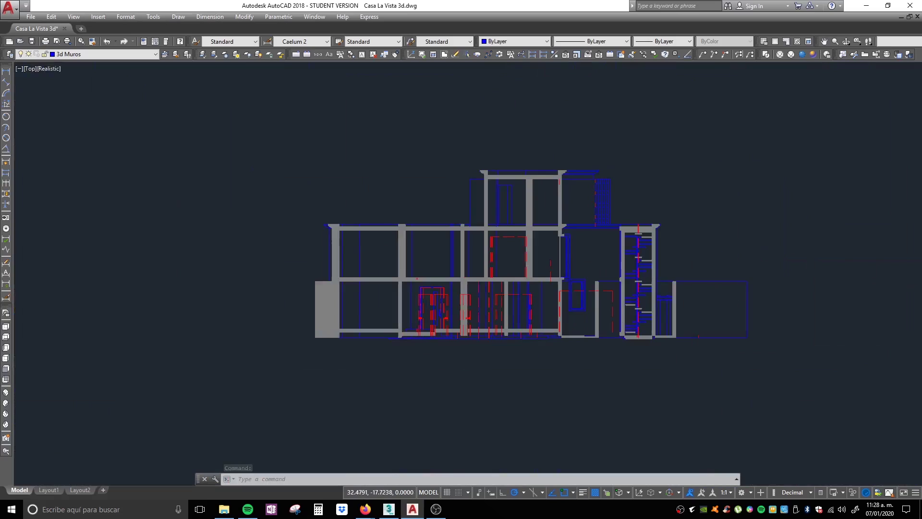
{"action": "middle_click_drag", "start_coordinate": [447, 217], "coordinate": [471, 330]}
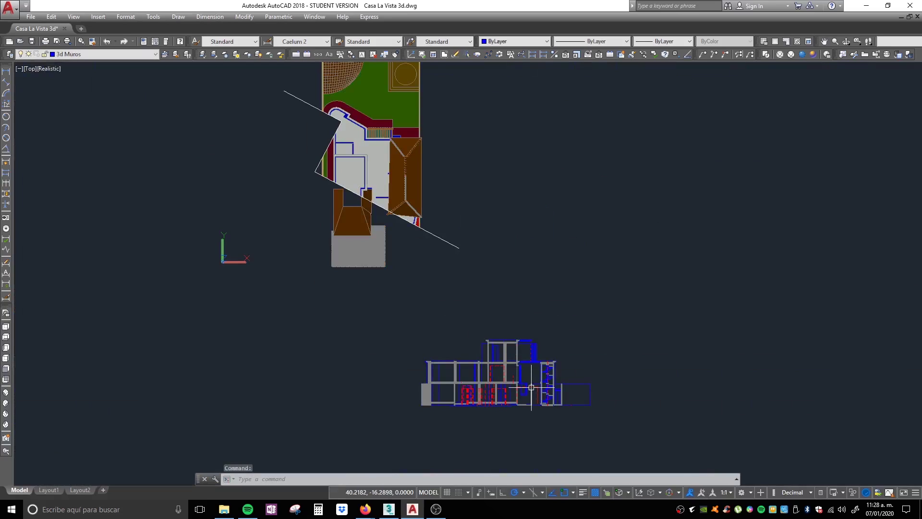
{"action": "left_click", "coordinate": [590, 365]}
{"action": "key", "text": "Delete"}
Delete the diagonal section plane line, recentre the site plan, and go to Layout1
{"action": "left_click", "coordinate": [450, 243]}
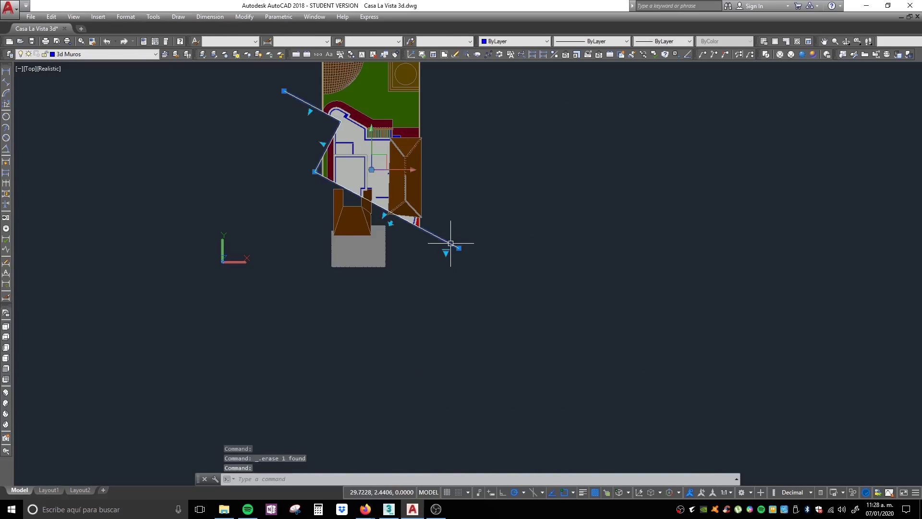
{"action": "key", "text": "Delete"}
{"action": "middle_click_drag", "start_coordinate": [519, 257], "coordinate": [459, 356]}
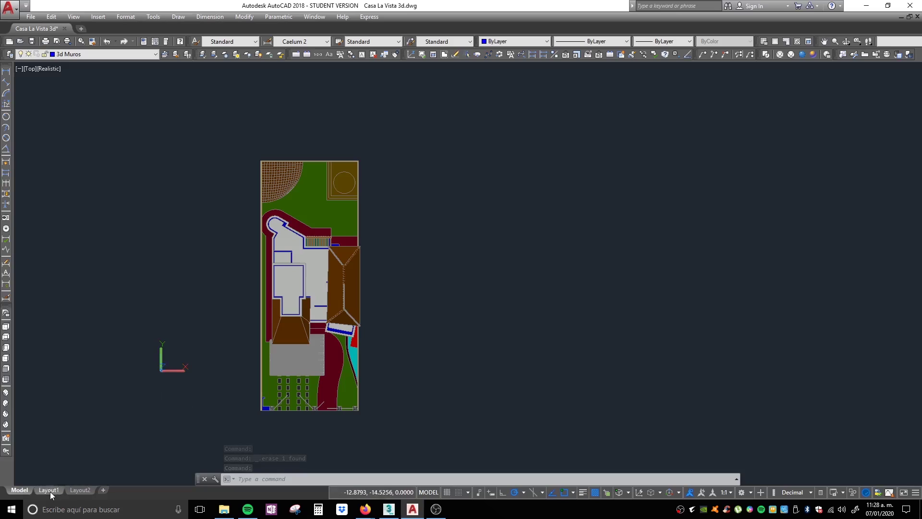
{"action": "double_click", "coordinate": [137, 394]}
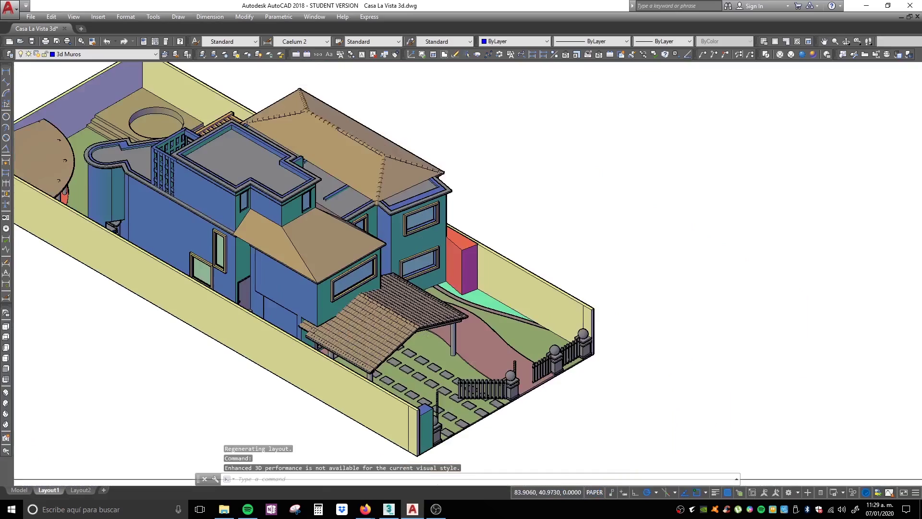
Delete the existing viewport on the Layout1 sheet
{"action": "scroll", "coordinate": [336, 327], "scroll_direction": "down", "scroll_amount": 2}
{"action": "scroll", "coordinate": [496, 280], "scroll_direction": "down", "scroll_amount": 4}
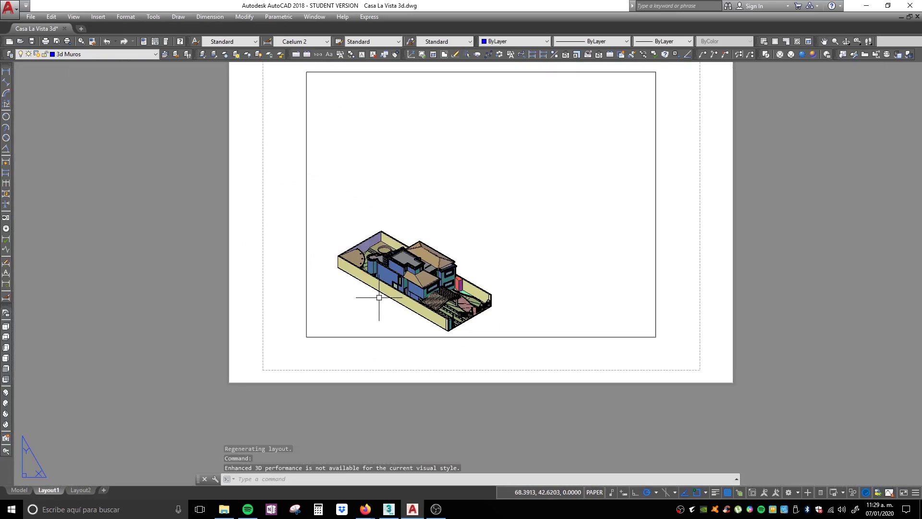
{"action": "left_click_drag", "start_coordinate": [560, 350], "coordinate": [550, 280]}
{"action": "key", "text": "Delete"}
{"action": "mouse_move", "coordinate": [550, 279]}
{"action": "middle_mouse_down"}
{"action": "mouse_move", "coordinate": [471, 330]}
{"action": "mouse_move", "coordinate": [446, 286]}
{"action": "middle_mouse_up"}
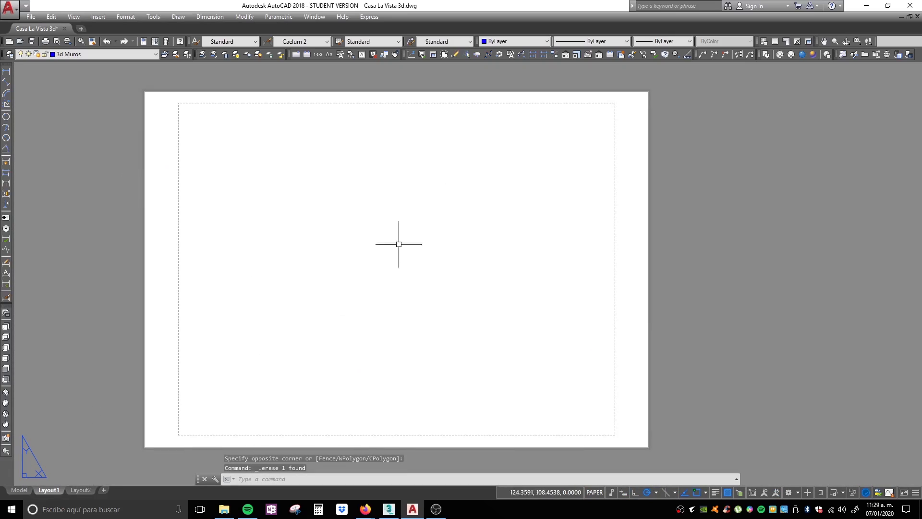
{"action": "middle_click_drag", "start_coordinate": [418, 239], "coordinate": [435, 238]}
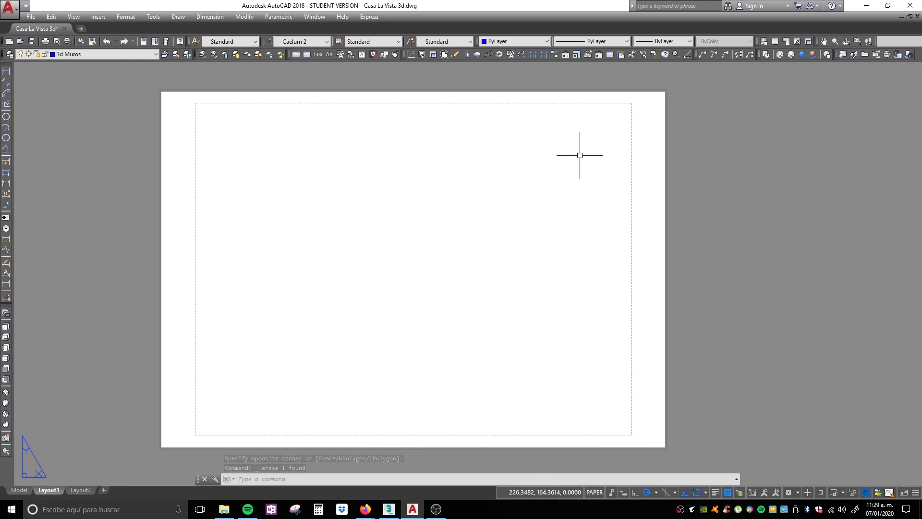
Place a front base view of the model space house on the sheet with VIEWBASE
{"action": "type", "text": "vi"}
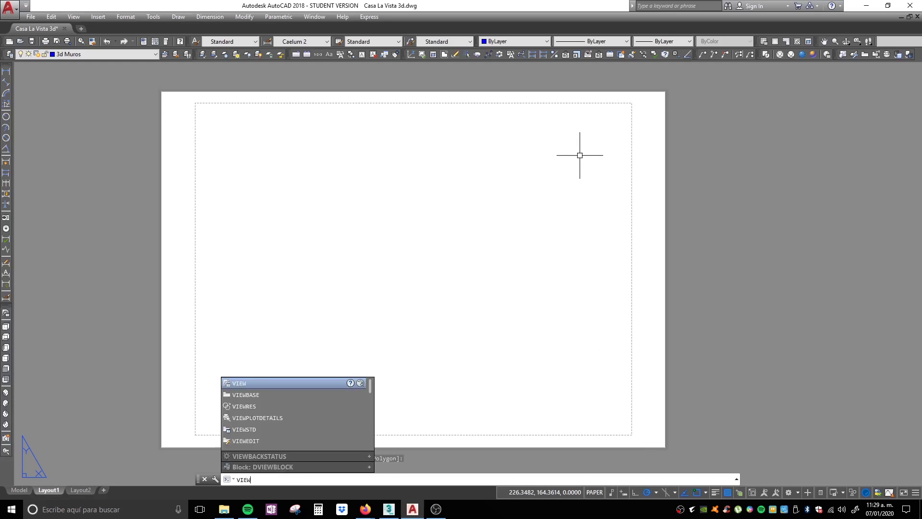
{"action": "key", "text": "Down"}
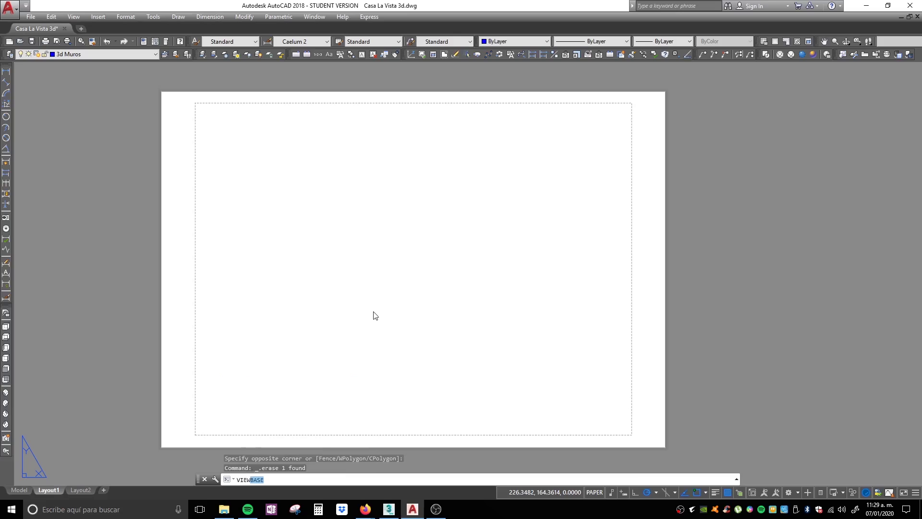
{"action": "key", "text": "Return"}
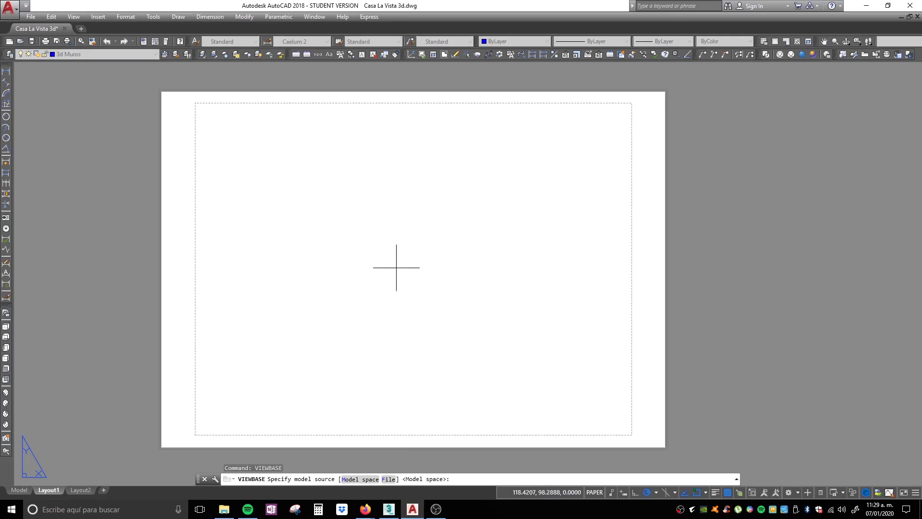
{"action": "key", "text": "Return"}
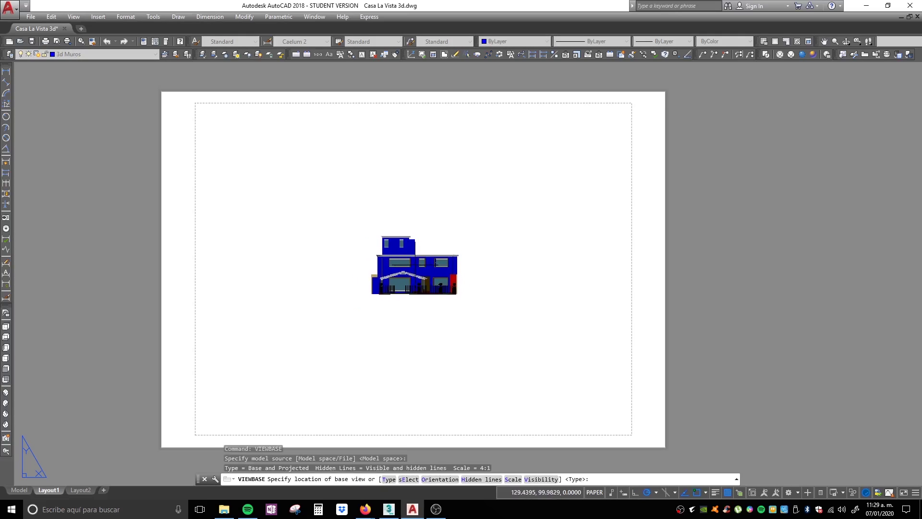
{"action": "left_click", "coordinate": [414, 265]}
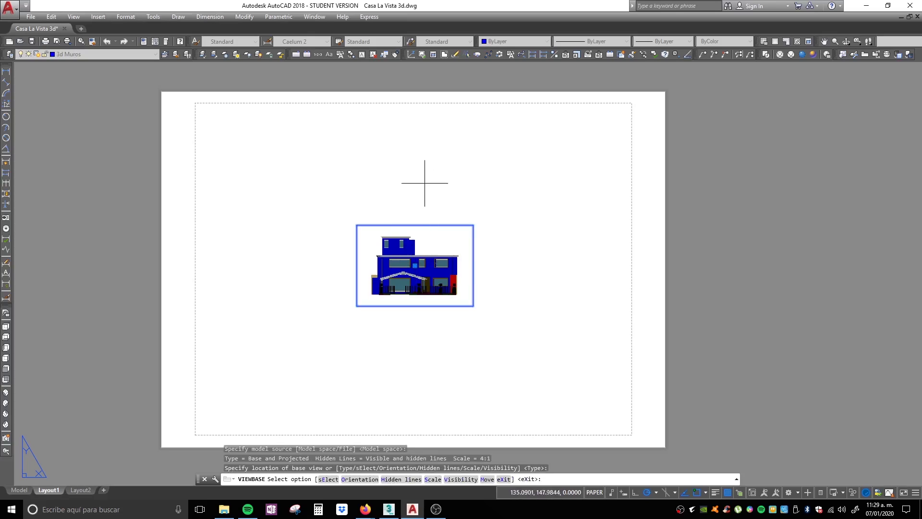
{"action": "scroll", "coordinate": [411, 174], "scroll_direction": "down", "scroll_amount": 4}
{"action": "scroll", "coordinate": [391, 206], "scroll_direction": "up", "scroll_amount": 2}
{"action": "key", "text": "Return"}
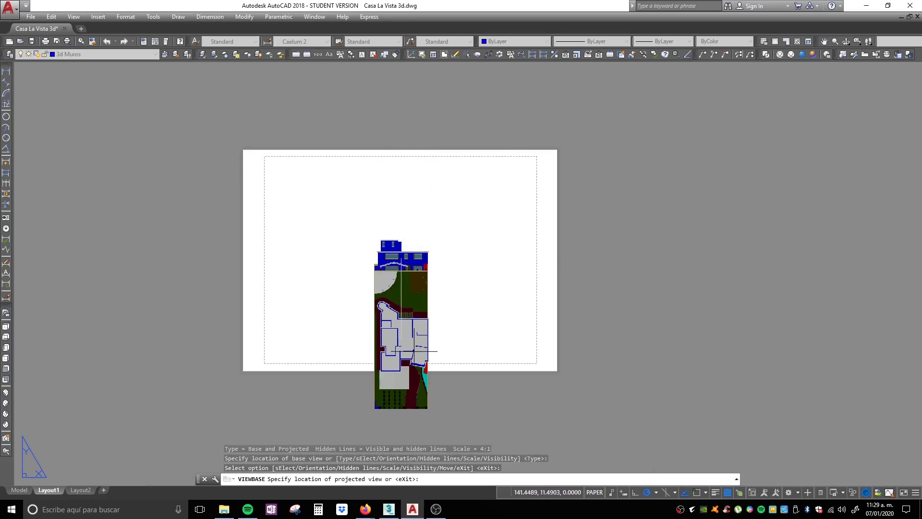
Project a top view, right and left elevations, and two isometric views from the base view
{"action": "middle_click_drag", "start_coordinate": [416, 359], "coordinate": [417, 339]}
{"action": "left_click", "coordinate": [417, 340]}
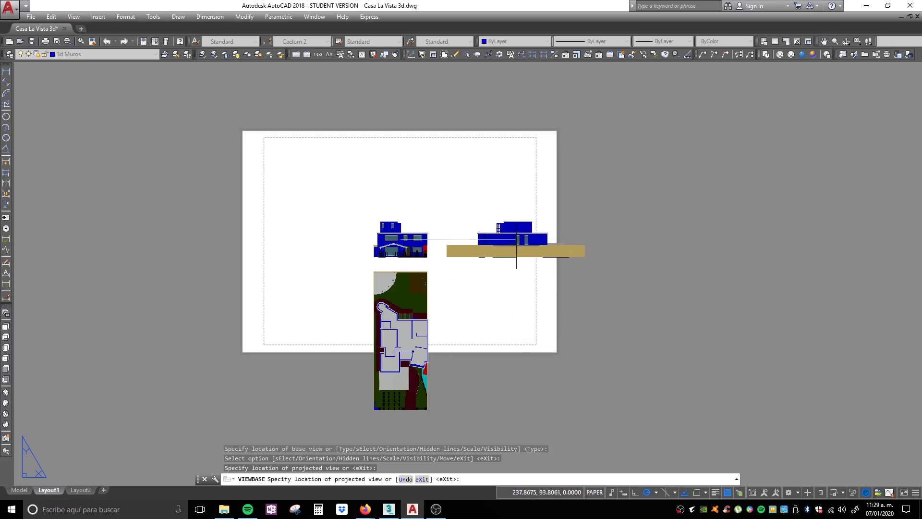
{"action": "left_click", "coordinate": [519, 239]}
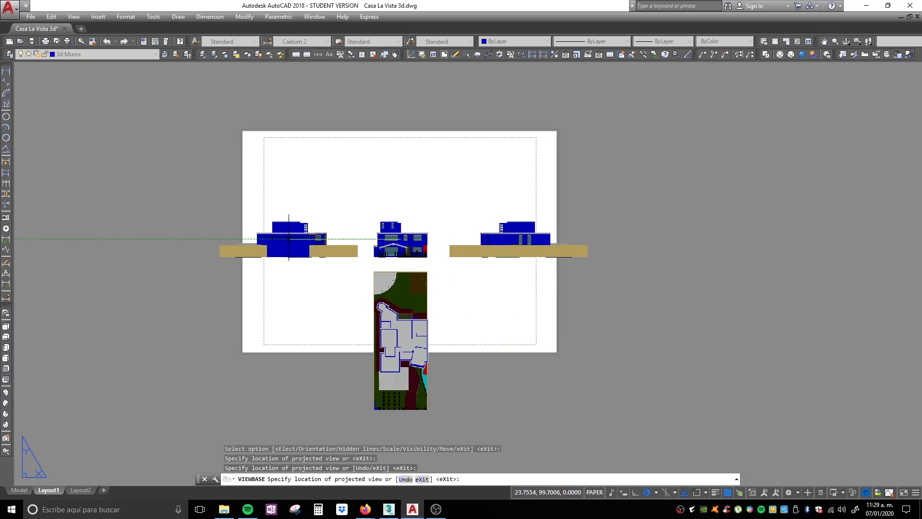
{"action": "left_click", "coordinate": [288, 239]}
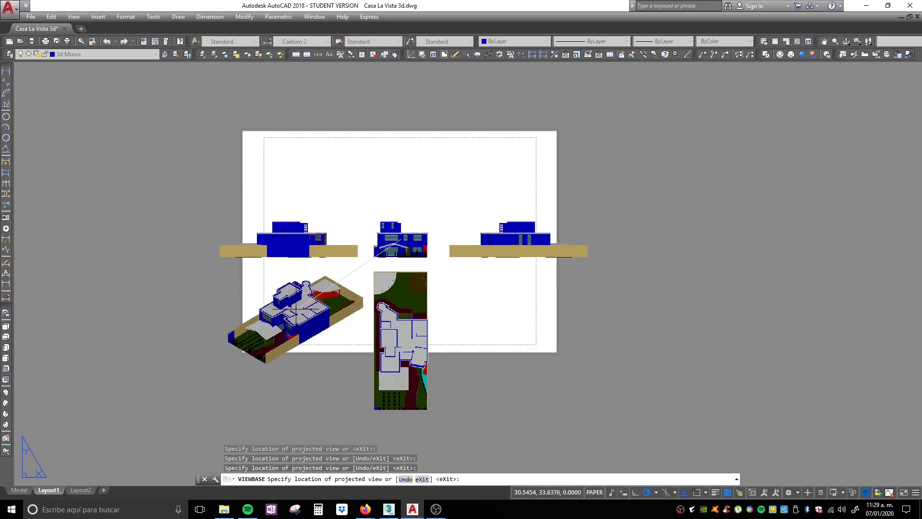
{"action": "left_click", "coordinate": [289, 322]}
{"action": "left_click", "coordinate": [514, 320]}
{"action": "key", "text": "Return"}
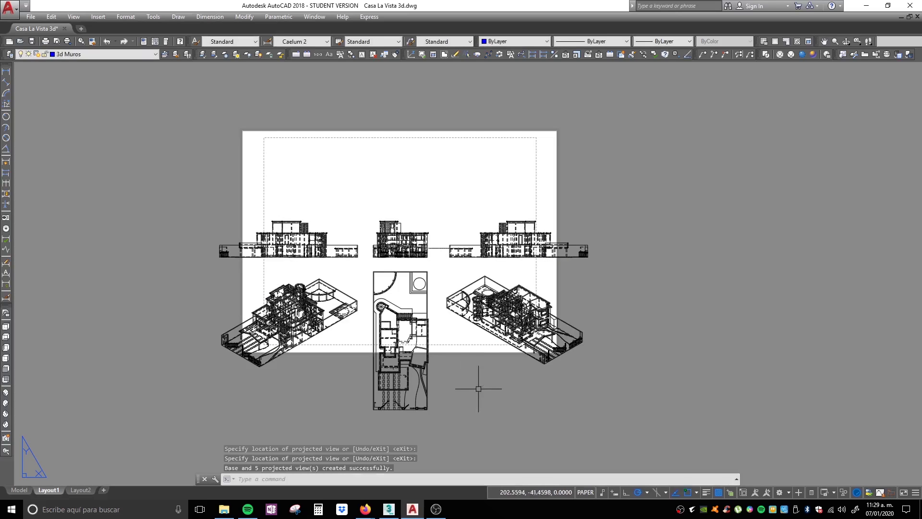
{"action": "scroll", "coordinate": [395, 234], "scroll_direction": "up", "scroll_amount": 8}
Set the central elevation view's hidden-line style to Visible lines only, then recentre the sheet
{"action": "scroll", "coordinate": [439, 217], "scroll_direction": "down", "scroll_amount": 6}
{"action": "scroll", "coordinate": [418, 191], "scroll_direction": "up", "scroll_amount": 3}
{"action": "scroll", "coordinate": [418, 192], "scroll_direction": "down", "scroll_amount": 2}
{"action": "scroll", "coordinate": [401, 174], "scroll_direction": "up", "scroll_amount": 5}
{"action": "scroll", "coordinate": [401, 173], "scroll_direction": "down", "scroll_amount": 5}
{"action": "left_click", "coordinate": [401, 174]}
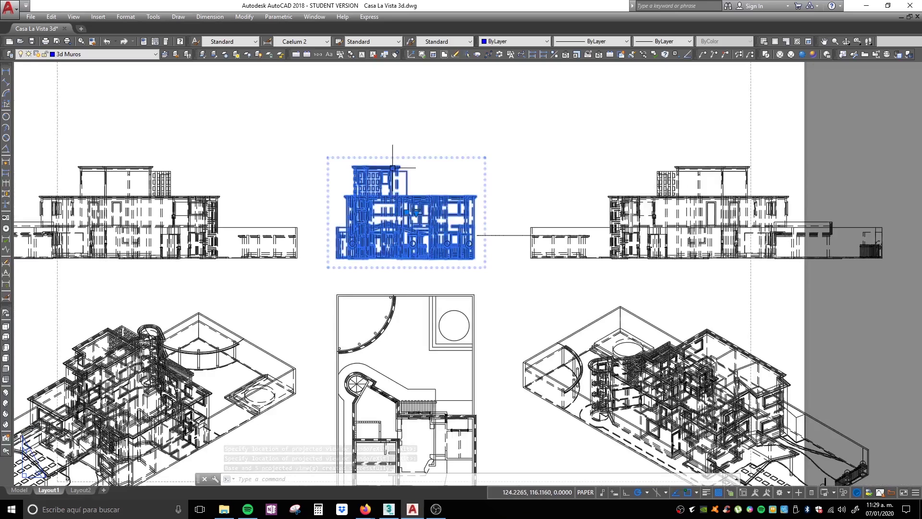
{"action": "right_click", "coordinate": [443, 144]}
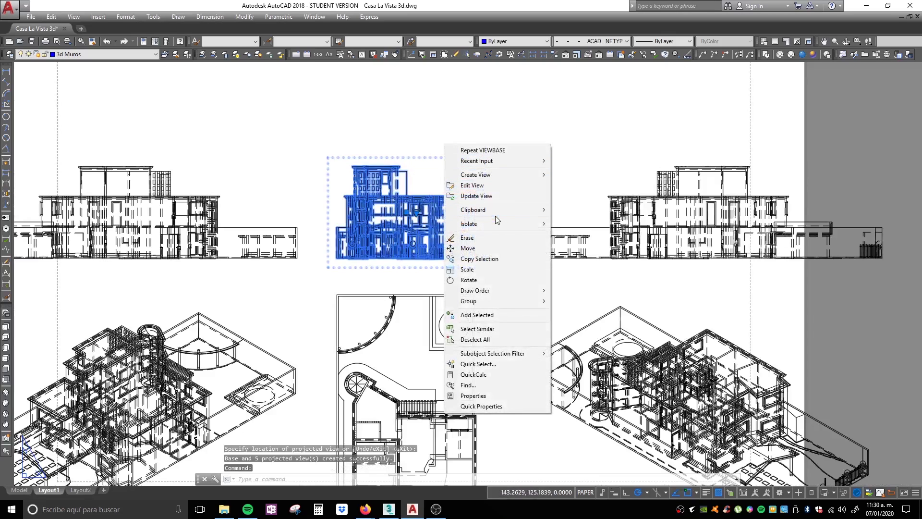
{"action": "left_click", "coordinate": [477, 185]}
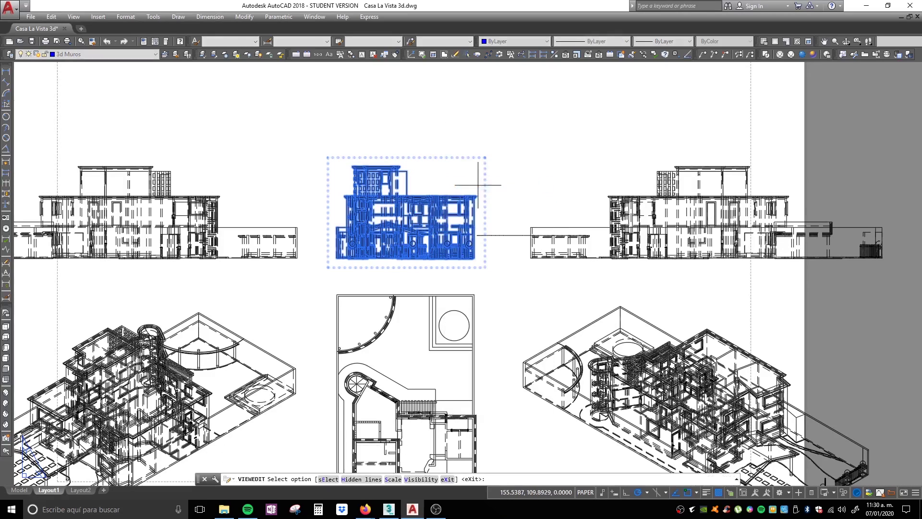
{"action": "left_click", "coordinate": [361, 479]}
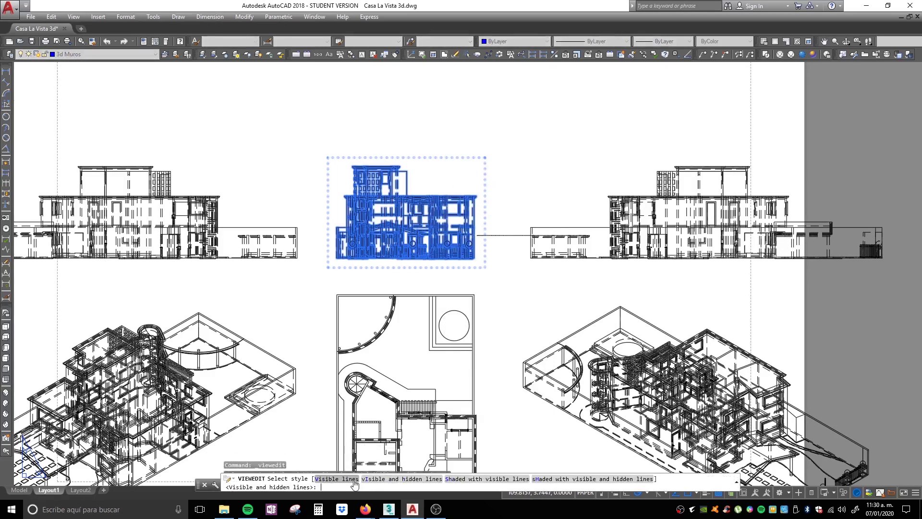
{"action": "left_click", "coordinate": [326, 479]}
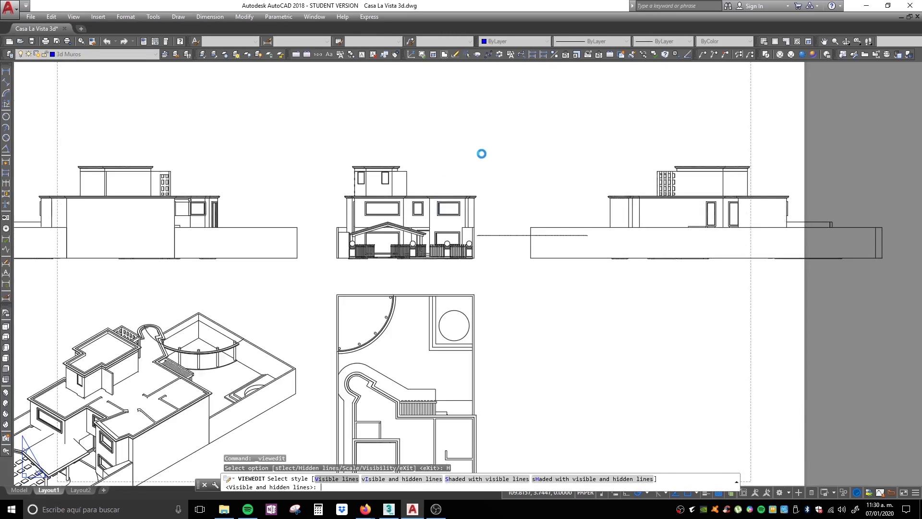
{"action": "key", "text": "Return"}
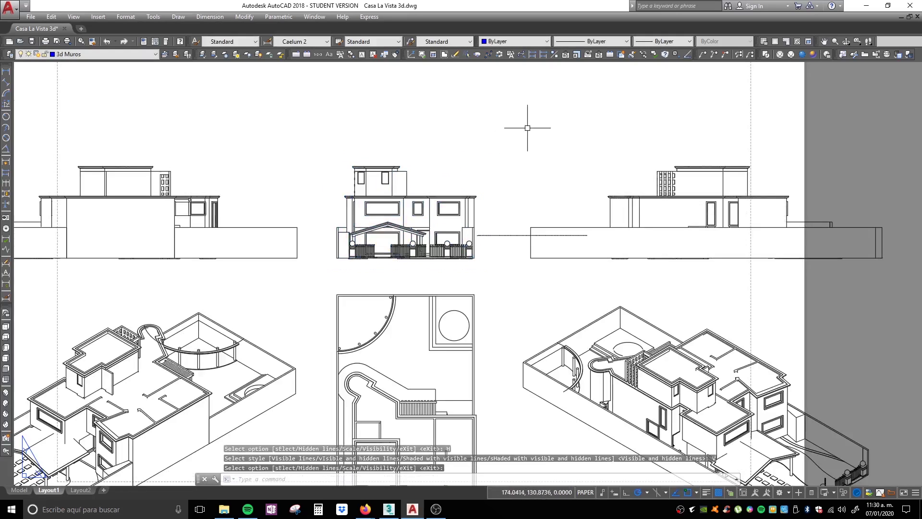
{"action": "scroll", "coordinate": [499, 135], "scroll_direction": "down", "scroll_amount": 5}
{"action": "scroll", "coordinate": [269, 269], "scroll_direction": "up", "scroll_amount": 8}
{"action": "scroll", "coordinate": [228, 312], "scroll_direction": "down", "scroll_amount": 5}
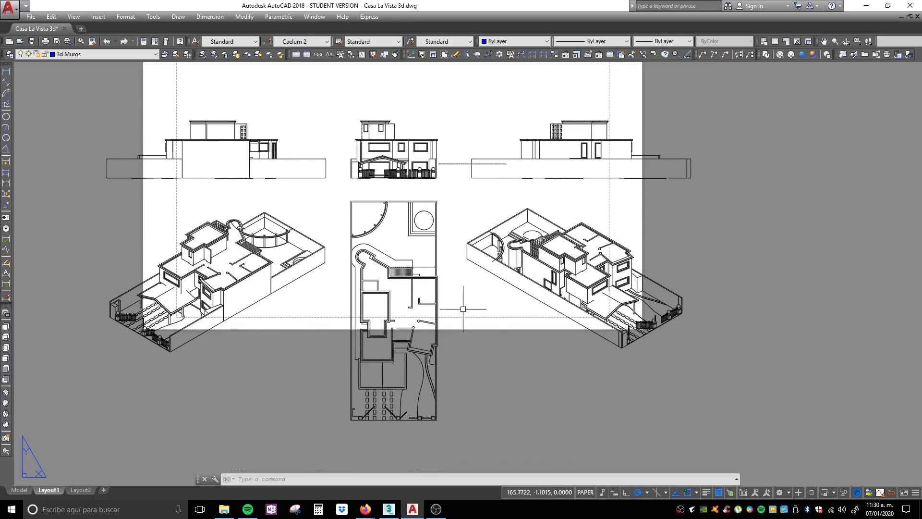
{"action": "middle_click_drag", "start_coordinate": [469, 288], "coordinate": [488, 323]}
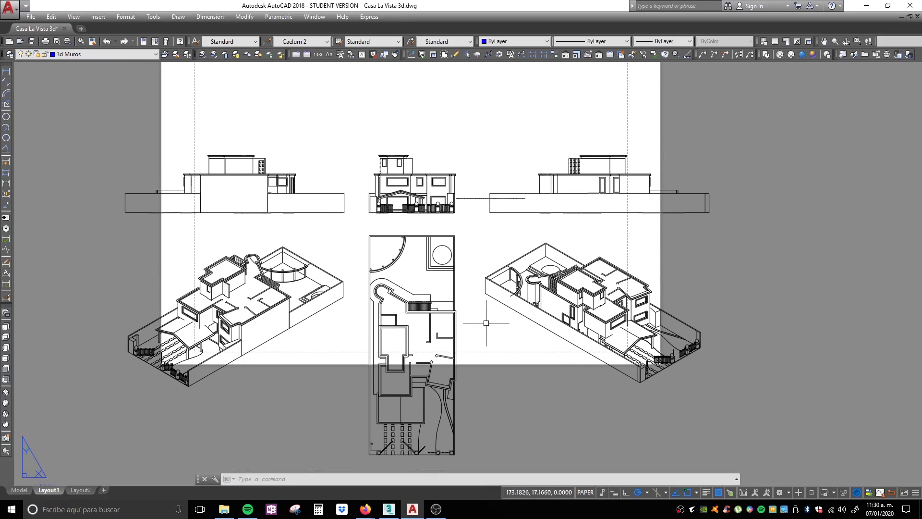
{"action": "scroll", "coordinate": [482, 230], "scroll_direction": "down", "scroll_amount": 2}
{"action": "scroll", "coordinate": [481, 278], "scroll_direction": "up", "scroll_amount": 2}
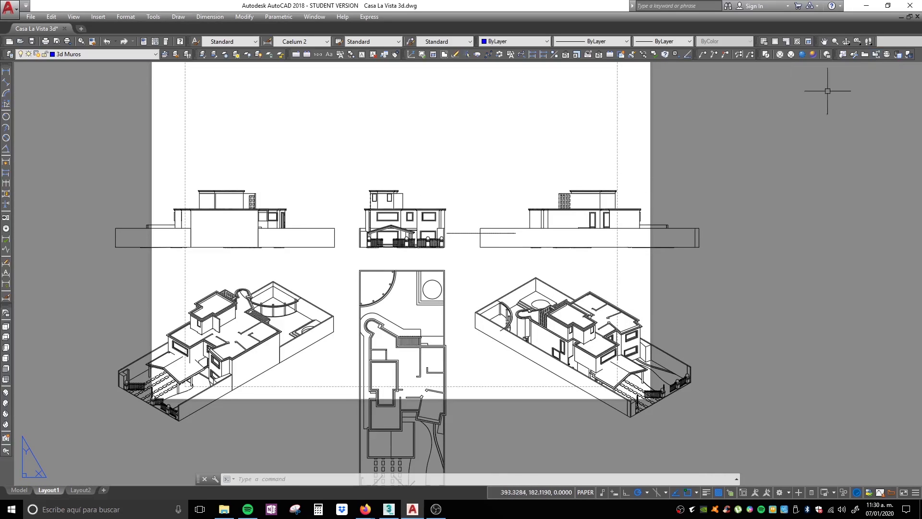
Start a detail view on the central elevation's upper window, then cancel the first attempt
{"action": "left_click", "coordinate": [475, 233]}
{"action": "key", "text": "Escape"}
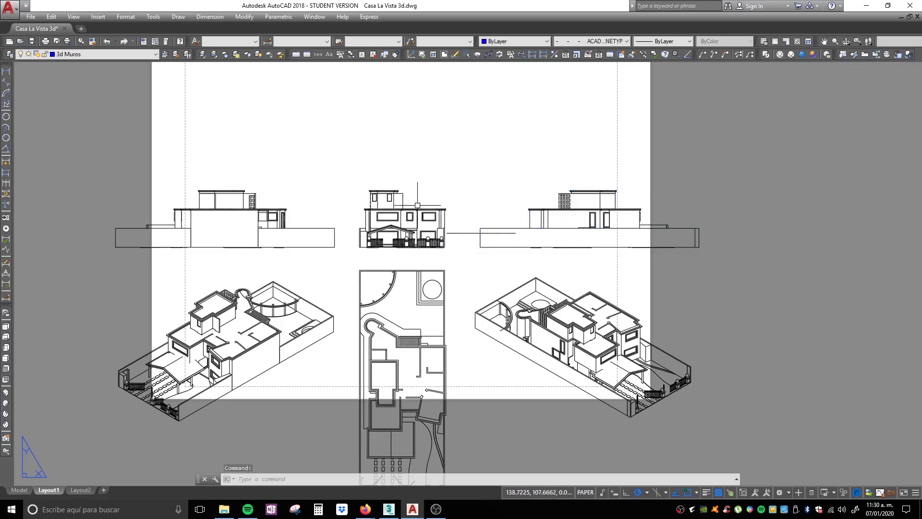
{"action": "left_click", "coordinate": [419, 196]}
{"action": "right_click", "coordinate": [428, 159]}
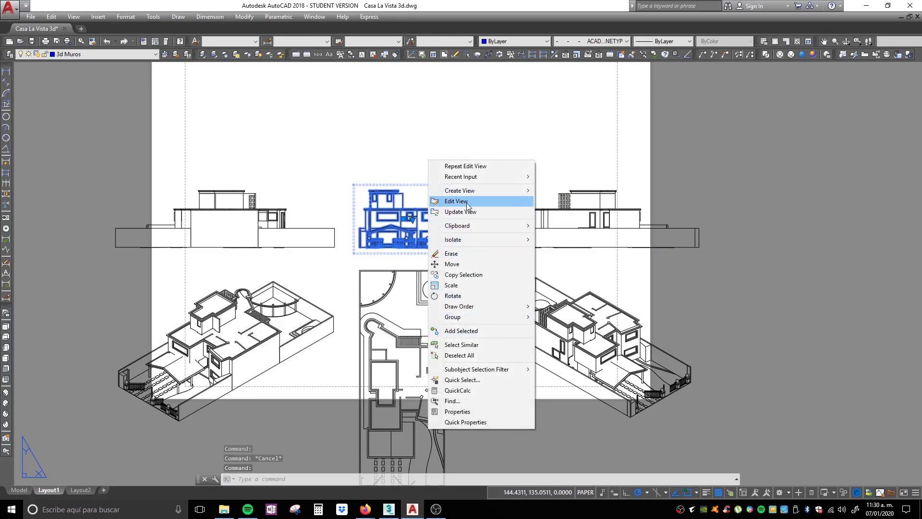
{"action": "mouse_move", "coordinate": [474, 191]}
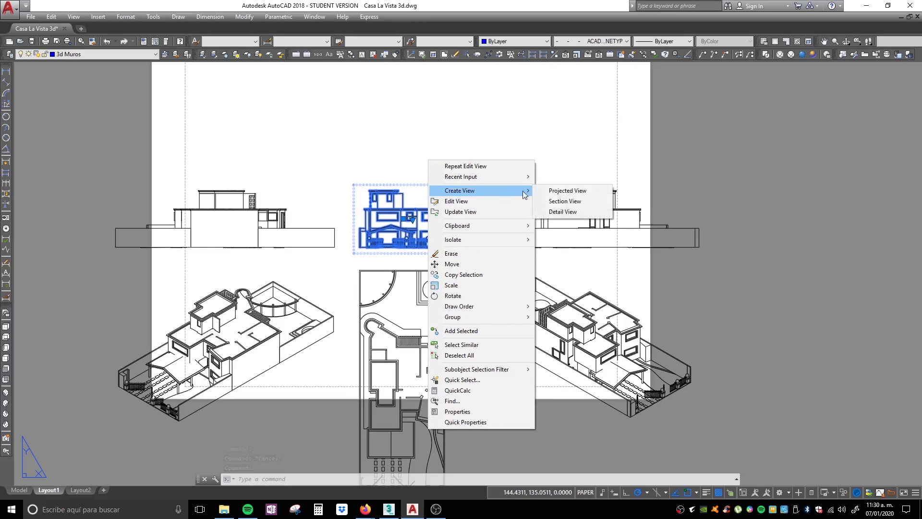
{"action": "left_click", "coordinate": [570, 212]}
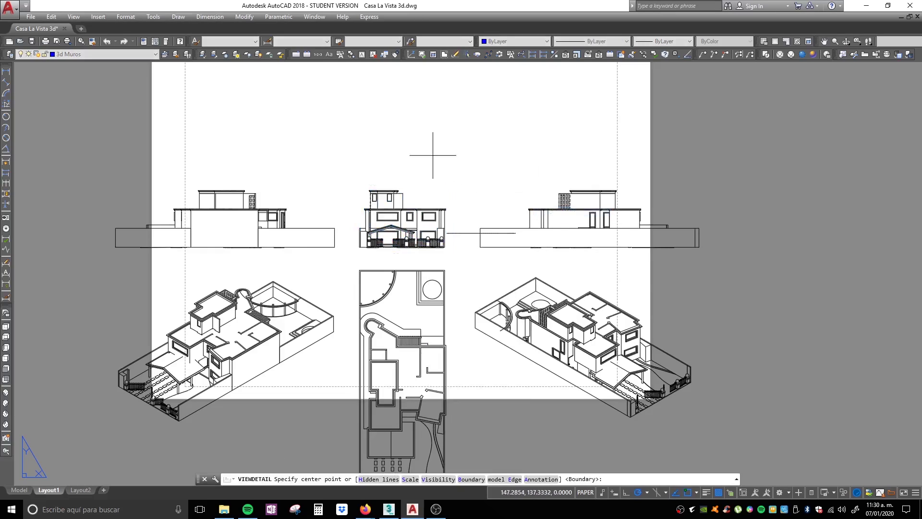
{"action": "scroll", "coordinate": [372, 168], "scroll_direction": "up", "scroll_amount": 2}
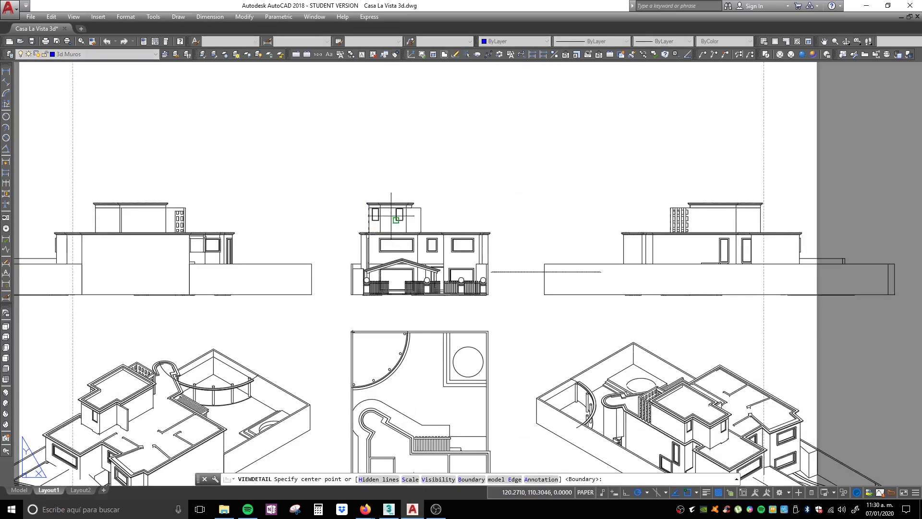
{"action": "left_click", "coordinate": [358, 177]}
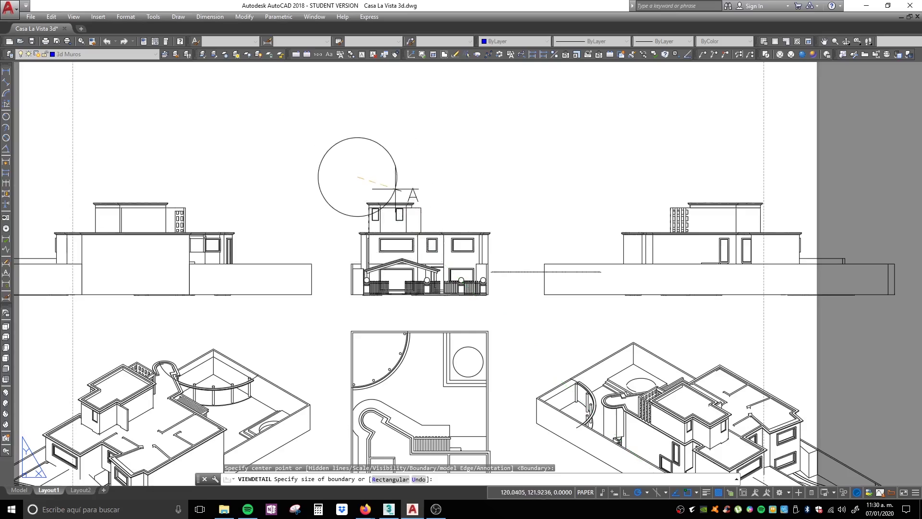
{"action": "key", "text": "Escape"}
Create detail view A (8:1) circling the upper window and place it above the elevations
{"action": "left_click", "coordinate": [423, 197]}
{"action": "right_click", "coordinate": [435, 178]}
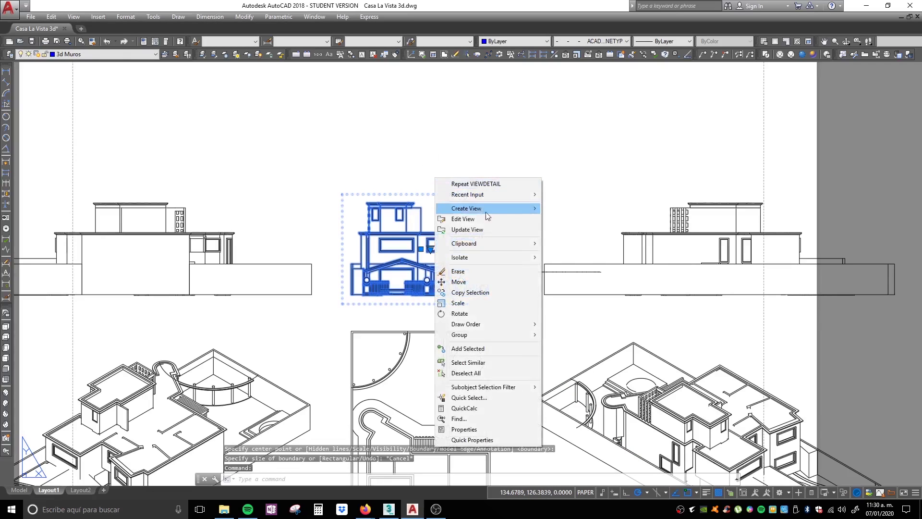
{"action": "mouse_move", "coordinate": [509, 208]}
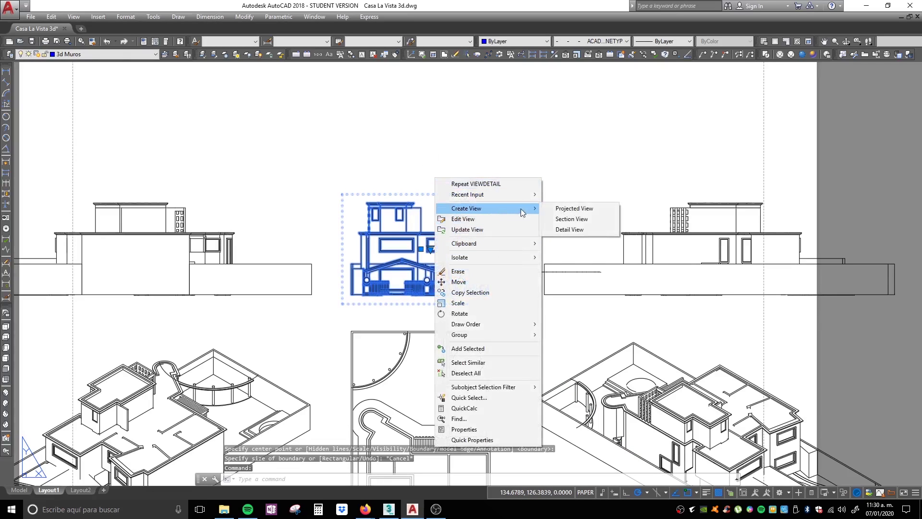
{"action": "left_click", "coordinate": [571, 229]}
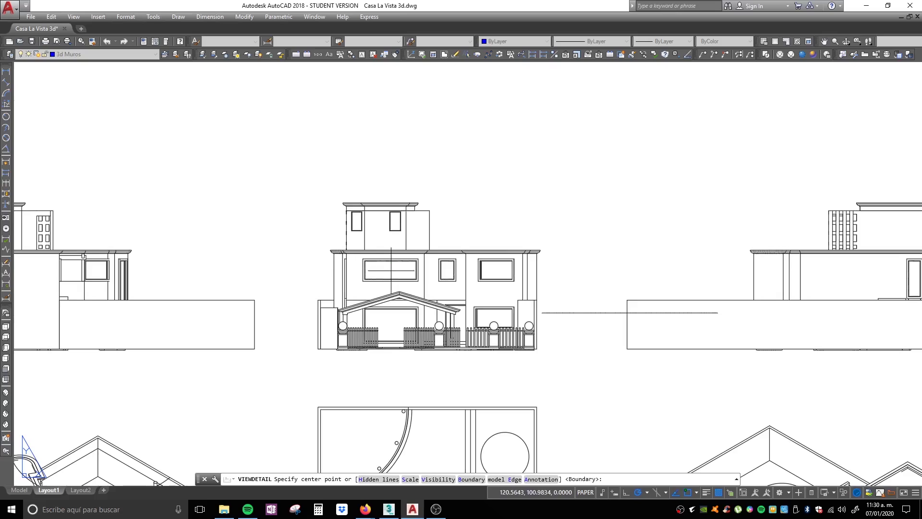
{"action": "left_click", "coordinate": [390, 270]}
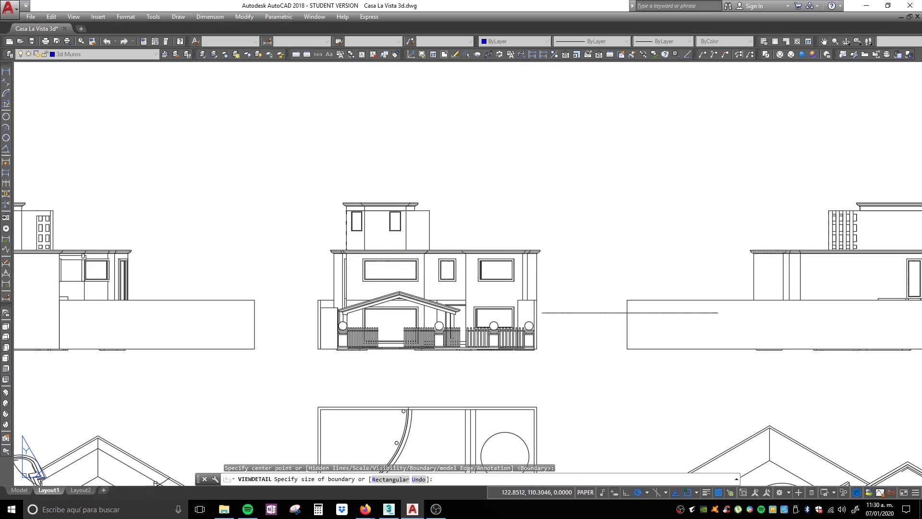
{"action": "left_click", "coordinate": [423, 242]}
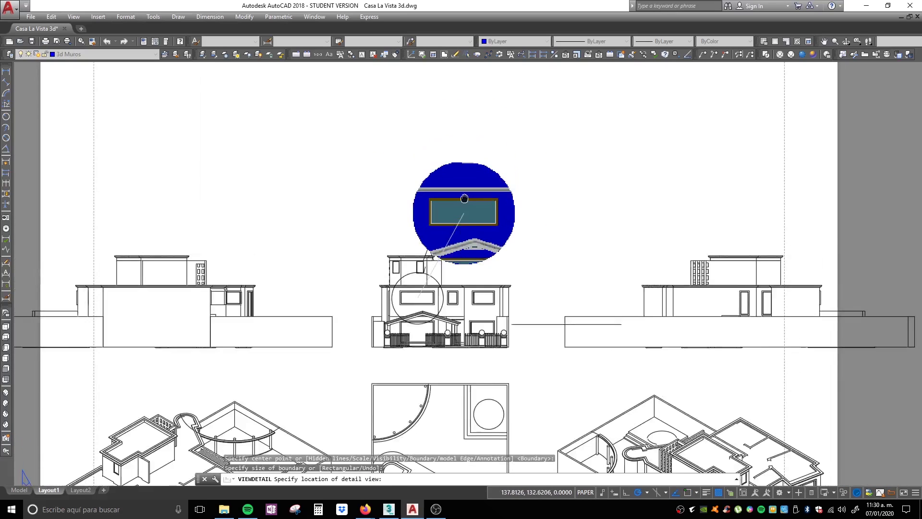
{"action": "left_click", "coordinate": [417, 205]}
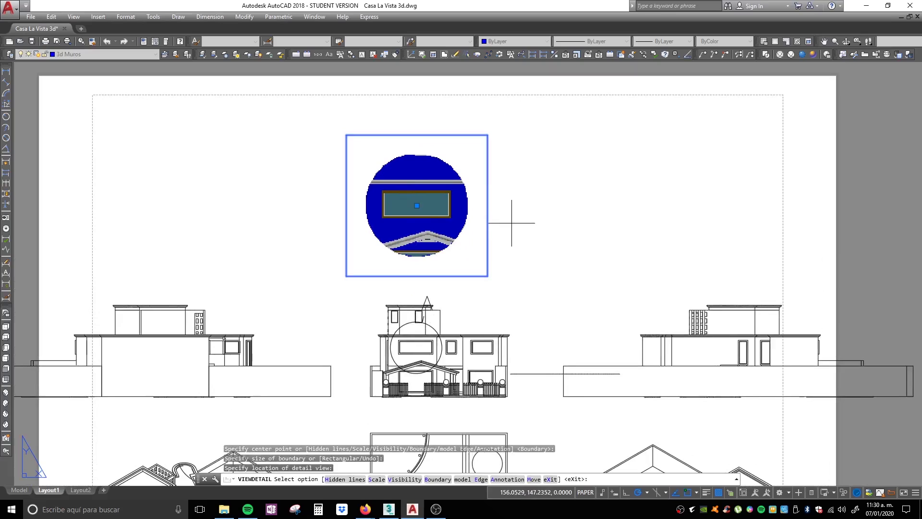
{"action": "key", "text": "Return"}
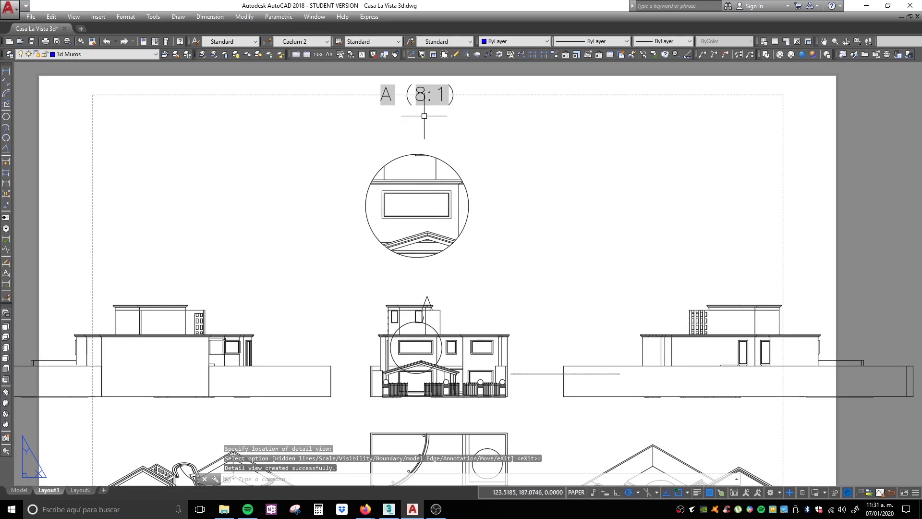
{"action": "left_click", "coordinate": [426, 305]}
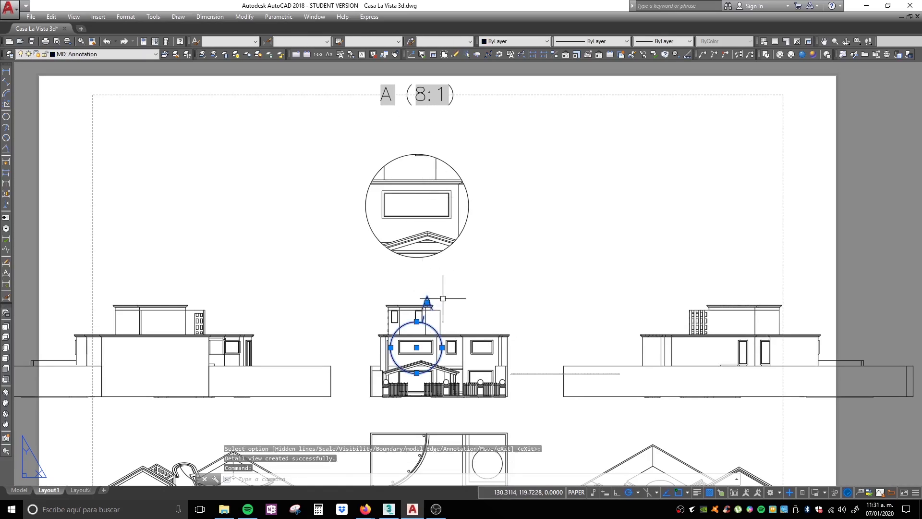
{"action": "left_click", "coordinate": [425, 305]}
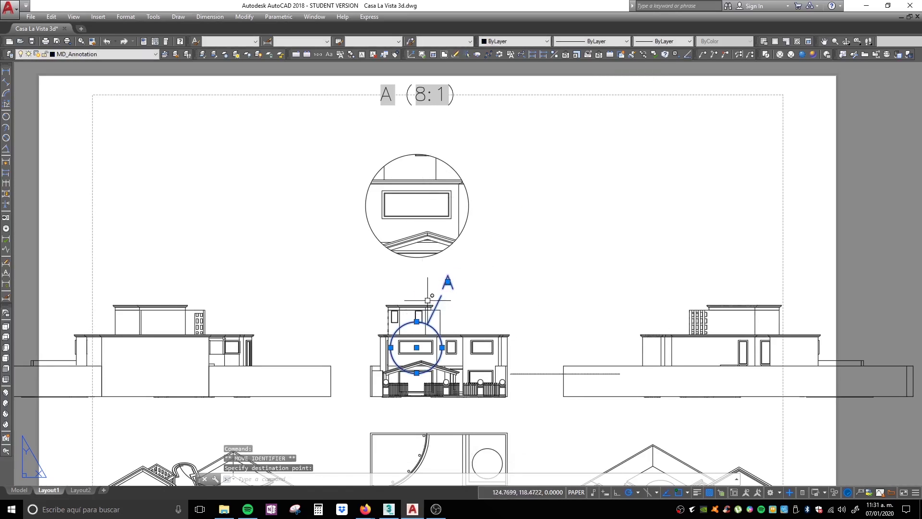
{"action": "key", "text": "Escape"}
{"action": "scroll", "coordinate": [434, 288], "scroll_direction": "down", "scroll_amount": 1}
{"action": "scroll", "coordinate": [423, 188], "scroll_direction": "up", "scroll_amount": 1}
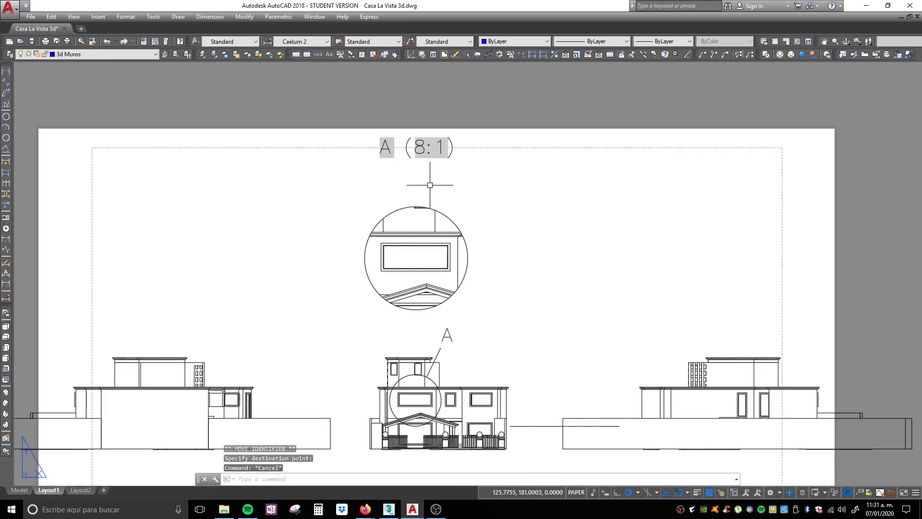
{"action": "left_click", "coordinate": [435, 210]}
{"action": "left_click", "coordinate": [426, 259]}
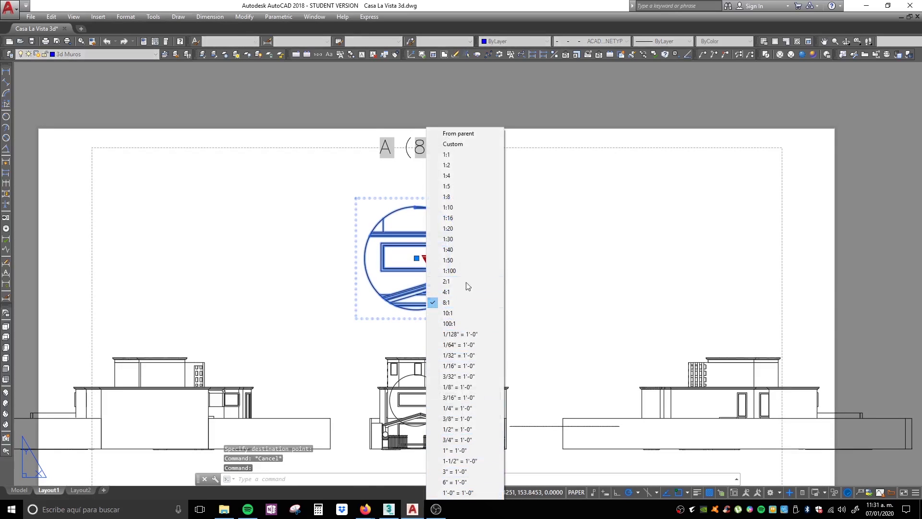
{"action": "left_click", "coordinate": [591, 186]}
{"action": "key", "text": "Escape"}
{"action": "key", "text": "Escape"}
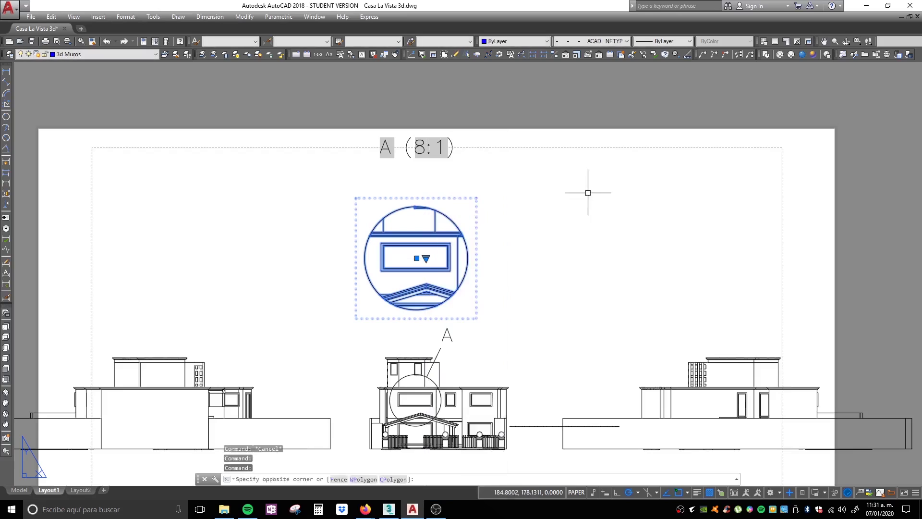
{"action": "scroll", "coordinate": [591, 186], "scroll_direction": "down", "scroll_amount": 5}
{"action": "scroll", "coordinate": [458, 192], "scroll_direction": "up", "scroll_amount": 2}
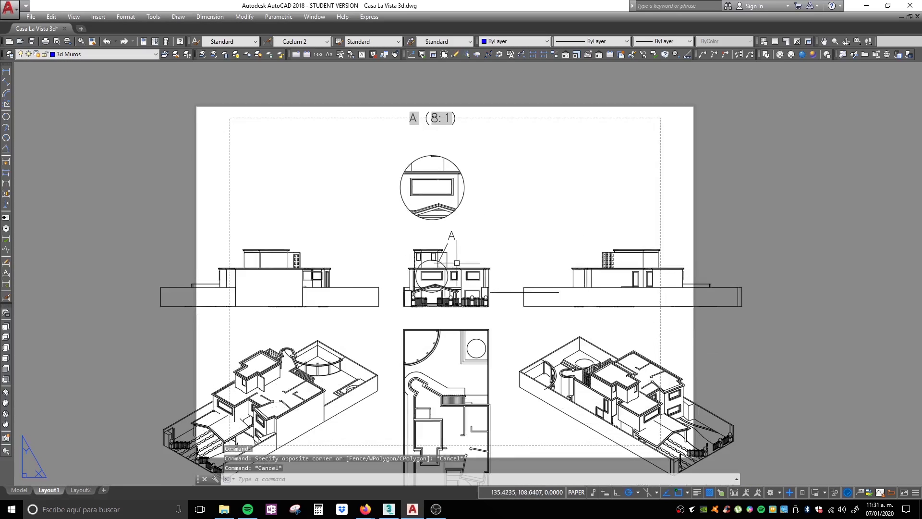
{"action": "left_click", "coordinate": [332, 287]}
{"action": "left_click", "coordinate": [279, 278]}
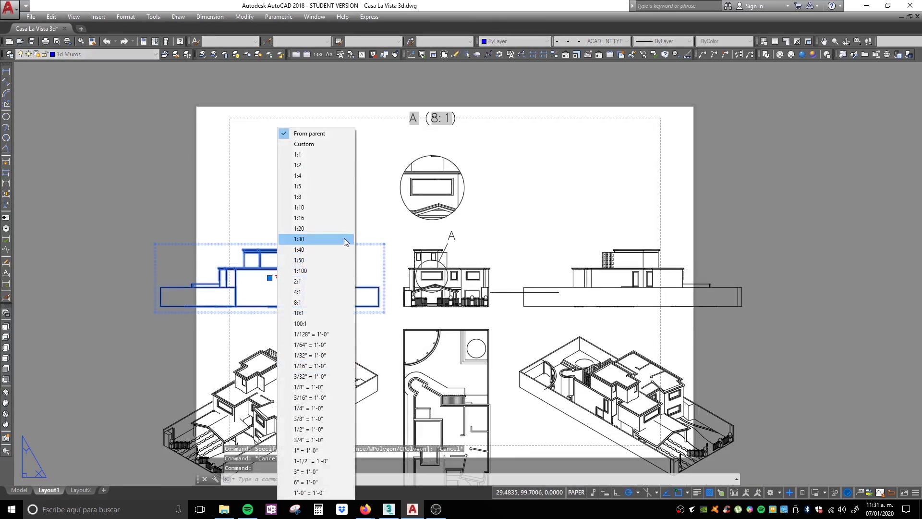
{"action": "key", "text": "Escape"}
{"action": "key", "text": "Escape"}
{"action": "left_click", "coordinate": [312, 250]}
{"action": "key", "text": "Escape"}
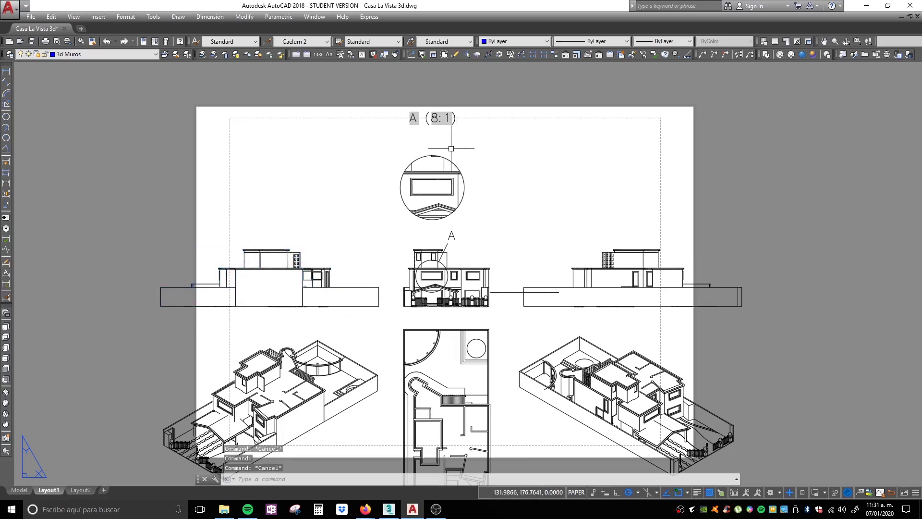
Pan to the floor plan and start a Section View from the plan viewport
{"action": "left_click", "coordinate": [456, 262]}
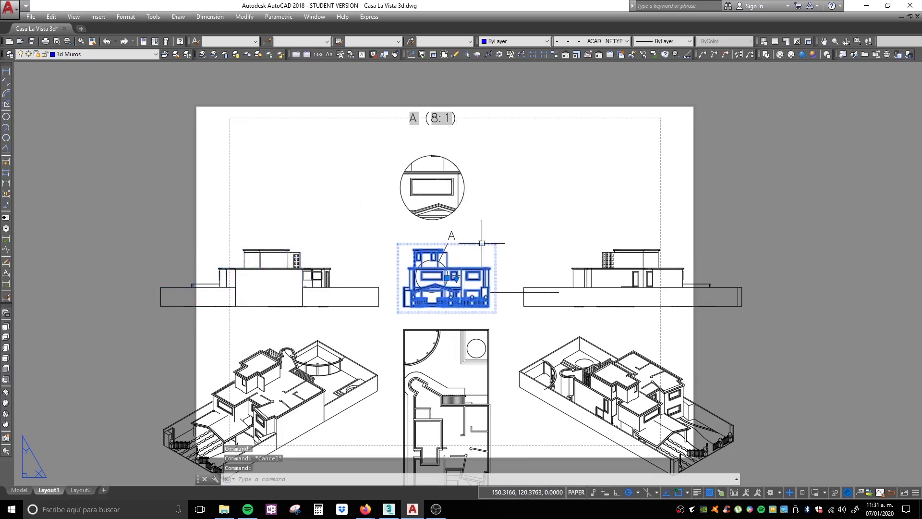
{"action": "key", "text": "Escape"}
{"action": "middle_click_drag", "start_coordinate": [506, 448], "coordinate": [456, 313]}
{"action": "left_click", "coordinate": [445, 307]}
{"action": "right_click", "coordinate": [466, 286]}
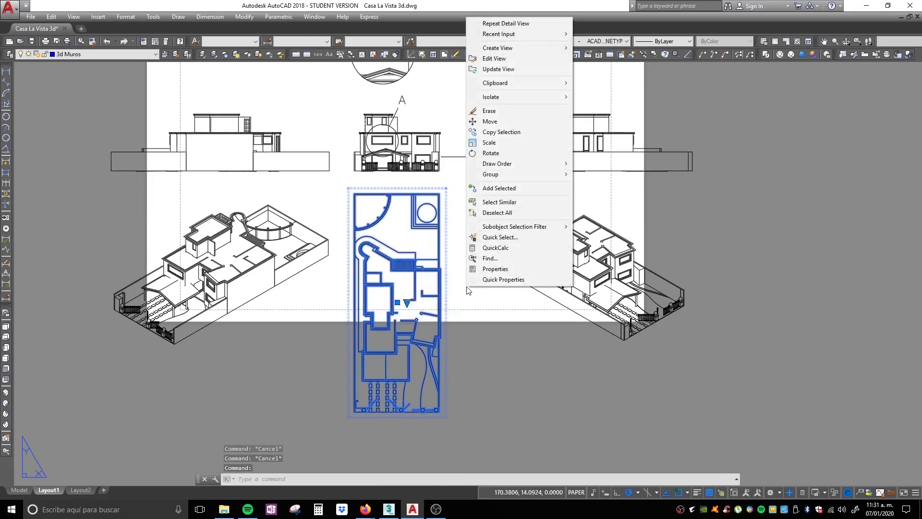
{"action": "left_click", "coordinate": [517, 59]}
{"action": "left_click", "coordinate": [446, 269]}
{"action": "right_click", "coordinate": [467, 280]}
{"action": "mouse_move", "coordinate": [525, 42]}
{"action": "left_click", "coordinate": [586, 54]}
Draw section line B–B horizontally across the floor plan
{"action": "scroll", "coordinate": [439, 283], "scroll_direction": "up", "scroll_amount": 2}
{"action": "scroll", "coordinate": [445, 279], "scroll_direction": "down", "scroll_amount": 2}
{"action": "left_click", "coordinate": [338, 291]}
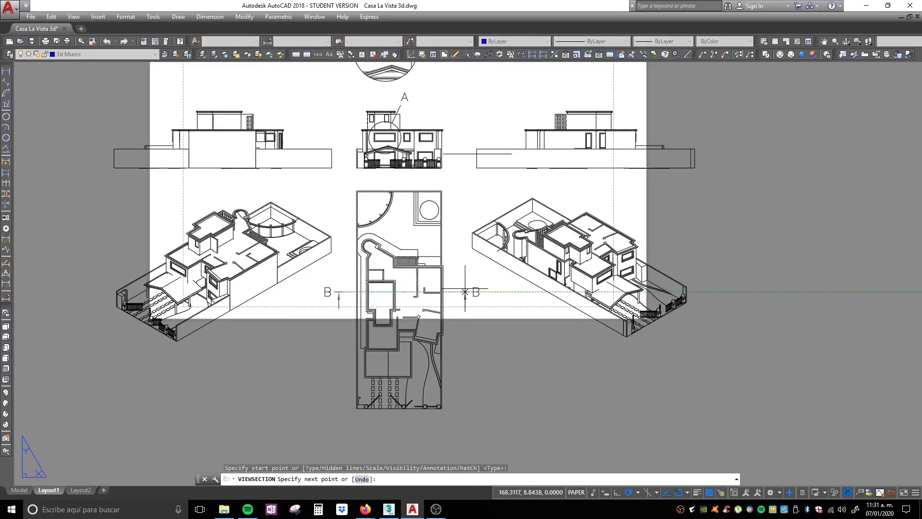
{"action": "left_click", "coordinate": [457, 291]}
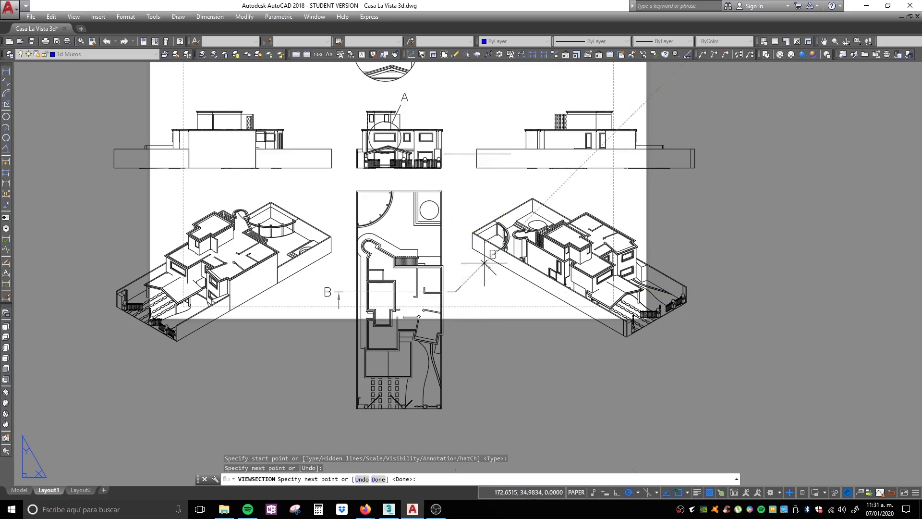
{"action": "key", "text": "Return"}
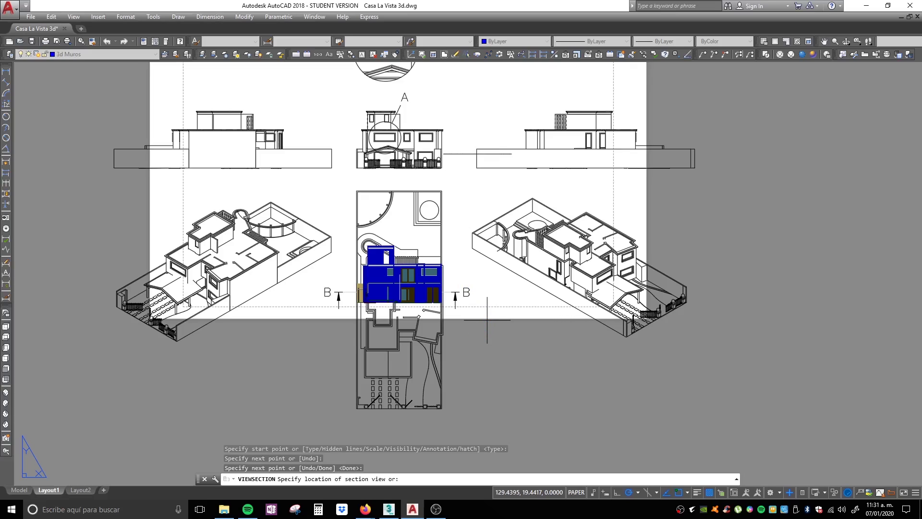
Place the B–B (4:1) section view above the layout sheet
{"action": "middle_click_drag", "start_coordinate": [465, 354], "coordinate": [465, 331]}
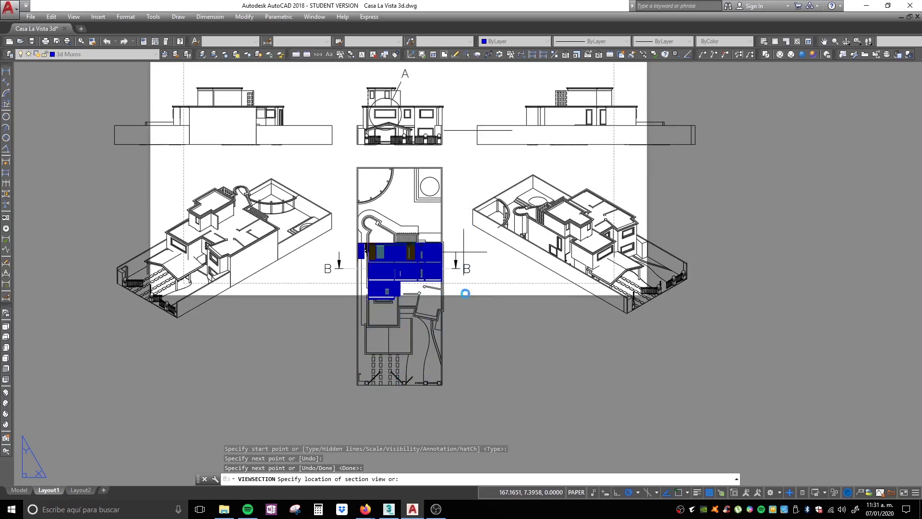
{"action": "middle_click_drag", "start_coordinate": [463, 251], "coordinate": [457, 477]}
{"action": "middle_click_drag", "start_coordinate": [463, 113], "coordinate": [463, 141]}
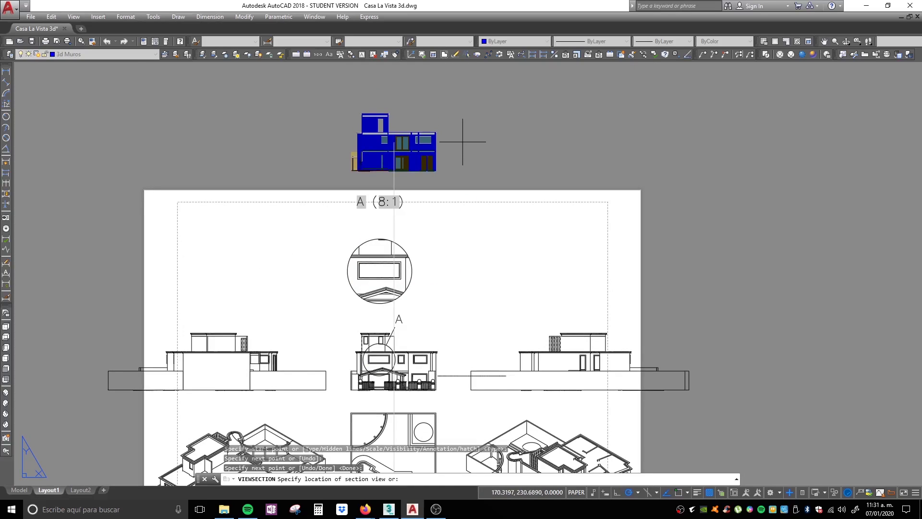
{"action": "left_click", "coordinate": [462, 141]}
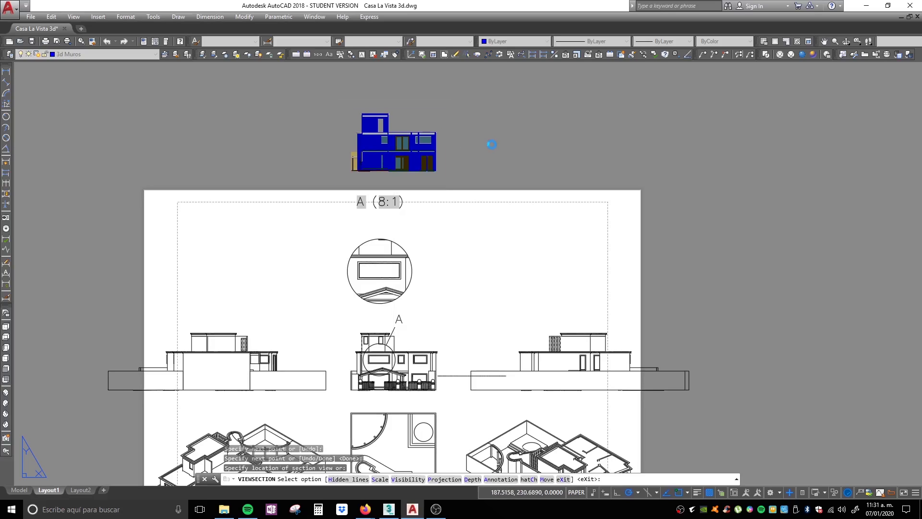
{"action": "key", "text": "Return"}
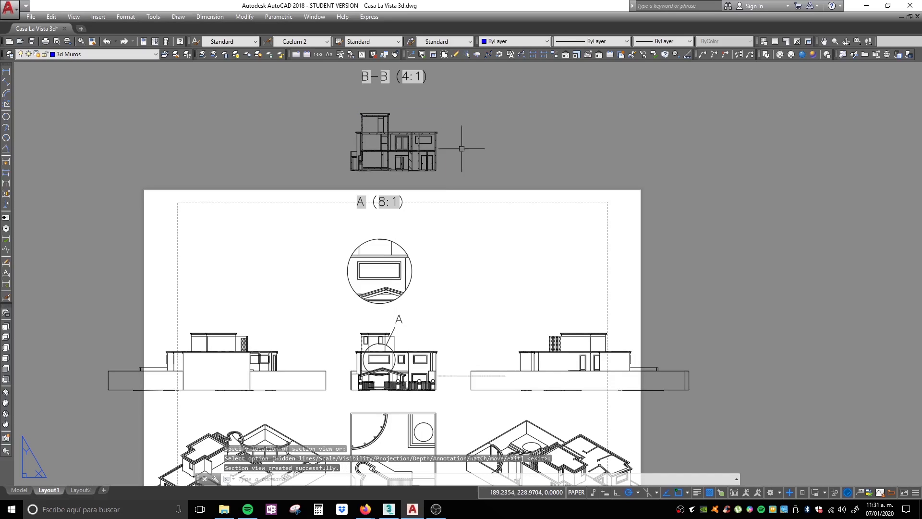
Bring the plan's B markers back into view and select the B–B section line
{"action": "scroll", "coordinate": [374, 129], "scroll_direction": "up", "scroll_amount": 5}
{"action": "scroll", "coordinate": [566, 181], "scroll_direction": "down", "scroll_amount": 6}
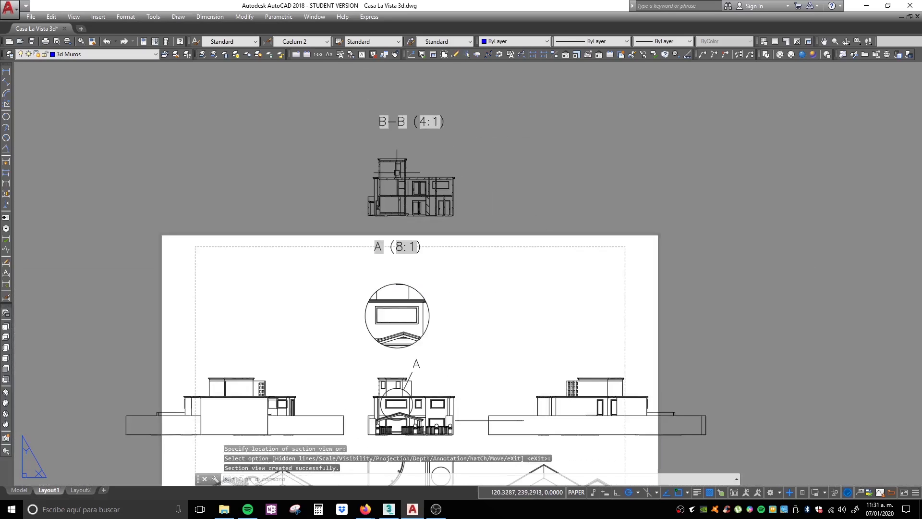
{"action": "middle_click_drag", "start_coordinate": [417, 291], "coordinate": [405, 91]}
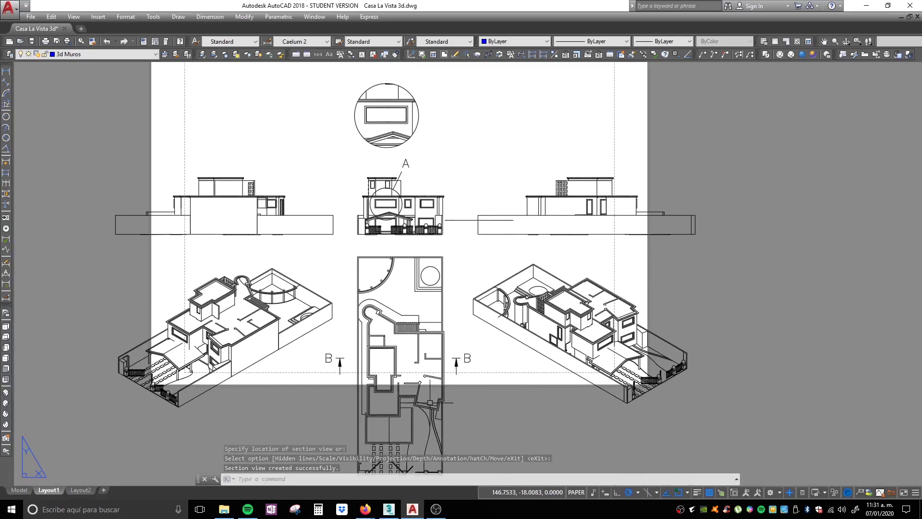
{"action": "scroll", "coordinate": [409, 386], "scroll_direction": "down", "scroll_amount": 2}
{"action": "scroll", "coordinate": [408, 386], "scroll_direction": "up", "scroll_amount": 4}
{"action": "left_click", "coordinate": [514, 323]}
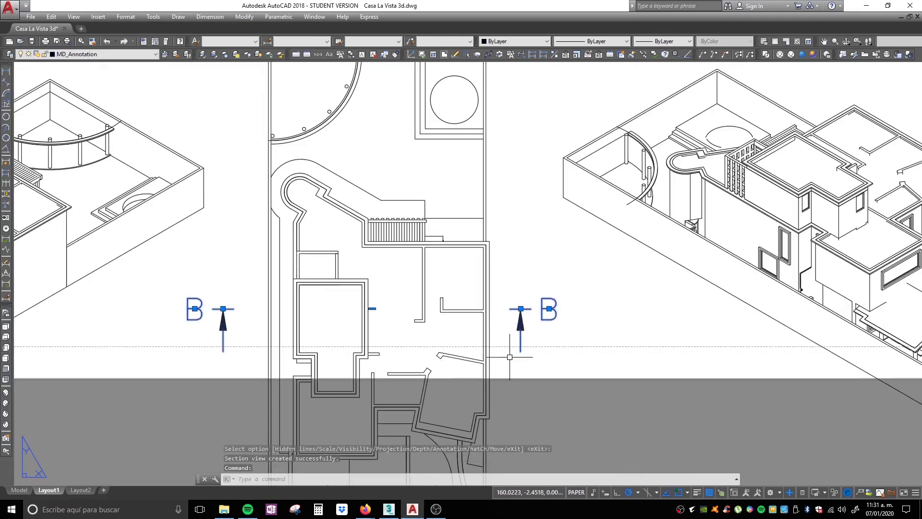
{"action": "right_click", "coordinate": [500, 328]}
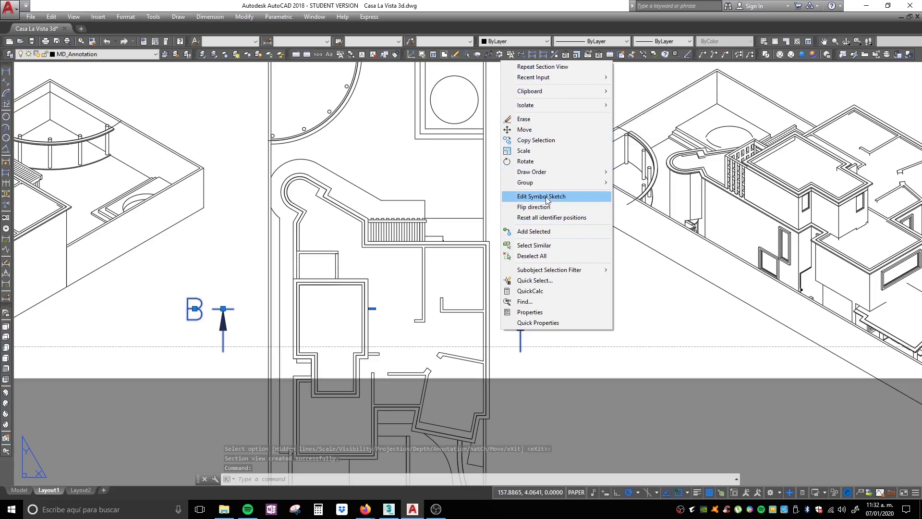
{"action": "key", "text": "Escape"}
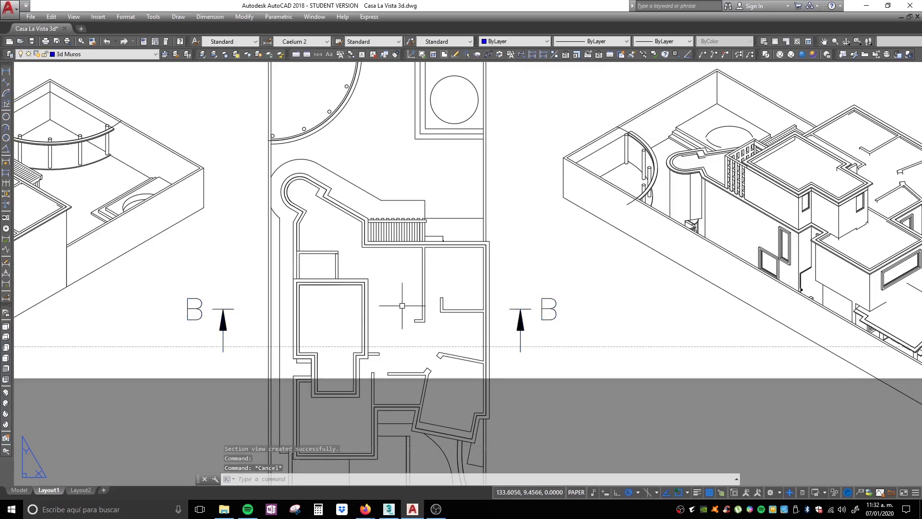
{"action": "left_click", "coordinate": [549, 308]}
{"action": "key", "text": "Escape"}
{"action": "left_click", "coordinate": [372, 309]}
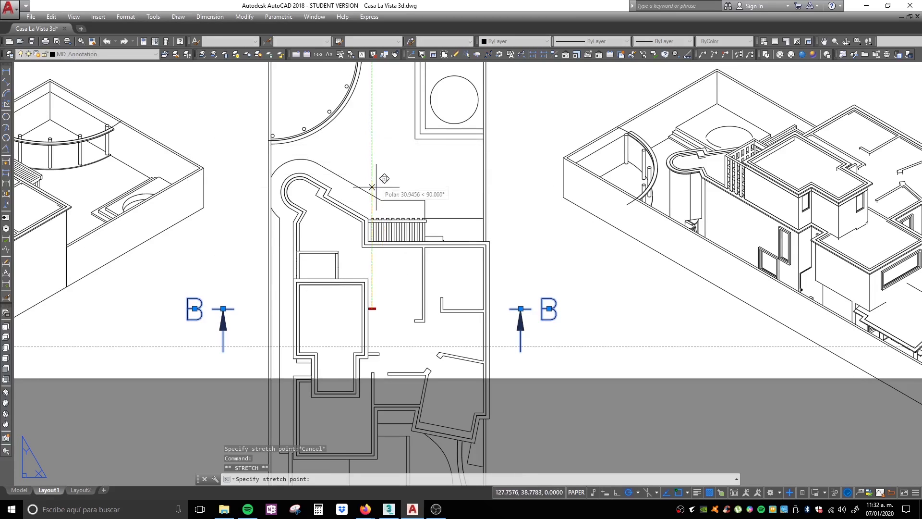
{"action": "key", "text": "Escape"}
{"action": "scroll", "coordinate": [396, 375], "scroll_direction": "down", "scroll_amount": 6}
{"action": "scroll", "coordinate": [406, 204], "scroll_direction": "up", "scroll_amount": 6}
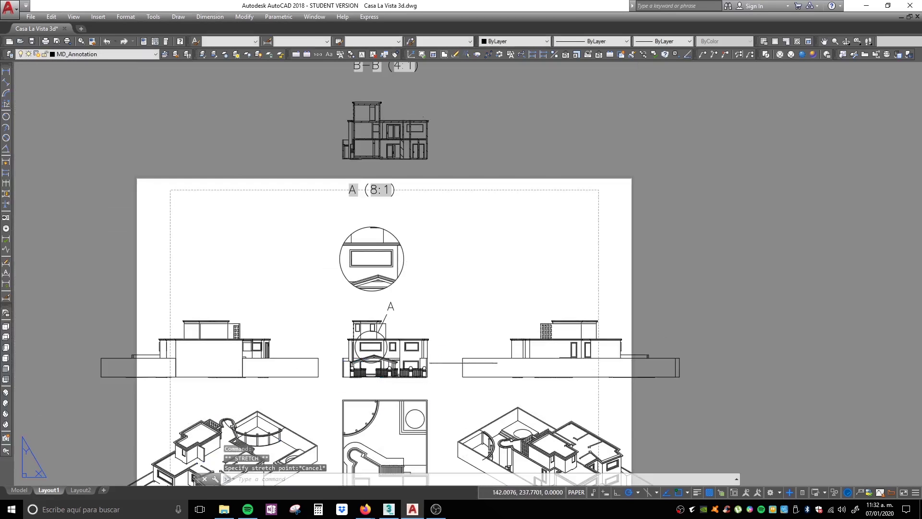
{"action": "key", "text": "Escape"}
{"action": "key", "text": "Escape"}
{"action": "left_click", "coordinate": [352, 144]}
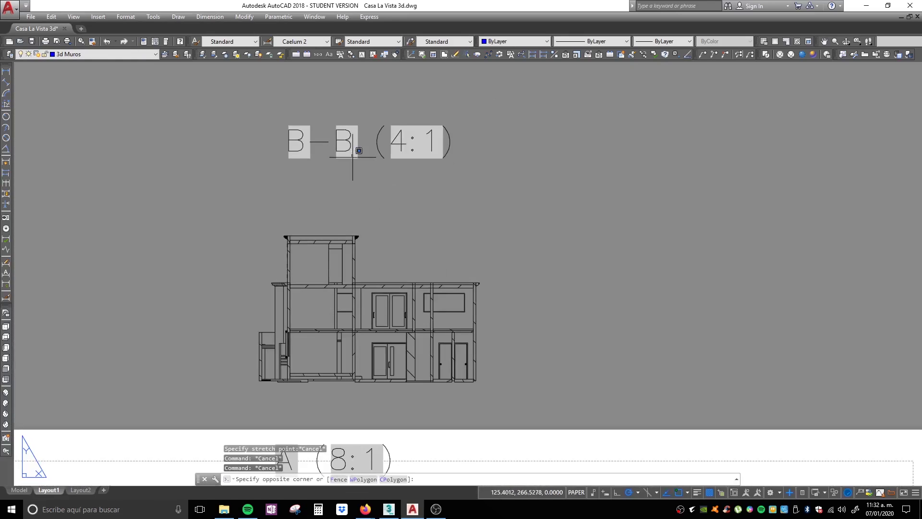
Try editing the B–B section view's hatch and hidden-line settings, then cancel
{"action": "key", "text": "Escape"}
{"action": "left_click", "coordinate": [342, 211]}
{"action": "key", "text": "Escape"}
{"action": "left_click", "coordinate": [355, 266]}
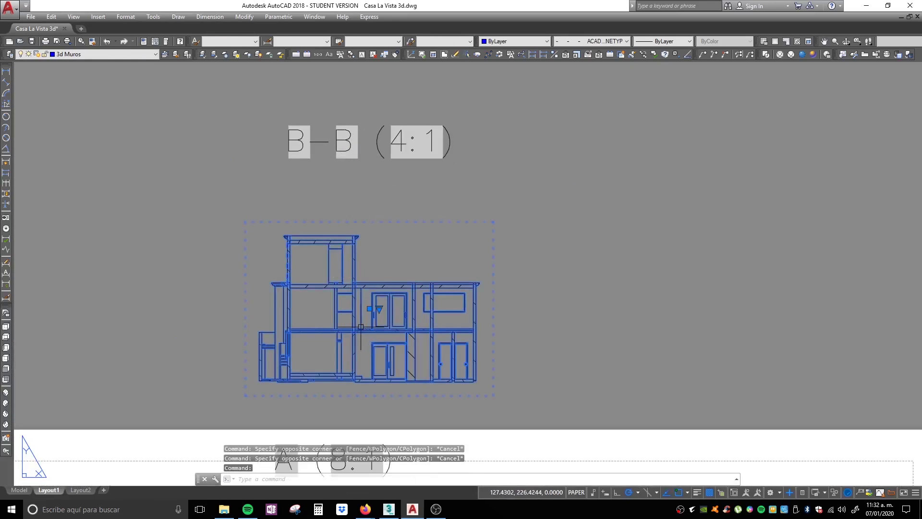
{"action": "scroll", "coordinate": [364, 307], "scroll_direction": "up", "scroll_amount": 2}
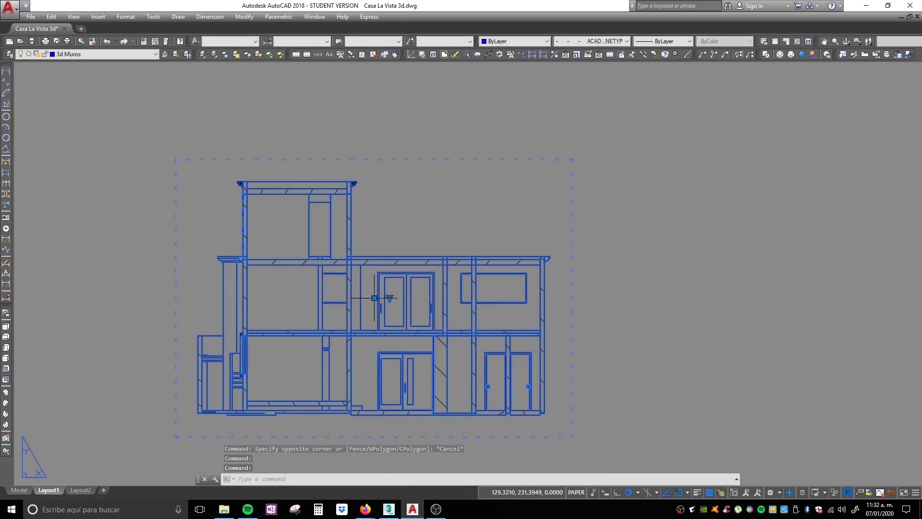
{"action": "right_click", "coordinate": [379, 231]}
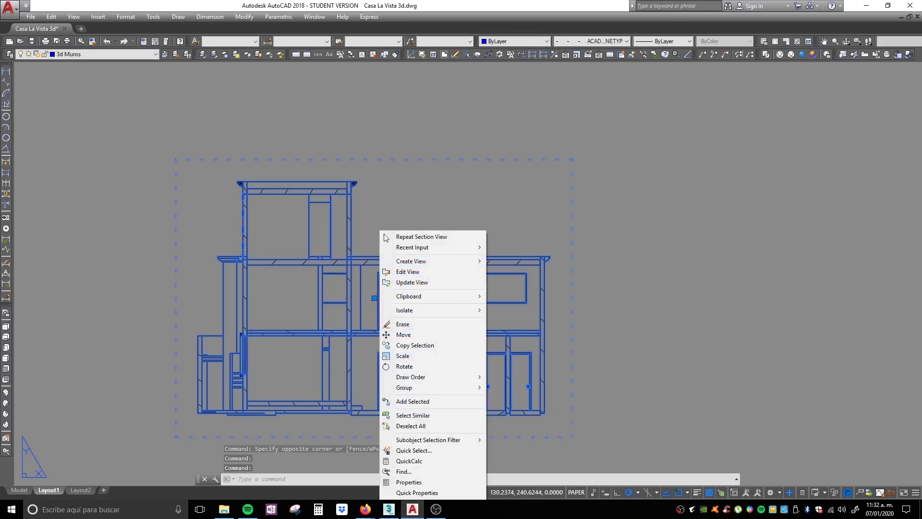
{"action": "left_click", "coordinate": [434, 272]}
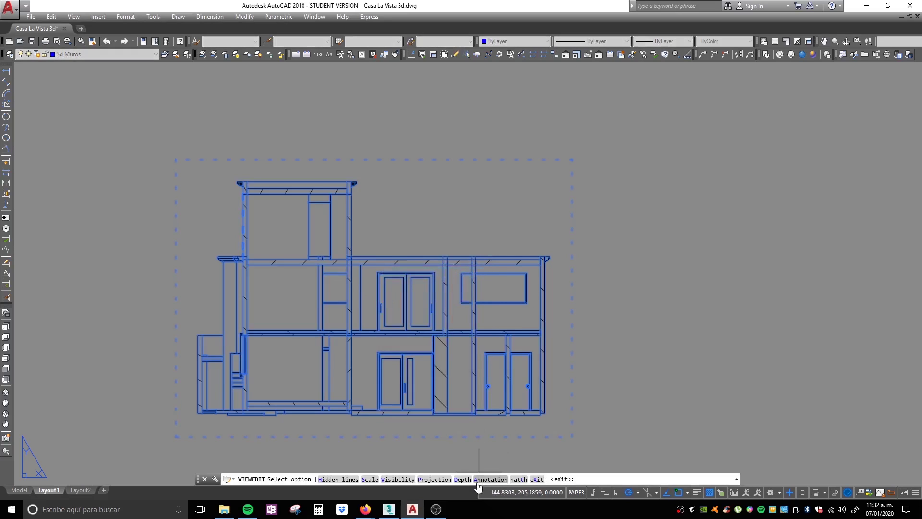
{"action": "left_click", "coordinate": [518, 479]}
{"action": "left_click", "coordinate": [335, 479]}
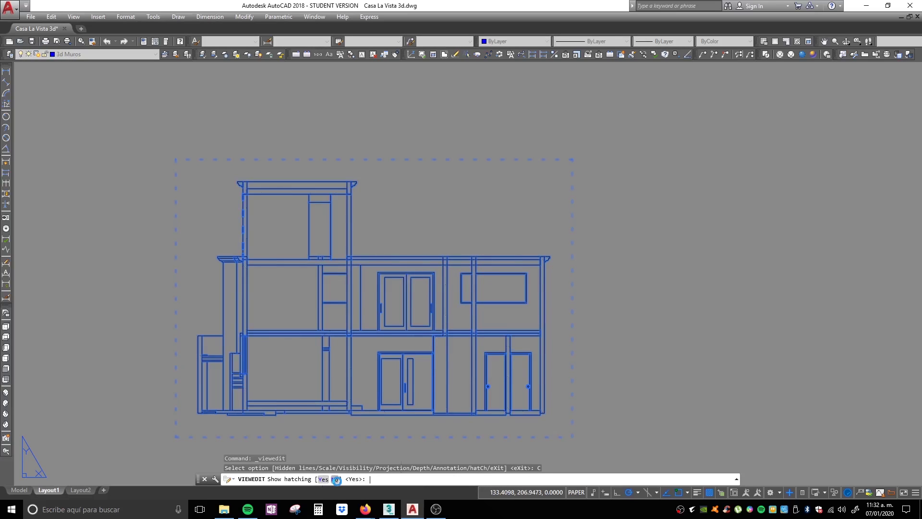
{"action": "left_click", "coordinate": [336, 479]}
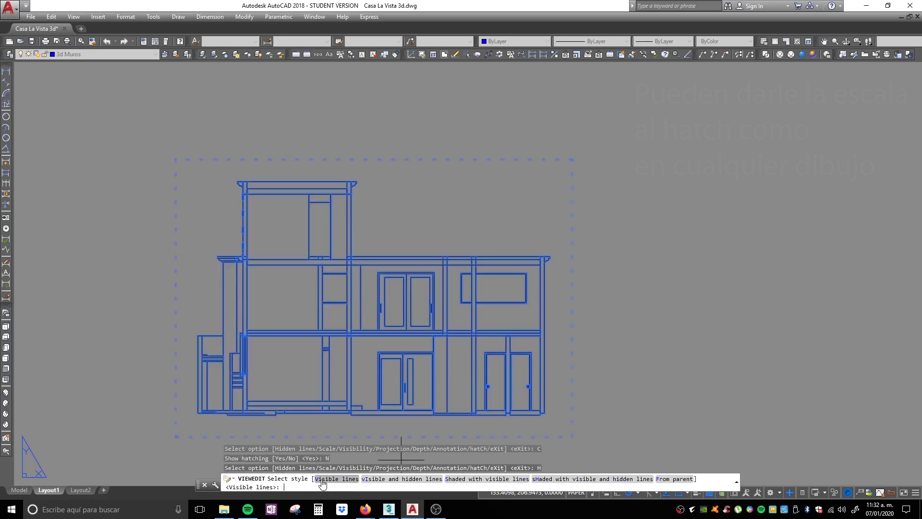
{"action": "key", "text": "Escape"}
{"action": "key", "text": "Escape"}
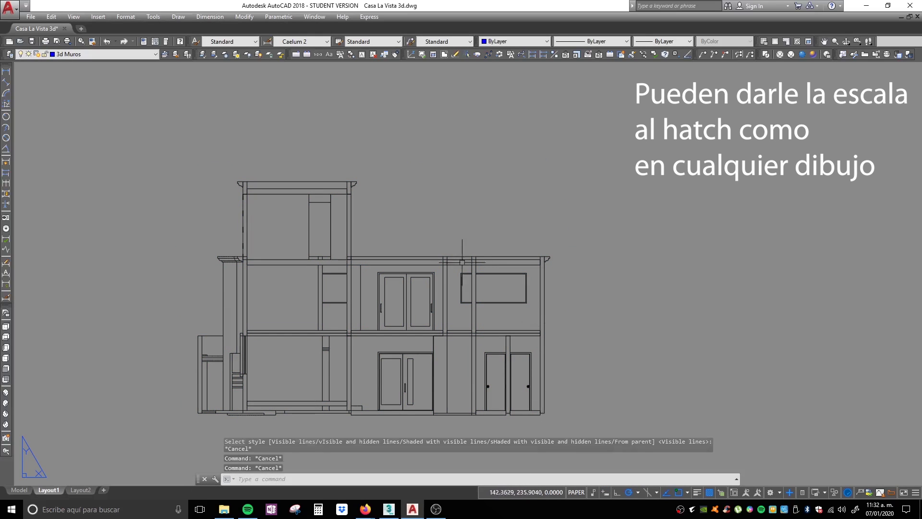
Edit the B–B section view again and switch its hatching on with Y
{"action": "scroll", "coordinate": [415, 255], "scroll_direction": "down", "scroll_amount": 2}
{"action": "scroll", "coordinate": [415, 256], "scroll_direction": "up", "scroll_amount": 3}
{"action": "scroll", "coordinate": [355, 269], "scroll_direction": "up", "scroll_amount": 2}
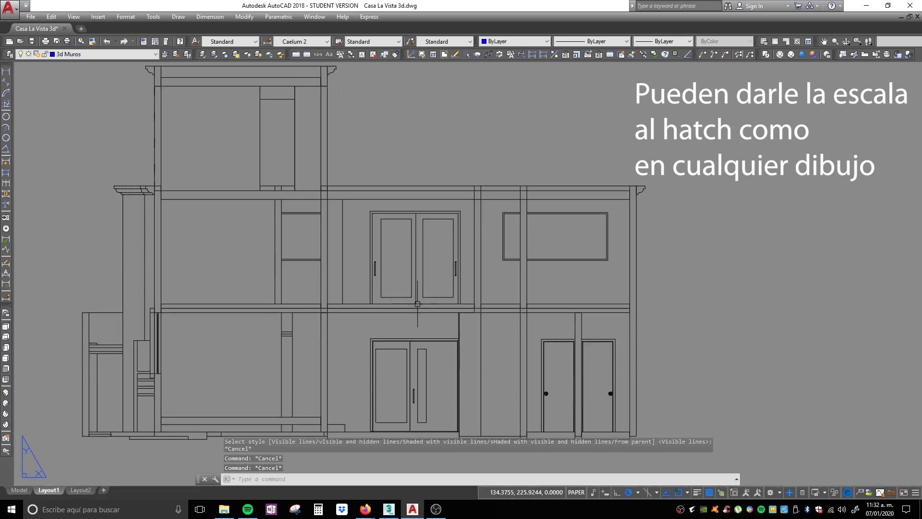
{"action": "scroll", "coordinate": [338, 257], "scroll_direction": "down", "scroll_amount": 5}
{"action": "scroll", "coordinate": [336, 254], "scroll_direction": "down", "scroll_amount": 3}
{"action": "scroll", "coordinate": [330, 213], "scroll_direction": "up", "scroll_amount": 4}
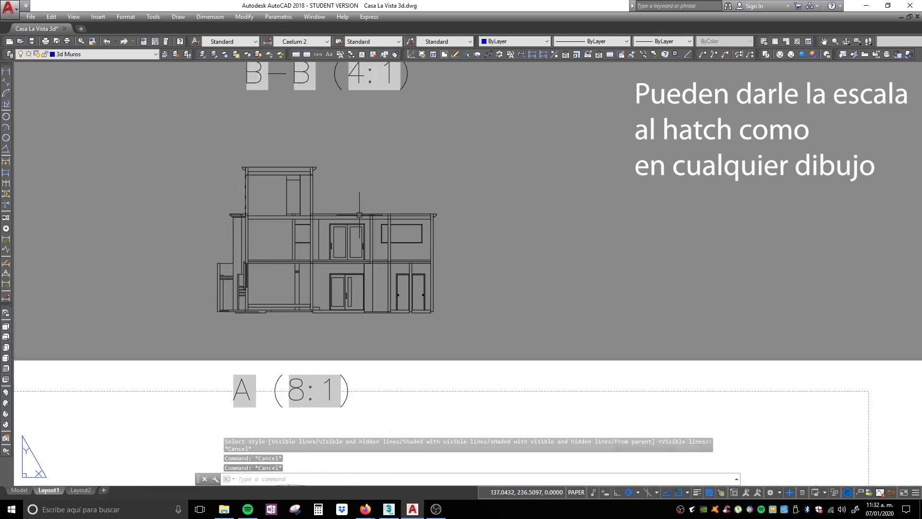
{"action": "left_click", "coordinate": [329, 214]}
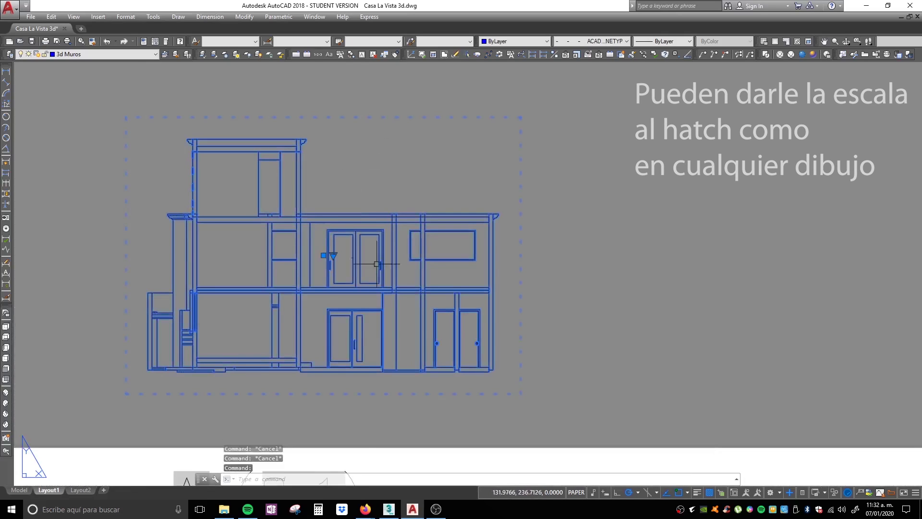
{"action": "right_click", "coordinate": [364, 192]}
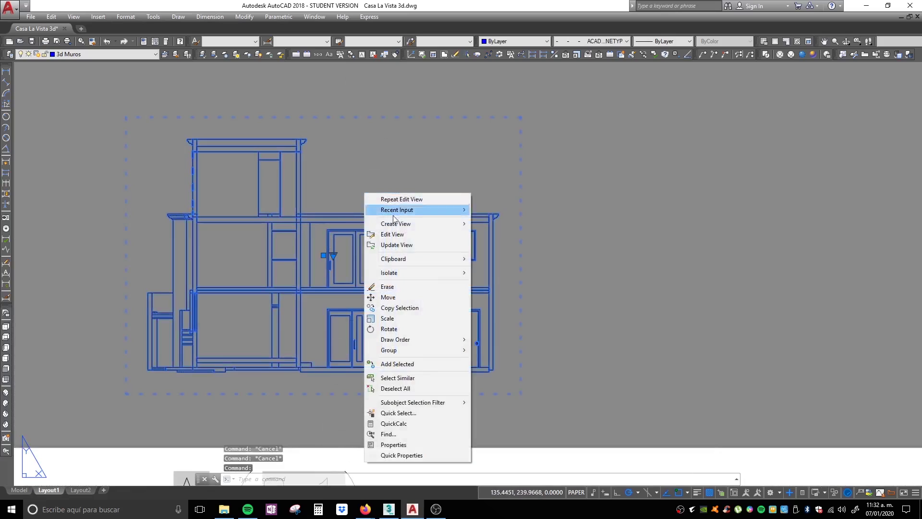
{"action": "left_click", "coordinate": [410, 235]}
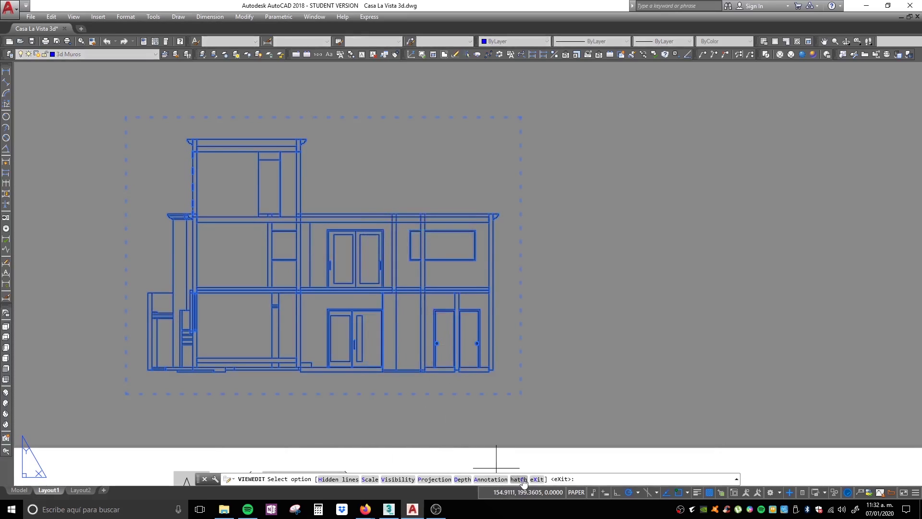
{"action": "left_click", "coordinate": [521, 479]}
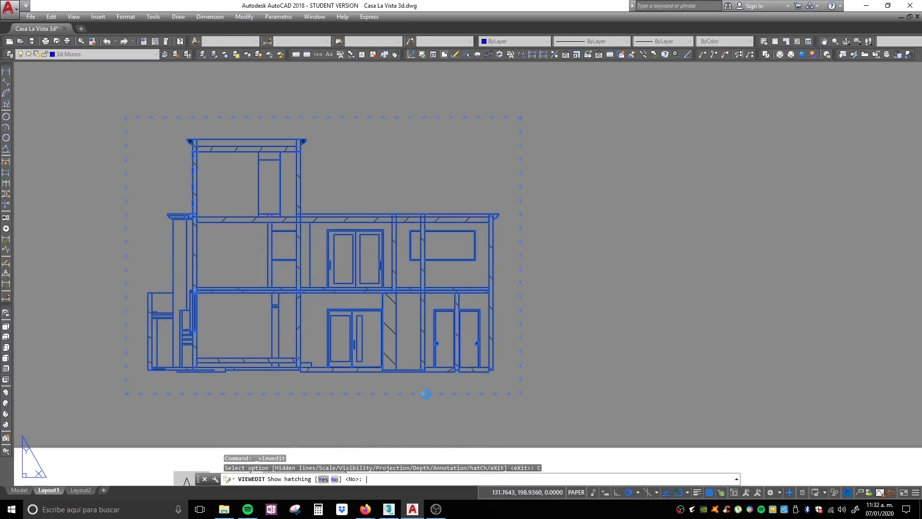
{"action": "type", "text": "Y"}
{"action": "key", "text": "Return"}
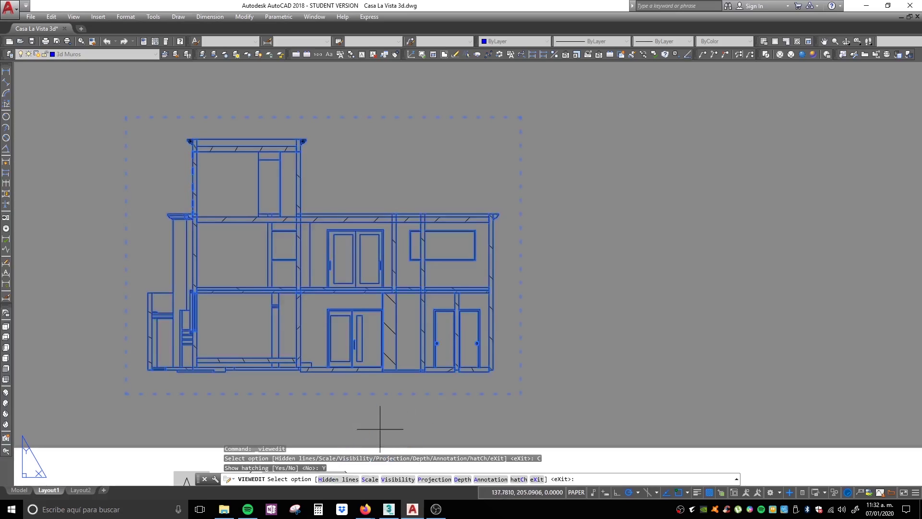
Try Presentation trails as the edge visibility, cancel, and pan to the other views
{"action": "left_click", "coordinate": [398, 478]}
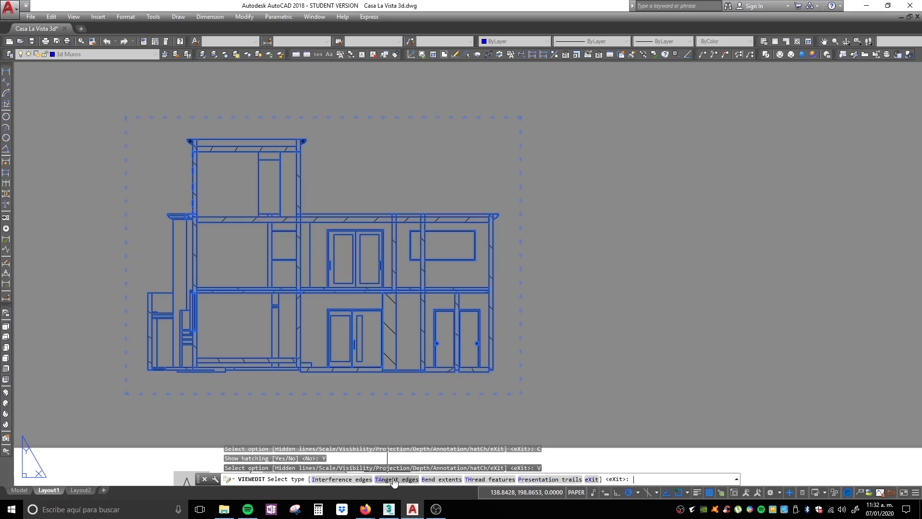
{"action": "left_click", "coordinate": [552, 479]}
{"action": "key", "text": "Escape"}
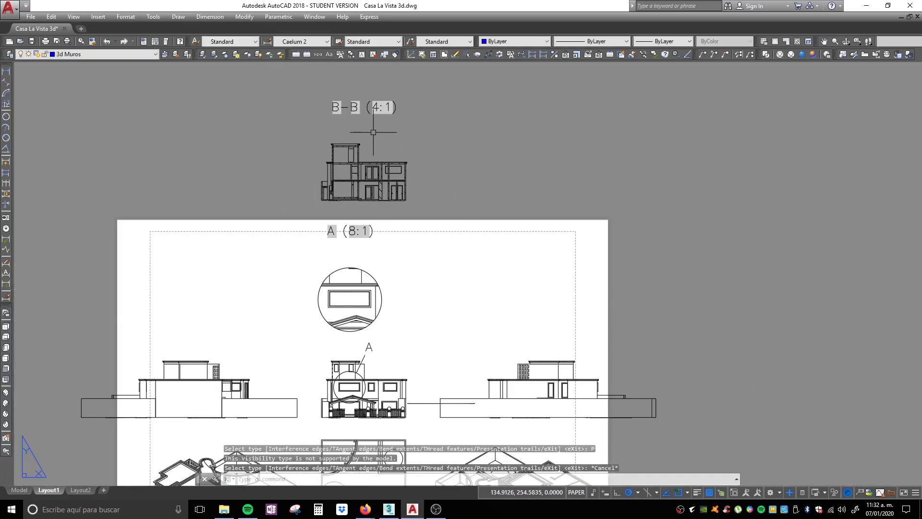
{"action": "scroll", "coordinate": [398, 125], "scroll_direction": "down", "scroll_amount": 3}
{"action": "scroll", "coordinate": [392, 190], "scroll_direction": "up", "scroll_amount": 2}
{"action": "middle_click_drag", "start_coordinate": [398, 188], "coordinate": [411, 218]}
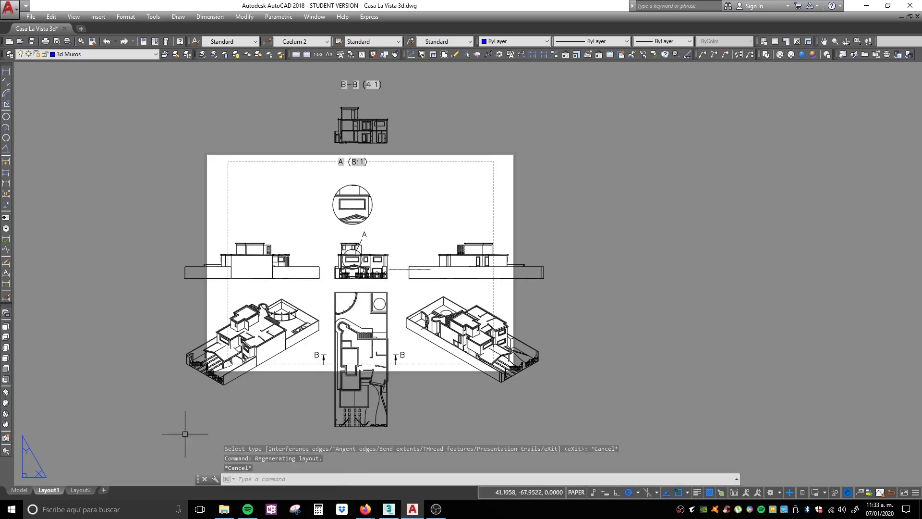
Switch to Model space to show the shaded Casa La Vista site plan from the top
{"action": "left_click", "coordinate": [28, 489]}
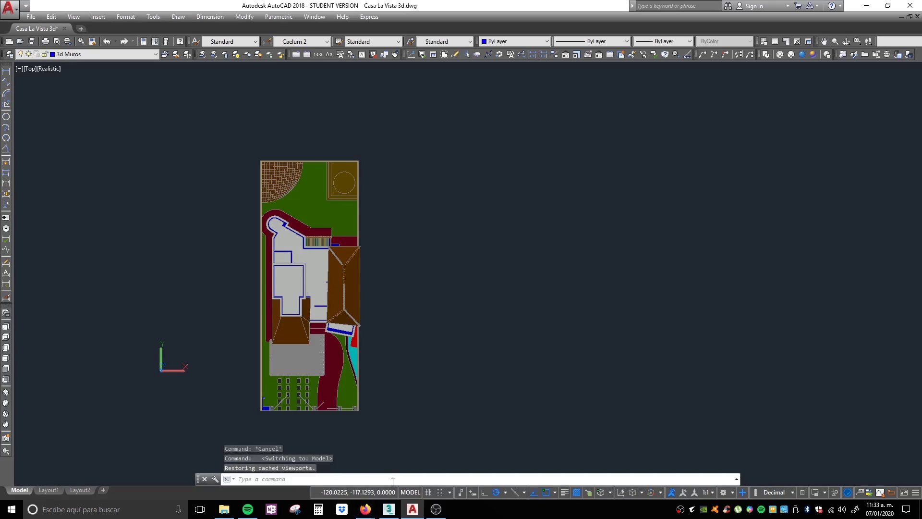
Switch to Firefox and bring up the VIEWBASE (Command) help tab
{"action": "mouse_move", "coordinate": [365, 509]}
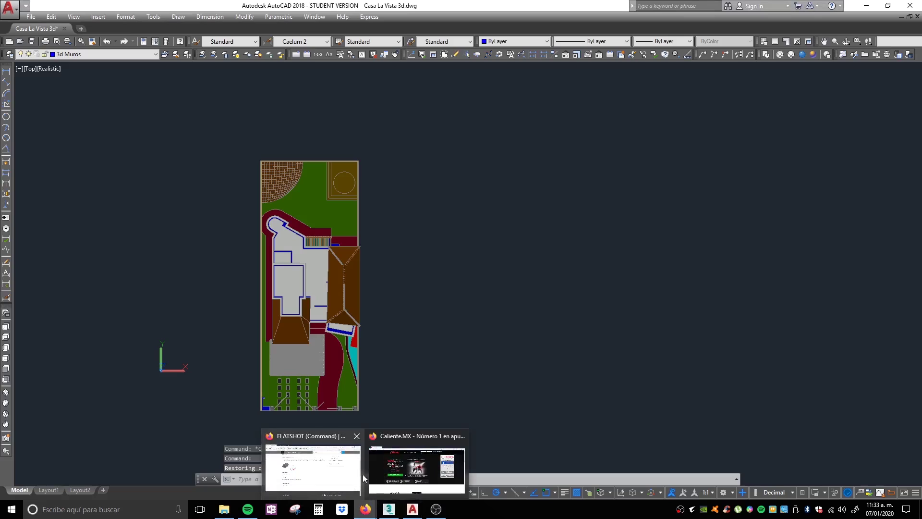
{"action": "left_click", "coordinate": [333, 473]}
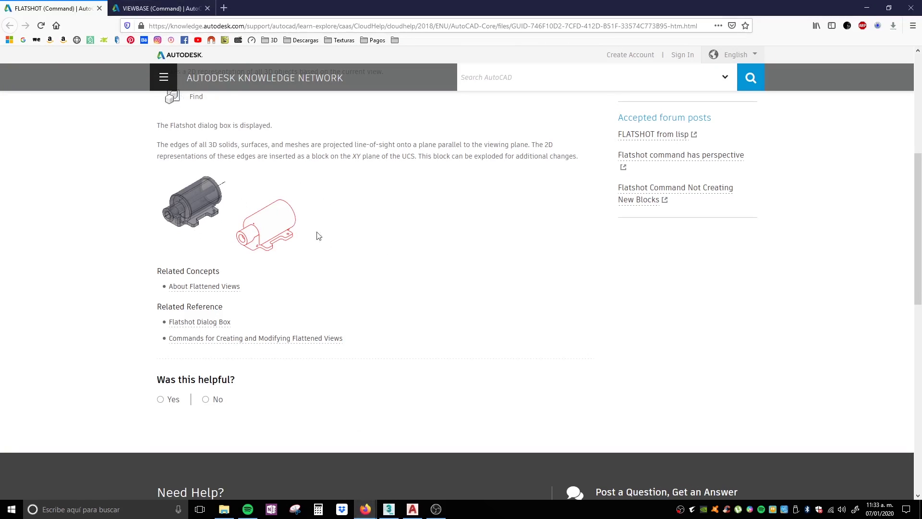
{"action": "left_click", "coordinate": [158, 8]}
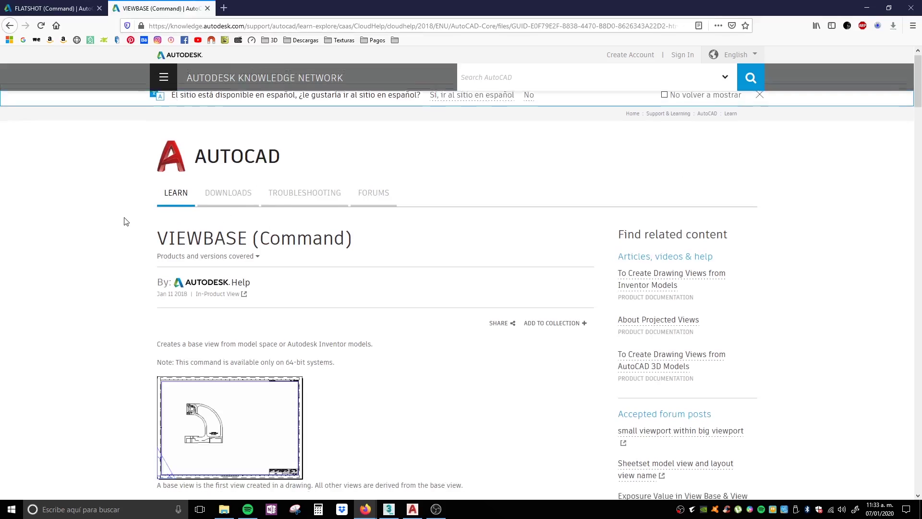
Scroll through the VIEWBASE help page, then return to AutoCAD
{"action": "scroll", "coordinate": [130, 240], "scroll_direction": "down", "scroll_amount": 4}
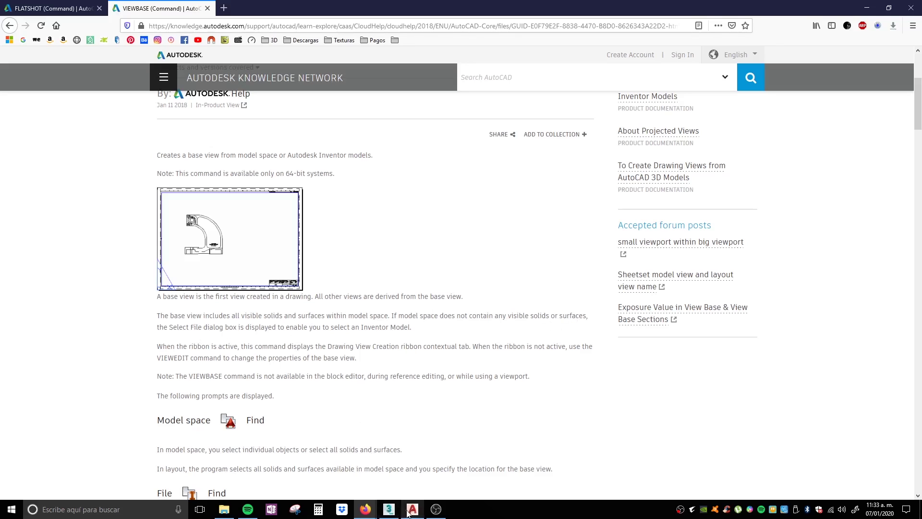
{"action": "scroll", "coordinate": [361, 243], "scroll_direction": "down", "scroll_amount": 2}
{"action": "scroll", "coordinate": [361, 243], "scroll_direction": "up", "scroll_amount": 2}
{"action": "scroll", "coordinate": [375, 282], "scroll_direction": "down", "scroll_amount": 4}
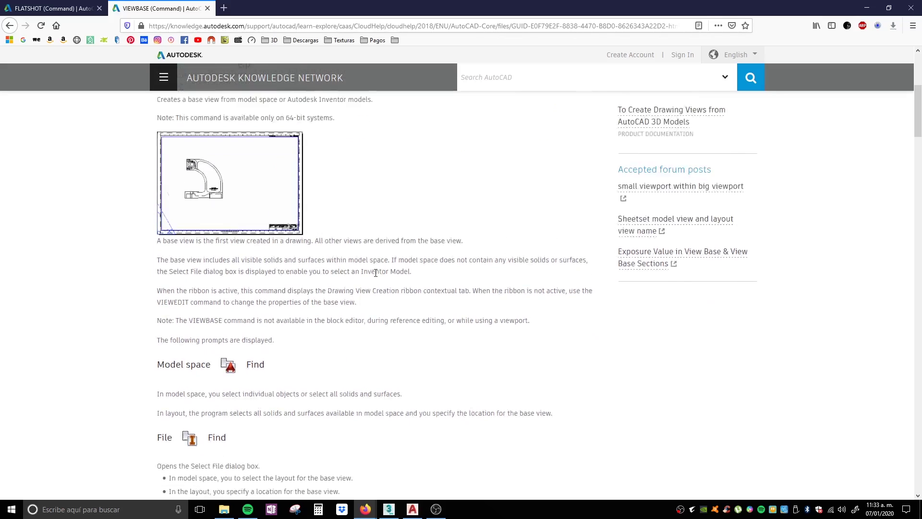
{"action": "scroll", "coordinate": [324, 278], "scroll_direction": "up", "scroll_amount": 4}
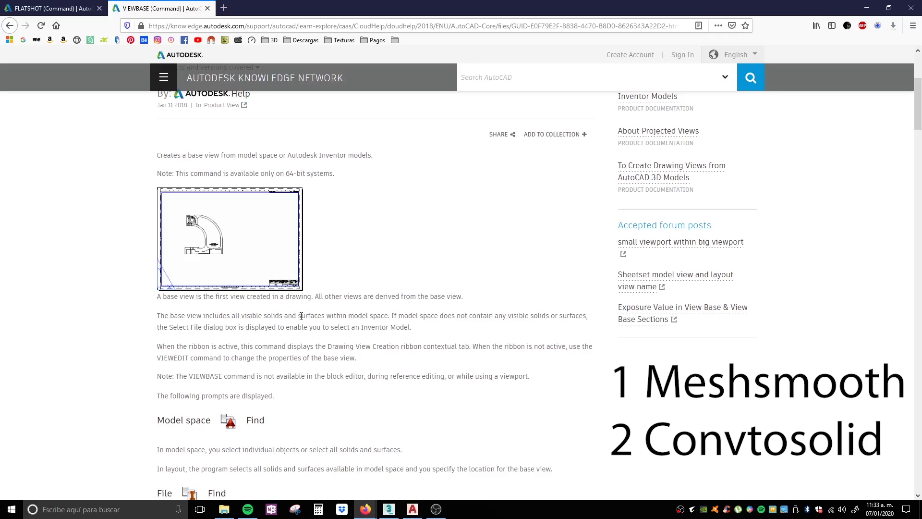
{"action": "scroll", "coordinate": [301, 316], "scroll_direction": "down", "scroll_amount": 1}
{"action": "scroll", "coordinate": [317, 319], "scroll_direction": "up", "scroll_amount": 5}
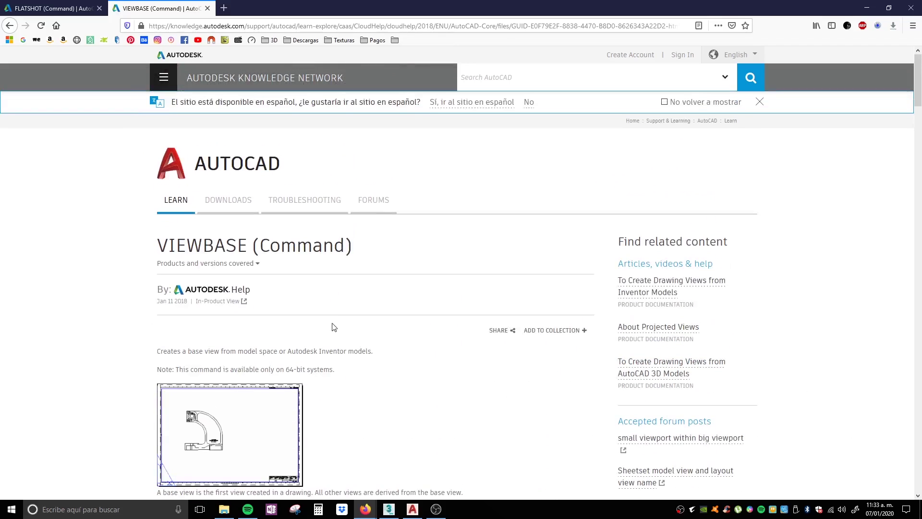
{"action": "left_click", "coordinate": [412, 509]}
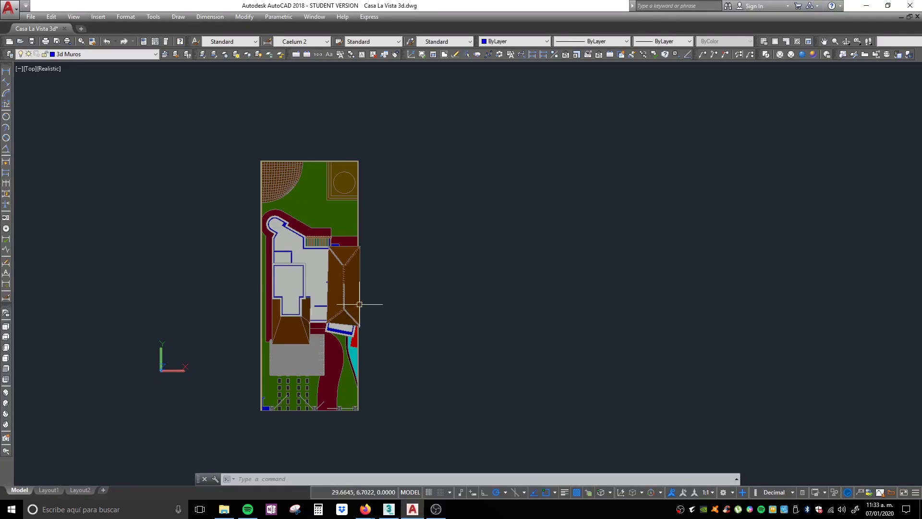
Set the model to the SE Isometric view, then switch over to 3ds Max
{"action": "left_click", "coordinate": [7, 409]}
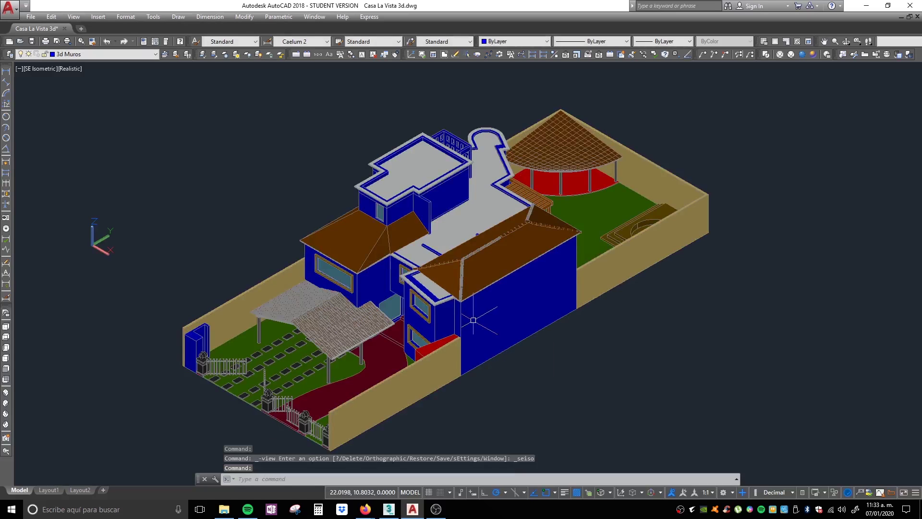
{"action": "left_click", "coordinate": [389, 509]}
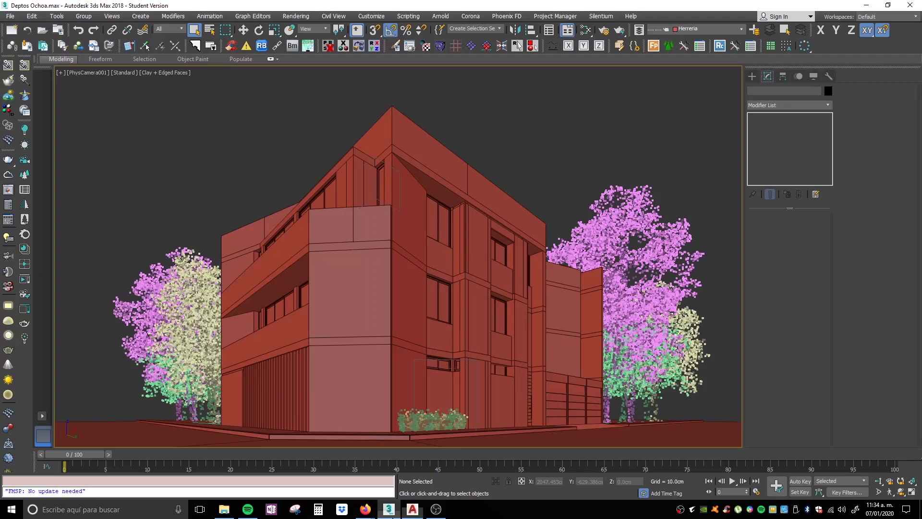
Orbit from the top view into 3D and delete the three tree proxies
{"action": "key", "text": "t"}
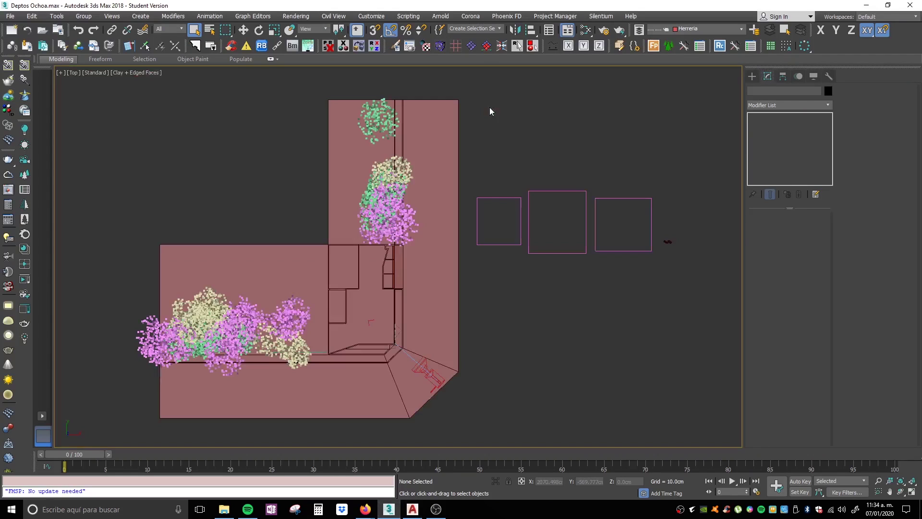
{"action": "middle_click_drag", "start_coordinate": [509, 304], "coordinate": [471, 234], "text": "alt"}
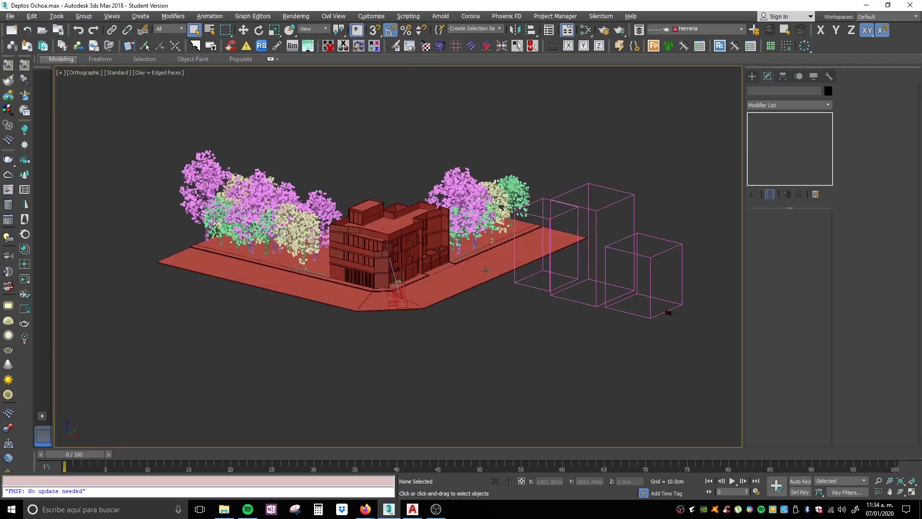
{"action": "middle_click_drag", "start_coordinate": [628, 299], "coordinate": [545, 300], "text": "alt"}
{"action": "left_click_drag", "start_coordinate": [523, 299], "coordinate": [524, 298]}
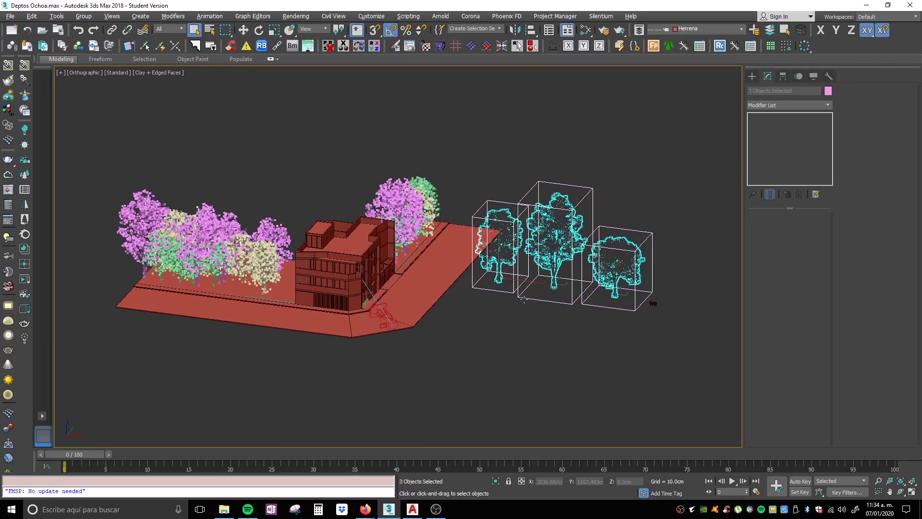
{"action": "mouse_move", "coordinate": [519, 343]}
{"action": "middle_mouse_down", "text": "alt"}
{"action": "mouse_move", "coordinate": [572, 346]}
{"action": "mouse_move", "coordinate": [522, 346]}
{"action": "middle_mouse_up", "text": "alt"}
{"action": "key", "text": "Delete"}
Toggle the sidewalk's sweep off and back on to inspect its spline, zooming out to the whole scene
{"action": "scroll", "coordinate": [296, 225], "scroll_direction": "up", "scroll_amount": 2}
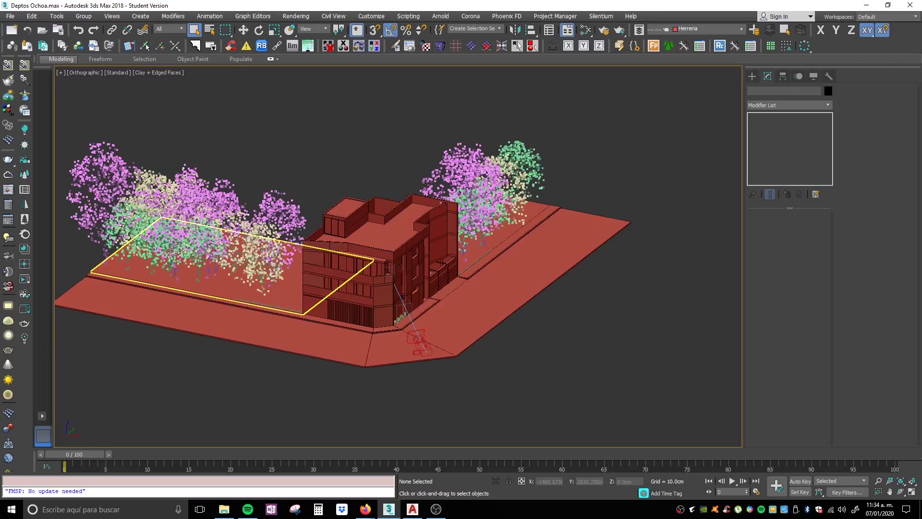
{"action": "scroll", "coordinate": [325, 340], "scroll_direction": "up", "scroll_amount": 5}
{"action": "left_click", "coordinate": [325, 340]}
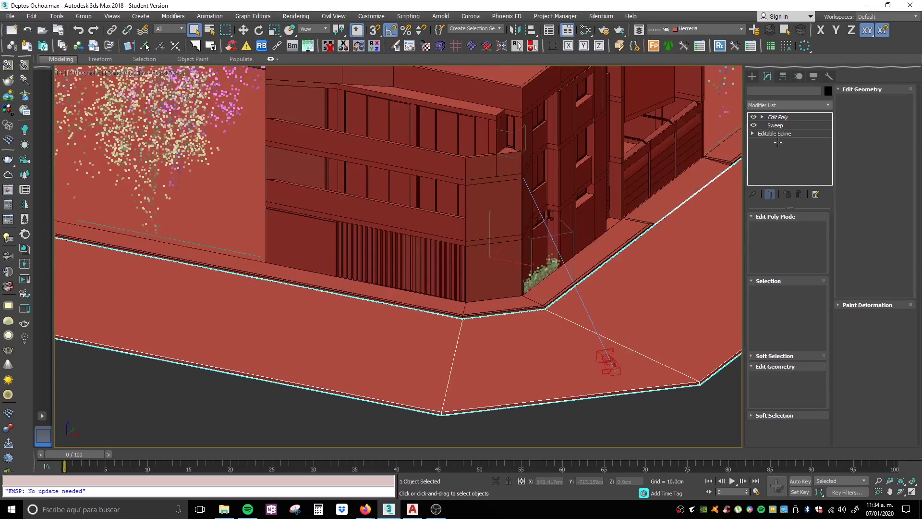
{"action": "left_click", "coordinate": [753, 125]}
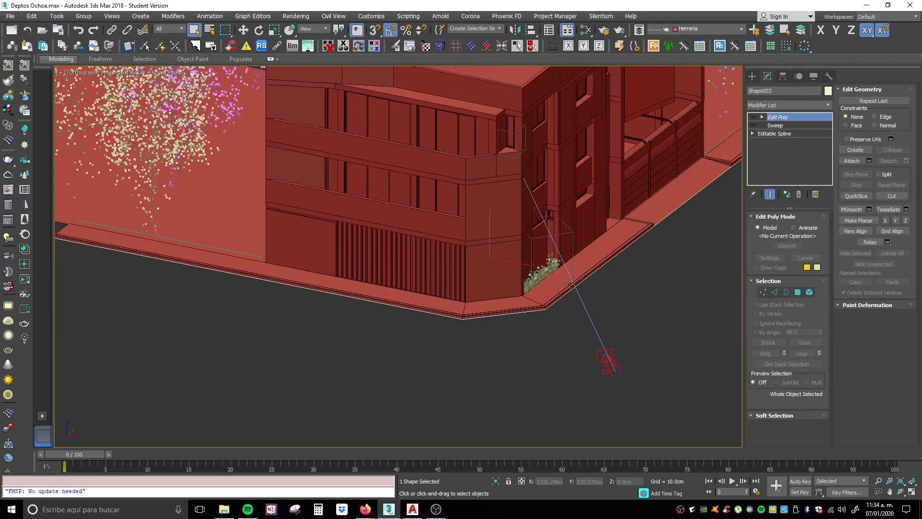
{"action": "key", "text": "z"}
{"action": "left_click", "coordinate": [753, 126]}
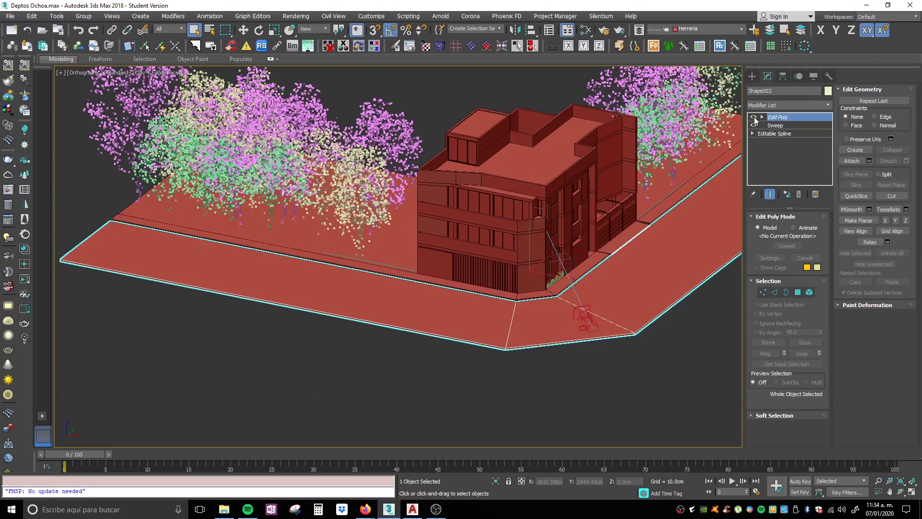
{"action": "left_click", "coordinate": [681, 377]}
Inspect the ground-floor wall and upper window panels, clear the selection, and orbit around the corner
{"action": "scroll", "coordinate": [305, 282], "scroll_direction": "up", "scroll_amount": 8}
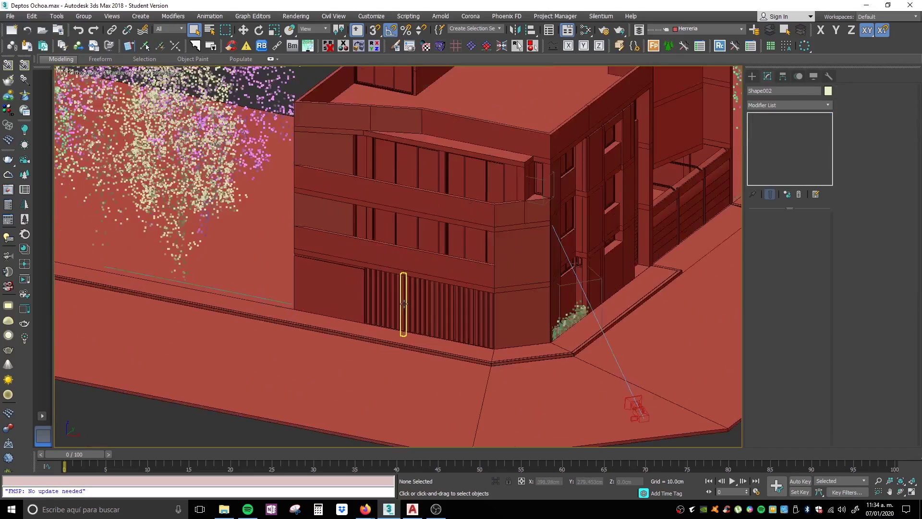
{"action": "left_click", "coordinate": [305, 283]}
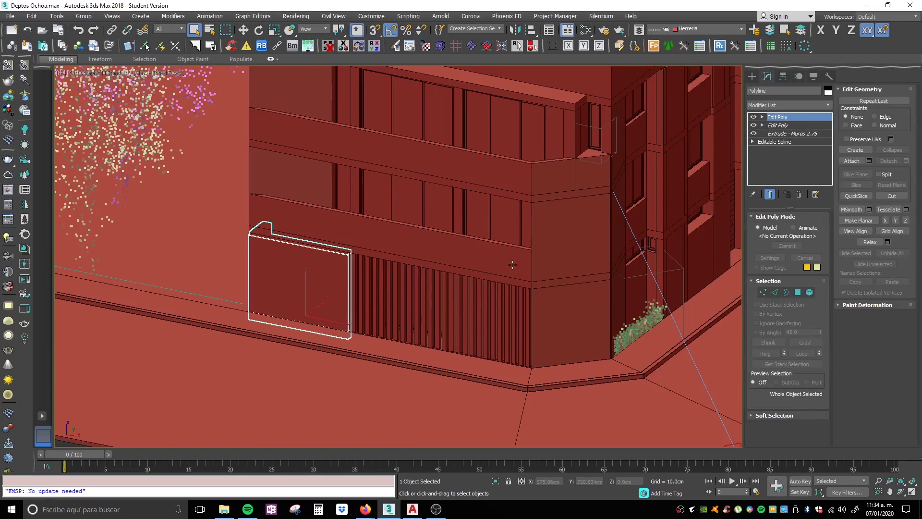
{"action": "scroll", "coordinate": [513, 264], "scroll_direction": "down", "scroll_amount": 3}
{"action": "left_click", "coordinate": [513, 160]}
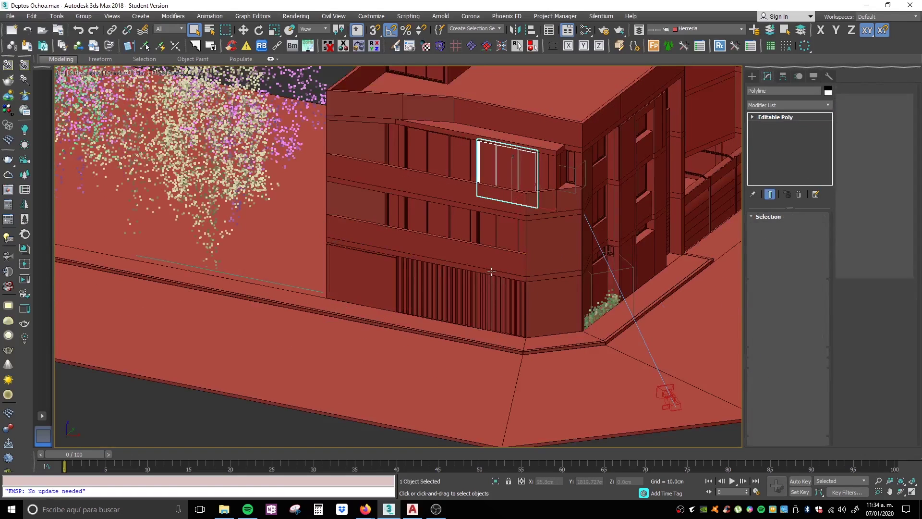
{"action": "scroll", "coordinate": [553, 288], "scroll_direction": "down", "scroll_amount": 2}
{"action": "scroll", "coordinate": [474, 185], "scroll_direction": "up", "scroll_amount": 2}
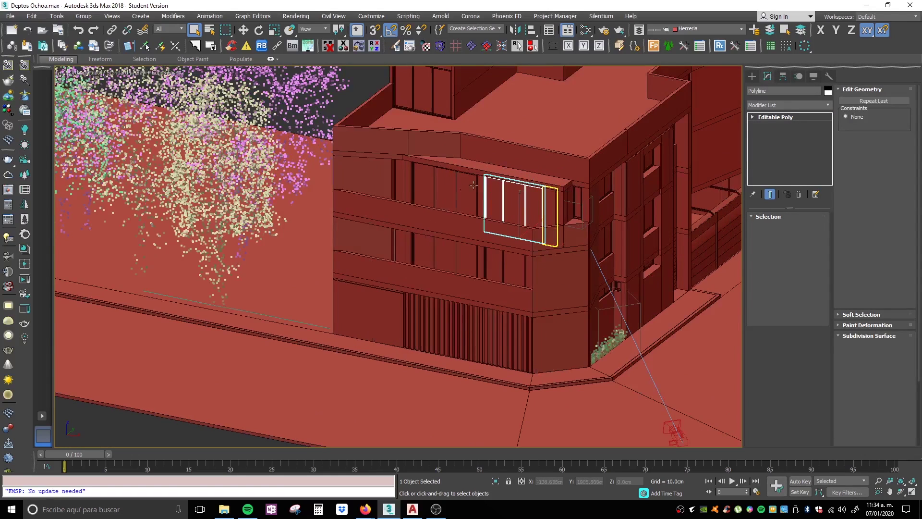
{"action": "scroll", "coordinate": [474, 185], "scroll_direction": "down", "scroll_amount": 8}
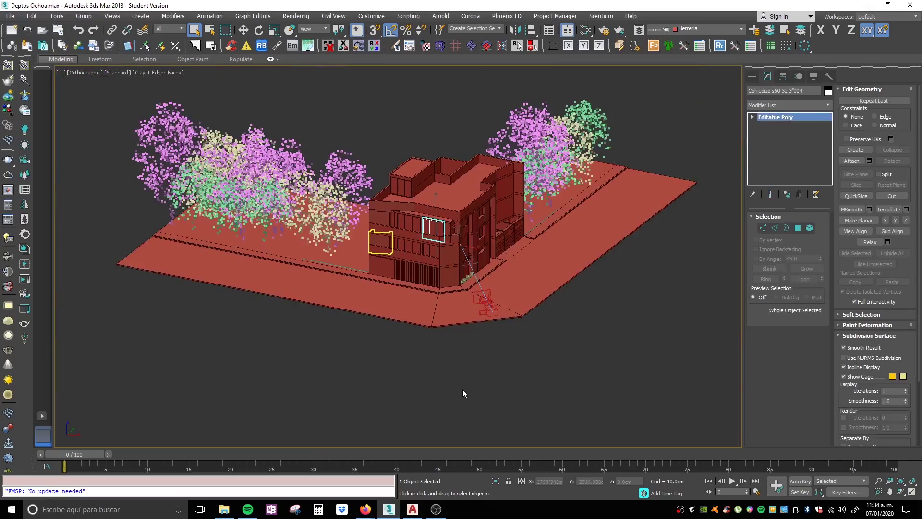
{"action": "left_click", "coordinate": [463, 388]}
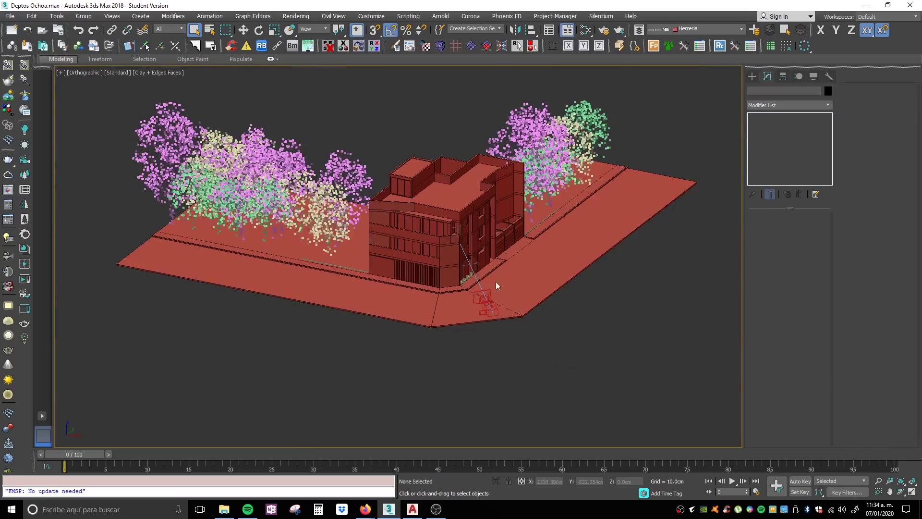
{"action": "scroll", "coordinate": [500, 296], "scroll_direction": "up", "scroll_amount": 4}
{"action": "middle_click_drag", "start_coordinate": [524, 370], "coordinate": [427, 411], "text": "alt"}
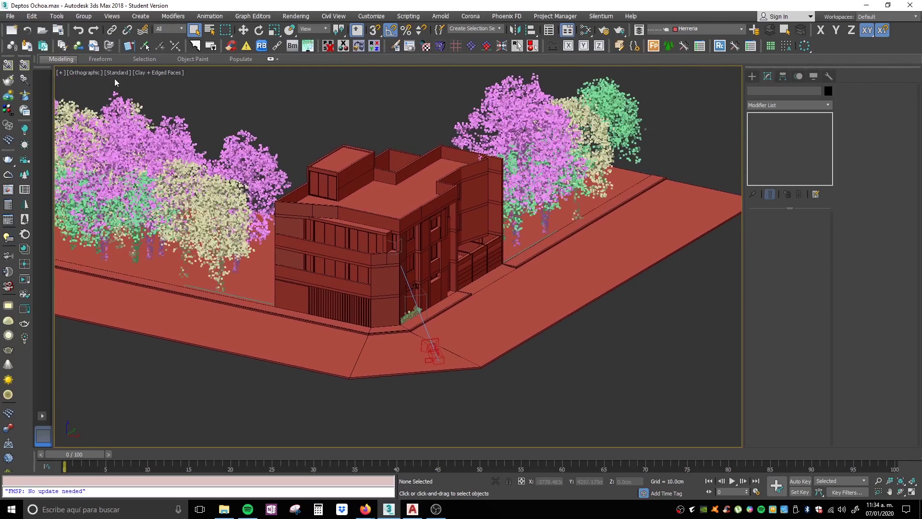
{"action": "left_click", "coordinate": [9, 16]}
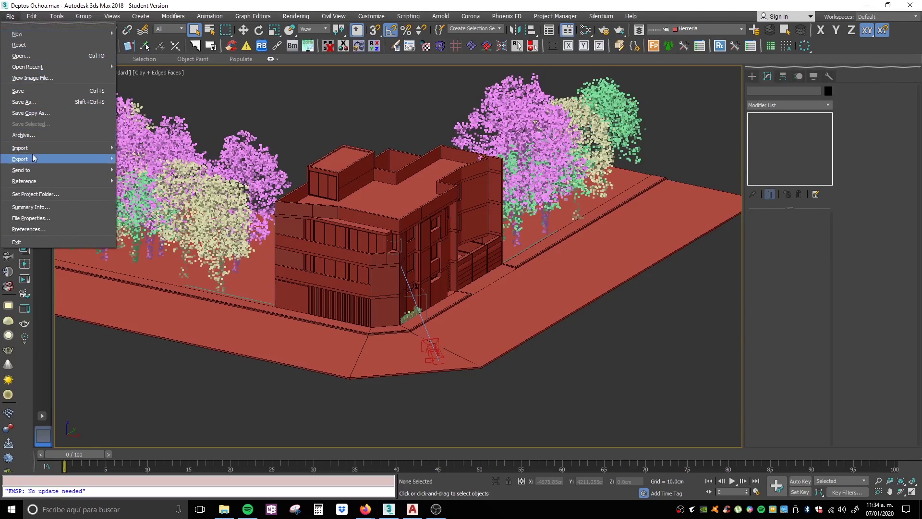
Export the scene as an AutoCAD DWG file named 'Casa ej'
{"action": "mouse_move", "coordinate": [38, 163]}
{"action": "left_click", "coordinate": [137, 164]}
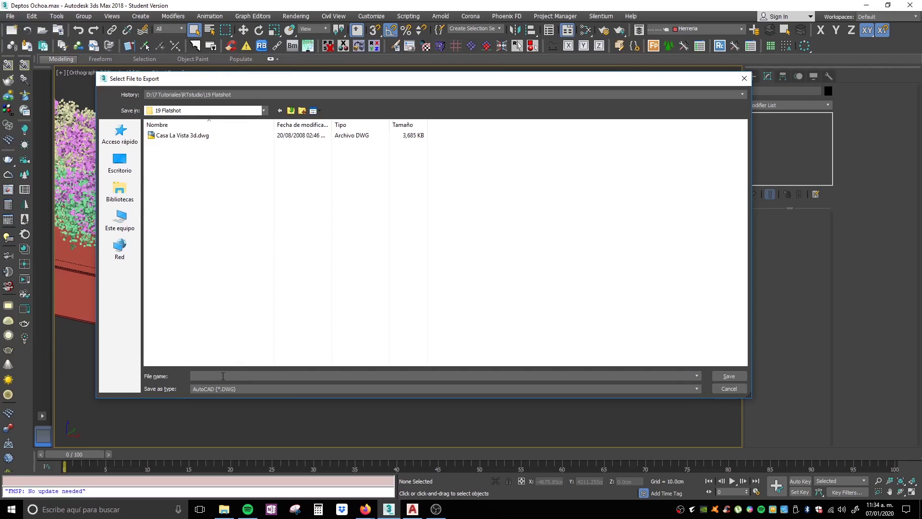
{"action": "left_click", "coordinate": [222, 376]}
{"action": "type", "text": "Caa"}
{"action": "type", "text": "sa"}
{"action": "key", "text": "BackSpace"}
{"action": "key", "text": "BackSpace"}
{"action": "type", "text": "sa e"}
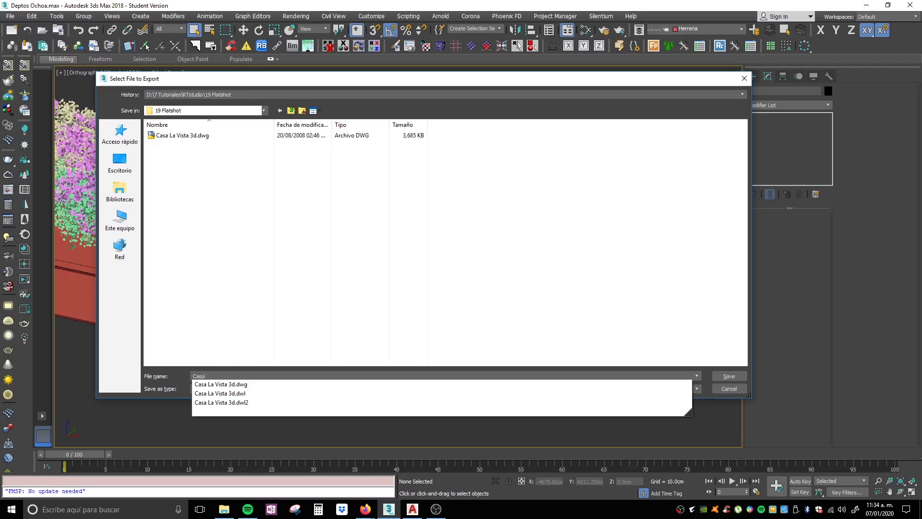
{"action": "left_click", "coordinate": [671, 388]}
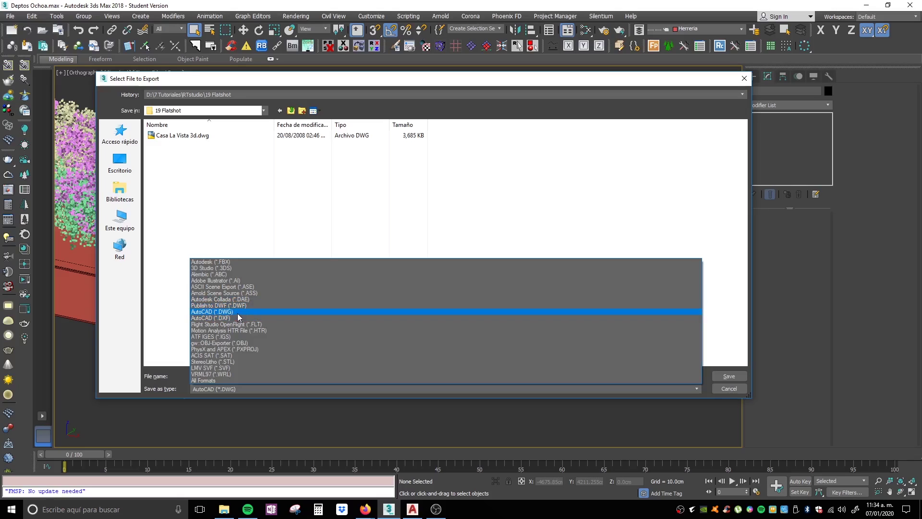
{"action": "left_click", "coordinate": [238, 313]}
{"action": "left_click", "coordinate": [729, 377]}
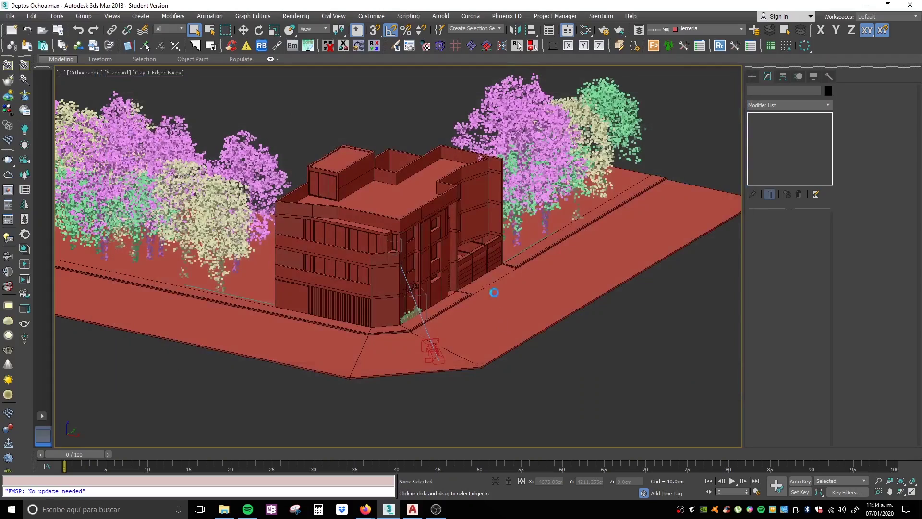
Keep AutoCAD 2013 DWG as the version and confirm exporting the entire scene
{"action": "left_click_drag", "start_coordinate": [476, 195], "coordinate": [454, 149]}
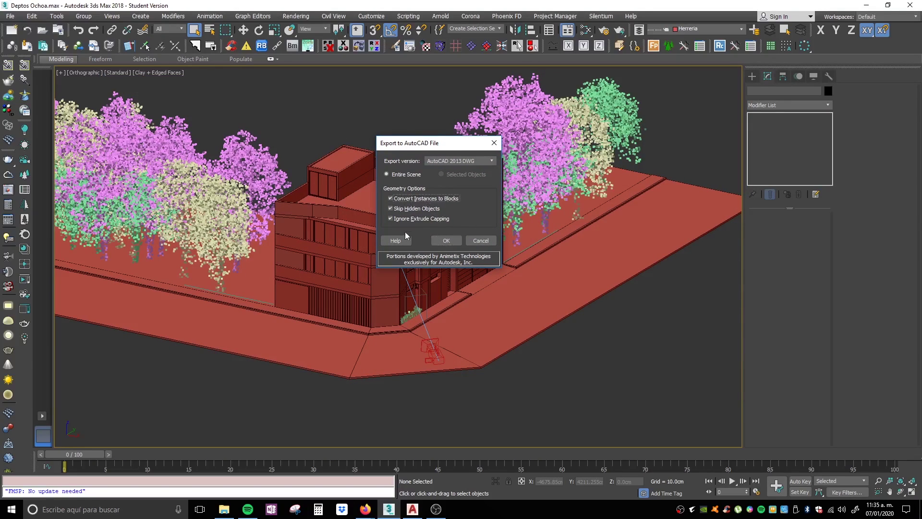
{"action": "left_click", "coordinate": [475, 161]}
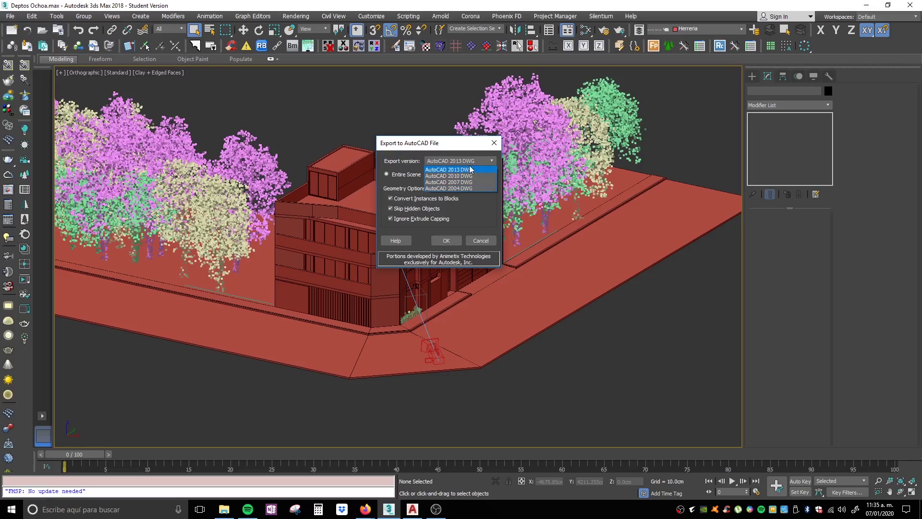
{"action": "left_click", "coordinate": [476, 202]}
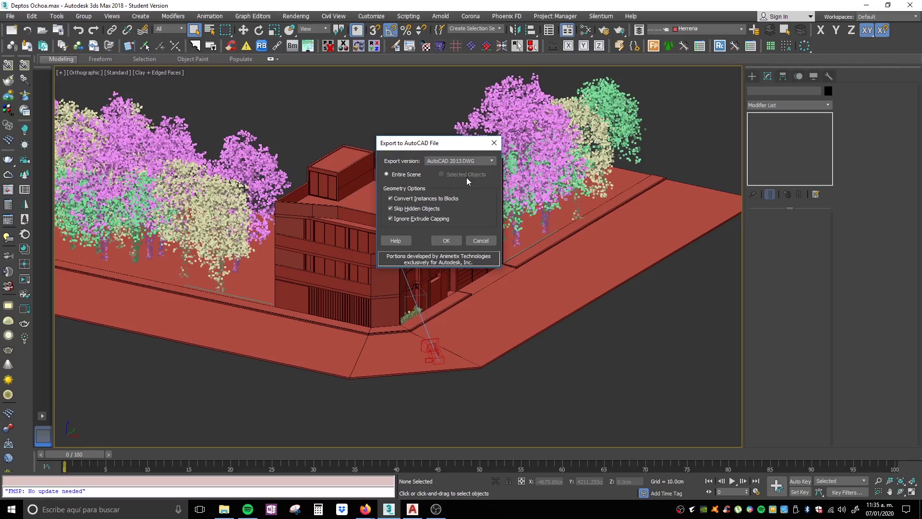
{"action": "left_click", "coordinate": [447, 244]}
{"action": "left_click", "coordinate": [446, 241]}
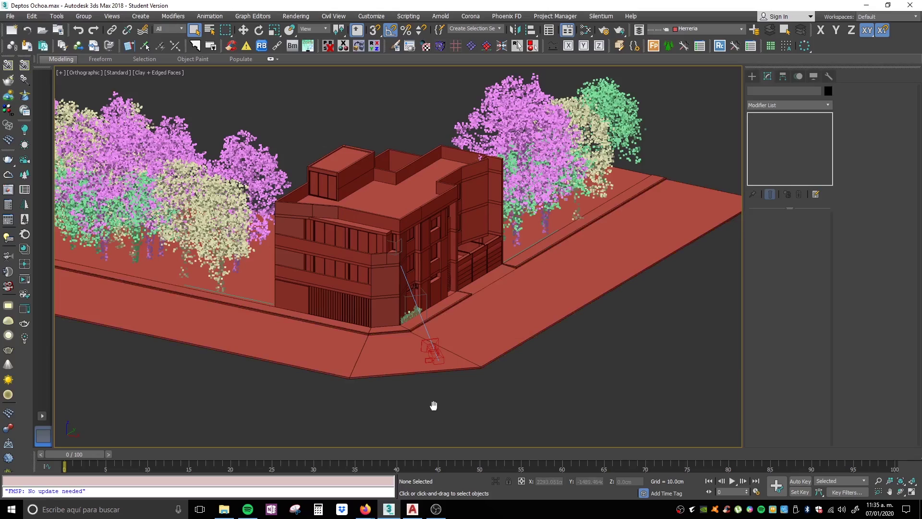
Pan the building view, then return to AutoCAD and start opening a drawing with Ctrl+O
{"action": "middle_click_drag", "start_coordinate": [433, 406], "coordinate": [443, 409]}
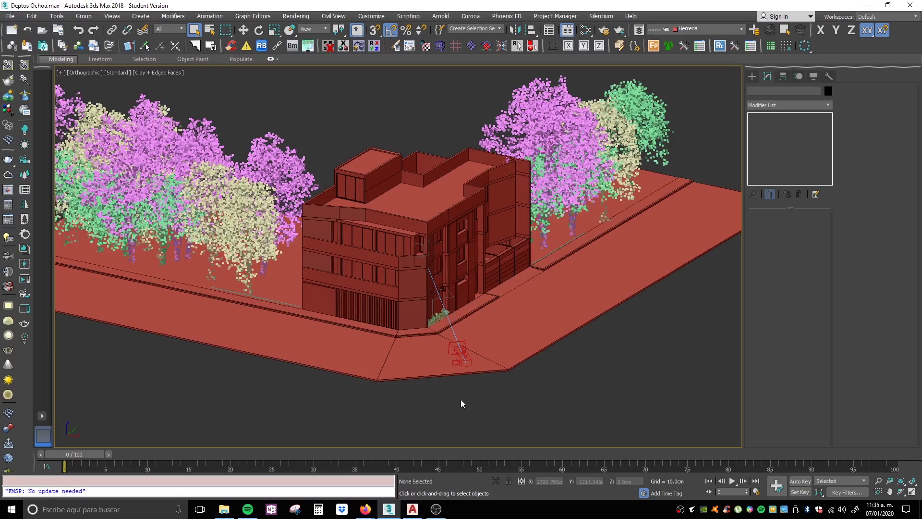
{"action": "mouse_move", "coordinate": [457, 401]}
{"action": "middle_mouse_down"}
{"action": "mouse_move", "coordinate": [465, 397]}
{"action": "mouse_move", "coordinate": [442, 405]}
{"action": "middle_mouse_up"}
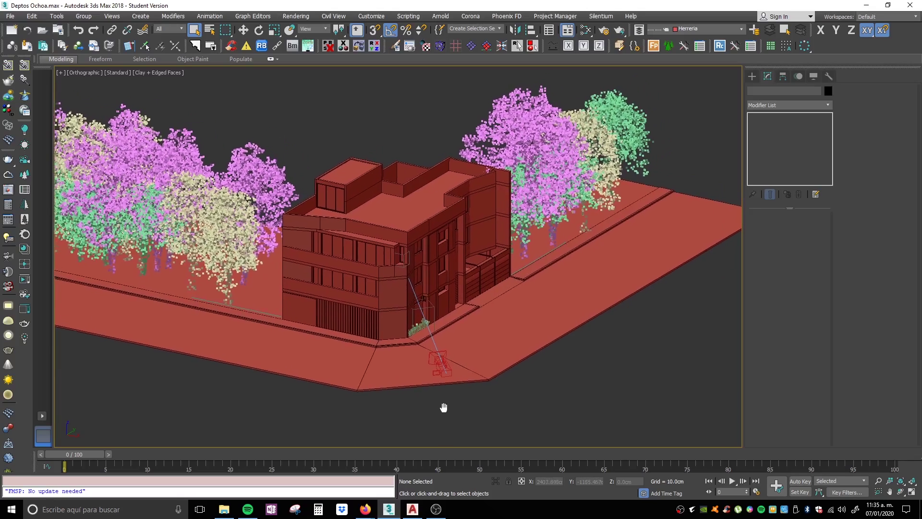
{"action": "left_click", "coordinate": [412, 509]}
{"action": "key", "text": "ctrl+o"}
Open Casa ej.DWG and erase the stray small green object with a window selection
{"action": "left_click", "coordinate": [335, 116]}
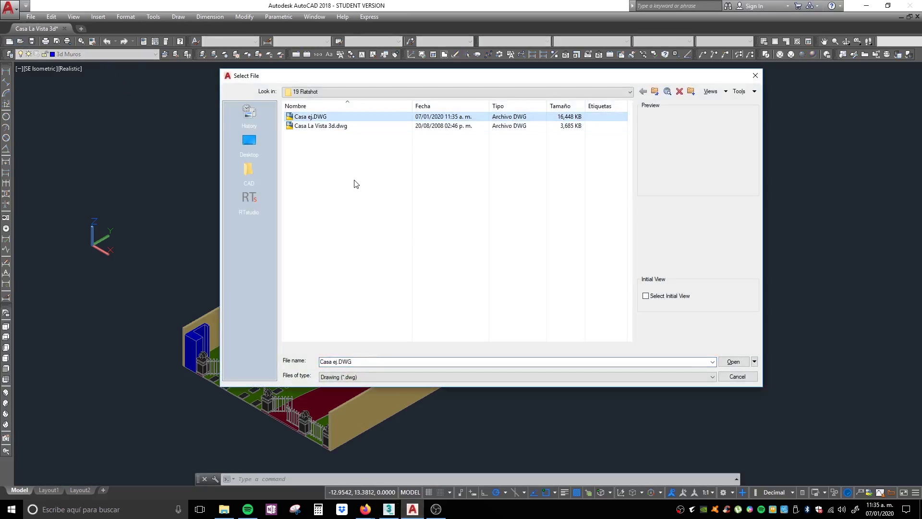
{"action": "key", "text": "Return"}
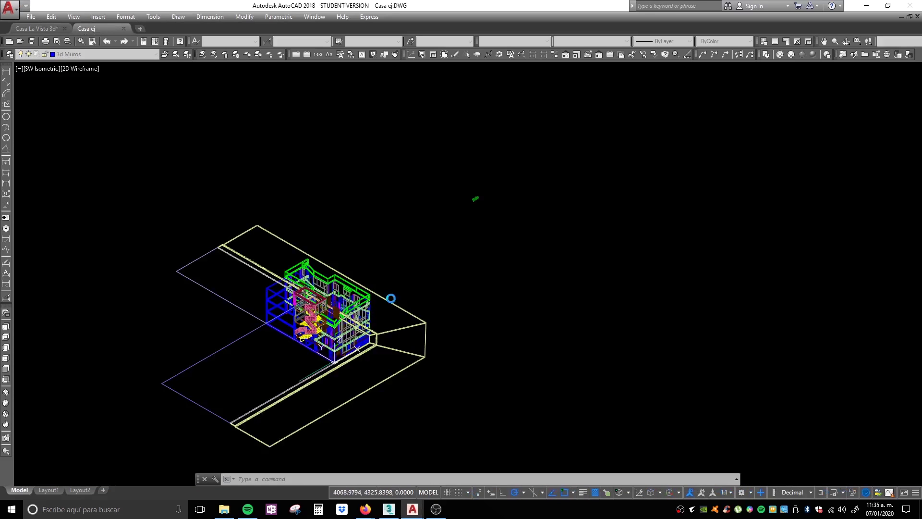
{"action": "left_click", "coordinate": [495, 251]}
{"action": "left_click", "coordinate": [465, 171]}
{"action": "key", "text": "Delete"}
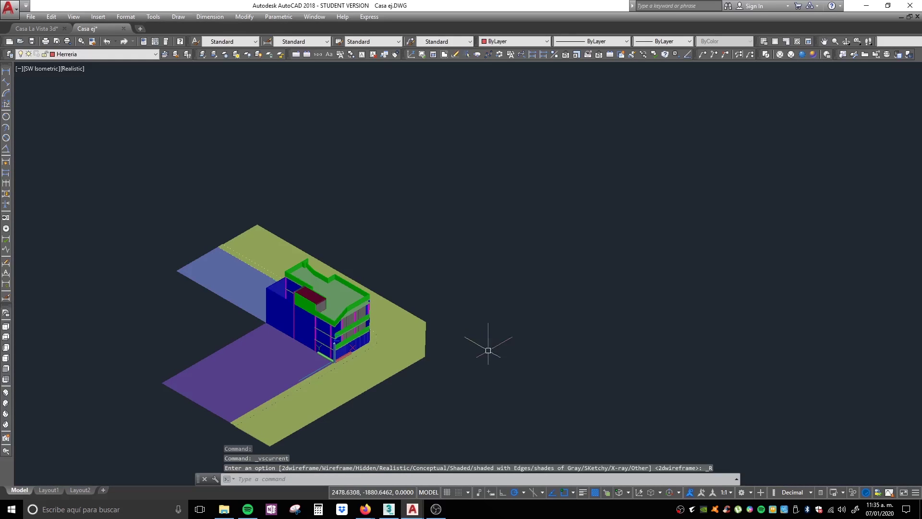
Orbit around the exported building, briefly inspecting a balcony parapet, ending on a lower frontal view
{"action": "middle_click_drag", "start_coordinate": [488, 345], "coordinate": [319, 330], "text": "shift"}
{"action": "scroll", "coordinate": [319, 329], "scroll_direction": "up", "scroll_amount": 8}
{"action": "scroll", "coordinate": [447, 375], "scroll_direction": "down", "scroll_amount": 10}
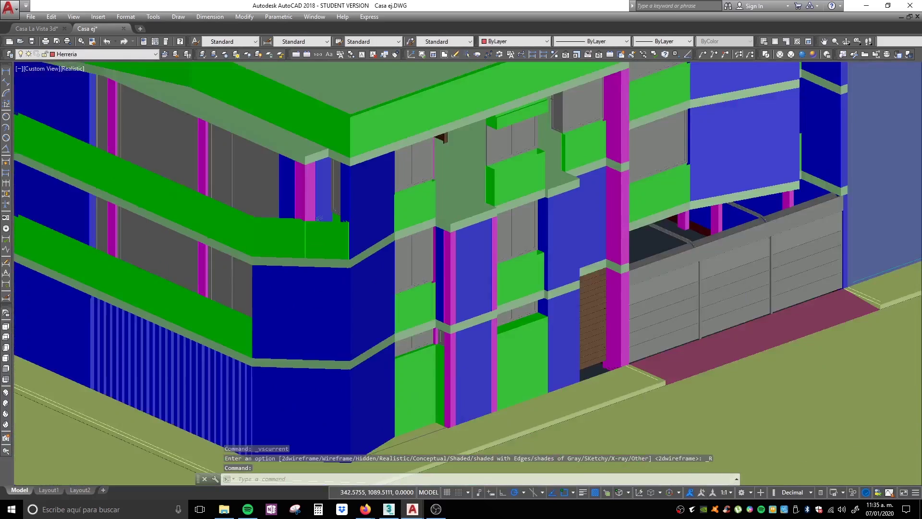
{"action": "mouse_move", "coordinate": [447, 375]}
{"action": "middle_mouse_down", "text": "shift"}
{"action": "mouse_move", "coordinate": [449, 385]}
{"action": "mouse_move", "coordinate": [452, 367]}
{"action": "middle_mouse_up", "text": "shift"}
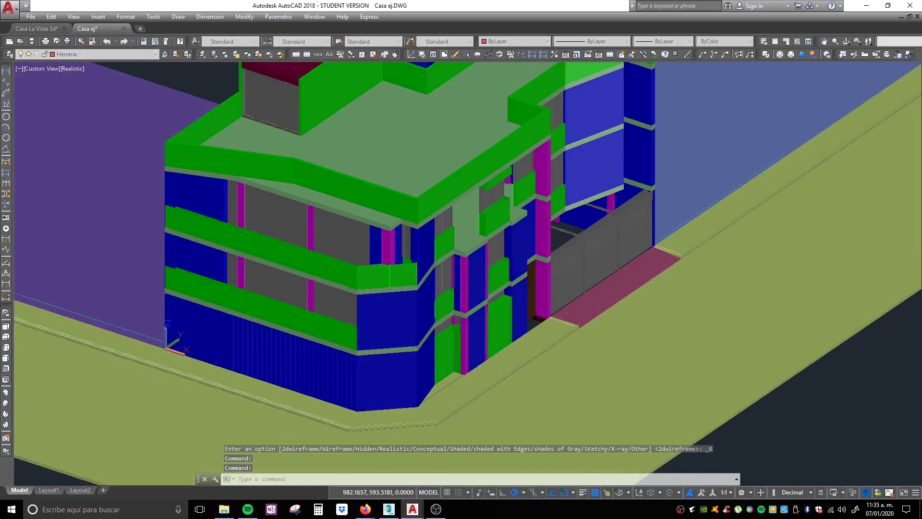
{"action": "scroll", "coordinate": [452, 366], "scroll_direction": "up", "scroll_amount": 8}
{"action": "left_click", "coordinate": [385, 308]}
{"action": "scroll", "coordinate": [385, 308], "scroll_direction": "down", "scroll_amount": 3}
{"action": "scroll", "coordinate": [384, 307], "scroll_direction": "down", "scroll_amount": 10}
{"action": "key", "text": "Escape"}
{"action": "middle_click_drag", "start_coordinate": [384, 307], "coordinate": [461, 269], "text": "shift"}
{"action": "scroll", "coordinate": [460, 269], "scroll_direction": "down", "scroll_amount": 3}
{"action": "middle_click_drag", "start_coordinate": [336, 288], "coordinate": [328, 338], "text": "shift"}
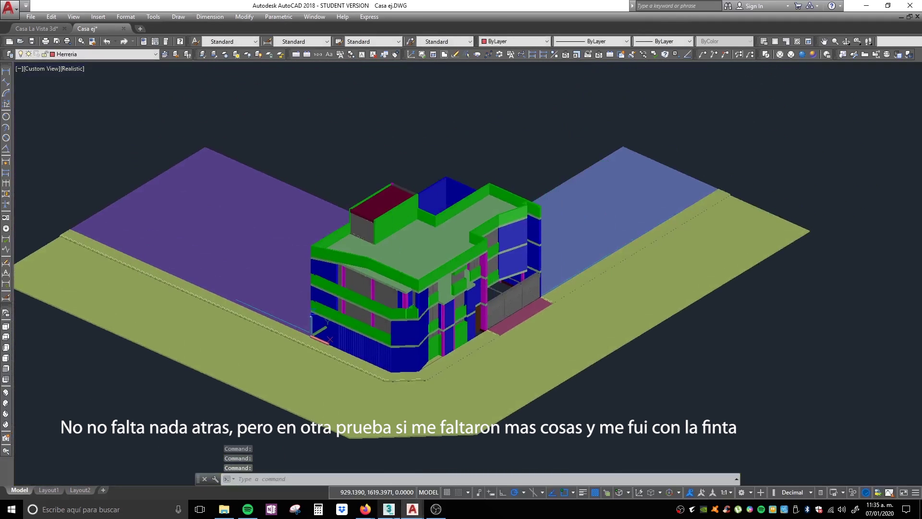
Compare against the Deptos Ochoa scene in 3ds Max, check AutoCAD once more, then return to 3ds Max
{"action": "left_click", "coordinate": [389, 509]}
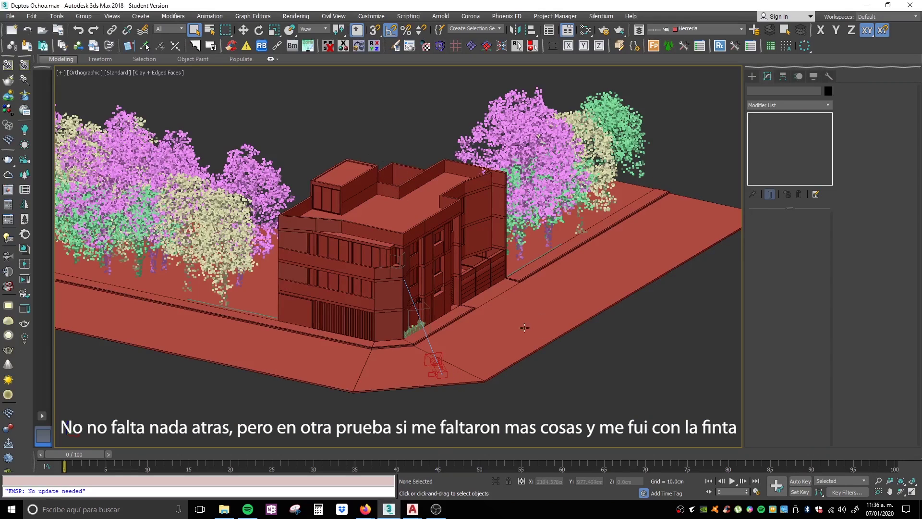
{"action": "middle_click_drag", "start_coordinate": [513, 330], "coordinate": [504, 329]}
{"action": "mouse_move", "coordinate": [416, 512]}
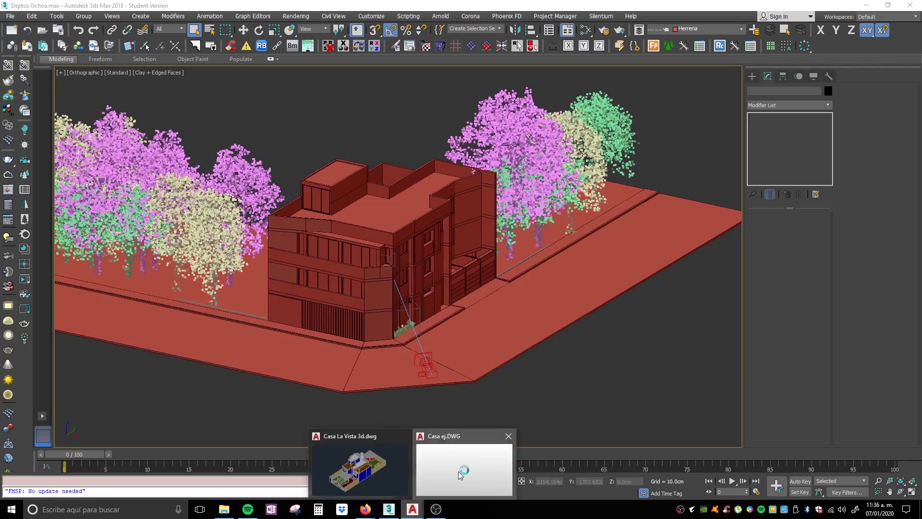
{"action": "left_click", "coordinate": [463, 468]}
{"action": "scroll", "coordinate": [464, 282], "scroll_direction": "up", "scroll_amount": 5}
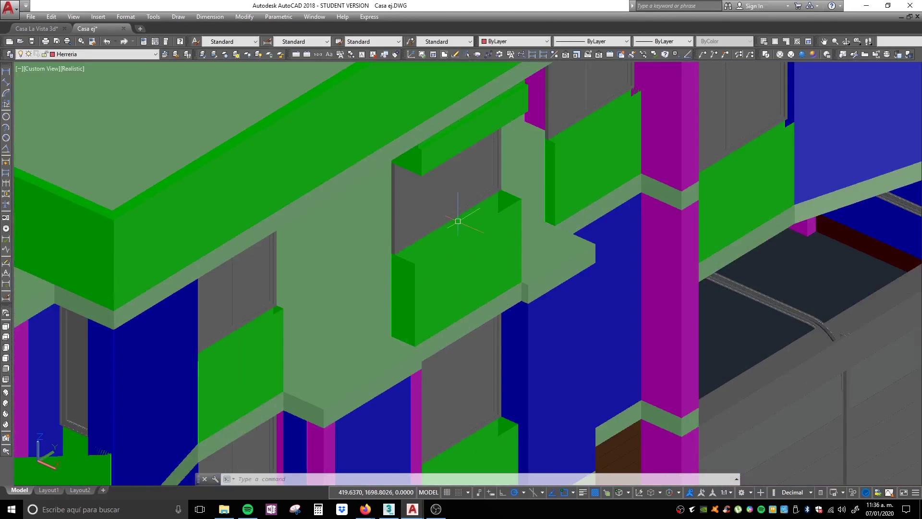
{"action": "scroll", "coordinate": [468, 336], "scroll_direction": "down", "scroll_amount": 8}
{"action": "key", "text": "Escape"}
{"action": "key", "text": "Escape"}
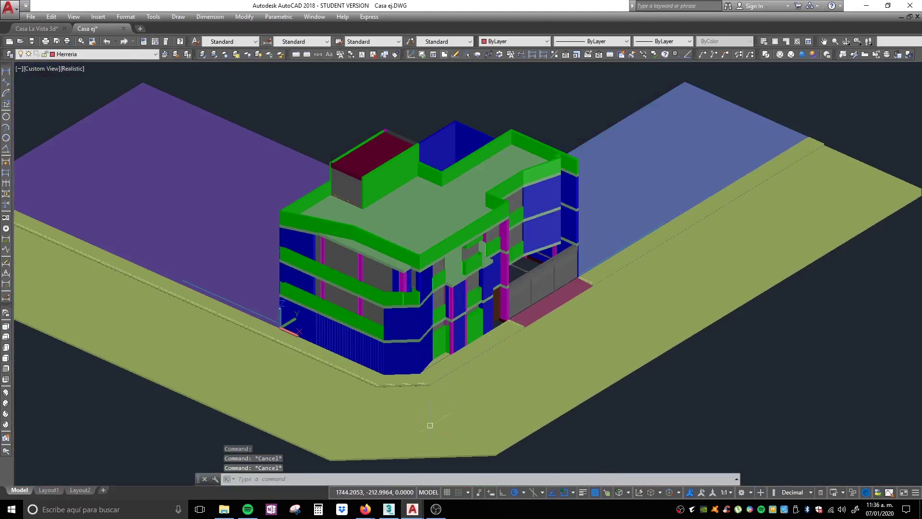
{"action": "left_click", "coordinate": [388, 509]}
{"action": "scroll", "coordinate": [372, 295], "scroll_direction": "up", "scroll_amount": 2}
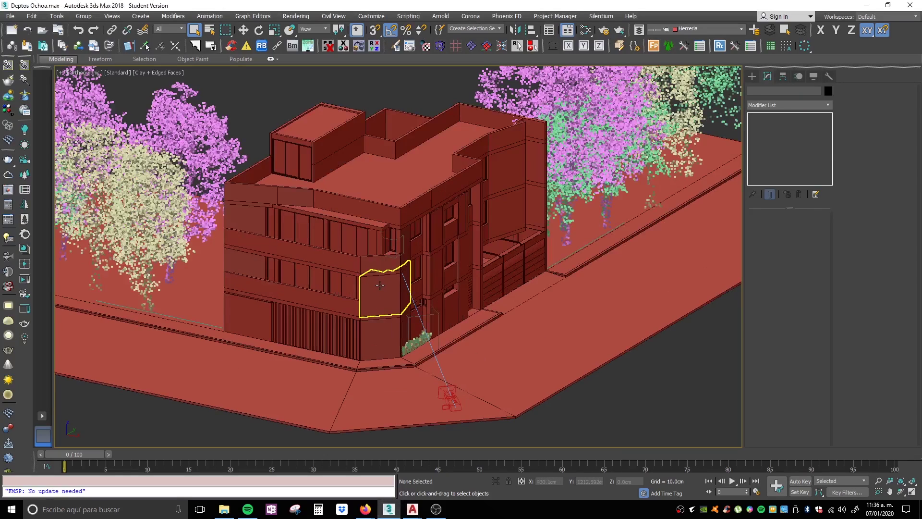
{"action": "left_click", "coordinate": [380, 285]}
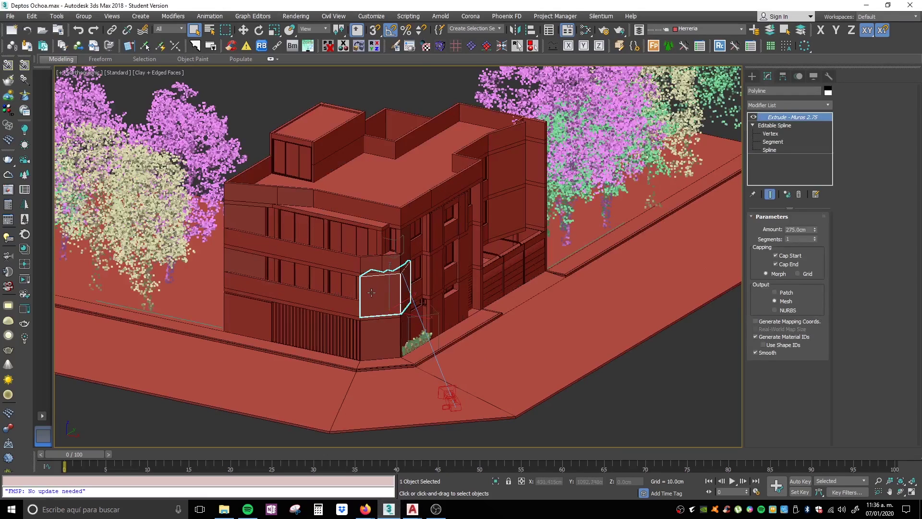
{"action": "left_click", "coordinate": [752, 125]}
{"action": "middle_click_drag", "start_coordinate": [458, 243], "coordinate": [470, 244]}
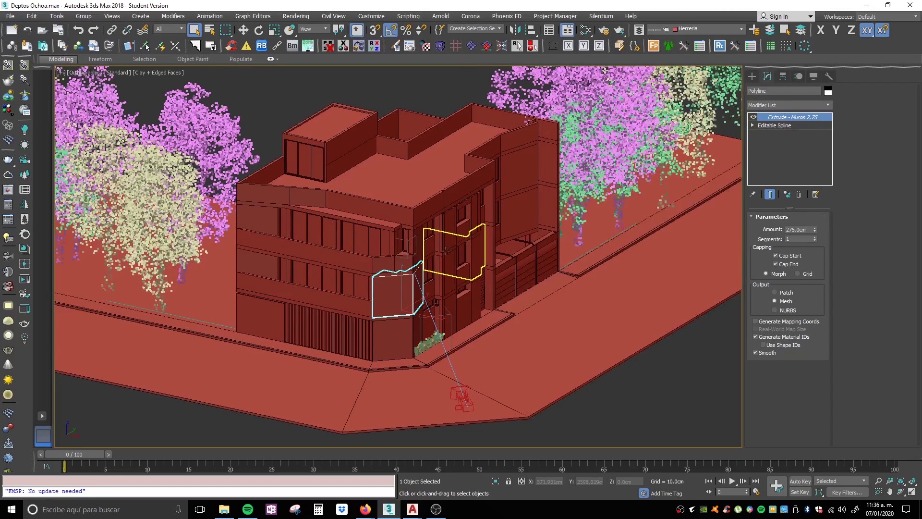
{"action": "left_click", "coordinate": [590, 388]}
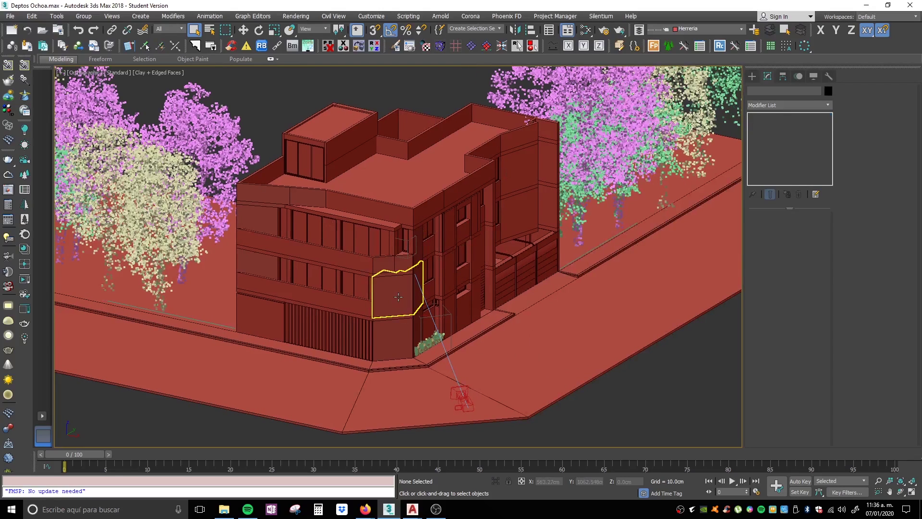
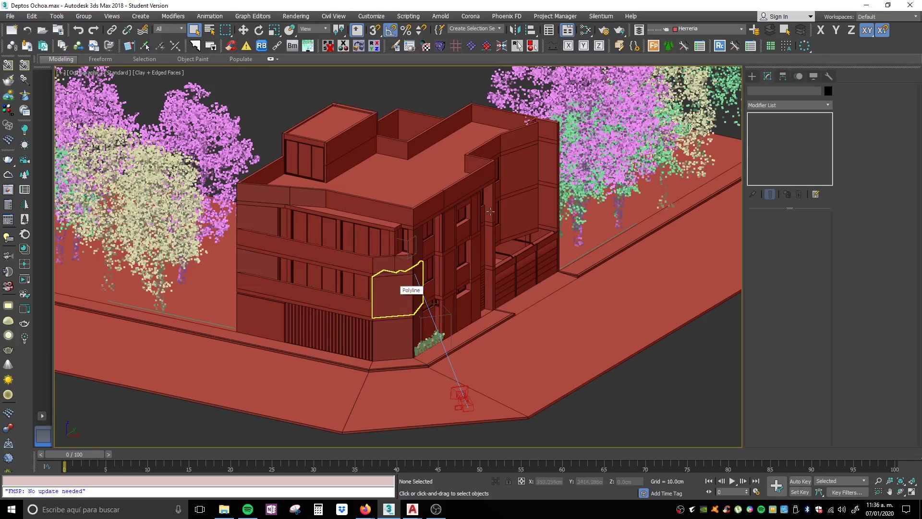
Select all Edit_Poly and Extrude objects through ModMod Zorb and isolate them in the viewport
{"action": "scroll", "coordinate": [355, 321], "scroll_direction": "down", "scroll_amount": 4}
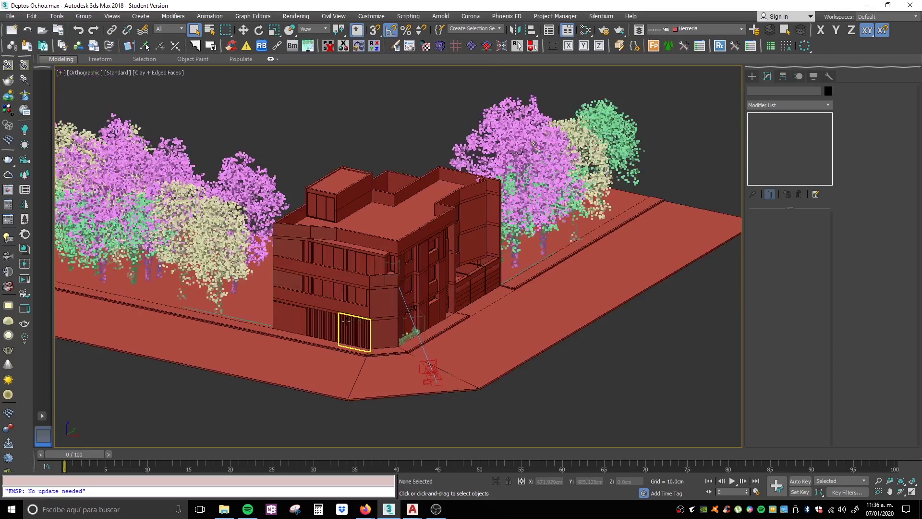
{"action": "scroll", "coordinate": [355, 322], "scroll_direction": "up", "scroll_amount": 5}
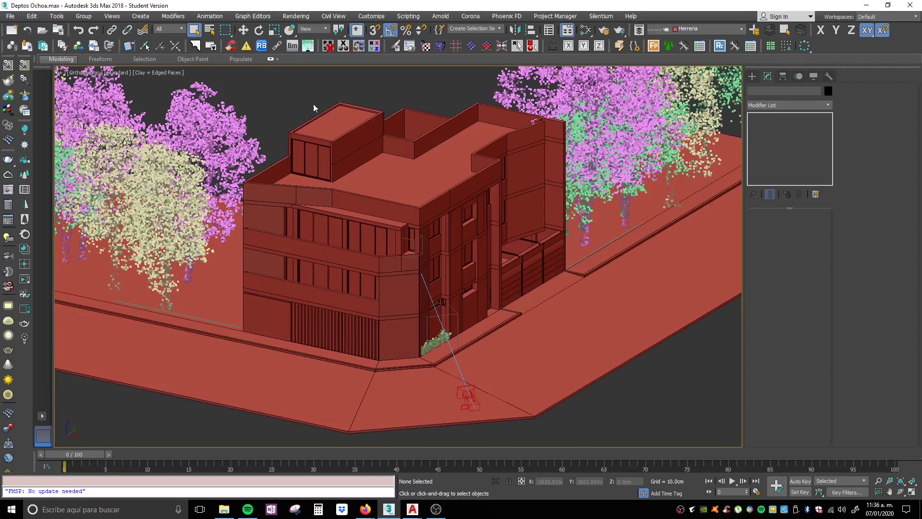
{"action": "left_click", "coordinate": [310, 49]}
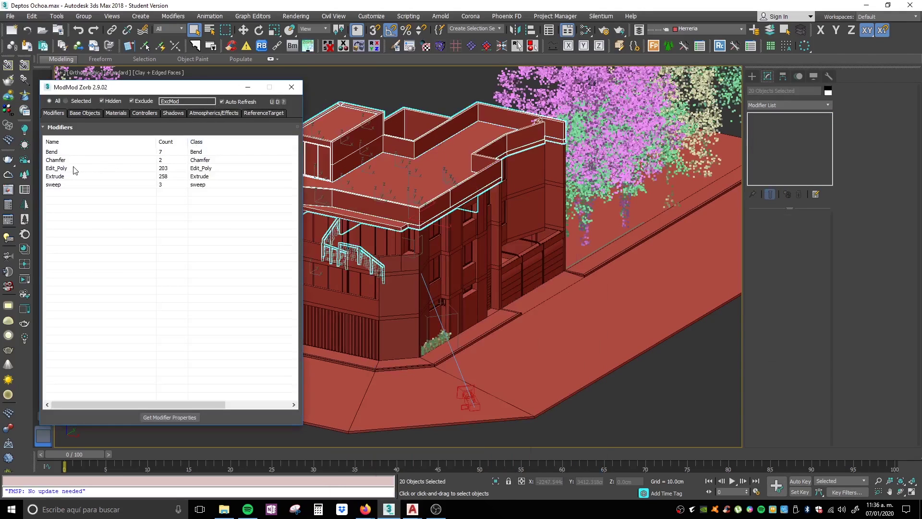
{"action": "right_click", "coordinate": [79, 169]}
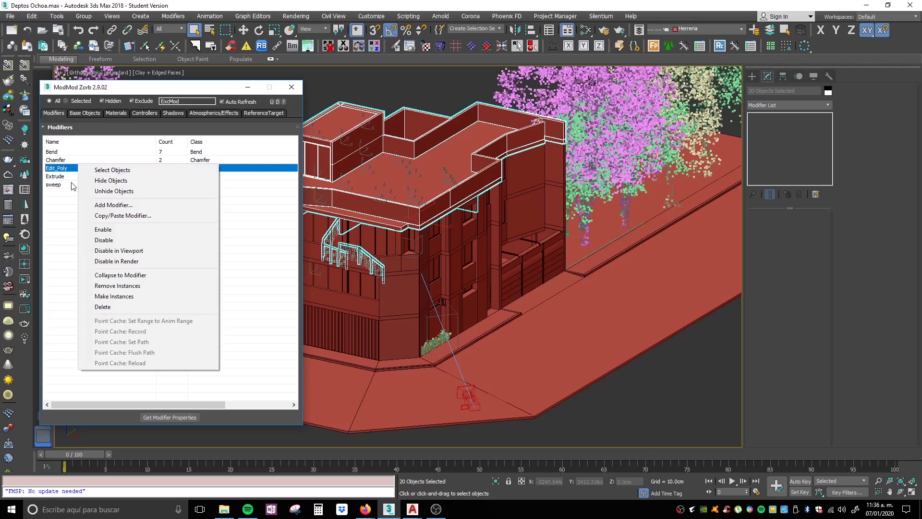
{"action": "left_click", "coordinate": [112, 171]}
{"action": "right_click", "coordinate": [80, 176]}
{"action": "left_click", "coordinate": [102, 178]}
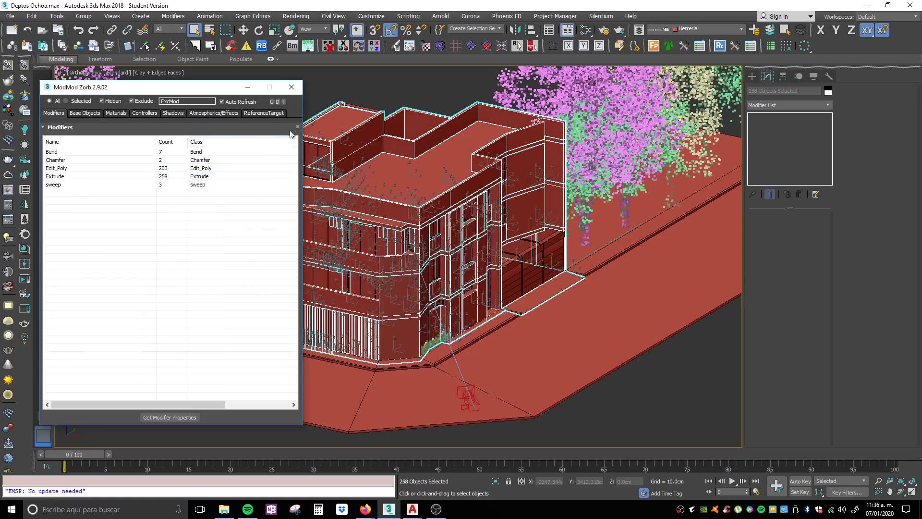
{"action": "left_click", "coordinate": [292, 87]}
{"action": "key", "text": "alt+q"}
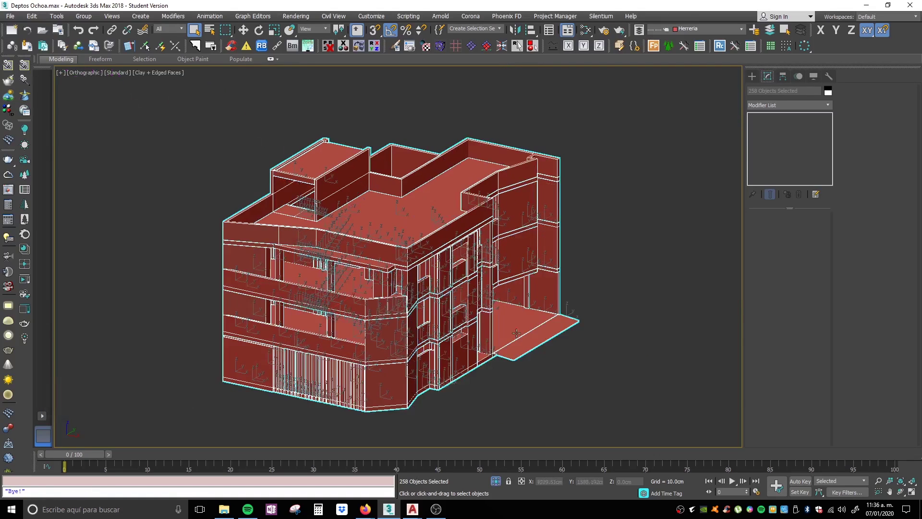
Inspect a single wall, the whole building and the roof slab, then clear the selection
{"action": "left_click", "coordinate": [519, 206]}
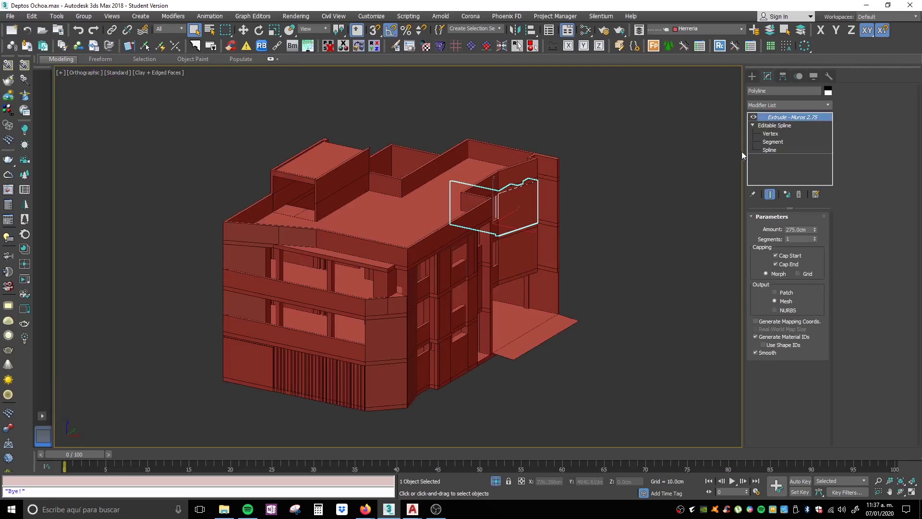
{"action": "left_click_drag", "start_coordinate": [653, 428], "coordinate": [226, 126]}
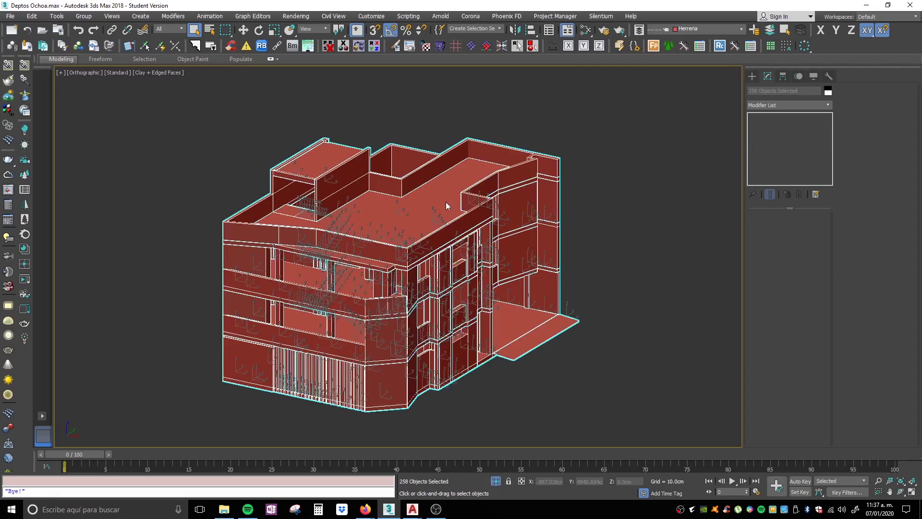
{"action": "left_click", "coordinate": [446, 215]}
{"action": "left_click", "coordinate": [632, 155]}
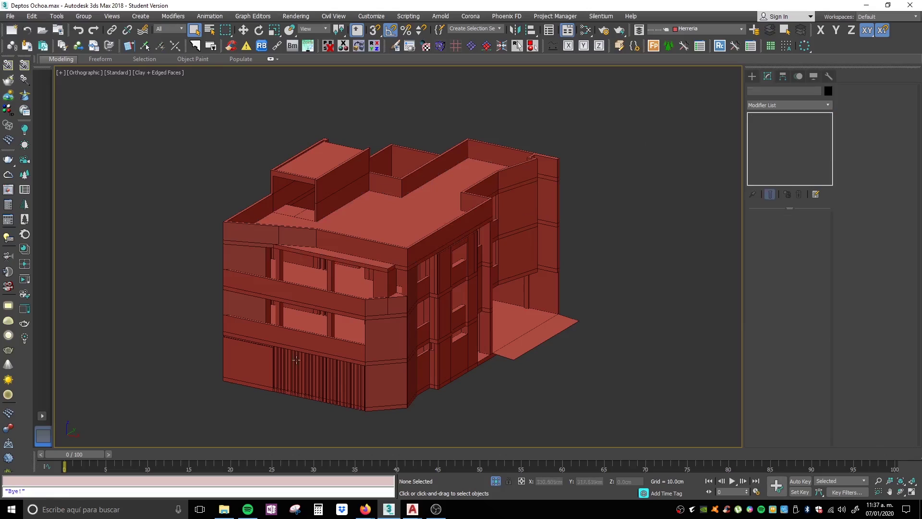
Exit isolation to restore trees and ground, check a ground-floor wall, and reopen ModMod Zorb
{"action": "key", "text": "alt+q"}
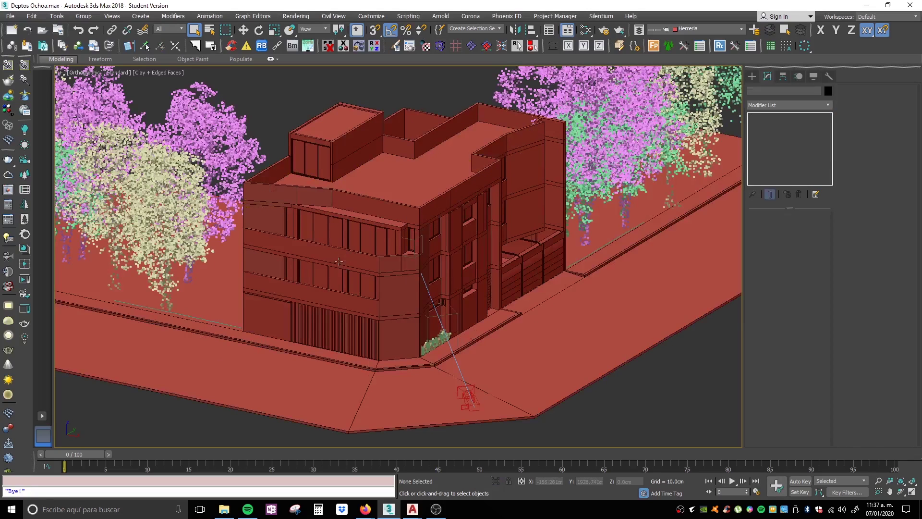
{"action": "left_click", "coordinate": [273, 323]}
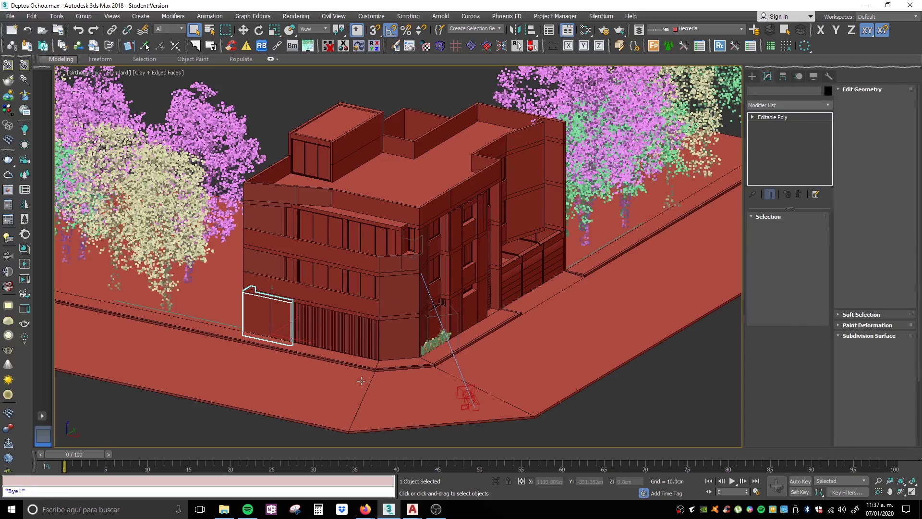
{"action": "left_click", "coordinate": [405, 88]}
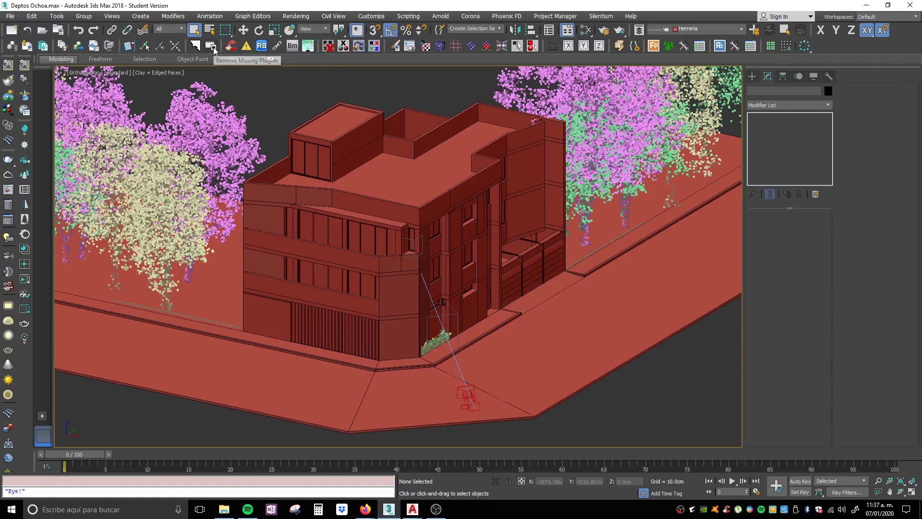
{"action": "left_click", "coordinate": [307, 46]}
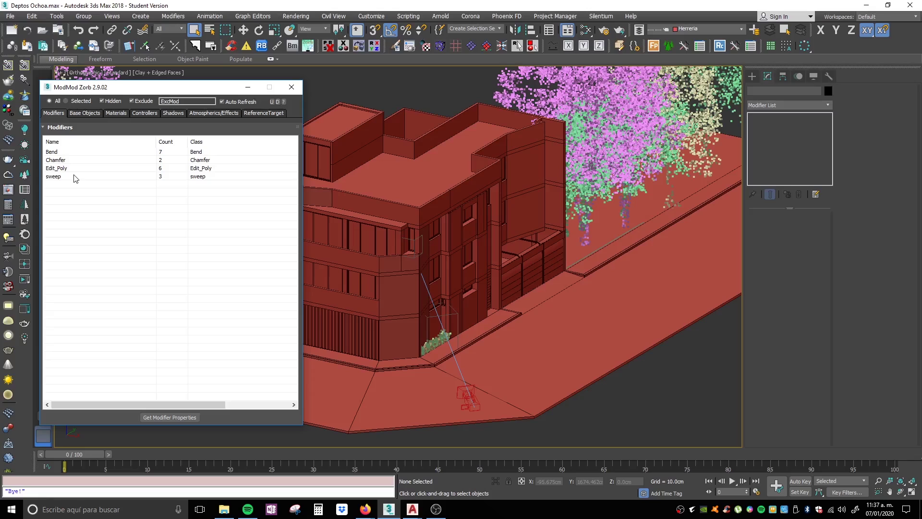
Select every object carrying the sweep modifier and close the overview
{"action": "left_click", "coordinate": [74, 178]}
{"action": "right_click", "coordinate": [75, 178]}
{"action": "left_click", "coordinate": [96, 176]}
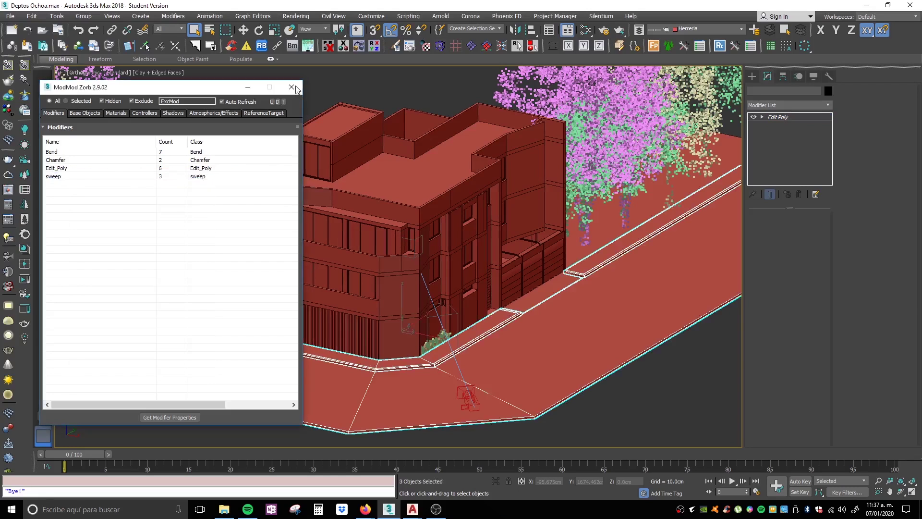
{"action": "left_click", "coordinate": [292, 87]}
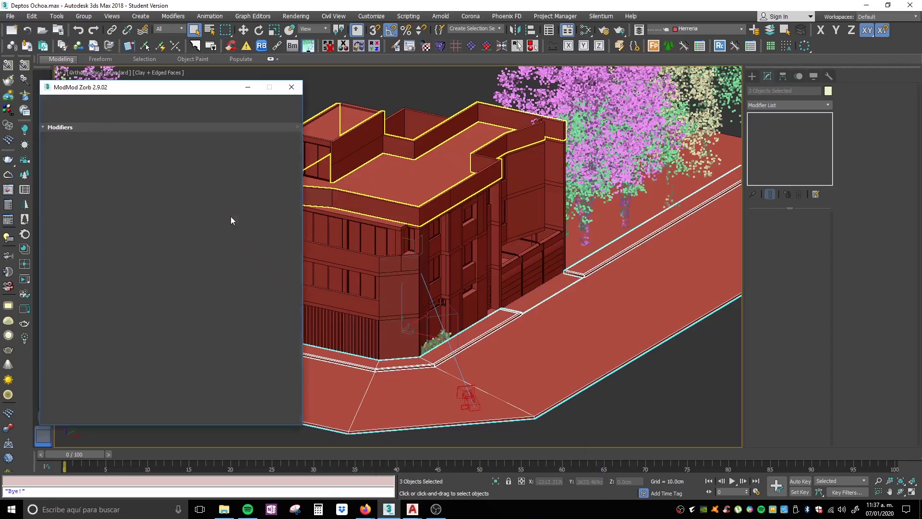
Select every Edit_Poly object, close ModMod Zorb, and clear the selection in the viewport
{"action": "left_click", "coordinate": [78, 161]}
{"action": "right_click", "coordinate": [78, 161]}
{"action": "left_click", "coordinate": [96, 162]}
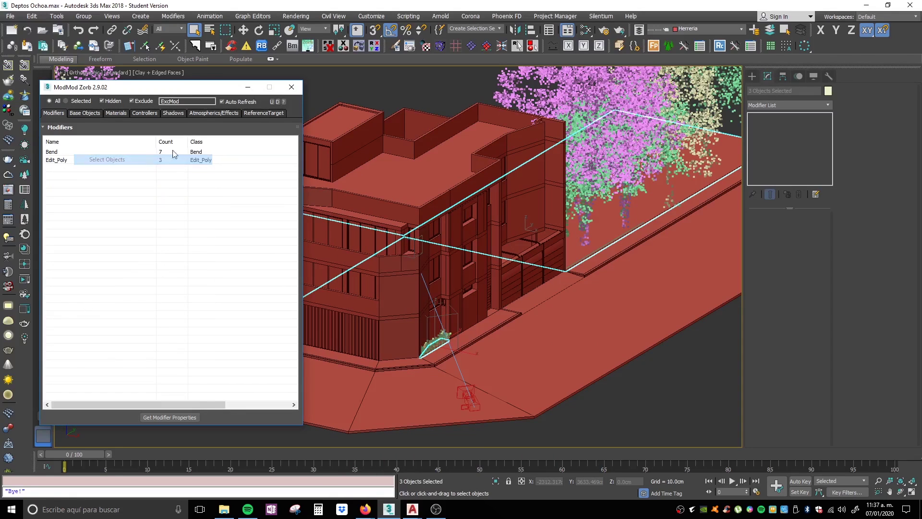
{"action": "left_click", "coordinate": [291, 87]}
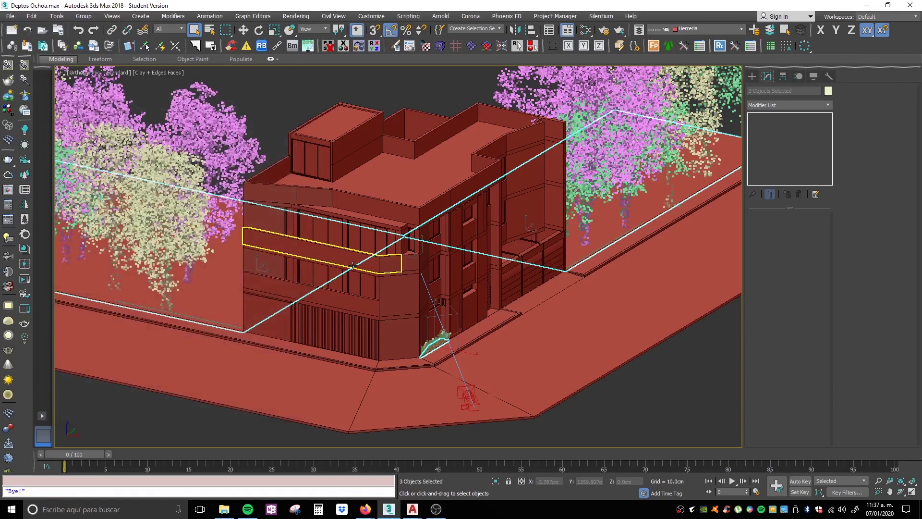
{"action": "scroll", "coordinate": [252, 268], "scroll_direction": "down", "scroll_amount": 3}
{"action": "left_click", "coordinate": [522, 366]}
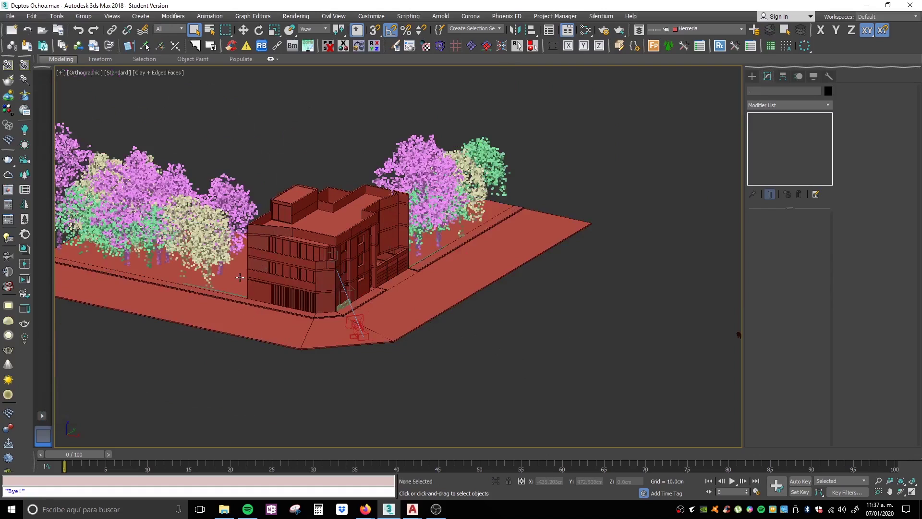
{"action": "scroll", "coordinate": [183, 149], "scroll_direction": "up", "scroll_amount": 3}
Export the scene as the AutoCAD 2013 DWG 'Casa ej' and view it in AutoCAD
{"action": "left_click", "coordinate": [10, 16]}
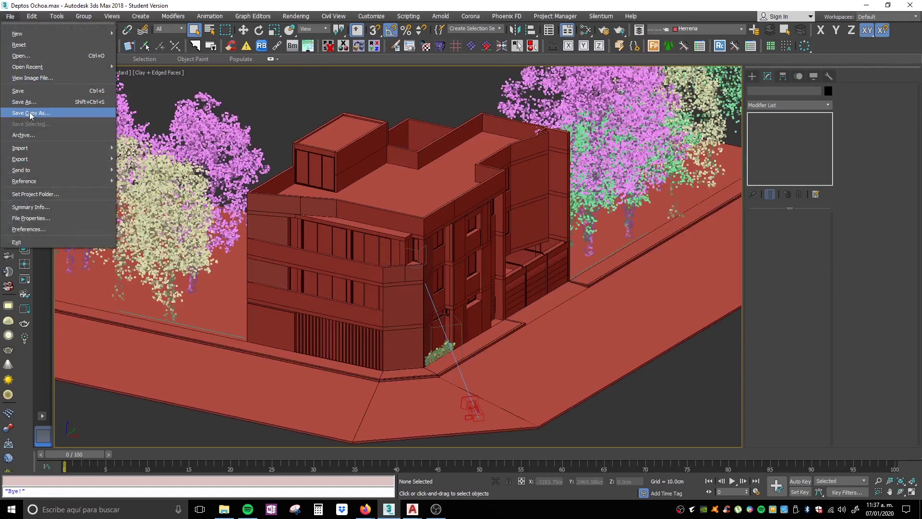
{"action": "mouse_move", "coordinate": [38, 159]}
{"action": "left_click", "coordinate": [139, 165]}
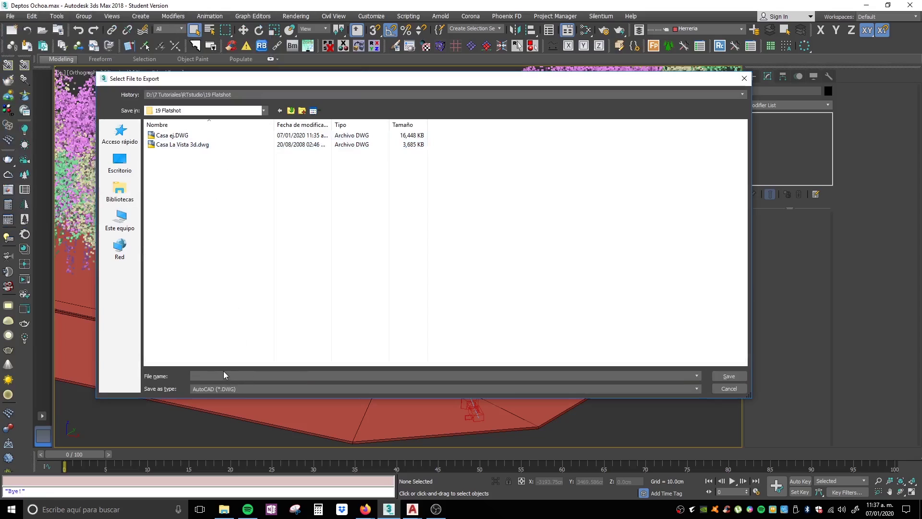
{"action": "type", "text": "Casa ej2"}
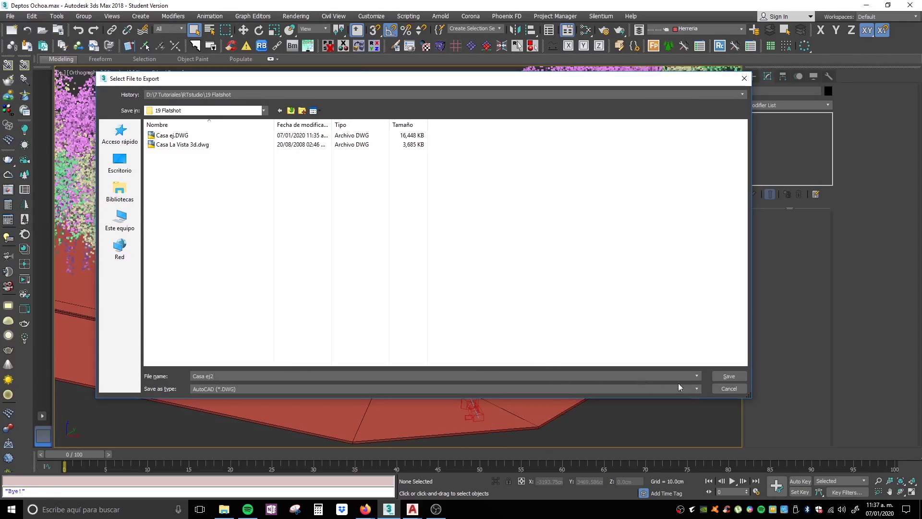
{"action": "left_click", "coordinate": [728, 375]}
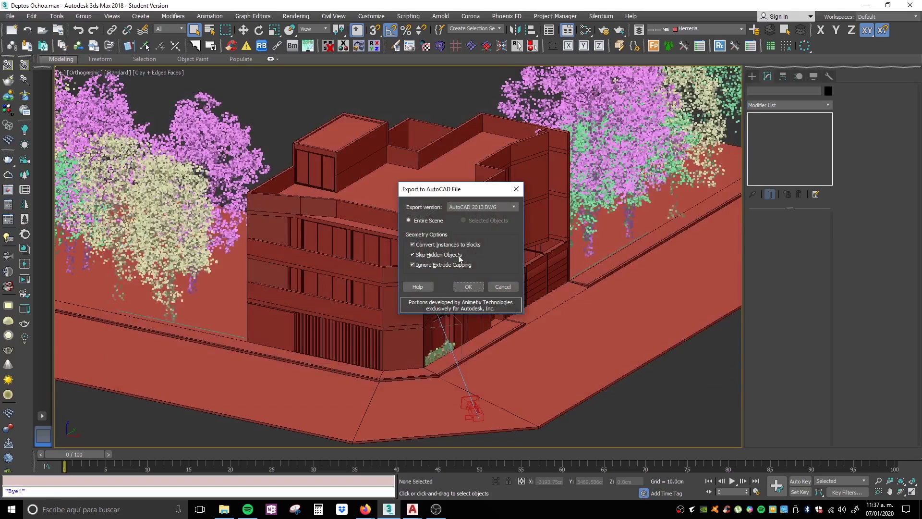
{"action": "left_click", "coordinate": [471, 287]}
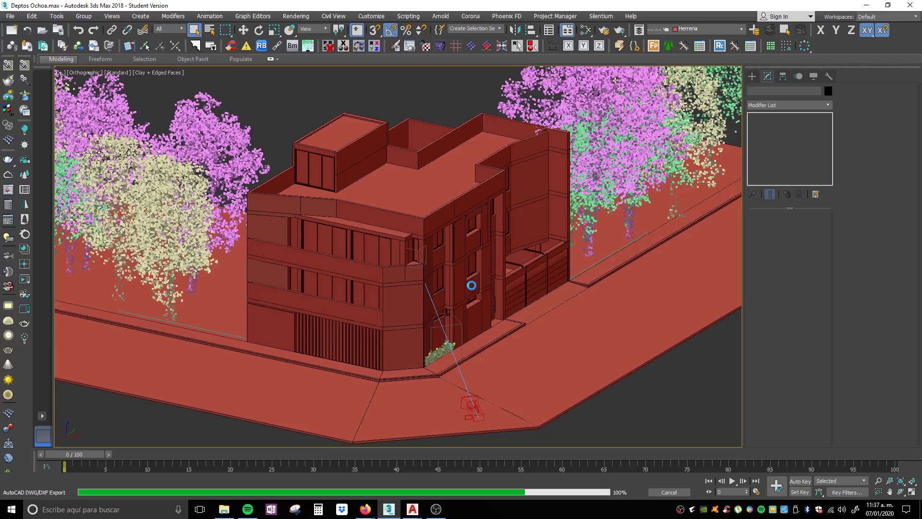
{"action": "mouse_move", "coordinate": [412, 509]}
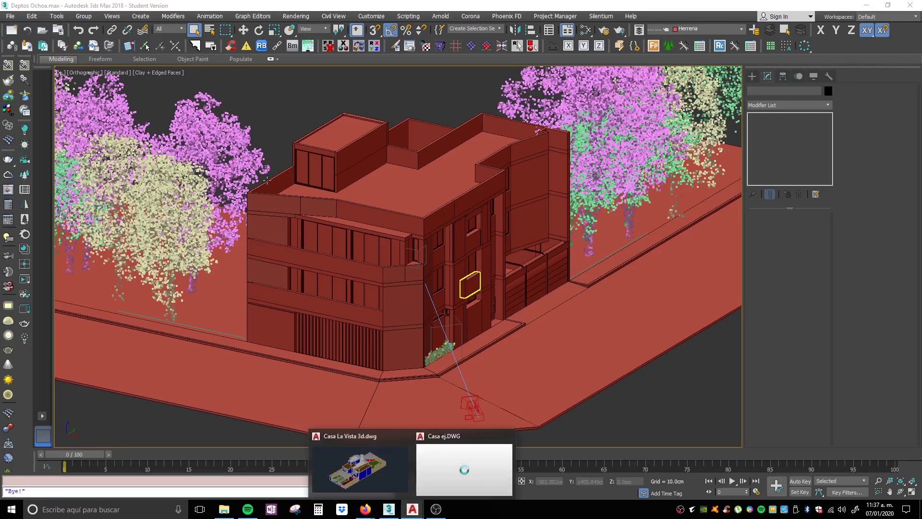
{"action": "left_click", "coordinate": [436, 480]}
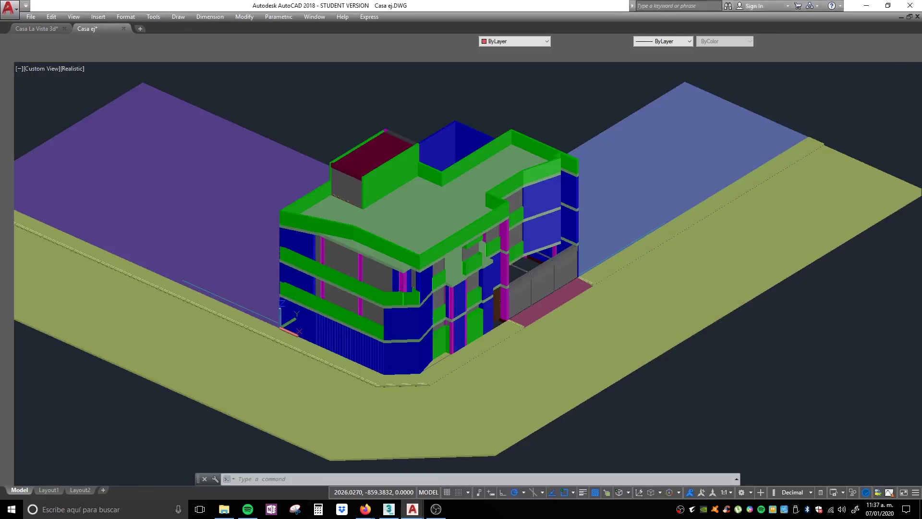
Open Casa ej2.DWG from the 19 Flatshot folder
{"action": "left_click", "coordinate": [29, 22]}
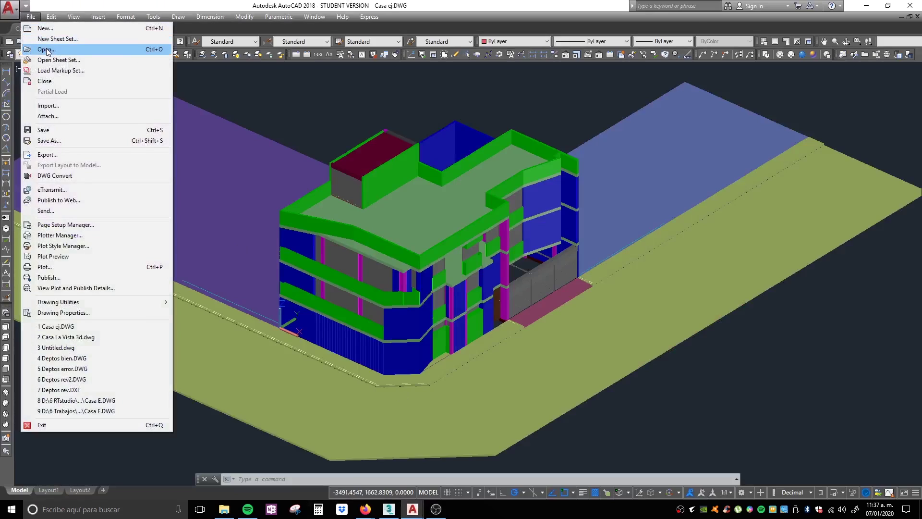
{"action": "left_click", "coordinate": [46, 49]}
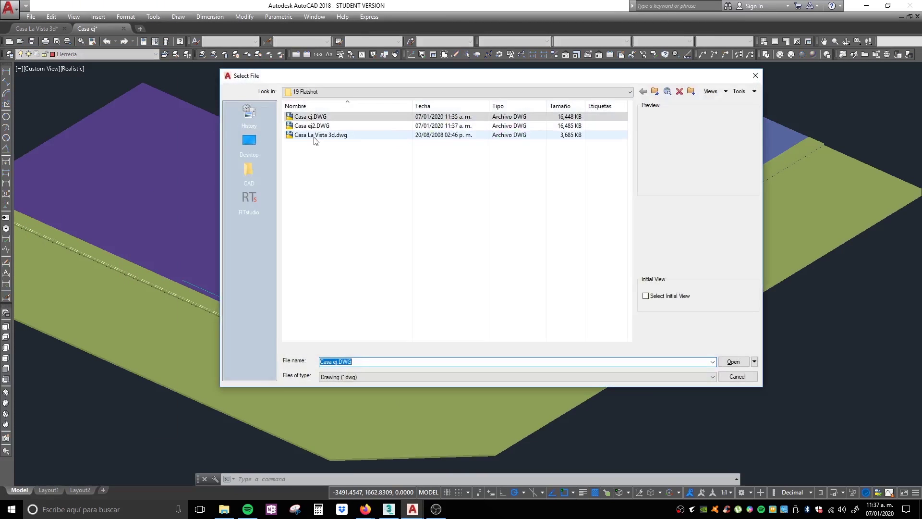
{"action": "double_click", "coordinate": [312, 125]}
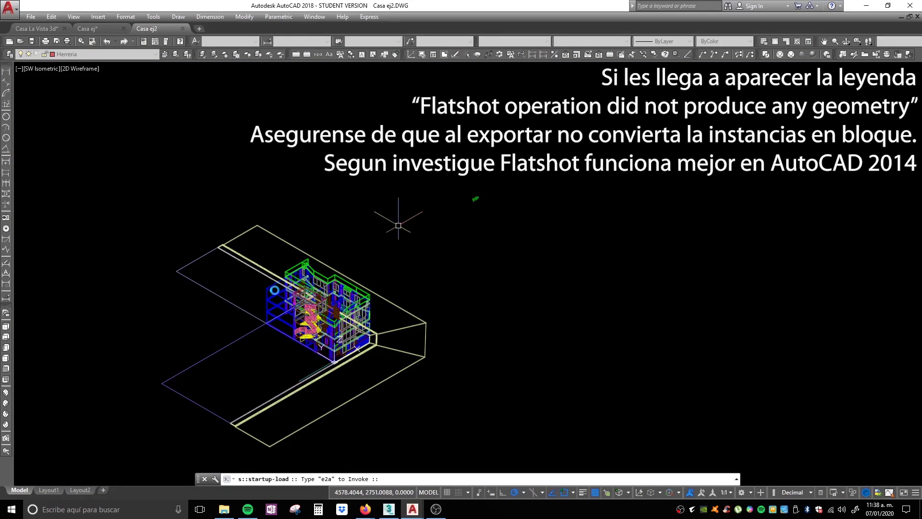
Switch the house to the Realistic visual style and orbit around it
{"action": "scroll", "coordinate": [288, 292], "scroll_direction": "up", "scroll_amount": 4}
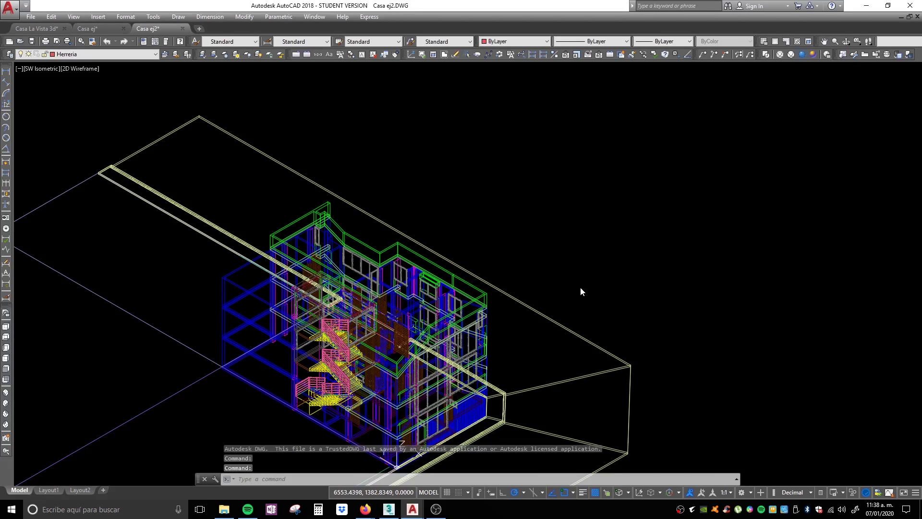
{"action": "left_click", "coordinate": [802, 54]}
{"action": "middle_click_drag", "start_coordinate": [607, 288], "coordinate": [432, 317], "text": "shift"}
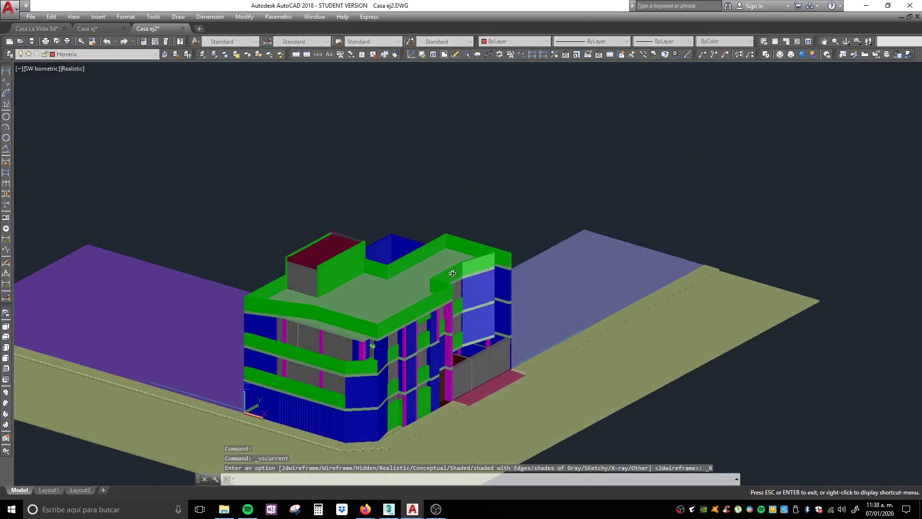
{"action": "scroll", "coordinate": [421, 339], "scroll_direction": "up", "scroll_amount": 10}
{"action": "scroll", "coordinate": [420, 338], "scroll_direction": "down", "scroll_amount": 10}
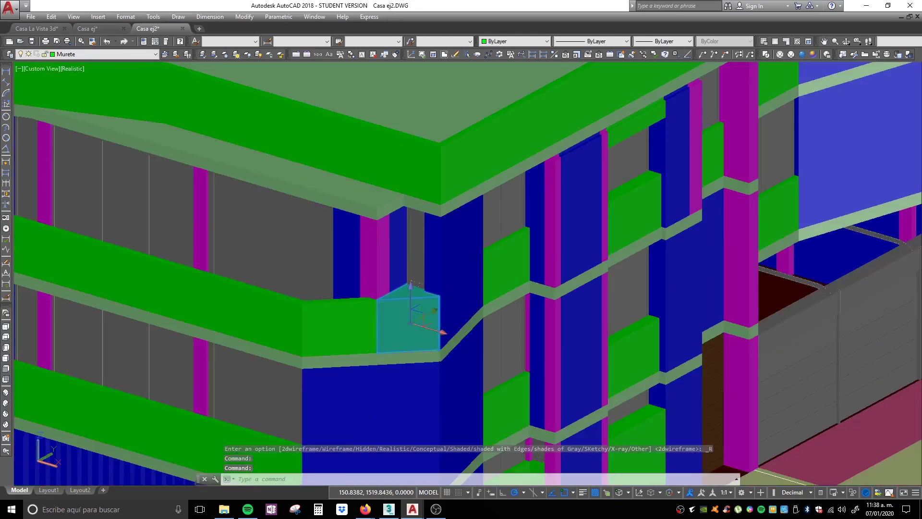
{"action": "key", "text": "Escape"}
{"action": "key", "text": "Escape"}
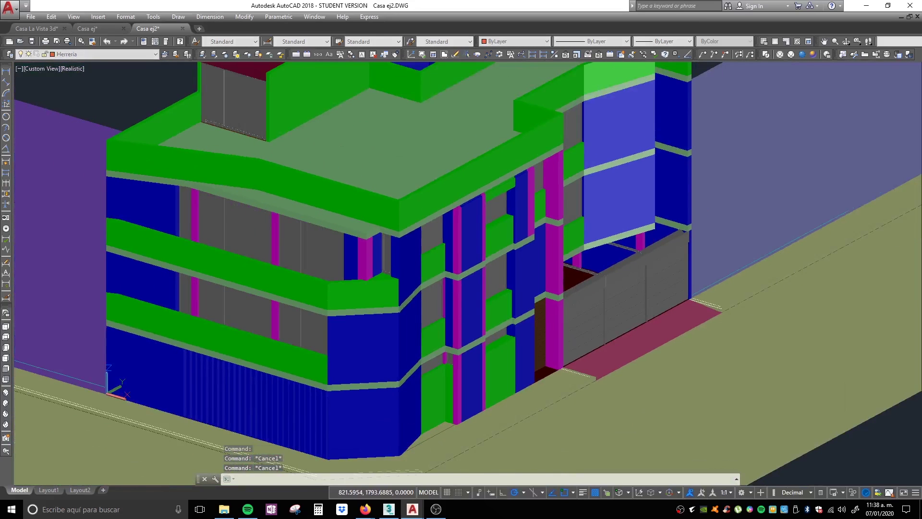
{"action": "scroll", "coordinate": [384, 255], "scroll_direction": "down", "scroll_amount": 10}
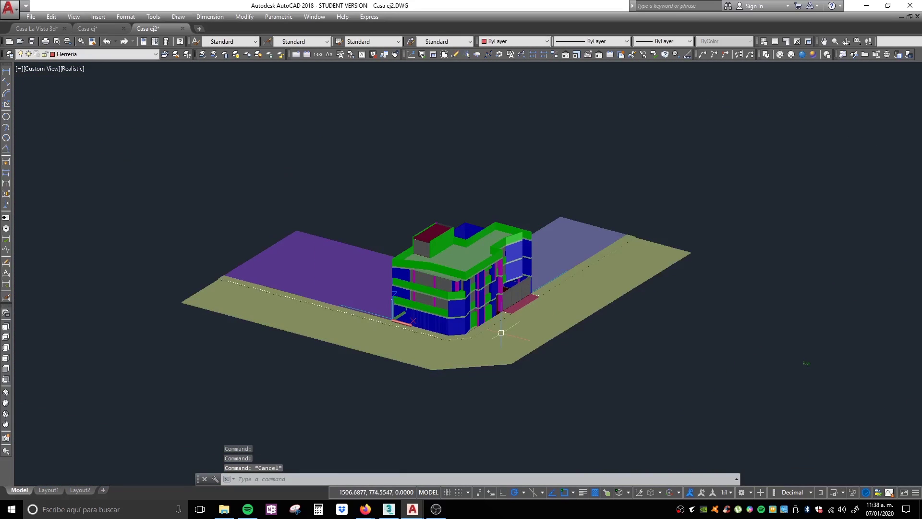
{"action": "key", "text": "Escape"}
{"action": "scroll", "coordinate": [571, 336], "scroll_direction": "up", "scroll_amount": 3}
{"action": "scroll", "coordinate": [836, 336], "scroll_direction": "up", "scroll_amount": 2}
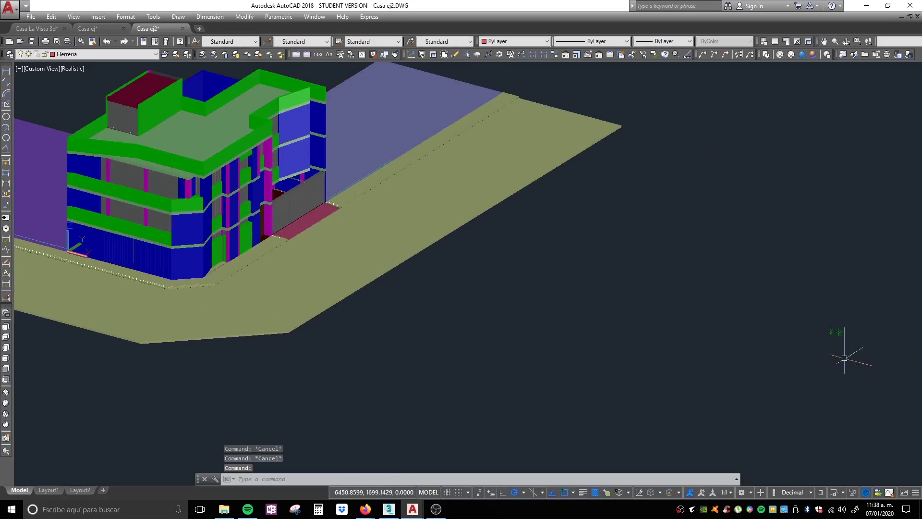
Window-select and erase the four stray objects right of the lot, then recenter on the house
{"action": "left_click", "coordinate": [864, 371]}
{"action": "left_click", "coordinate": [781, 295]}
{"action": "key", "text": "Delete"}
{"action": "middle_click_drag", "start_coordinate": [319, 311], "coordinate": [427, 350]}
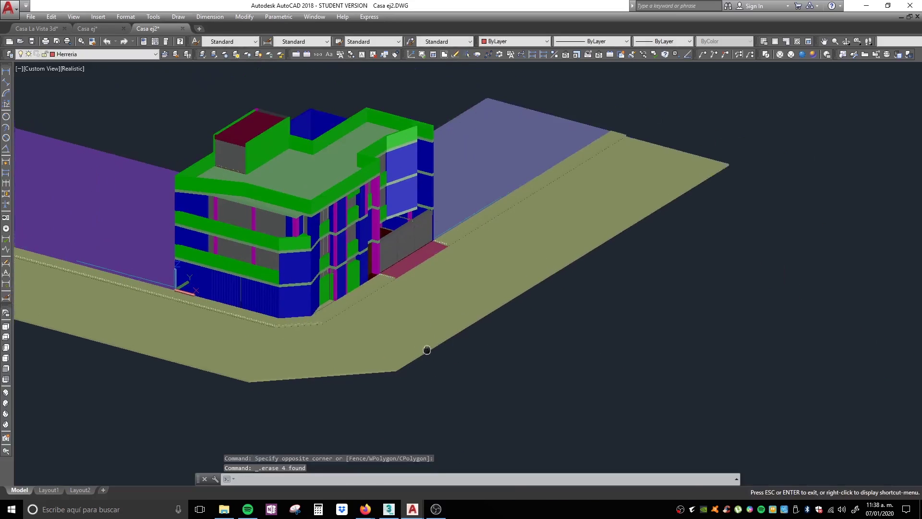
{"action": "scroll", "coordinate": [427, 349], "scroll_direction": "up", "scroll_amount": 2}
{"action": "key", "text": "Escape"}
{"action": "scroll", "coordinate": [420, 355], "scroll_direction": "up", "scroll_amount": 2}
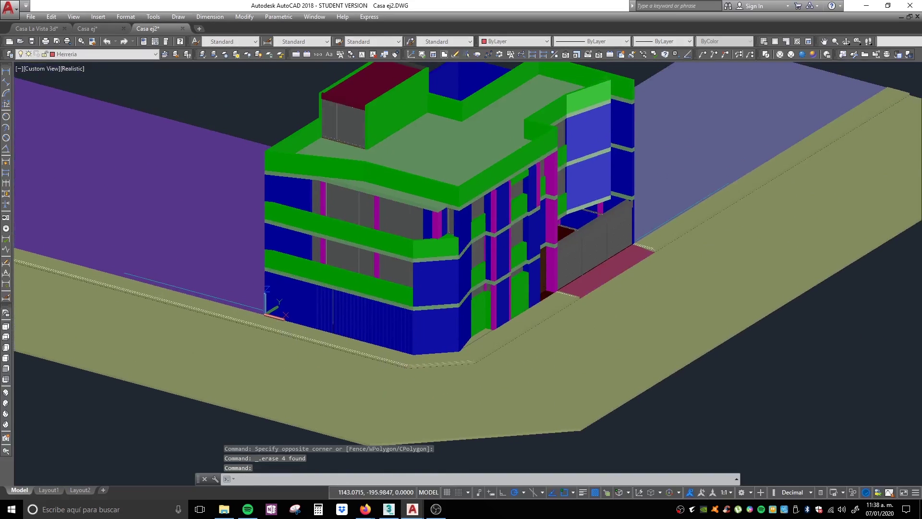
{"action": "key", "text": "Escape"}
{"action": "key", "text": "Escape"}
{"action": "middle_click_drag", "start_coordinate": [455, 432], "coordinate": [403, 426]}
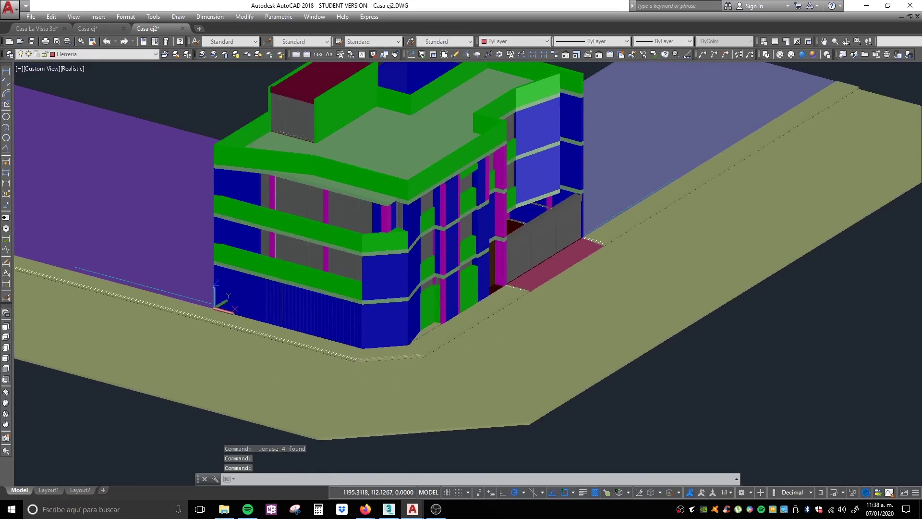
In the Deptos Ochoa scene, select the building to inspect it, then deselect it
{"action": "left_click", "coordinate": [388, 513]}
{"action": "left_click", "coordinate": [419, 218]}
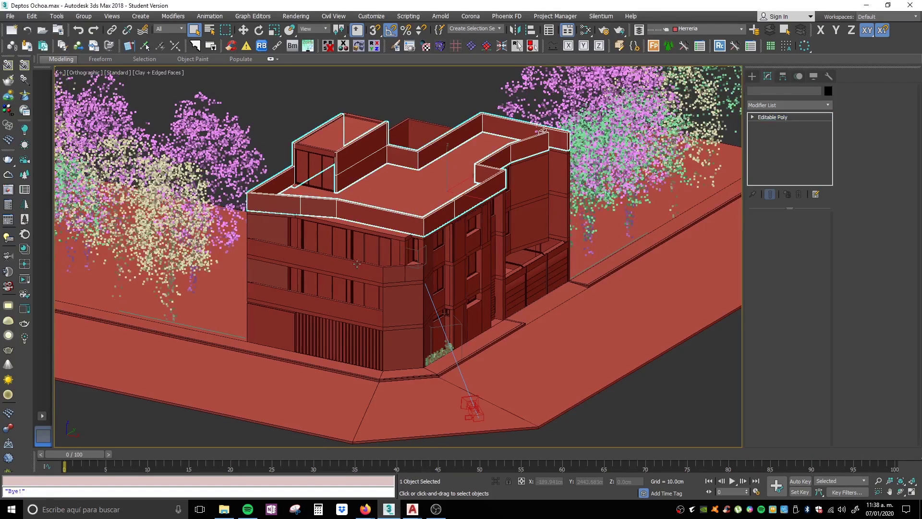
{"action": "middle_click_drag", "start_coordinate": [395, 266], "coordinate": [381, 268]}
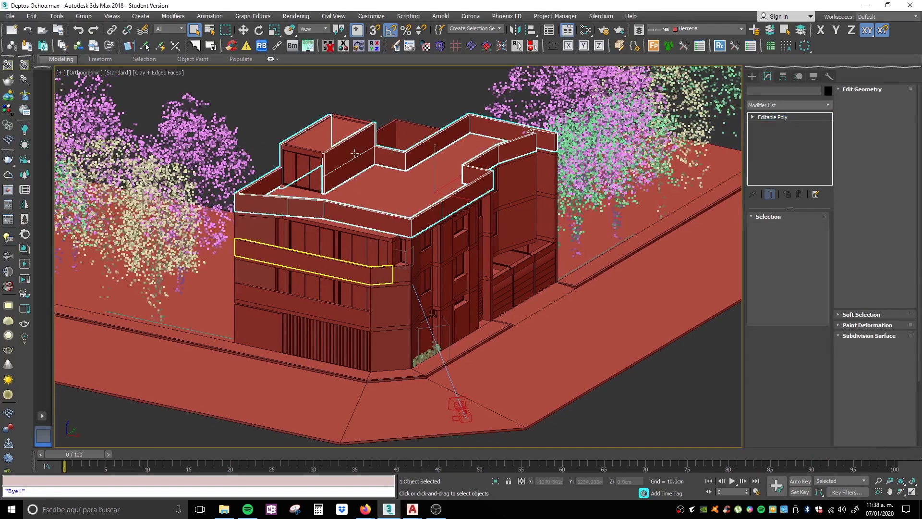
{"action": "left_click", "coordinate": [397, 108]}
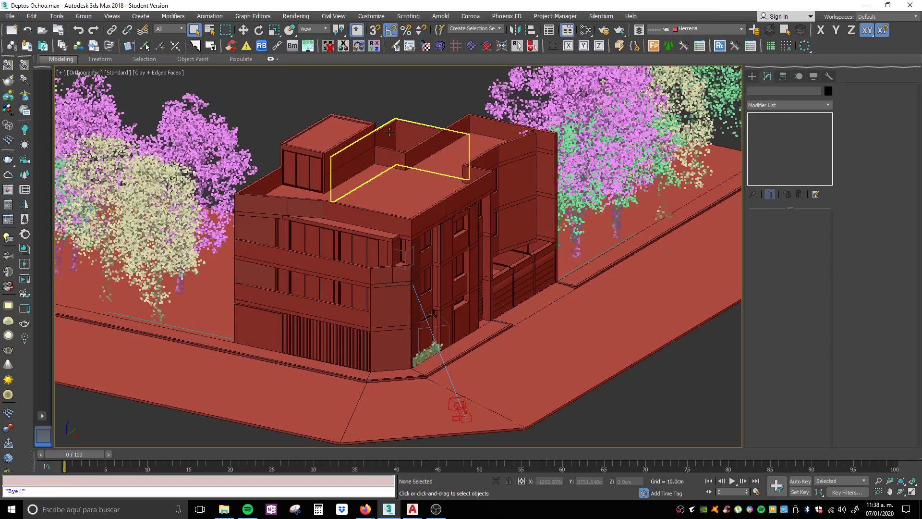
Inspect the roof box Polyline035 and the roof slab, then return to Casa ej2.DWG
{"action": "left_click", "coordinate": [388, 131]}
{"action": "left_click", "coordinate": [407, 102]}
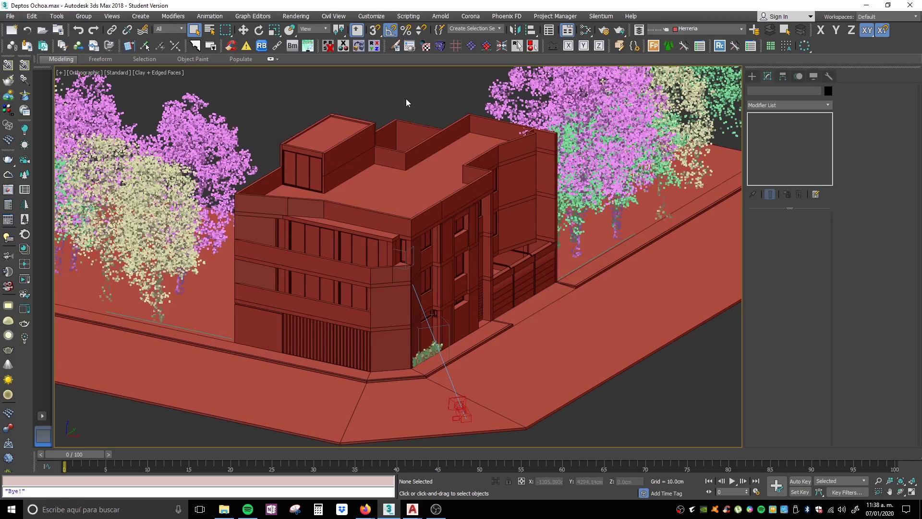
{"action": "left_click", "coordinate": [419, 143]}
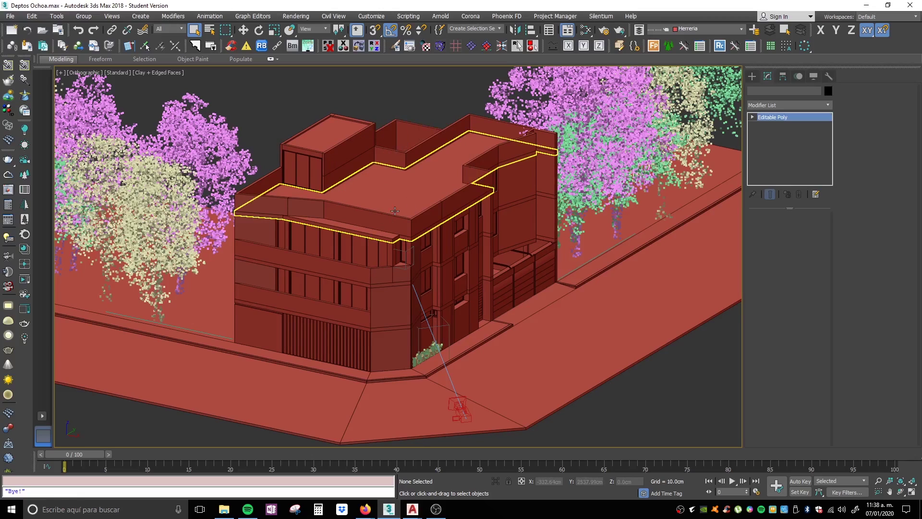
{"action": "left_click", "coordinate": [427, 100]}
{"action": "mouse_move", "coordinate": [412, 509]}
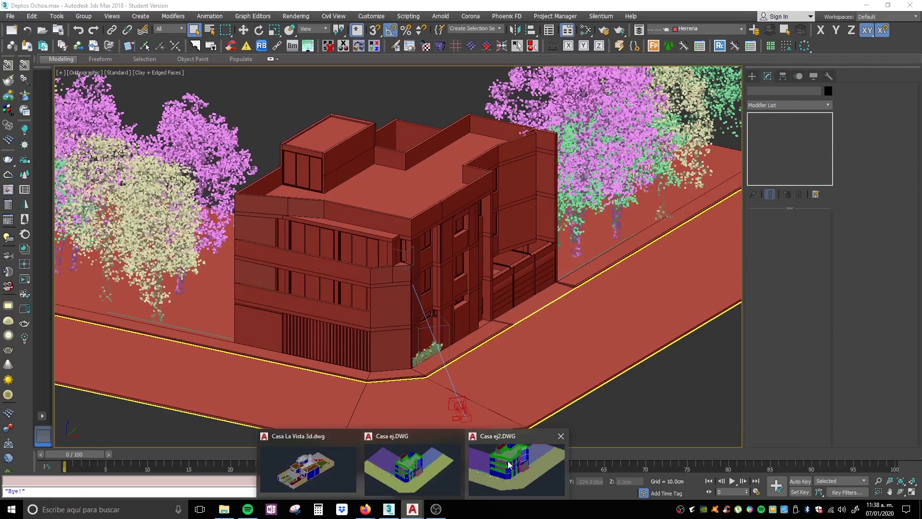
{"action": "left_click", "coordinate": [509, 464]}
{"action": "scroll", "coordinate": [397, 254], "scroll_direction": "down", "scroll_amount": 4}
Zoom into a close-up of the shaded house and check one of its walls
{"action": "middle_click_drag", "start_coordinate": [392, 307], "coordinate": [361, 233]}
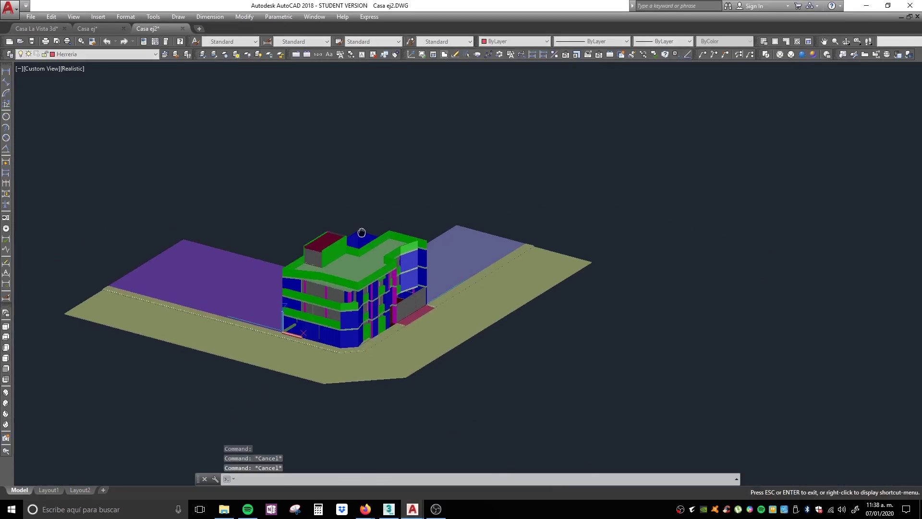
{"action": "key", "text": "Escape"}
{"action": "scroll", "coordinate": [423, 386], "scroll_direction": "up", "scroll_amount": 3}
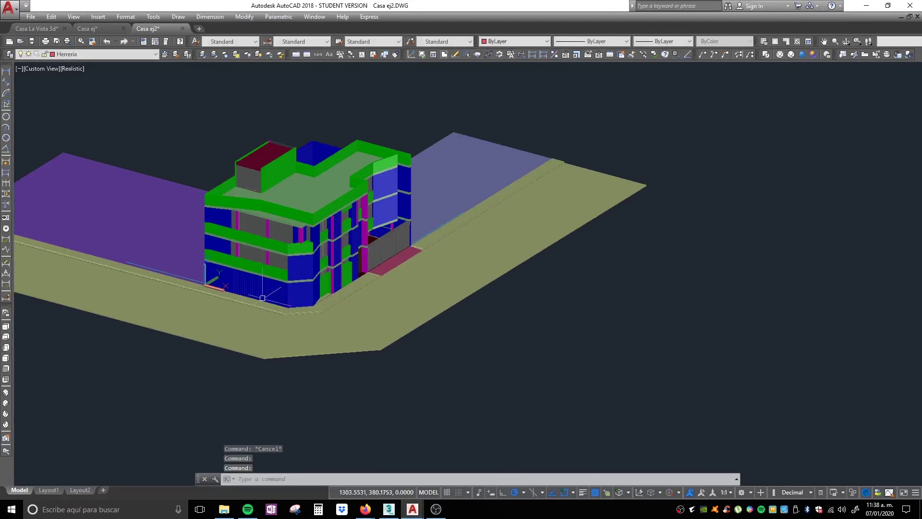
{"action": "scroll", "coordinate": [242, 288], "scroll_direction": "up", "scroll_amount": 5}
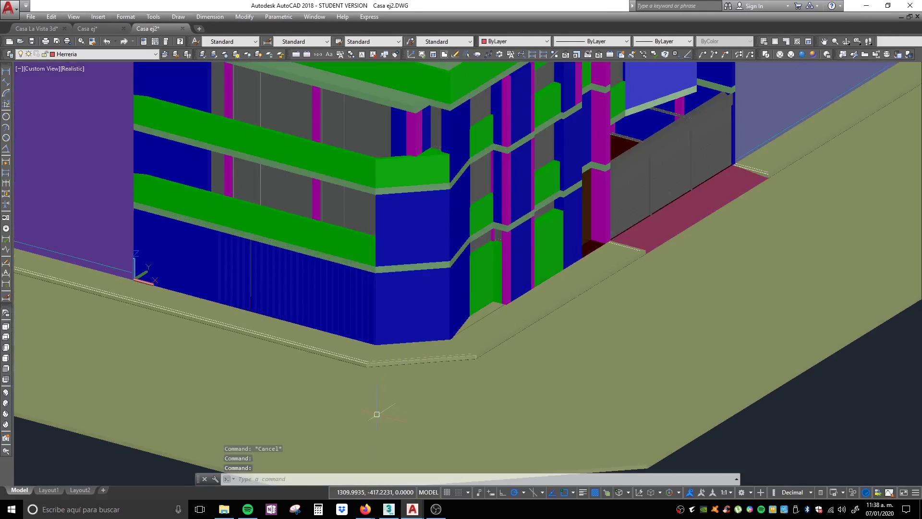
{"action": "scroll", "coordinate": [504, 158], "scroll_direction": "up", "scroll_amount": 4}
{"action": "scroll", "coordinate": [438, 241], "scroll_direction": "up", "scroll_amount": 3}
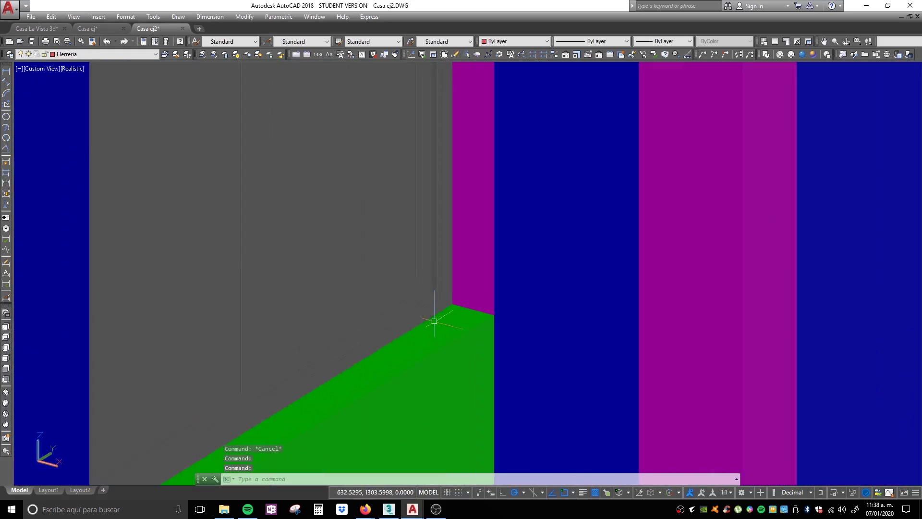
{"action": "scroll", "coordinate": [432, 288], "scroll_direction": "up", "scroll_amount": 3}
{"action": "left_click", "coordinate": [422, 305]}
{"action": "scroll", "coordinate": [423, 303], "scroll_direction": "up", "scroll_amount": 3}
{"action": "key", "text": "Escape"}
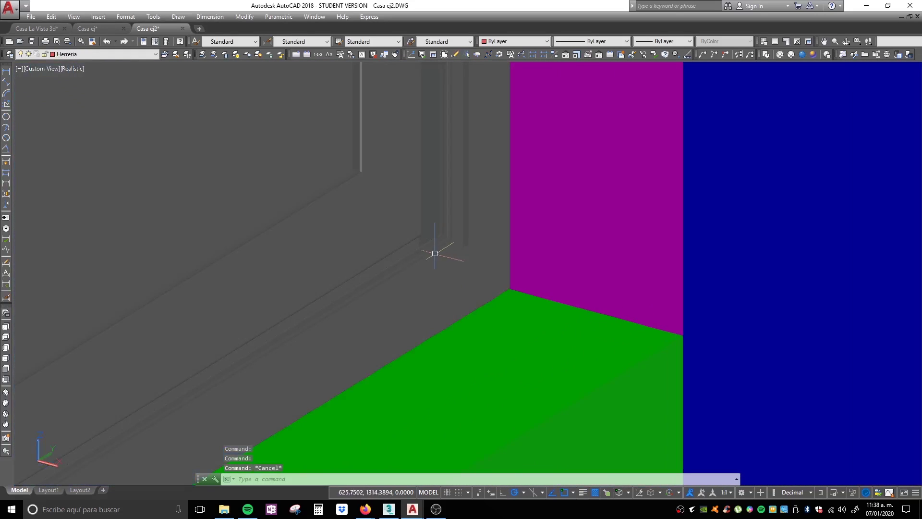
{"action": "scroll", "coordinate": [435, 253], "scroll_direction": "down", "scroll_amount": 8}
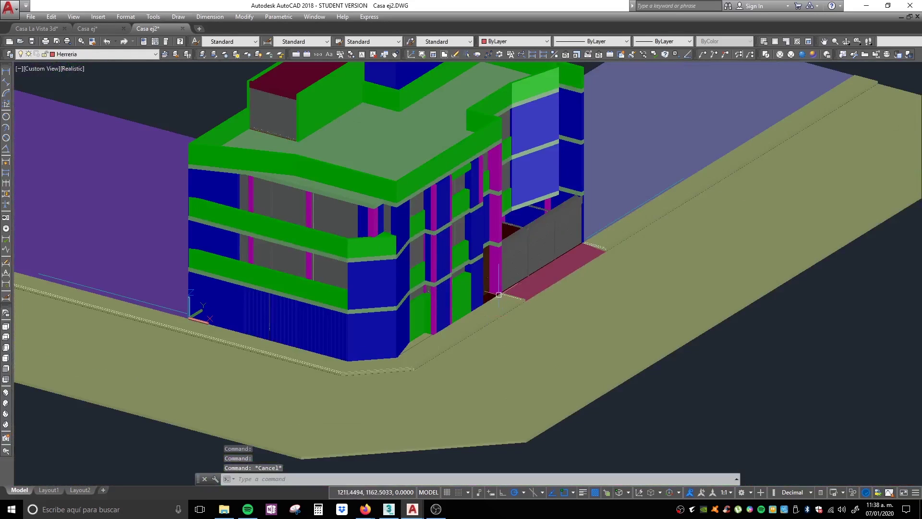
Orbit to an oblique corner view and make layer 0 current instead of Herreria
{"action": "middle_click_drag", "start_coordinate": [499, 295], "coordinate": [519, 298], "text": "shift"}
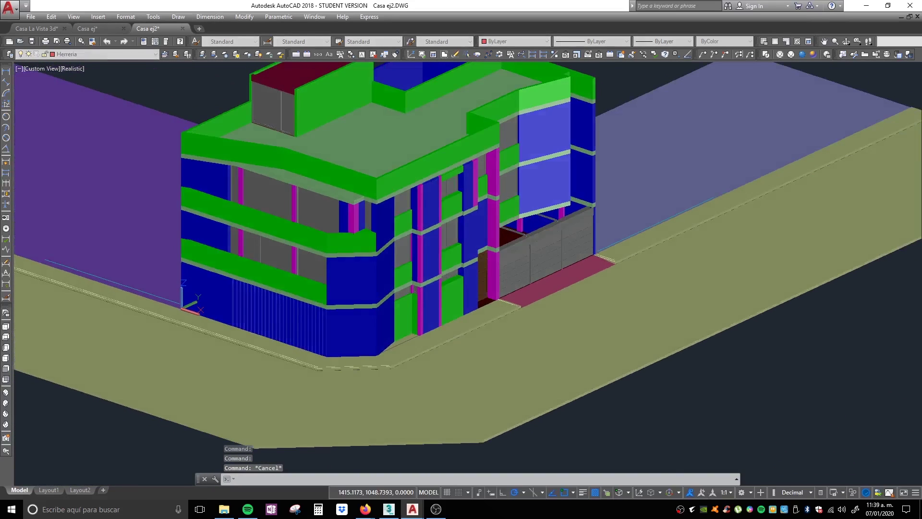
{"action": "scroll", "coordinate": [336, 269], "scroll_direction": "down", "scroll_amount": 3}
{"action": "mouse_move", "coordinate": [336, 269]}
{"action": "middle_mouse_down", "text": "shift"}
{"action": "mouse_move", "coordinate": [319, 243]}
{"action": "mouse_move", "coordinate": [341, 274]}
{"action": "middle_mouse_up", "text": "shift"}
{"action": "left_click", "coordinate": [101, 57]}
{"action": "left_click", "coordinate": [59, 64]}
{"action": "left_click", "coordinate": [87, 57]}
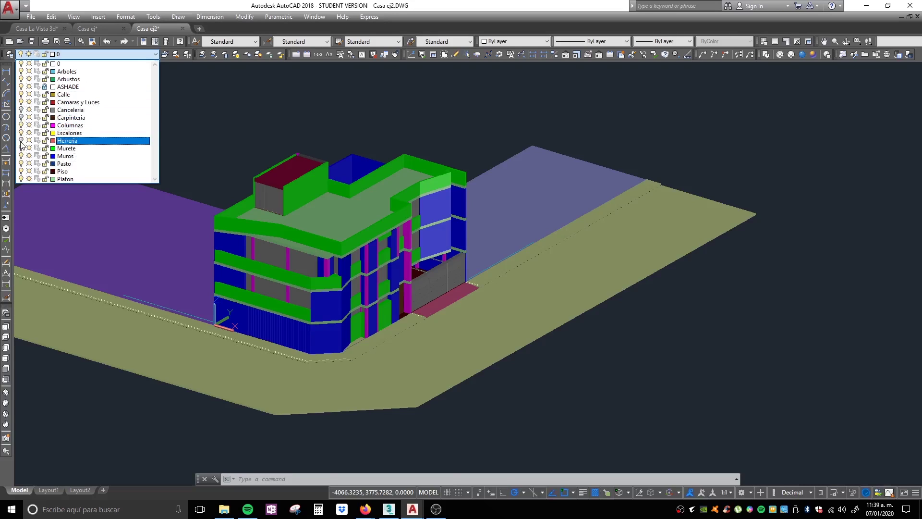
Try Flatshot, then list the properties of the street ground mesh
{"action": "left_click", "coordinate": [252, 110]}
{"action": "middle_click_drag", "start_coordinate": [481, 323], "coordinate": [404, 251]}
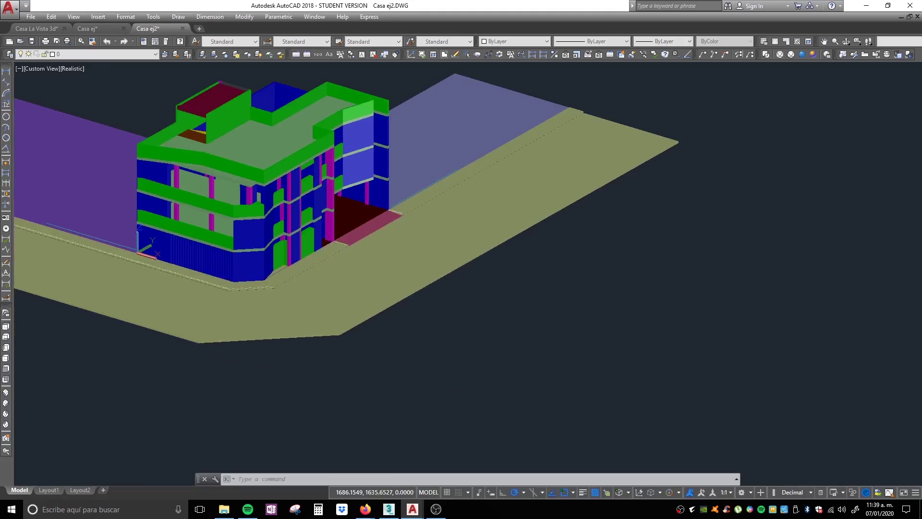
{"action": "scroll", "coordinate": [404, 251], "scroll_direction": "down", "scroll_amount": 2}
{"action": "type", "text": "flatsho"}
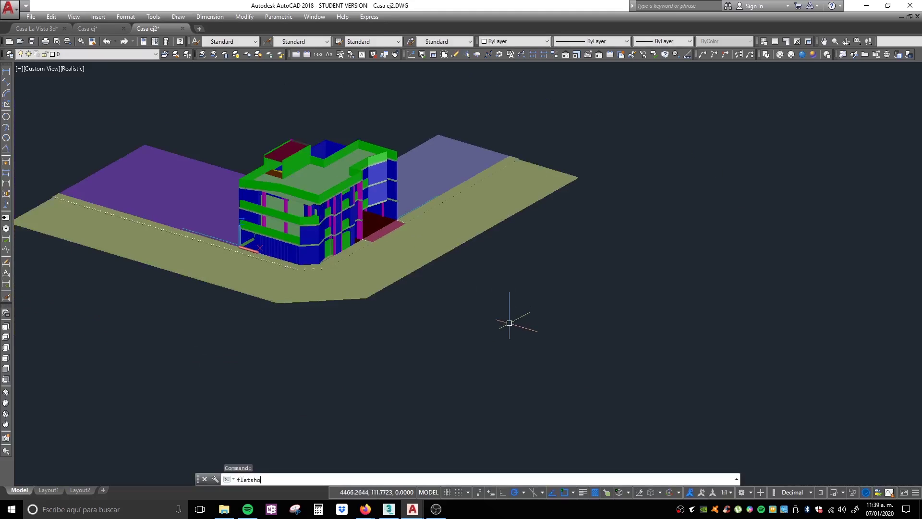
{"action": "type", "text": "t"}
{"action": "key", "text": "Return"}
{"action": "key", "text": "Escape"}
{"action": "left_click", "coordinate": [364, 280]}
{"action": "type", "text": "li"}
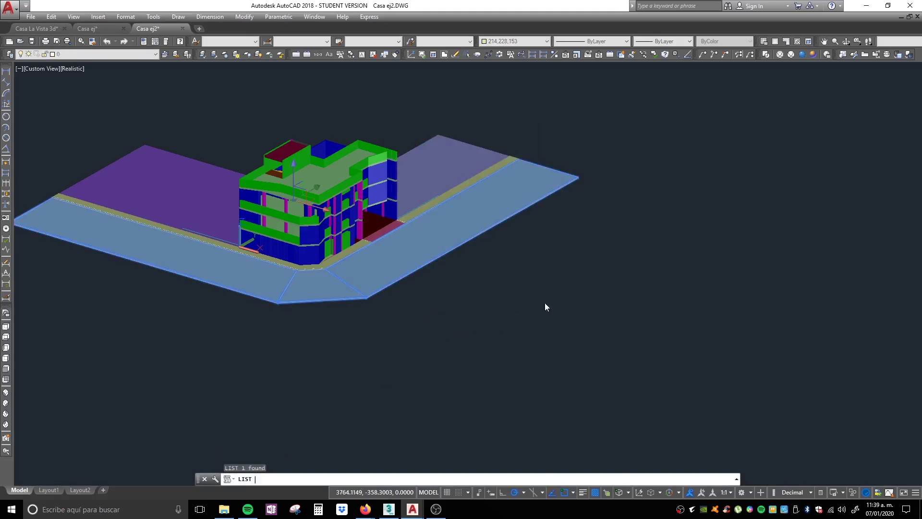
{"action": "key", "text": "Return"}
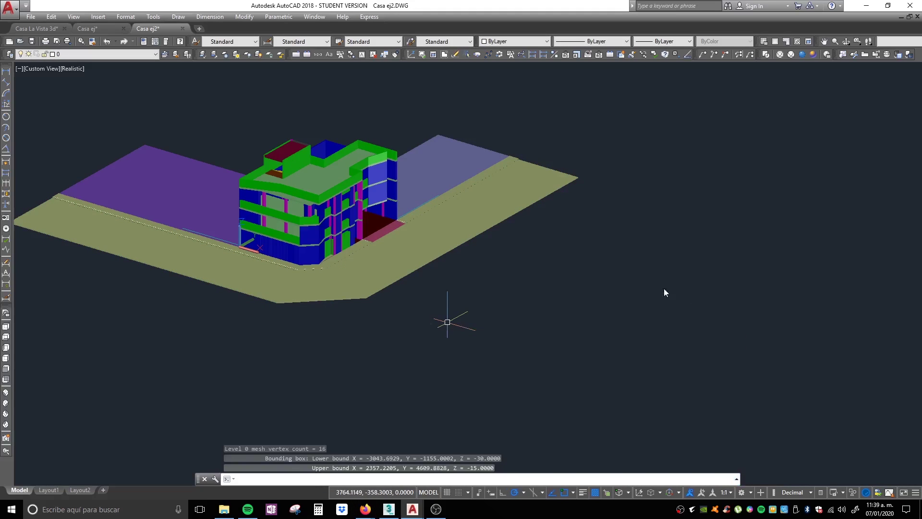
{"action": "key", "text": "Escape"}
{"action": "key", "text": "Escape"}
{"action": "key", "text": "Escape"}
Create a Flatshot as a new block with obscured lines turned off
{"action": "type", "text": "LIST"}
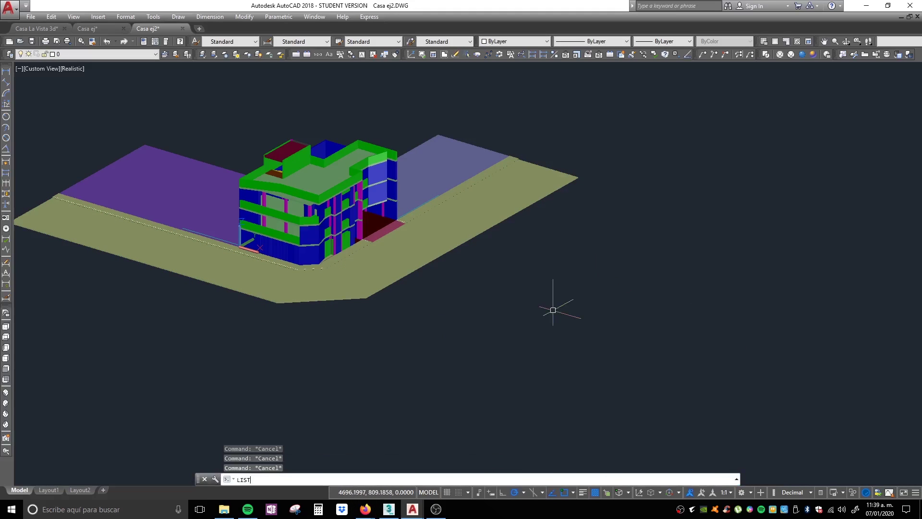
{"action": "key", "text": "Return"}
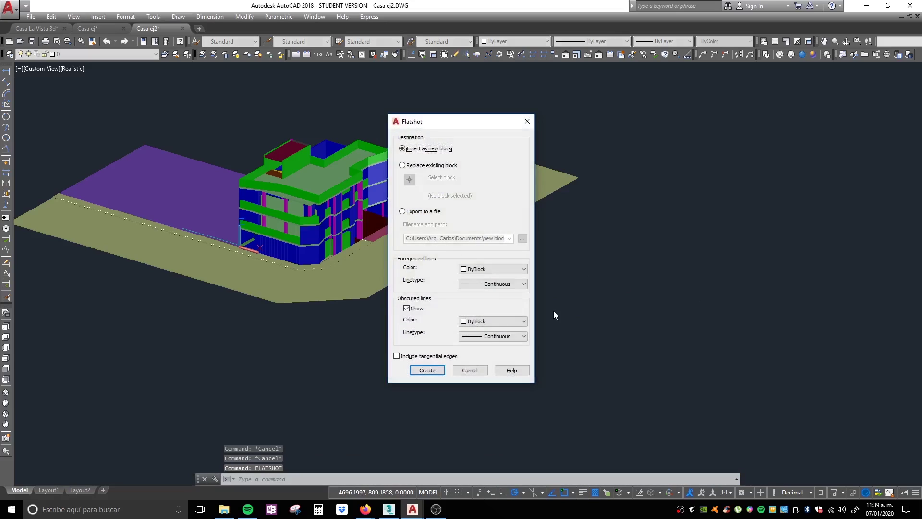
{"action": "left_click", "coordinate": [414, 310]}
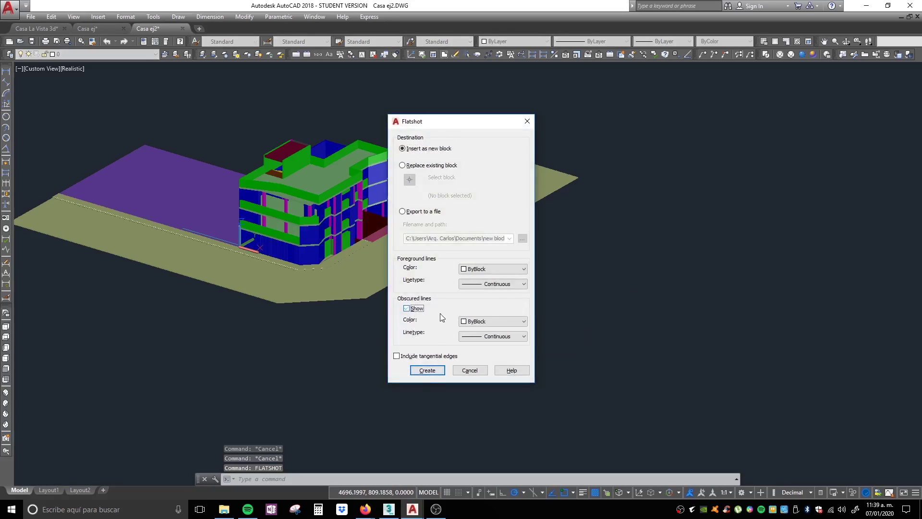
{"action": "left_click", "coordinate": [427, 370]}
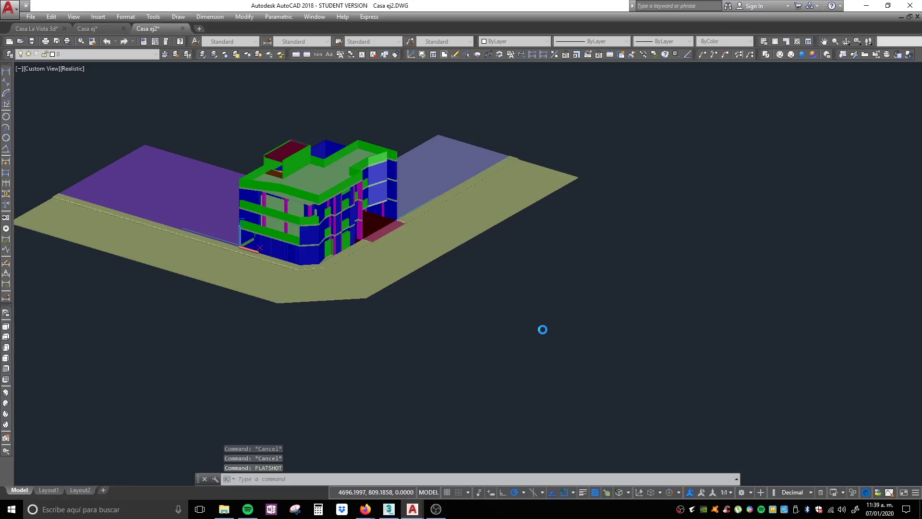
{"action": "left_click", "coordinate": [635, 322]}
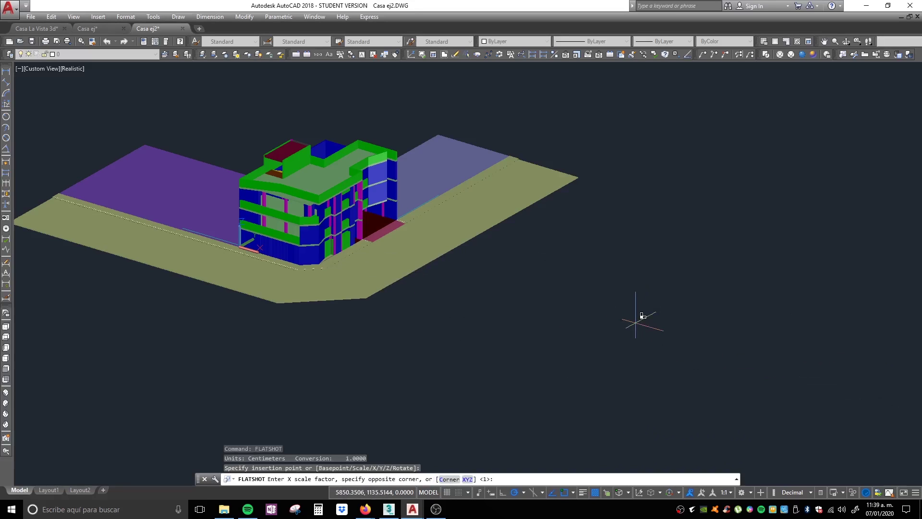
{"action": "key", "text": "Return"}
{"action": "key", "text": "Return"}
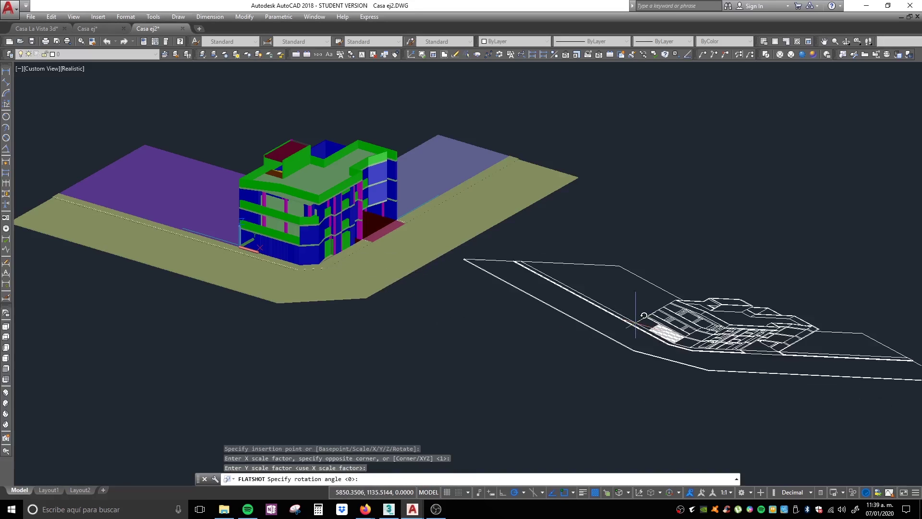
{"action": "key", "text": "Return"}
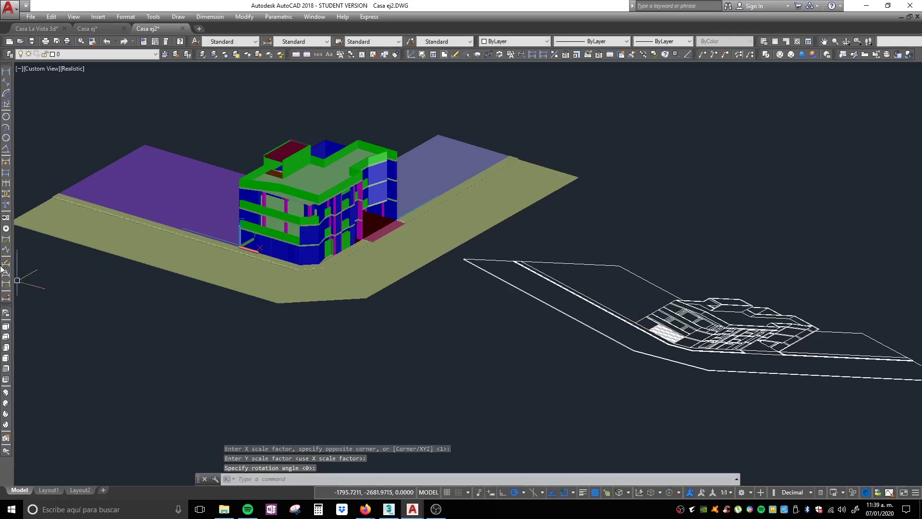
{"action": "left_click", "coordinate": [6, 327]}
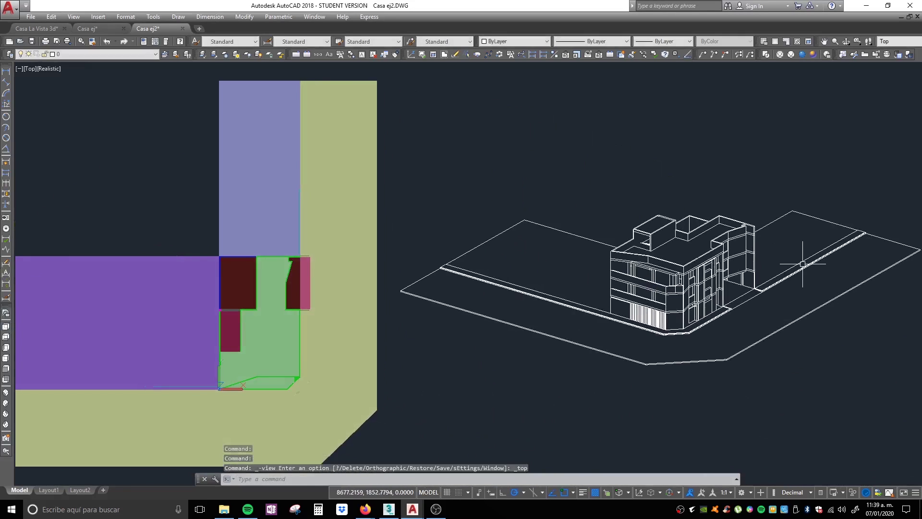
{"action": "scroll", "coordinate": [546, 297], "scroll_direction": "up", "scroll_amount": 5}
{"action": "scroll", "coordinate": [547, 298], "scroll_direction": "up", "scroll_amount": 2}
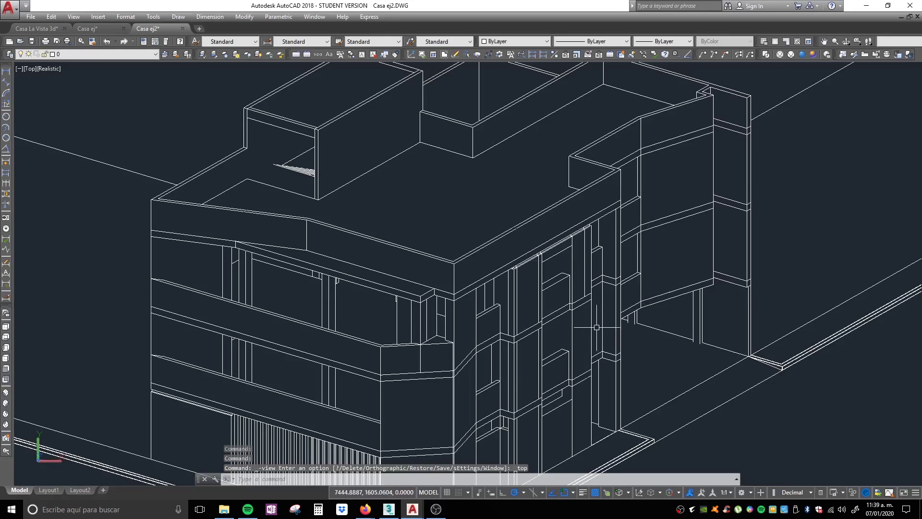
{"action": "scroll", "coordinate": [597, 327], "scroll_direction": "down", "scroll_amount": 5}
{"action": "scroll", "coordinate": [586, 377], "scroll_direction": "up", "scroll_amount": 10}
{"action": "scroll", "coordinate": [658, 310], "scroll_direction": "down", "scroll_amount": 10}
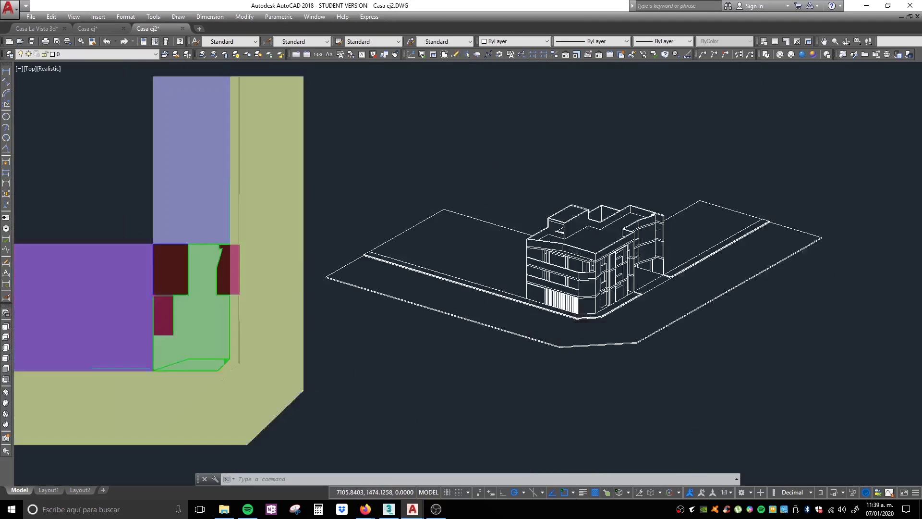
{"action": "scroll", "coordinate": [606, 275], "scroll_direction": "down", "scroll_amount": 2}
{"action": "left_click", "coordinate": [639, 312]}
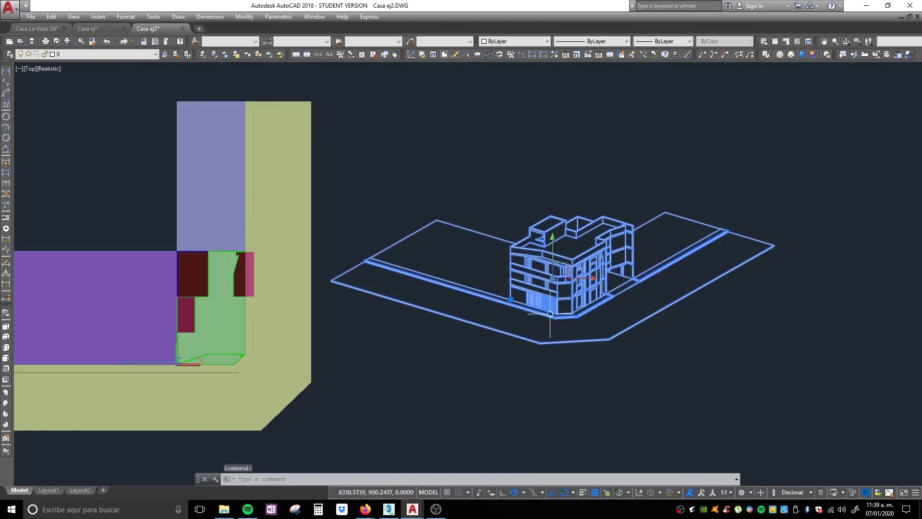
{"action": "key", "text": "Delete"}
{"action": "mouse_move", "coordinate": [529, 362]}
{"action": "middle_mouse_down", "text": "shift"}
{"action": "mouse_move", "coordinate": [457, 250]}
{"action": "mouse_move", "coordinate": [469, 210]}
{"action": "mouse_move", "coordinate": [323, 292]}
{"action": "mouse_move", "coordinate": [592, 372]}
{"action": "mouse_move", "coordinate": [581, 288]}
{"action": "mouse_move", "coordinate": [571, 341]}
{"action": "mouse_move", "coordinate": [557, 327]}
{"action": "middle_mouse_up", "text": "shift"}
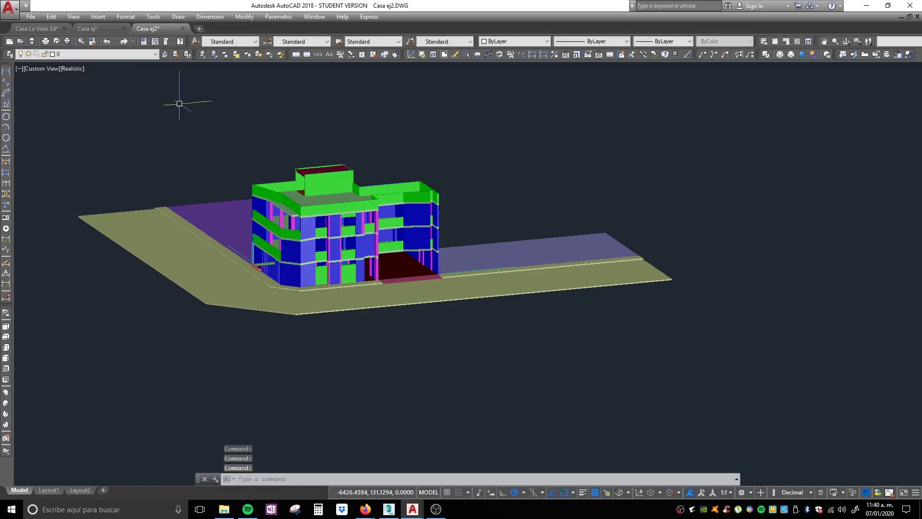
Create a second flatshot block and insert it at default scale and rotation 0
{"action": "left_click", "coordinate": [843, 55]}
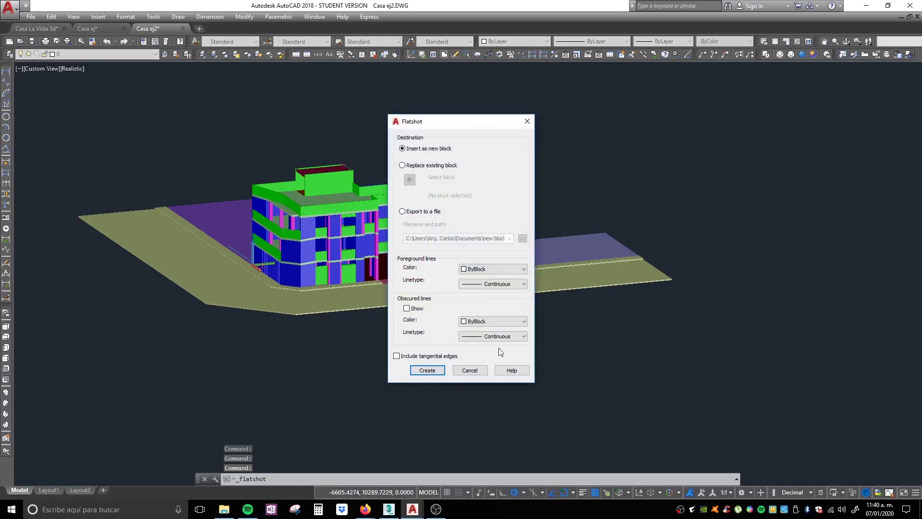
{"action": "left_click", "coordinate": [427, 371]}
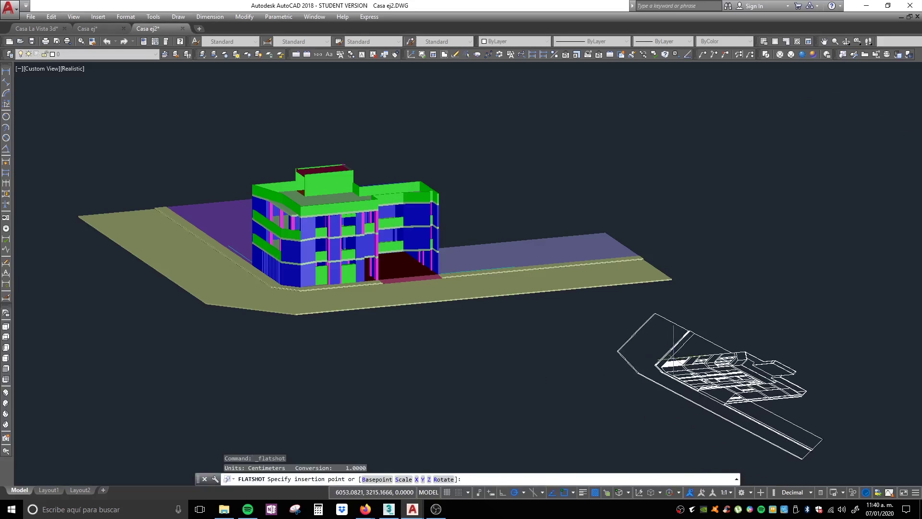
{"action": "left_click", "coordinate": [688, 372]}
{"action": "key", "text": "Return"}
{"action": "scroll", "coordinate": [667, 367], "scroll_direction": "down", "scroll_amount": 6}
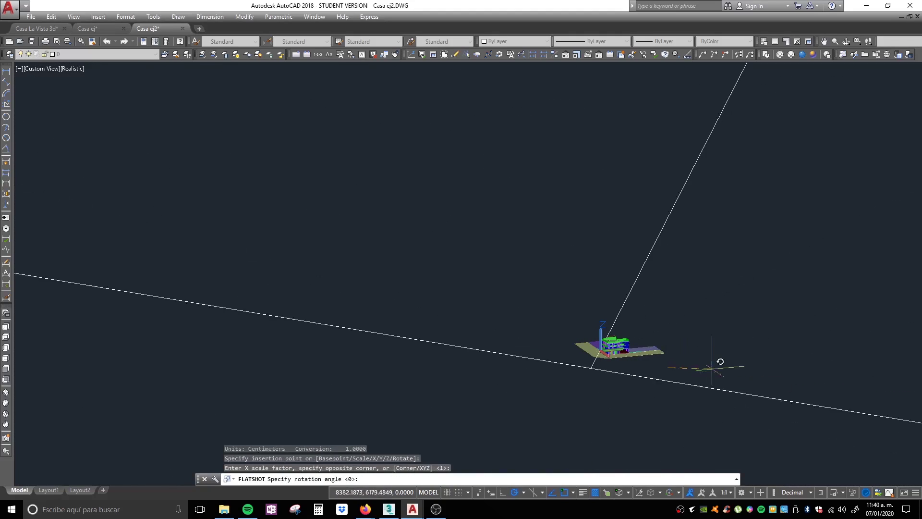
{"action": "key", "text": "Return"}
Delete the placed flatshot block and zoom to fit the whole house
{"action": "scroll", "coordinate": [528, 331], "scroll_direction": "up", "scroll_amount": 10}
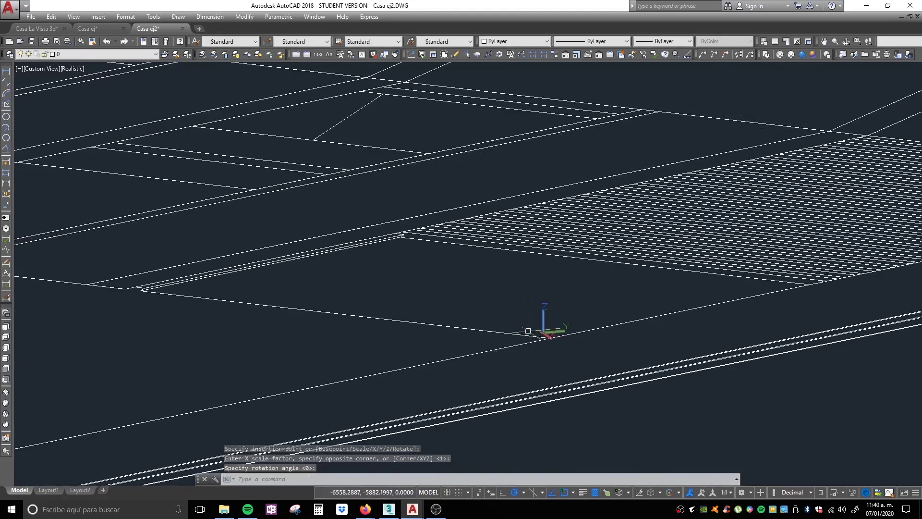
{"action": "scroll", "coordinate": [527, 331], "scroll_direction": "down", "scroll_amount": 5}
{"action": "left_click", "coordinate": [606, 264]}
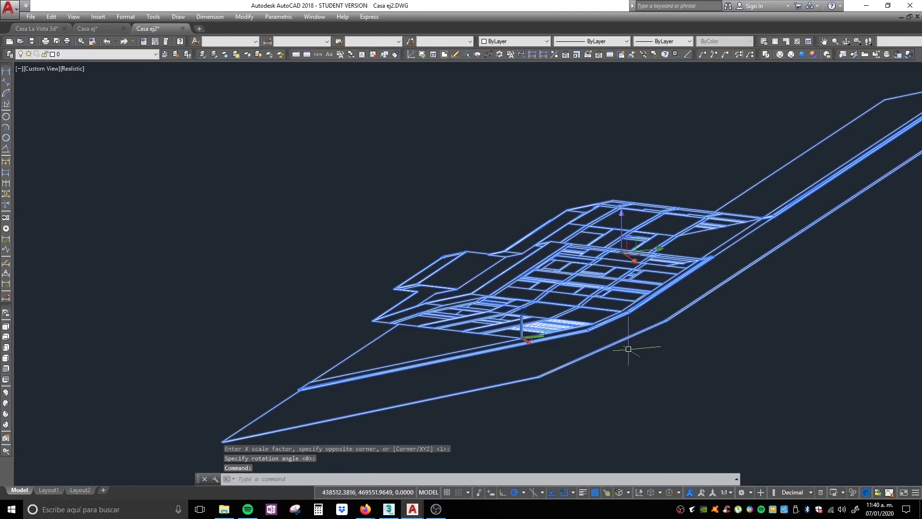
{"action": "key", "text": "Delete"}
{"action": "scroll", "coordinate": [567, 341], "scroll_direction": "up", "scroll_amount": 5}
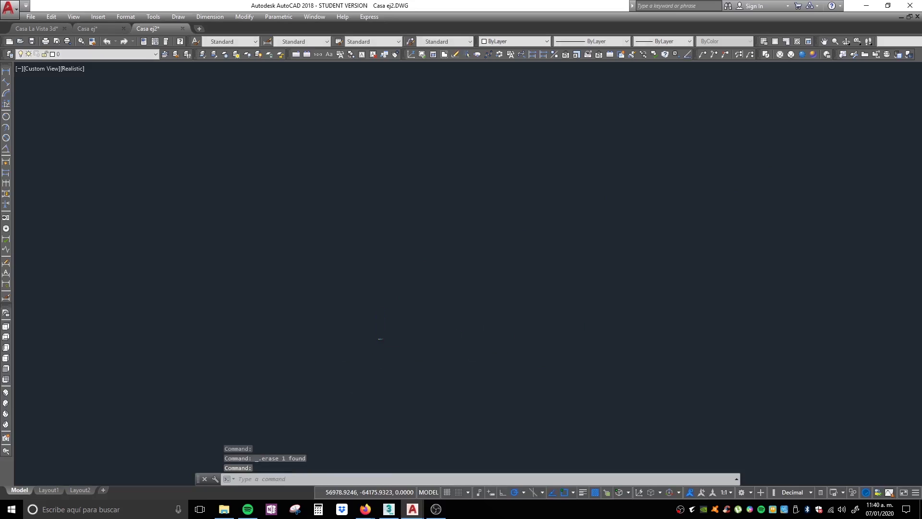
{"action": "middle_click", "coordinate": [639, 219]}
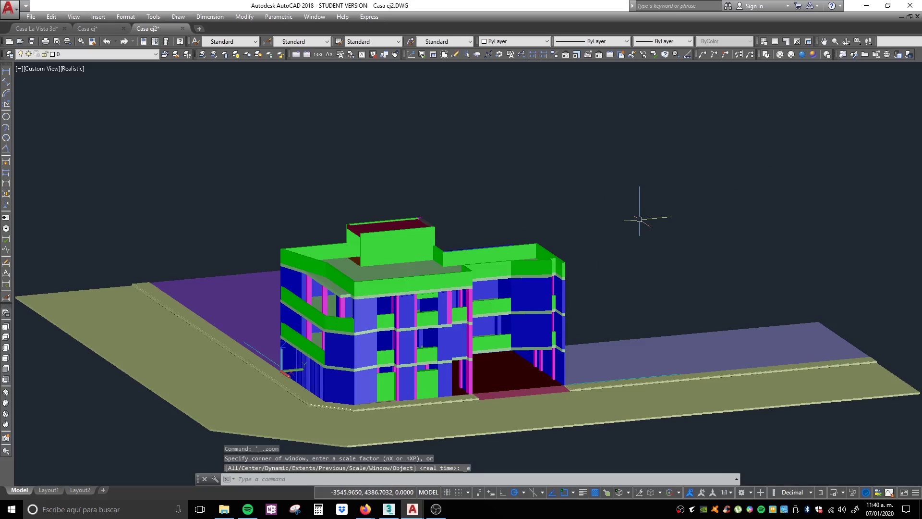
Insert the A$C79011FF9 flatshot block beside the model with the Insert command
{"action": "type", "text": "I"}
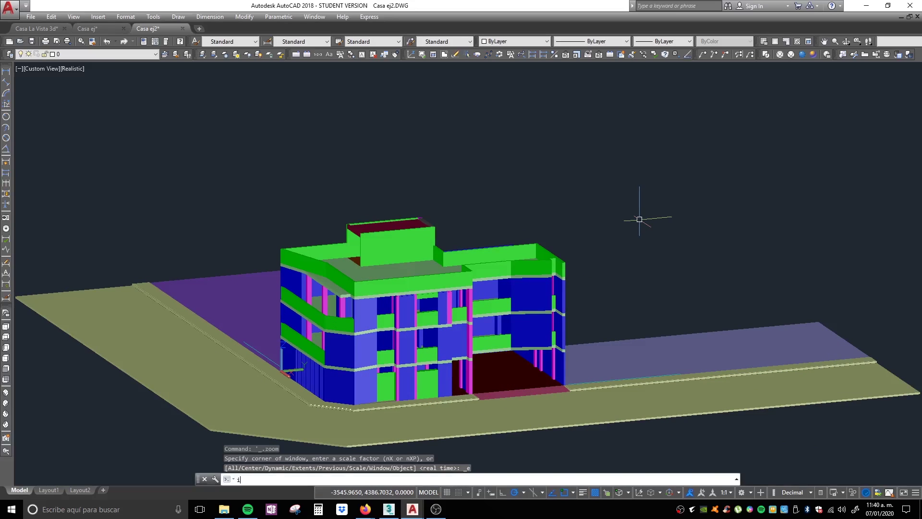
{"action": "key", "text": "Return"}
{"action": "left_click", "coordinate": [525, 195]}
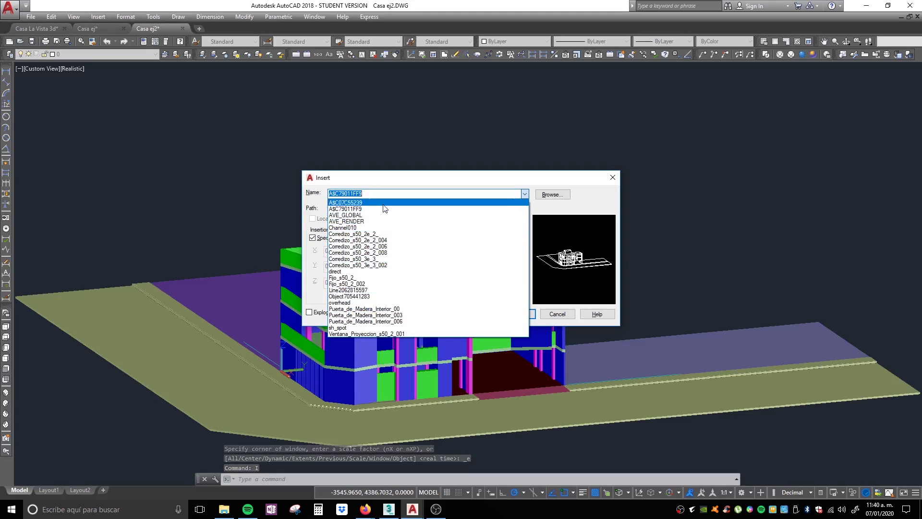
{"action": "left_click", "coordinate": [345, 202]}
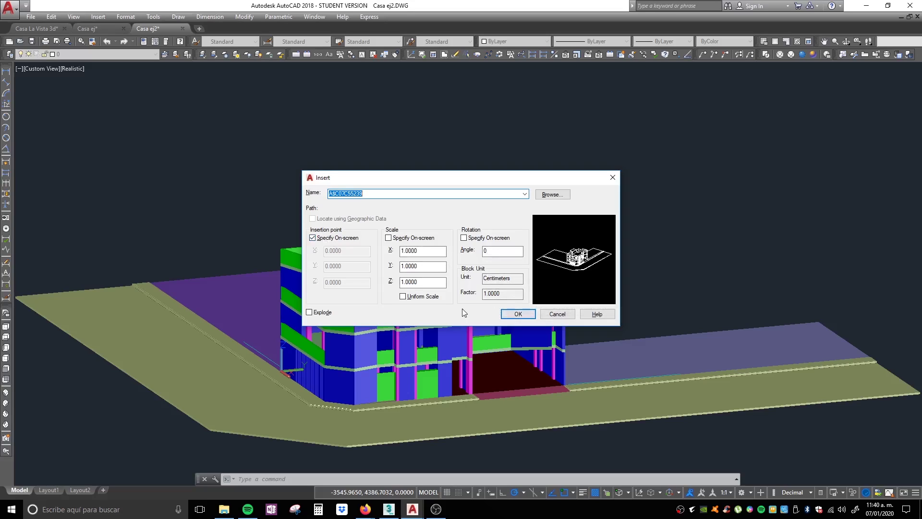
{"action": "scroll", "coordinate": [462, 308], "scroll_direction": "down", "scroll_amount": 1}
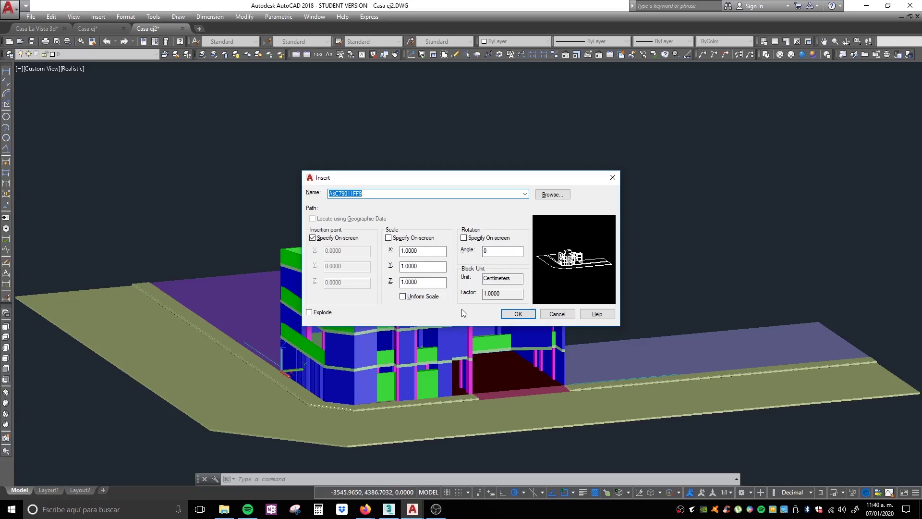
{"action": "left_click", "coordinate": [518, 313]}
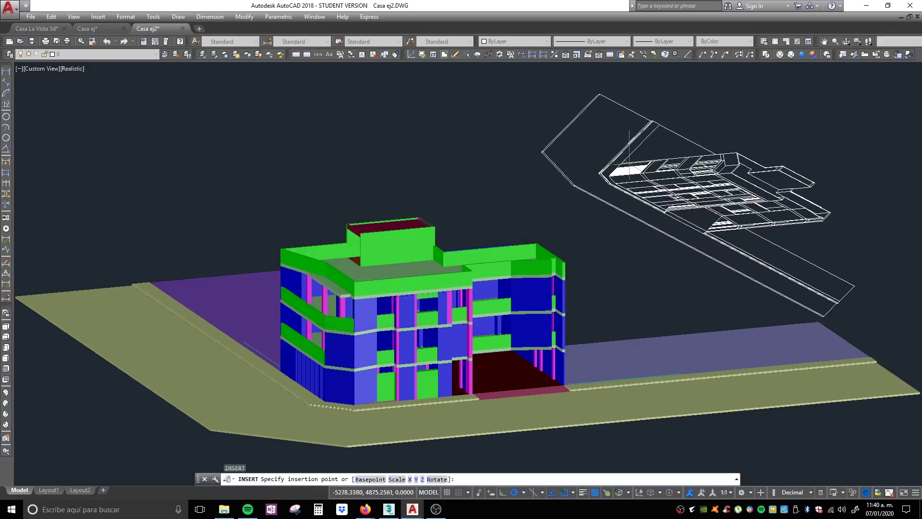
{"action": "middle_click_drag", "start_coordinate": [612, 176], "coordinate": [307, 159]}
{"action": "left_click", "coordinate": [679, 279]}
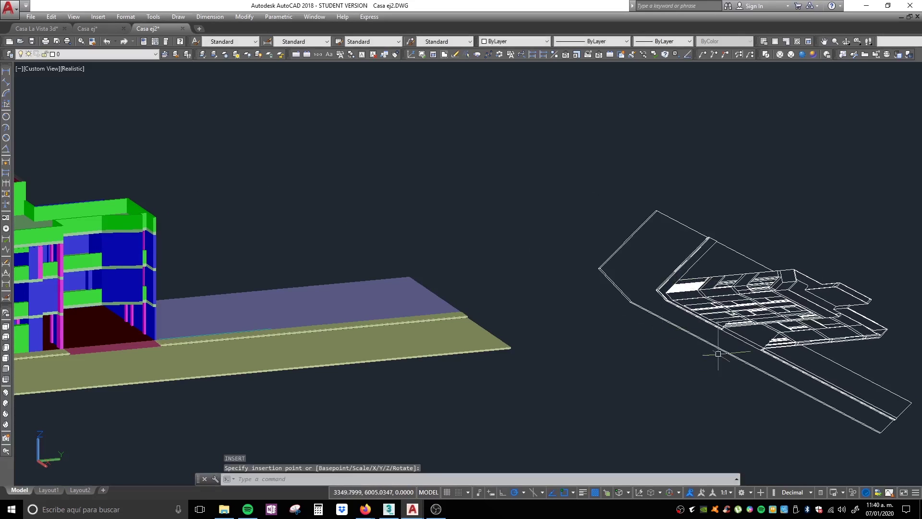
{"action": "middle_click_drag", "start_coordinate": [714, 350], "coordinate": [456, 364]}
Switch to Top view and window-select and delete the inserted flat block
{"action": "left_click", "coordinate": [5, 329]}
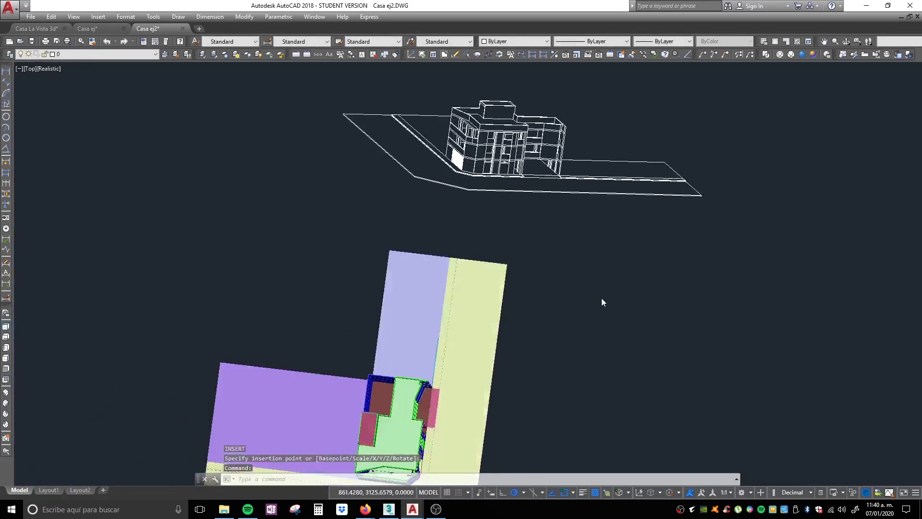
{"action": "scroll", "coordinate": [519, 99], "scroll_direction": "up", "scroll_amount": 6}
{"action": "left_click", "coordinate": [519, 98]}
{"action": "left_click", "coordinate": [640, 257]}
{"action": "key", "text": "Delete"}
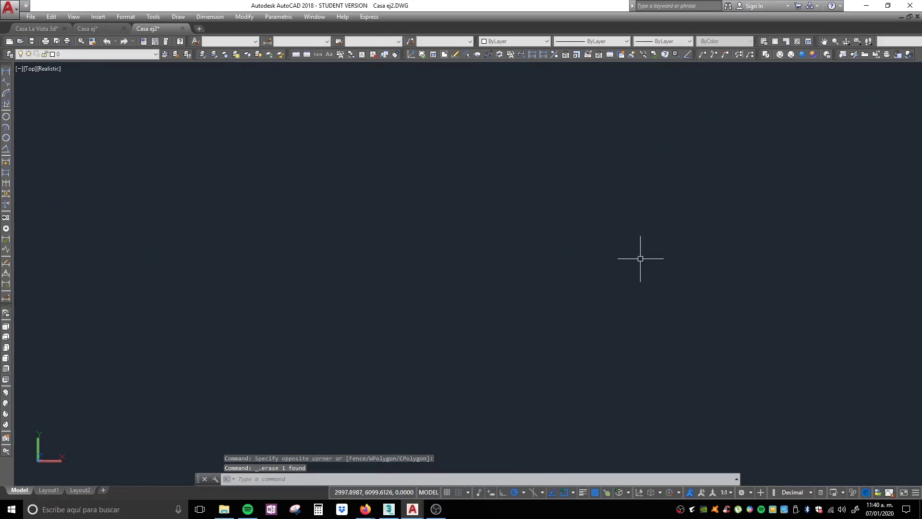
{"action": "scroll", "coordinate": [603, 320], "scroll_direction": "down", "scroll_amount": 5}
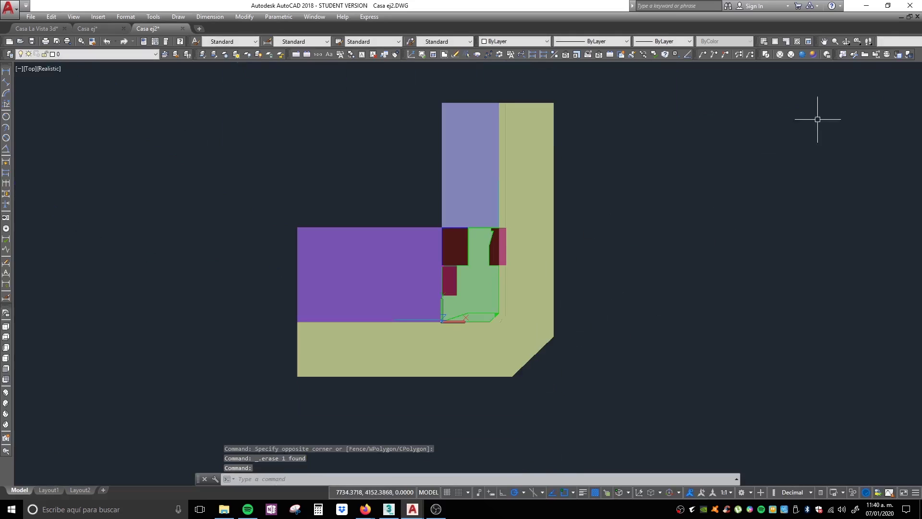
{"action": "left_click", "coordinate": [855, 54]}
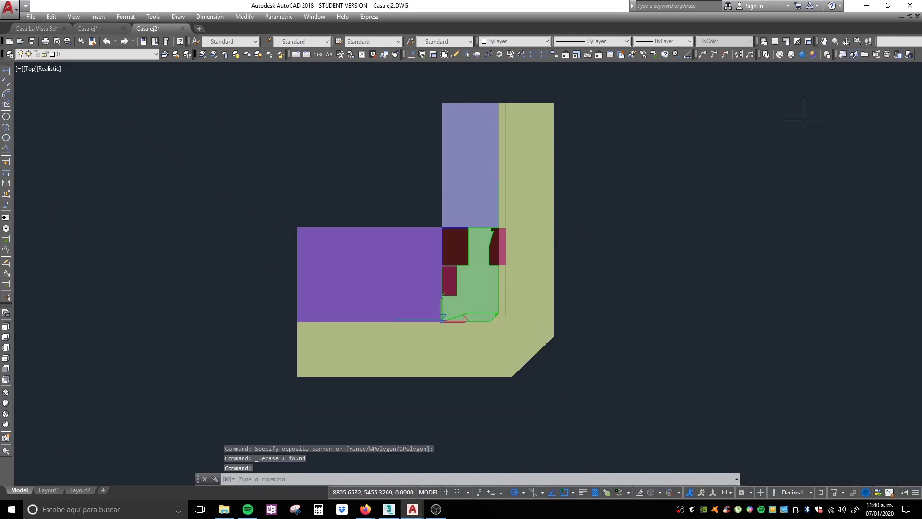
Cut a section plane lengthwise through the house between two picked points, then select the plane
{"action": "left_click", "coordinate": [585, 282]}
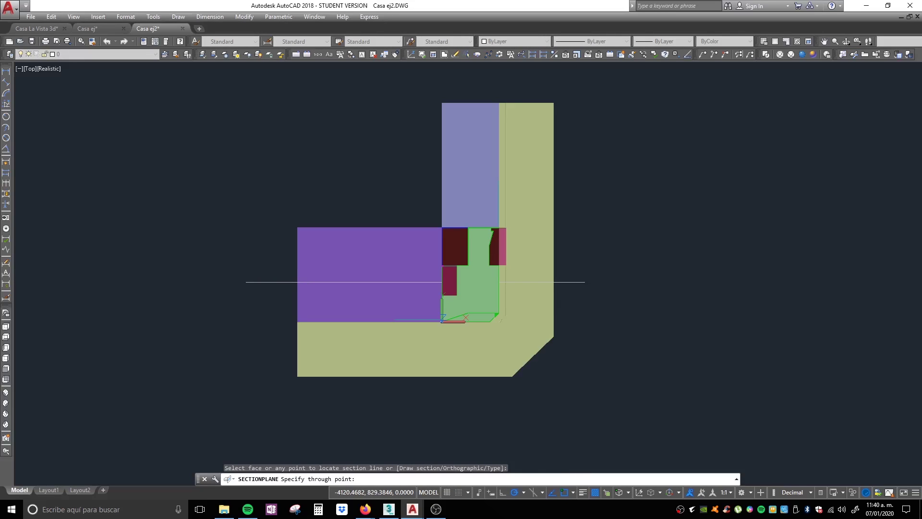
{"action": "left_click", "coordinate": [245, 282]}
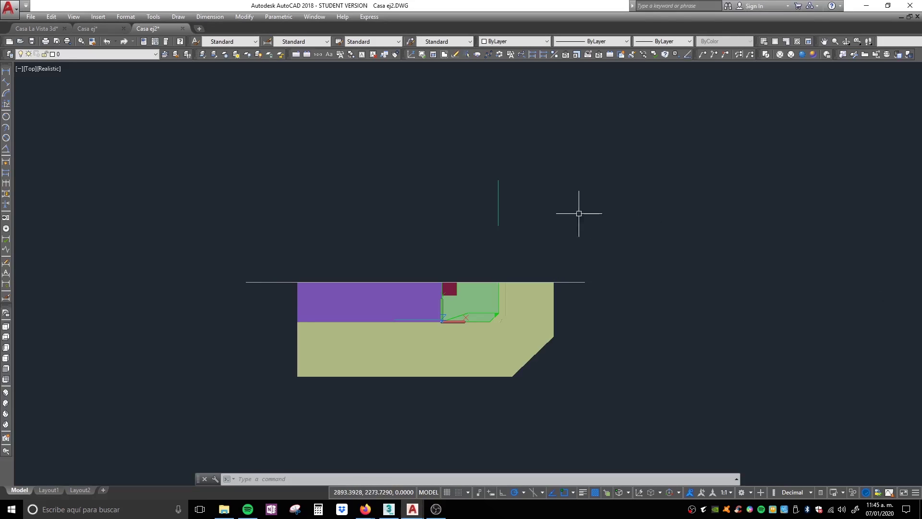
{"action": "middle_click_drag", "start_coordinate": [660, 325], "coordinate": [368, 212], "text": "shift"}
{"action": "scroll", "coordinate": [419, 339], "scroll_direction": "up", "scroll_amount": 4}
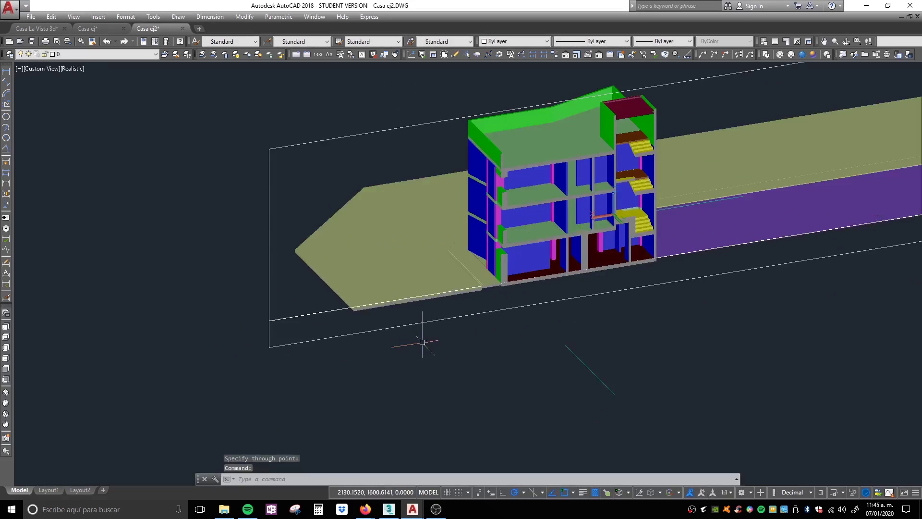
{"action": "scroll", "coordinate": [784, 274], "scroll_direction": "up", "scroll_amount": 2}
{"action": "key", "text": "Escape"}
{"action": "scroll", "coordinate": [490, 366], "scroll_direction": "down", "scroll_amount": 4}
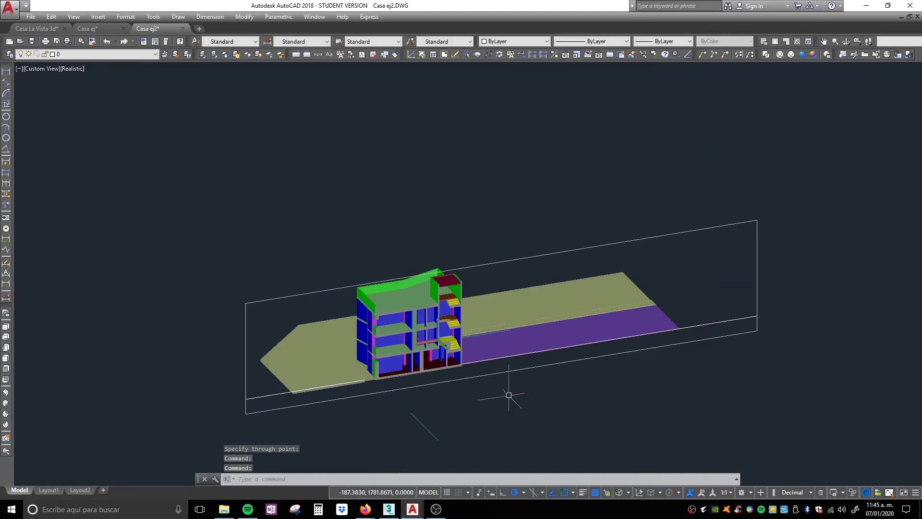
{"action": "left_click", "coordinate": [679, 140]}
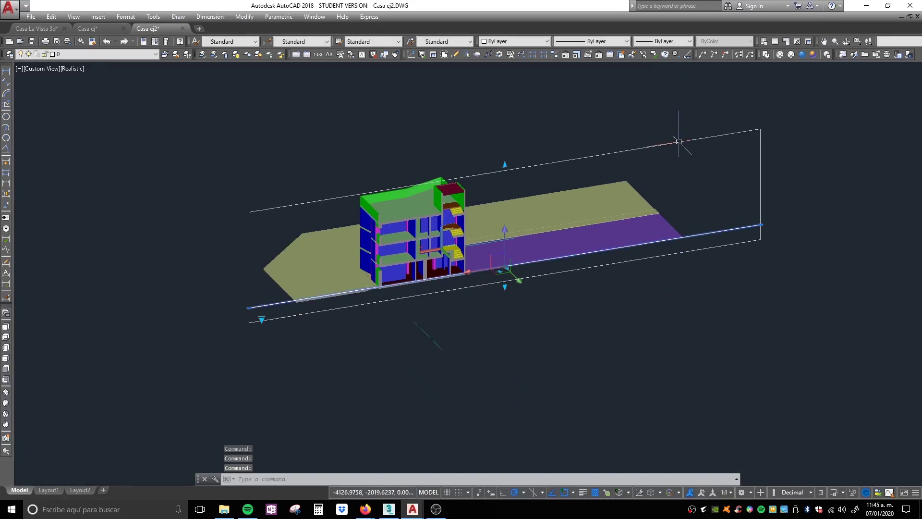
Start generating a 2D section from the section plane and open its settings
{"action": "right_click", "coordinate": [657, 105]}
{"action": "mouse_move", "coordinate": [715, 276]}
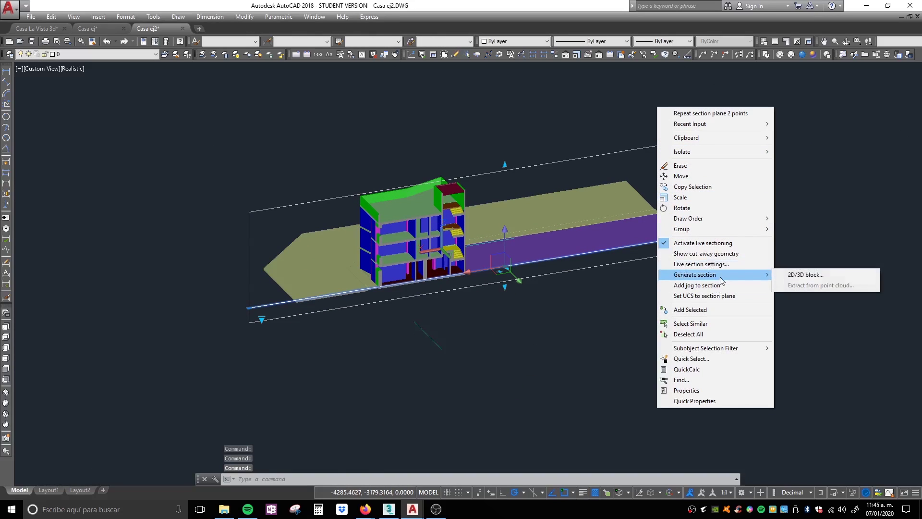
{"action": "left_click", "coordinate": [797, 276]}
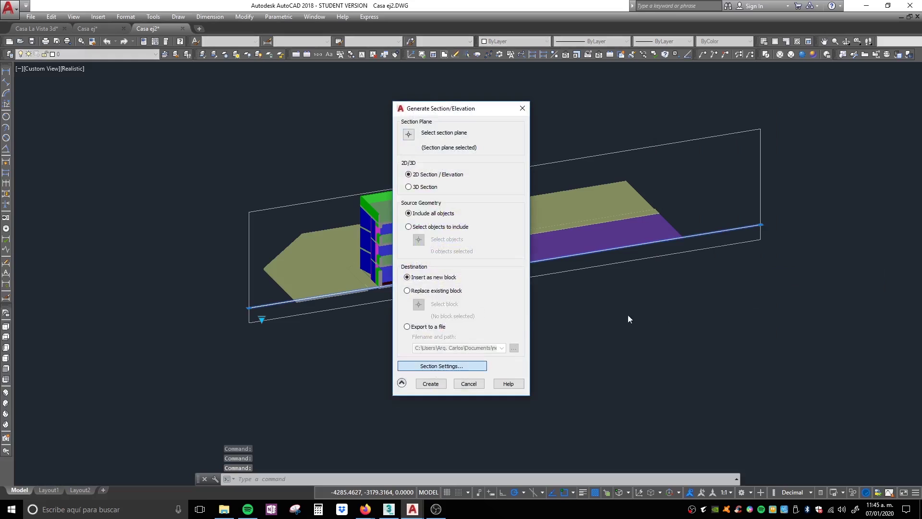
{"action": "key", "text": "Return"}
In Section Settings, set Hidden Line to No and keep cut-away geometry hidden
{"action": "left_click_drag", "start_coordinate": [622, 237], "coordinate": [622, 284]}
{"action": "left_click", "coordinate": [720, 256]}
{"action": "left_click", "coordinate": [719, 256]}
{"action": "left_click", "coordinate": [702, 271]}
{"action": "left_click_drag", "start_coordinate": [622, 275], "coordinate": [621, 343]}
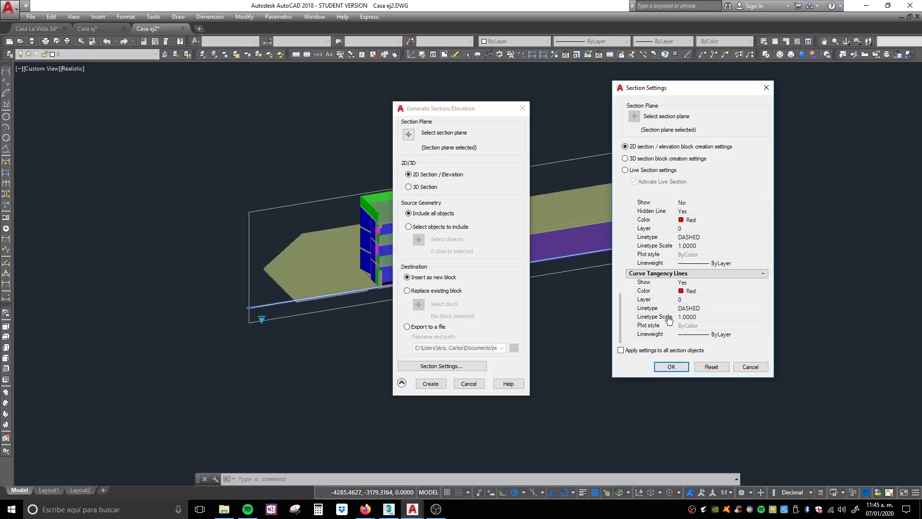
{"action": "left_click_drag", "start_coordinate": [618, 315], "coordinate": [621, 292]}
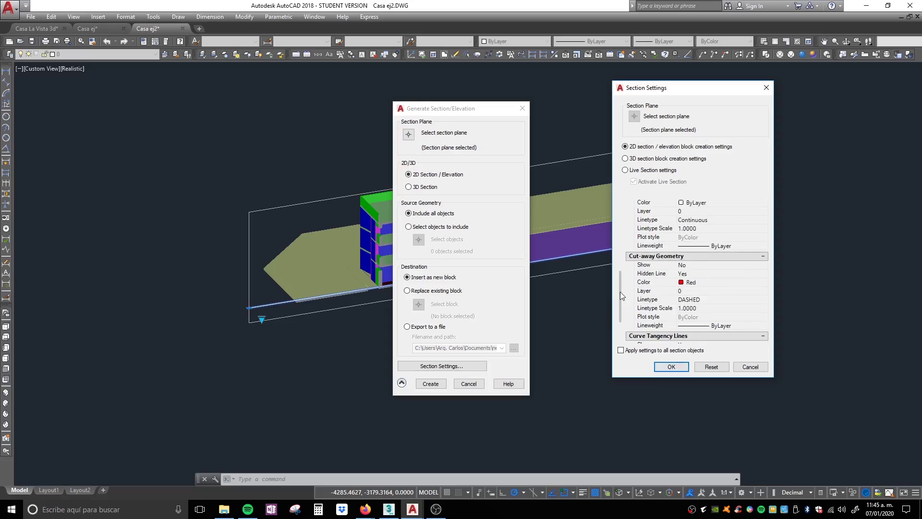
{"action": "left_click", "coordinate": [710, 266]}
{"action": "left_click", "coordinate": [702, 266]}
{"action": "left_click", "coordinate": [671, 366]}
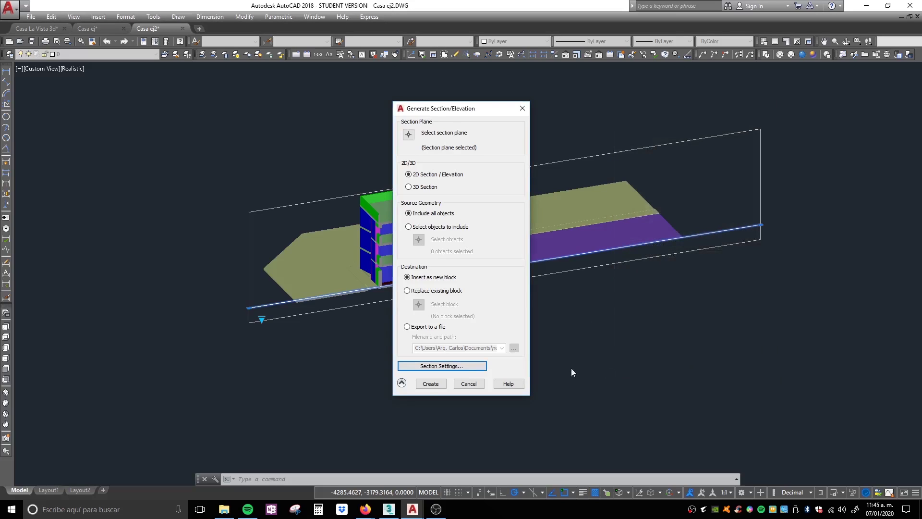
Create the 2D section block below the model at default scale, then view from above
{"action": "left_click", "coordinate": [430, 384]}
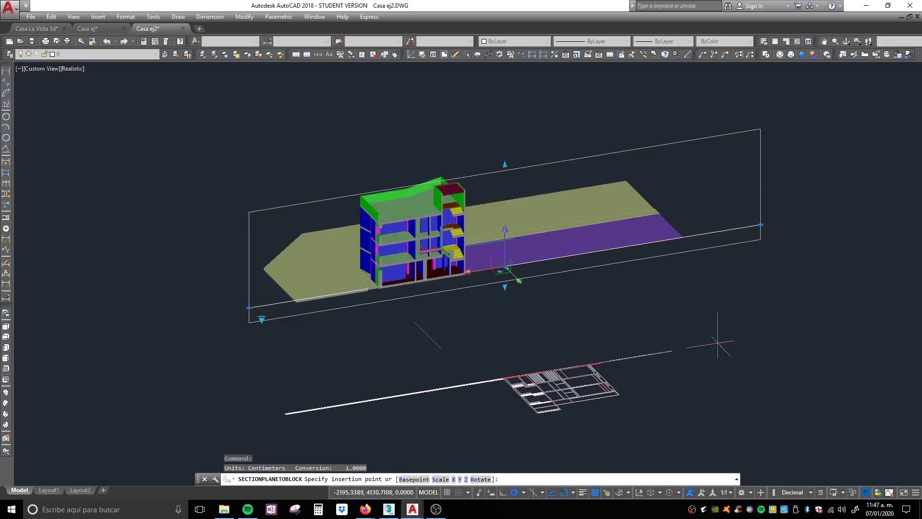
{"action": "left_click", "coordinate": [715, 342]}
{"action": "key", "text": "Return"}
{"action": "key", "text": "Return"}
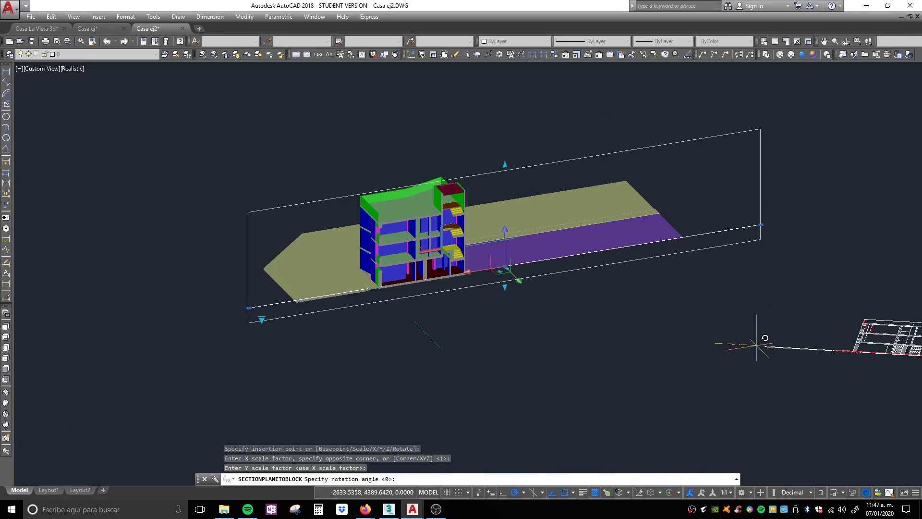
{"action": "key", "text": "Escape"}
{"action": "key", "text": "Escape"}
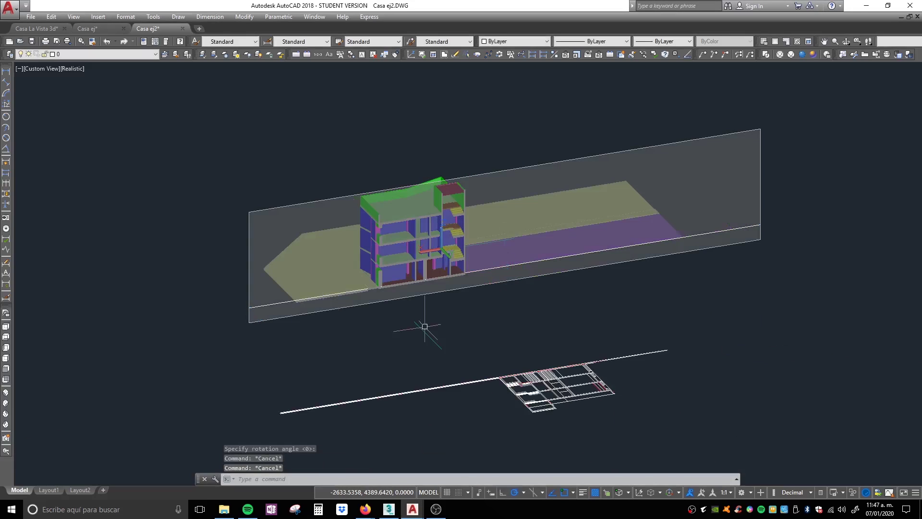
{"action": "left_click", "coordinate": [6, 325]}
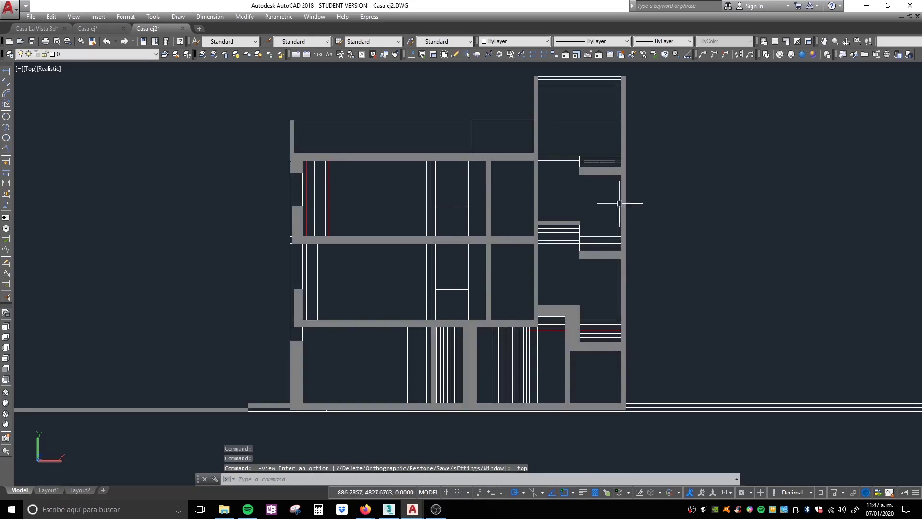
{"action": "scroll", "coordinate": [472, 171], "scroll_direction": "down", "scroll_amount": 4}
{"action": "key", "text": "ctrl+a"}
{"action": "scroll", "coordinate": [531, 166], "scroll_direction": "up", "scroll_amount": 3}
{"action": "scroll", "coordinate": [512, 180], "scroll_direction": "down", "scroll_amount": 2}
{"action": "scroll", "coordinate": [512, 182], "scroll_direction": "down", "scroll_amount": 2}
{"action": "middle_click_drag", "start_coordinate": [483, 189], "coordinate": [432, 189]}
{"action": "scroll", "coordinate": [449, 173], "scroll_direction": "down", "scroll_amount": 2}
{"action": "key", "text": "Escape"}
{"action": "key", "text": "Escape"}
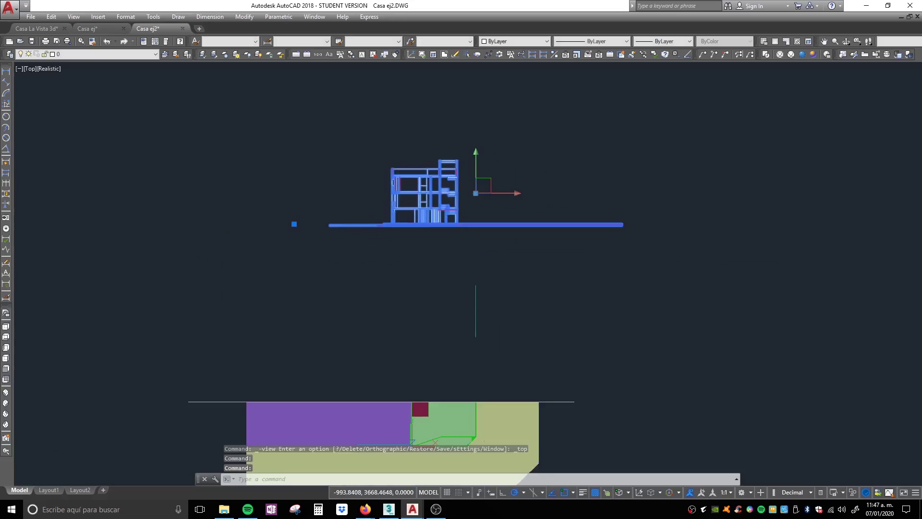
{"action": "left_click", "coordinate": [552, 401]}
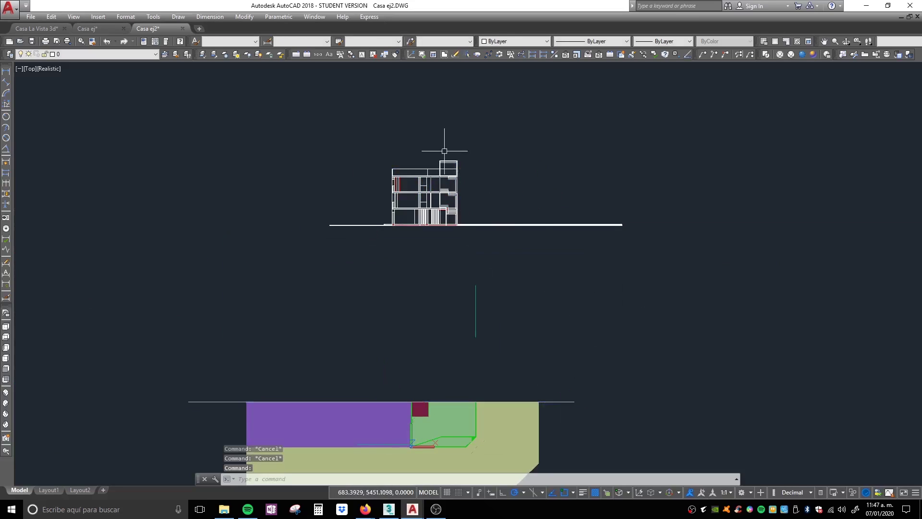
{"action": "key", "text": "Escape"}
{"action": "scroll", "coordinate": [443, 187], "scroll_direction": "up", "scroll_amount": 7}
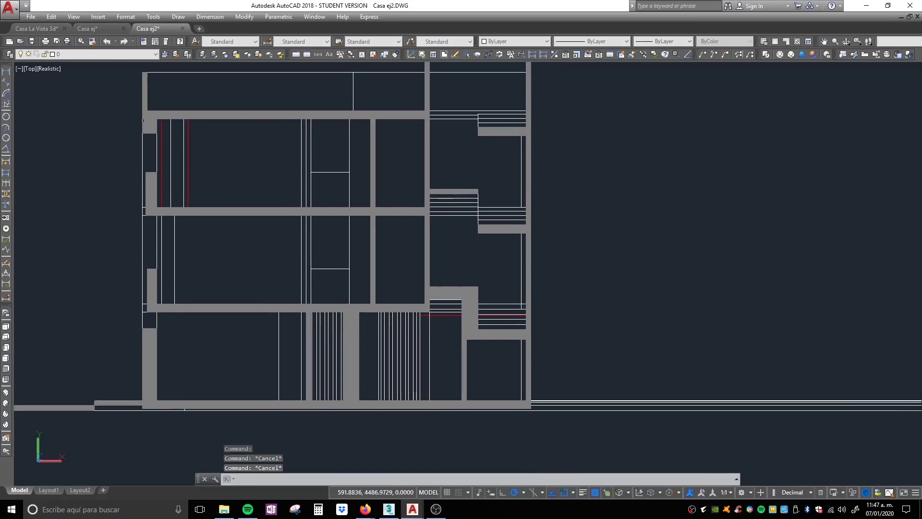
{"action": "middle_click_drag", "start_coordinate": [470, 257], "coordinate": [484, 298]}
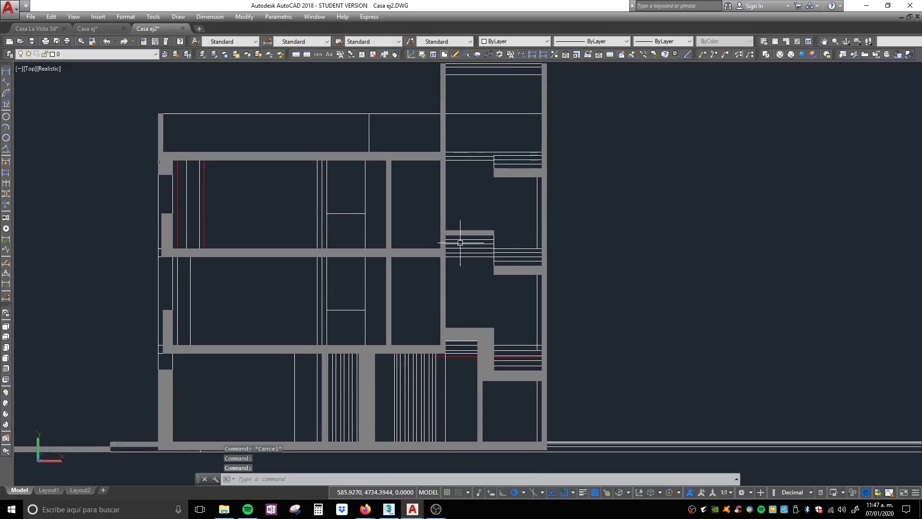
{"action": "scroll", "coordinate": [460, 243], "scroll_direction": "down", "scroll_amount": 2}
{"action": "scroll", "coordinate": [402, 154], "scroll_direction": "down", "scroll_amount": 4}
{"action": "scroll", "coordinate": [332, 202], "scroll_direction": "up", "scroll_amount": 7}
{"action": "scroll", "coordinate": [413, 221], "scroll_direction": "down", "scroll_amount": 7}
{"action": "scroll", "coordinate": [506, 270], "scroll_direction": "down", "scroll_amount": 5}
{"action": "middle_click_drag", "start_coordinate": [506, 269], "coordinate": [532, 272], "text": "shift"}
{"action": "middle_click_drag", "start_coordinate": [538, 331], "coordinate": [550, 340], "text": "shift"}
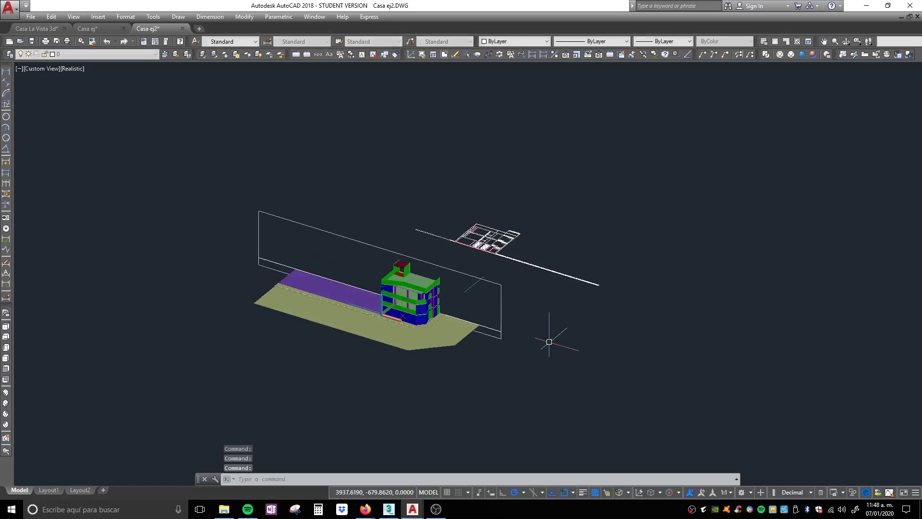
{"action": "scroll", "coordinate": [576, 289], "scroll_direction": "up", "scroll_amount": 5}
{"action": "middle_click_drag", "start_coordinate": [585, 273], "coordinate": [632, 216]}
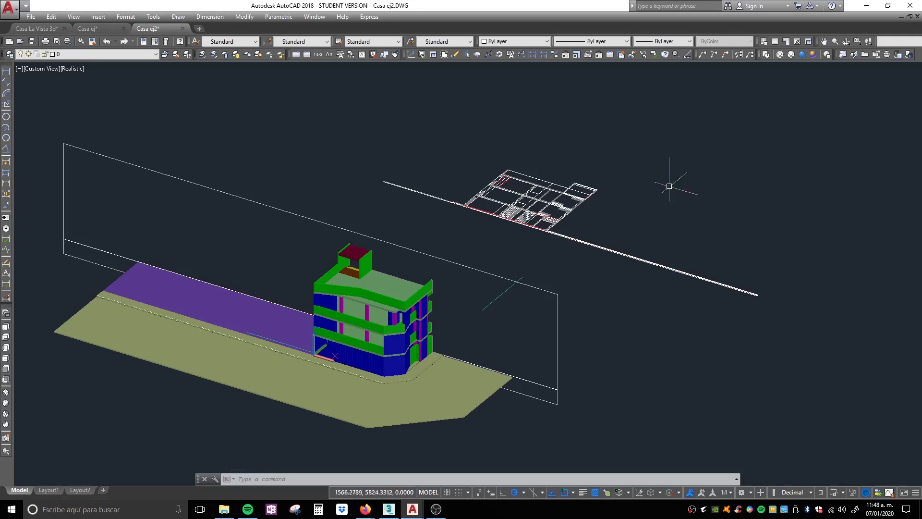
{"action": "scroll", "coordinate": [689, 214], "scroll_direction": "down", "scroll_amount": 2}
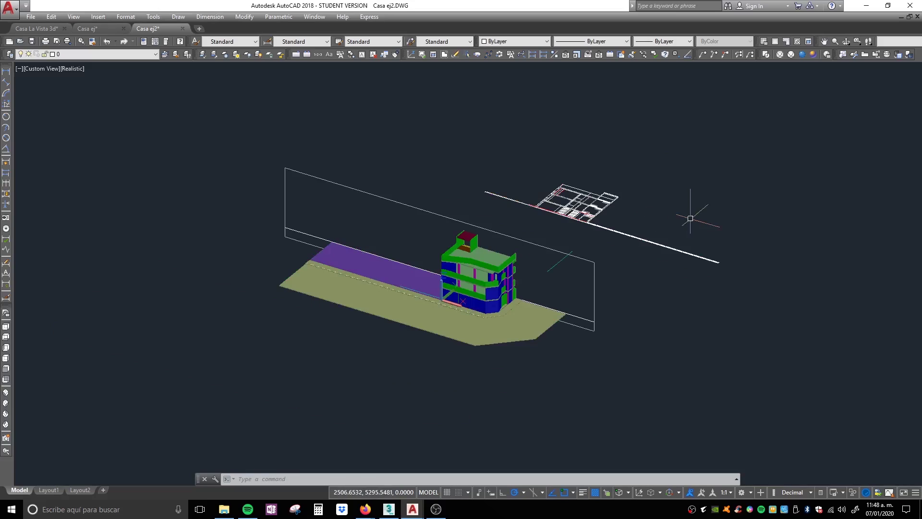
{"action": "scroll", "coordinate": [646, 217], "scroll_direction": "up", "scroll_amount": 2}
{"action": "middle_click_drag", "start_coordinate": [646, 217], "coordinate": [656, 222]}
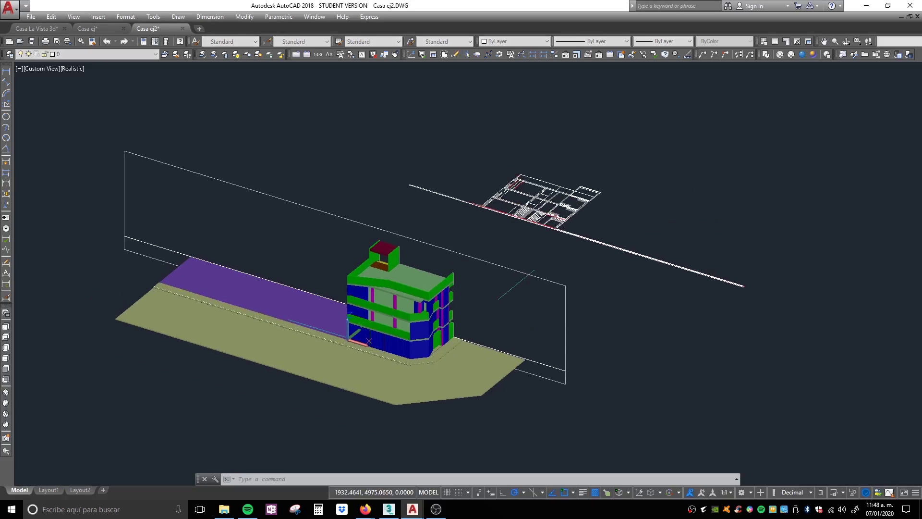
{"action": "mouse_move", "coordinate": [618, 297]}
{"action": "middle_mouse_down", "text": "shift"}
{"action": "mouse_move", "coordinate": [609, 307]}
{"action": "mouse_move", "coordinate": [592, 300]}
{"action": "mouse_move", "coordinate": [615, 298]}
{"action": "mouse_move", "coordinate": [622, 314]}
{"action": "mouse_move", "coordinate": [629, 302]}
{"action": "mouse_move", "coordinate": [617, 309]}
{"action": "mouse_move", "coordinate": [622, 297]}
{"action": "middle_mouse_up", "text": "shift"}
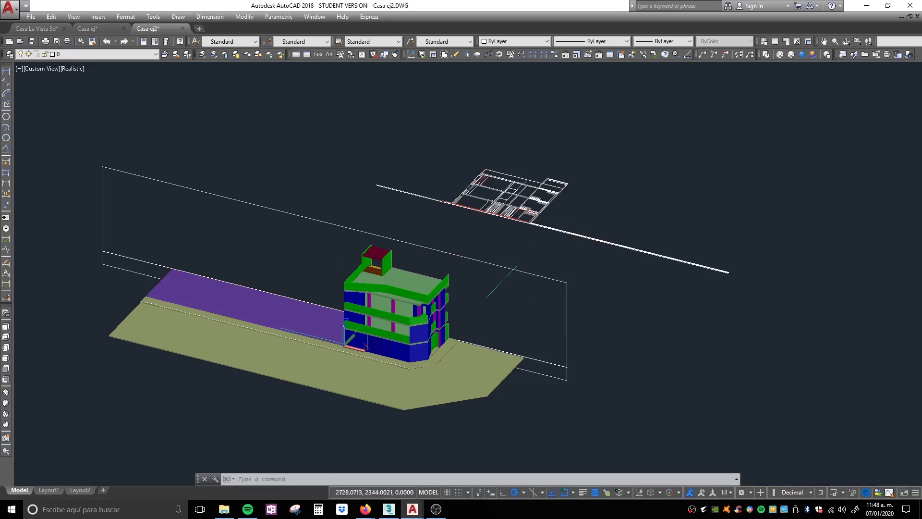
{"action": "middle_click_drag", "start_coordinate": [597, 313], "coordinate": [592, 323]}
{"action": "key", "text": "Escape"}
{"action": "scroll", "coordinate": [572, 321], "scroll_direction": "up", "scroll_amount": 2}
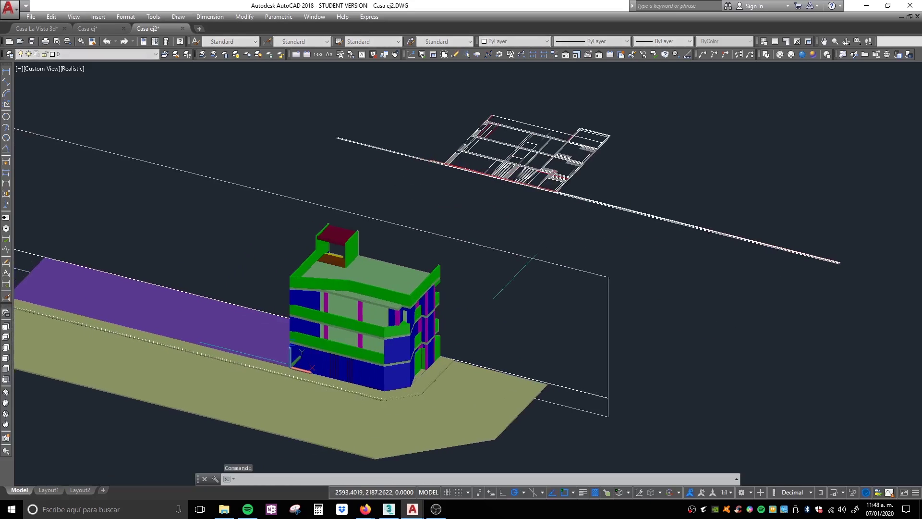
{"action": "scroll", "coordinate": [560, 282], "scroll_direction": "down", "scroll_amount": 2}
{"action": "scroll", "coordinate": [605, 294], "scroll_direction": "up", "scroll_amount": 1}
{"action": "middle_click_drag", "start_coordinate": [605, 288], "coordinate": [587, 288]}
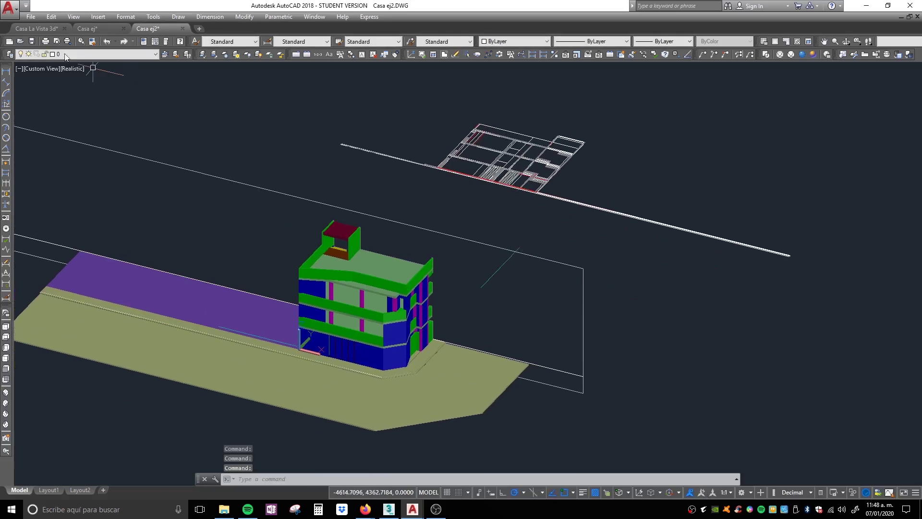
Switch to the Casa La Vista 3d drawing and orbit, zoom and pan the house
{"action": "left_click", "coordinate": [43, 28]}
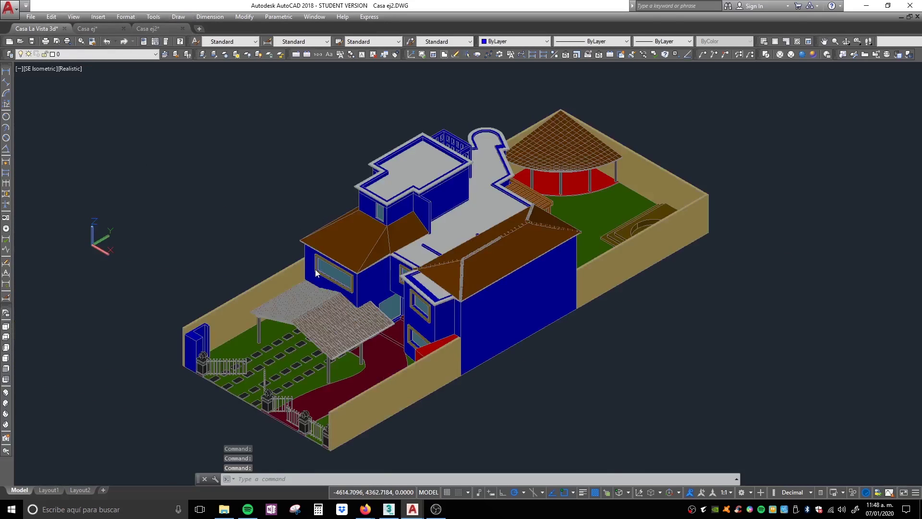
{"action": "middle_click_drag", "start_coordinate": [489, 344], "coordinate": [490, 302], "text": "shift"}
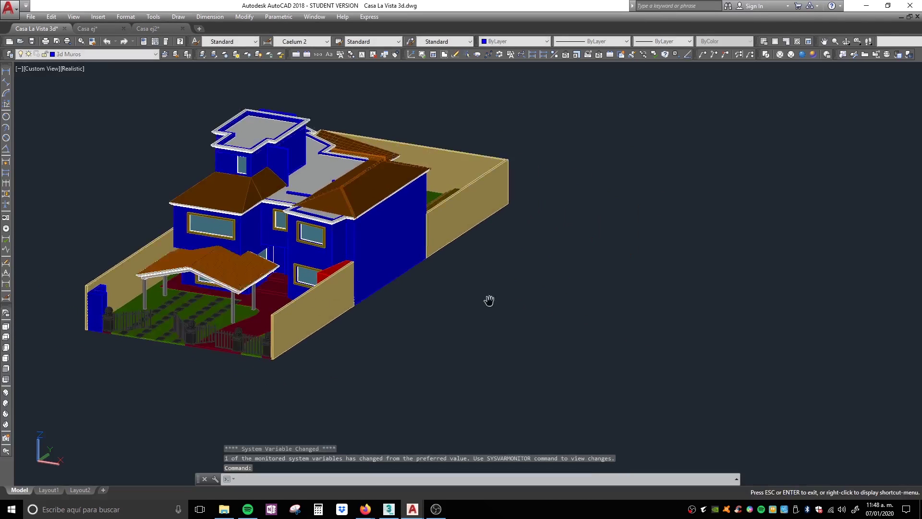
{"action": "scroll", "coordinate": [545, 325], "scroll_direction": "down", "scroll_amount": 3}
{"action": "middle_click_drag", "start_coordinate": [545, 325], "coordinate": [413, 309]}
{"action": "key", "text": "Escape"}
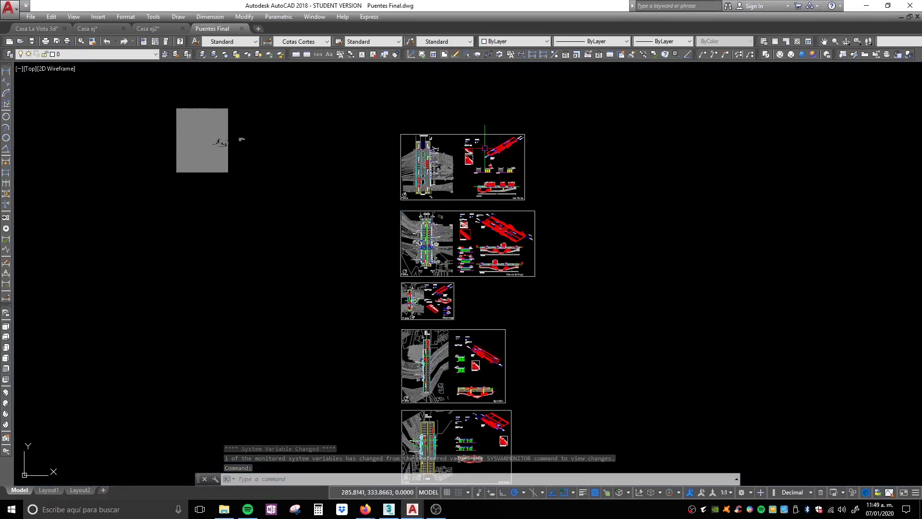
{"action": "scroll", "coordinate": [481, 148], "scroll_direction": "up", "scroll_amount": 5}
{"action": "scroll", "coordinate": [500, 186], "scroll_direction": "up", "scroll_amount": 10}
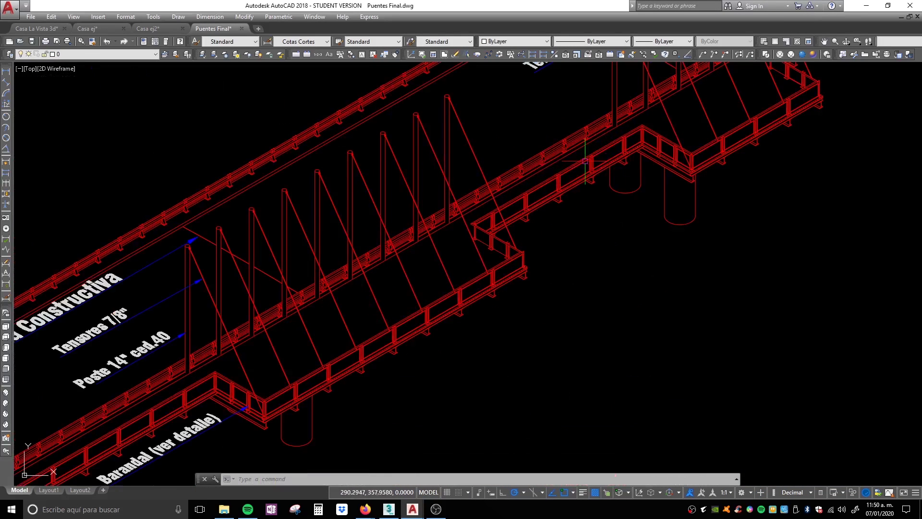
{"action": "scroll", "coordinate": [548, 201], "scroll_direction": "down", "scroll_amount": 10}
{"action": "scroll", "coordinate": [376, 150], "scroll_direction": "up", "scroll_amount": 8}
{"action": "scroll", "coordinate": [376, 151], "scroll_direction": "down", "scroll_amount": 10}
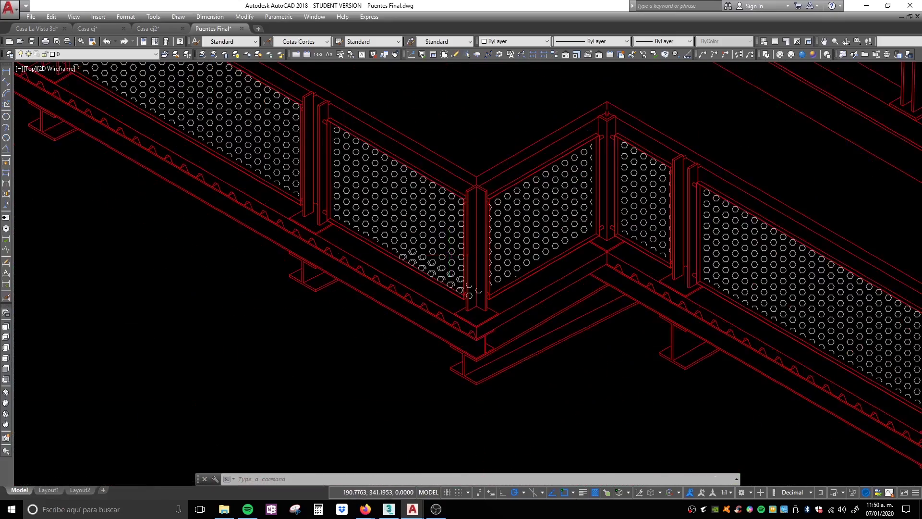
{"action": "scroll", "coordinate": [444, 287], "scroll_direction": "up", "scroll_amount": 7}
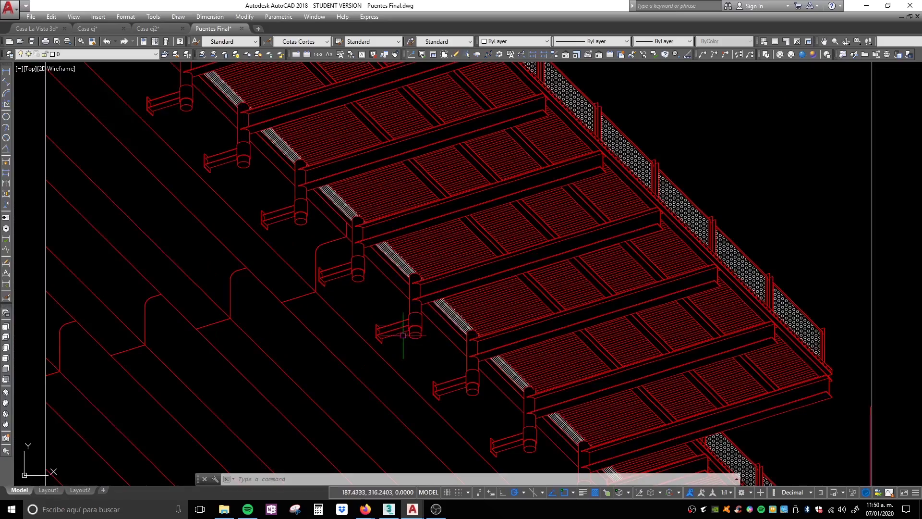
{"action": "scroll", "coordinate": [344, 238], "scroll_direction": "down", "scroll_amount": 4}
{"action": "middle_click_drag", "start_coordinate": [368, 132], "coordinate": [481, 267]}
{"action": "scroll", "coordinate": [370, 237], "scroll_direction": "up", "scroll_amount": 5}
{"action": "scroll", "coordinate": [481, 268], "scroll_direction": "down", "scroll_amount": 2}
{"action": "scroll", "coordinate": [406, 173], "scroll_direction": "down", "scroll_amount": 15}
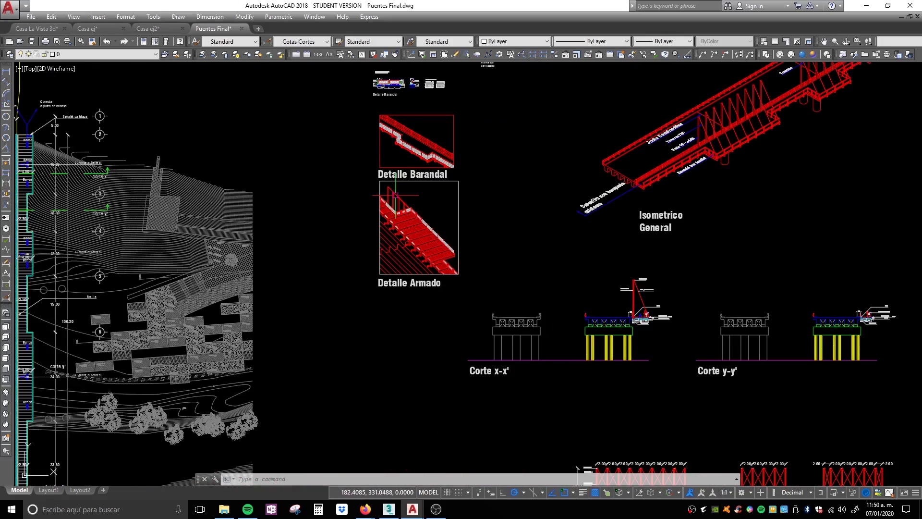
{"action": "scroll", "coordinate": [406, 173], "scroll_direction": "up", "scroll_amount": 3}
{"action": "middle_click_drag", "start_coordinate": [413, 309], "coordinate": [599, 100]}
{"action": "scroll", "coordinate": [247, 158], "scroll_direction": "down", "scroll_amount": 6}
{"action": "scroll", "coordinate": [402, 277], "scroll_direction": "up", "scroll_amount": 10}
{"action": "scroll", "coordinate": [403, 276], "scroll_direction": "down", "scroll_amount": 8}
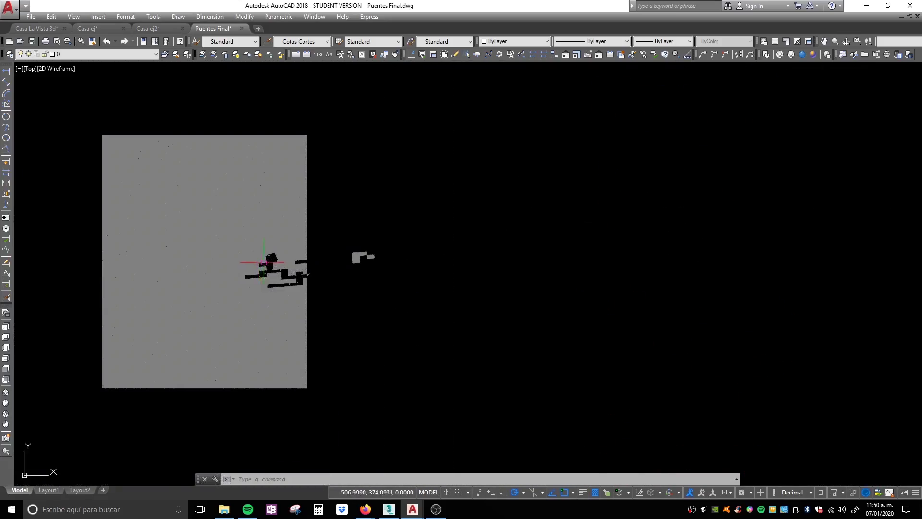
{"action": "scroll", "coordinate": [662, 251], "scroll_direction": "up", "scroll_amount": 8}
{"action": "mouse_move", "coordinate": [663, 251]}
{"action": "middle_mouse_down"}
{"action": "mouse_move", "coordinate": [619, 215]}
{"action": "mouse_move", "coordinate": [505, 279]}
{"action": "middle_mouse_up"}
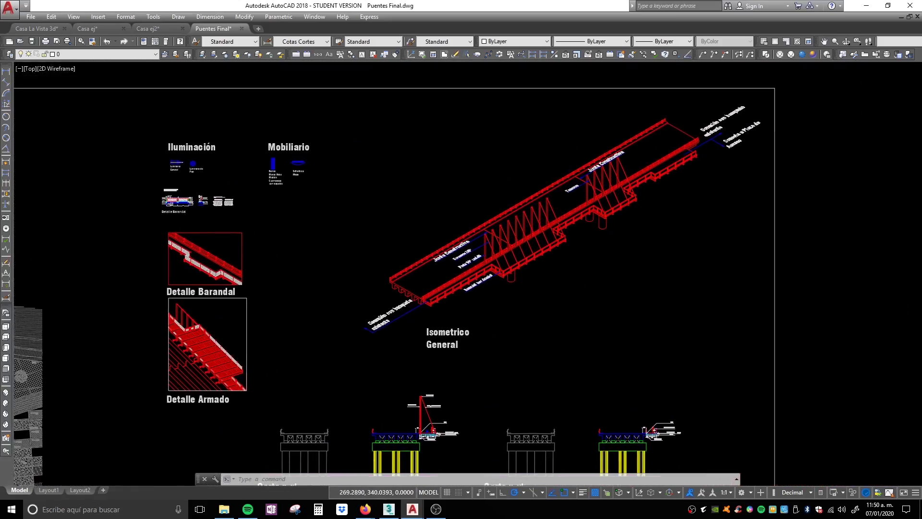
{"action": "scroll", "coordinate": [182, 193], "scroll_direction": "up", "scroll_amount": 8}
{"action": "mouse_move", "coordinate": [264, 295]}
{"action": "middle_mouse_down"}
{"action": "mouse_move", "coordinate": [360, 346]}
{"action": "mouse_move", "coordinate": [411, 345]}
{"action": "middle_mouse_up"}
{"action": "scroll", "coordinate": [214, 320], "scroll_direction": "up", "scroll_amount": 8}
{"action": "scroll", "coordinate": [268, 164], "scroll_direction": "down", "scroll_amount": 8}
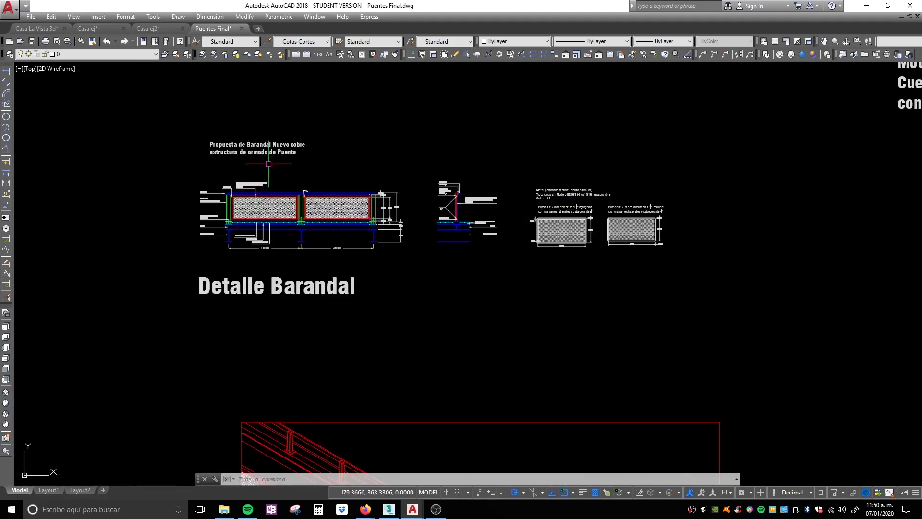
{"action": "scroll", "coordinate": [268, 164], "scroll_direction": "down", "scroll_amount": 6}
{"action": "left_click_drag", "start_coordinate": [317, 365], "coordinate": [313, 266]}
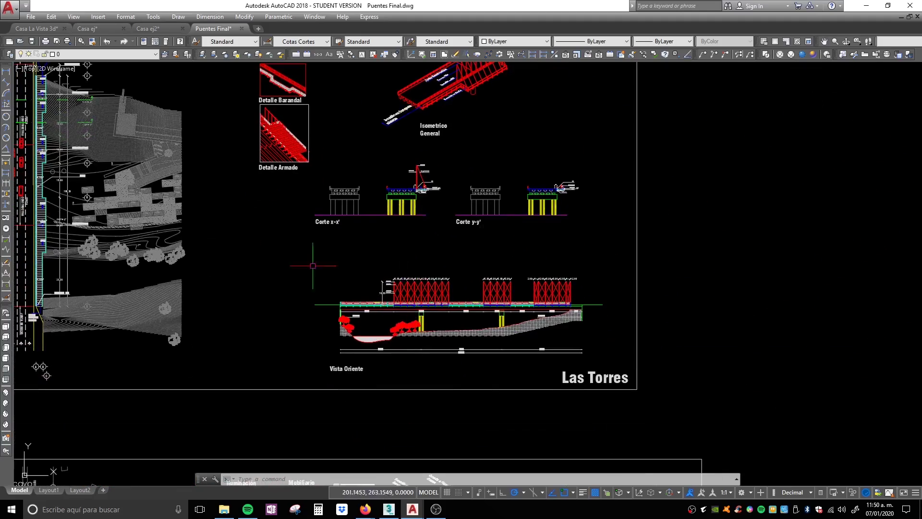
{"action": "scroll", "coordinate": [271, 125], "scroll_direction": "up", "scroll_amount": 10}
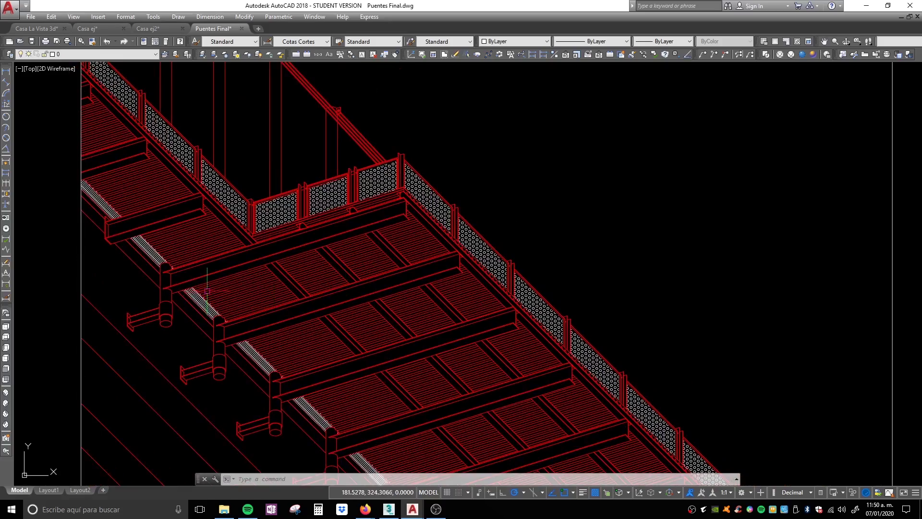
{"action": "scroll", "coordinate": [207, 291], "scroll_direction": "down", "scroll_amount": 12}
{"action": "middle_click_drag", "start_coordinate": [461, 432], "coordinate": [461, 218]}
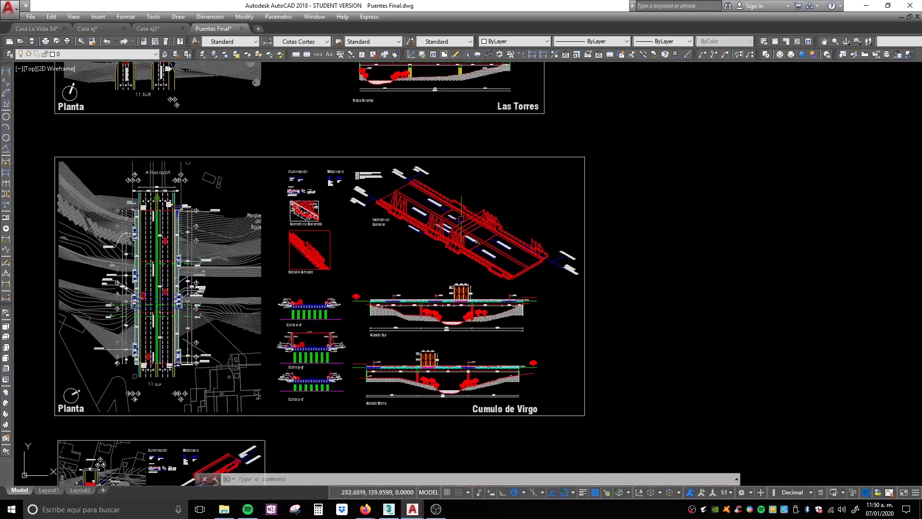
{"action": "scroll", "coordinate": [308, 338], "scroll_direction": "up", "scroll_amount": 14}
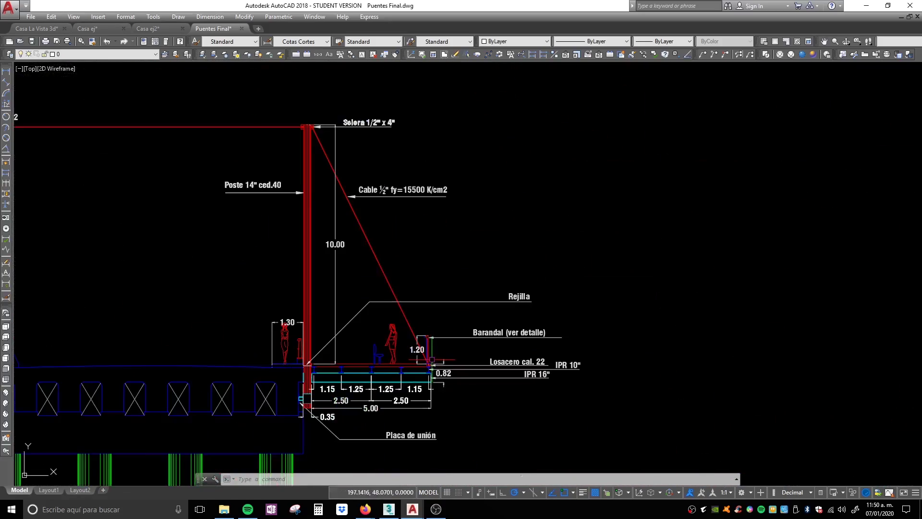
{"action": "scroll", "coordinate": [436, 231], "scroll_direction": "down", "scroll_amount": 8}
{"action": "scroll", "coordinate": [436, 230], "scroll_direction": "down", "scroll_amount": 6}
{"action": "mouse_move", "coordinate": [432, 480]}
{"action": "middle_mouse_down"}
{"action": "mouse_move", "coordinate": [394, 405]}
{"action": "mouse_move", "coordinate": [444, 344]}
{"action": "middle_mouse_up"}
{"action": "scroll", "coordinate": [378, 350], "scroll_direction": "up", "scroll_amount": 3}
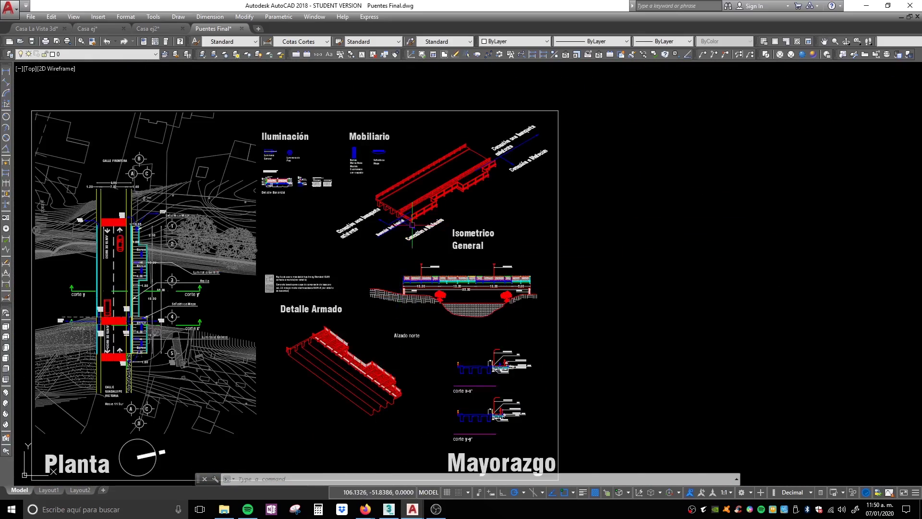
{"action": "scroll", "coordinate": [468, 194], "scroll_direction": "up", "scroll_amount": 8}
{"action": "scroll", "coordinate": [465, 206], "scroll_direction": "down", "scroll_amount": 10}
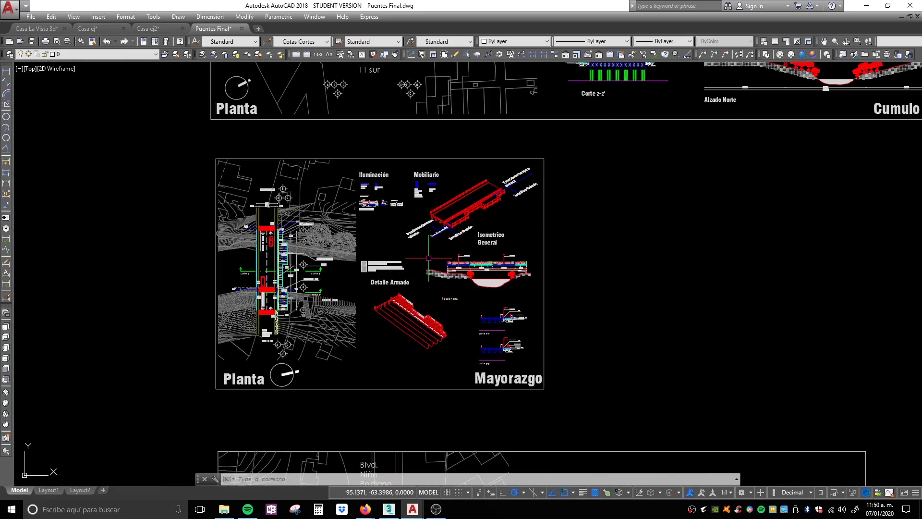
{"action": "scroll", "coordinate": [429, 257], "scroll_direction": "up", "scroll_amount": 10}
{"action": "scroll", "coordinate": [439, 257], "scroll_direction": "down", "scroll_amount": 4}
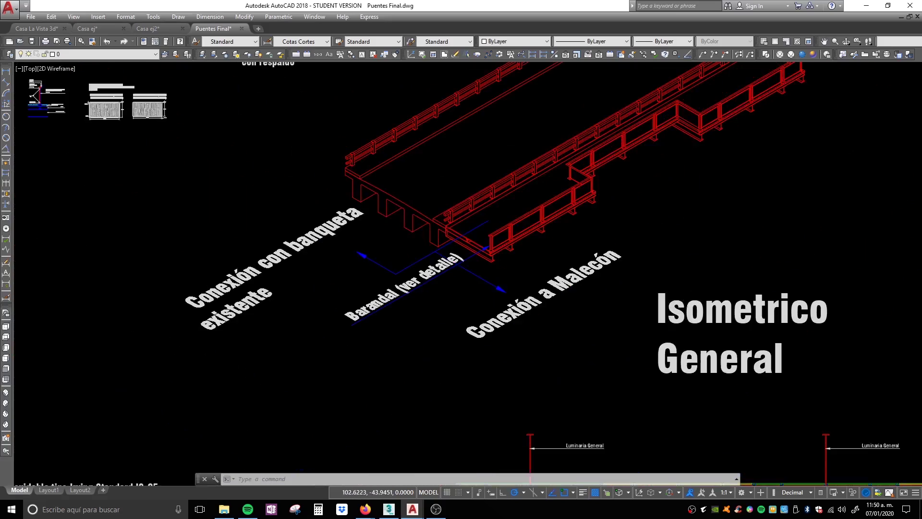
{"action": "scroll", "coordinate": [417, 218], "scroll_direction": "down", "scroll_amount": 8}
{"action": "scroll", "coordinate": [417, 196], "scroll_direction": "down", "scroll_amount": 6}
{"action": "scroll", "coordinate": [393, 161], "scroll_direction": "up", "scroll_amount": 10}
{"action": "scroll", "coordinate": [404, 189], "scroll_direction": "up", "scroll_amount": 2}
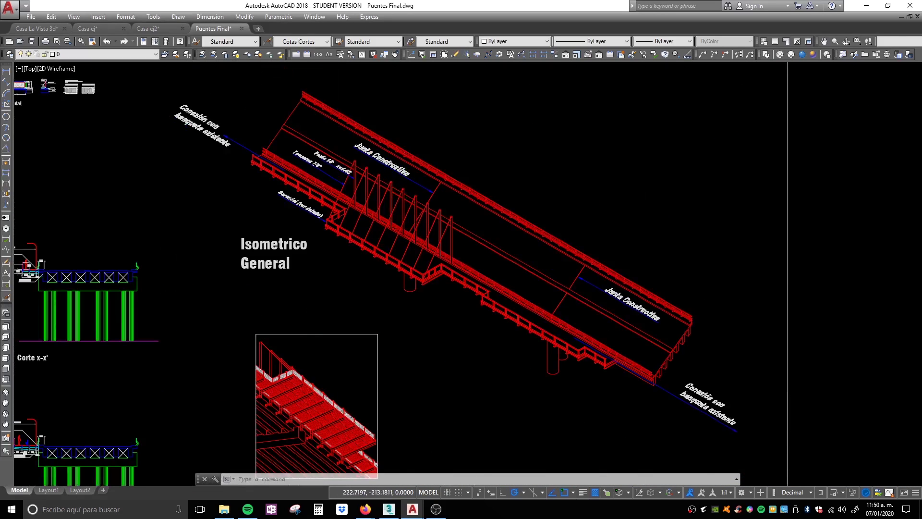
{"action": "scroll", "coordinate": [404, 189], "scroll_direction": "down", "scroll_amount": 8}
{"action": "scroll", "coordinate": [326, 348], "scroll_direction": "up", "scroll_amount": 7}
{"action": "middle_click_drag", "start_coordinate": [330, 347], "coordinate": [539, 155]}
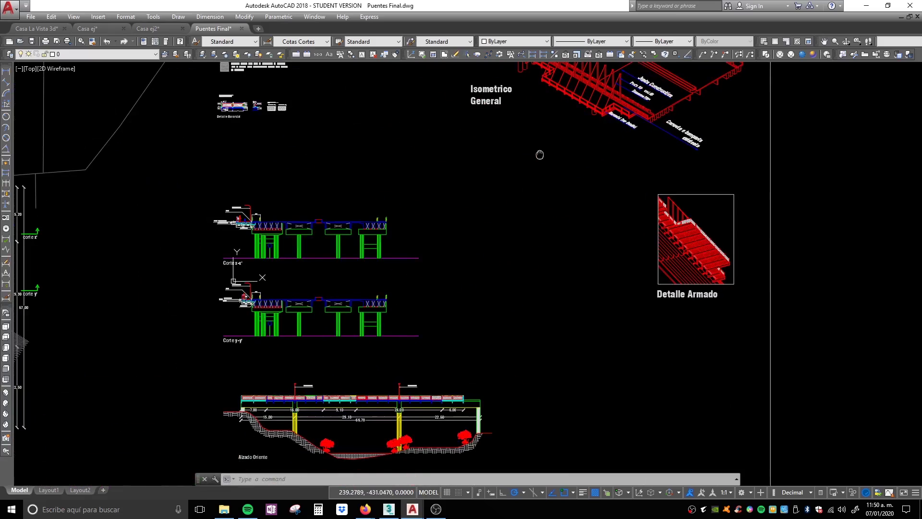
{"action": "scroll", "coordinate": [397, 249], "scroll_direction": "down", "scroll_amount": 2}
{"action": "scroll", "coordinate": [417, 309], "scroll_direction": "down", "scroll_amount": 2}
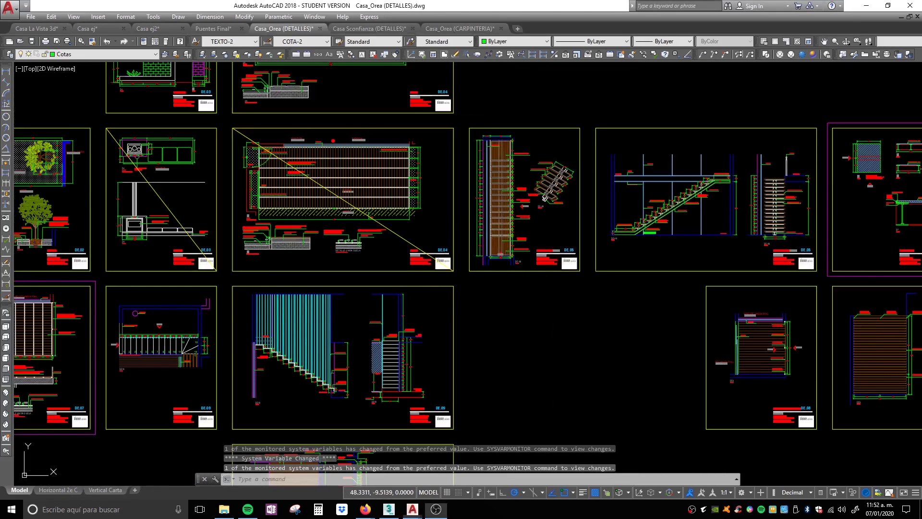
Pan and zoom across detail sheets DE.01 to DE.05 toward the DE-06 stair detail
{"action": "scroll", "coordinate": [479, 324], "scroll_direction": "down", "scroll_amount": 4}
{"action": "middle_click_drag", "start_coordinate": [498, 386], "coordinate": [467, 325]}
{"action": "scroll", "coordinate": [425, 307], "scroll_direction": "up", "scroll_amount": 10}
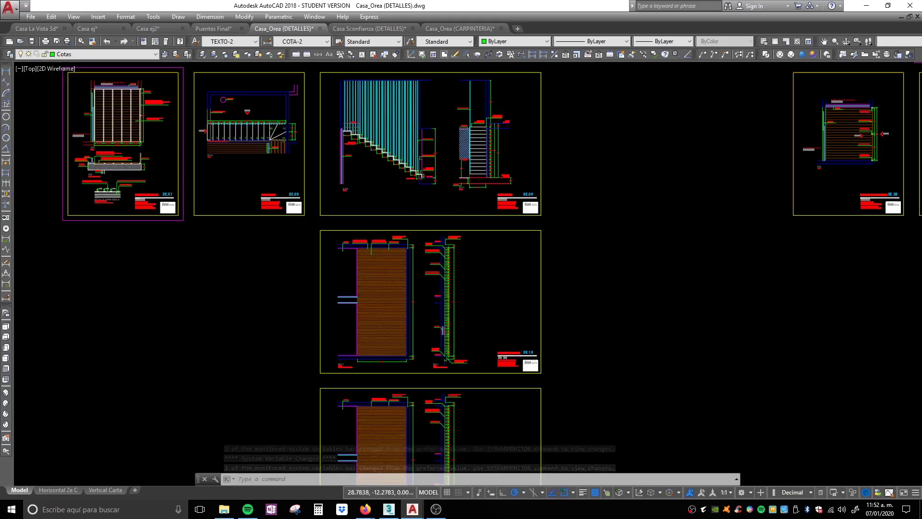
{"action": "scroll", "coordinate": [432, 308], "scroll_direction": "down", "scroll_amount": 8}
{"action": "middle_click_drag", "start_coordinate": [328, 210], "coordinate": [690, 462]}
{"action": "scroll", "coordinate": [358, 208], "scroll_direction": "up", "scroll_amount": 5}
{"action": "middle_click_drag", "start_coordinate": [768, 249], "coordinate": [468, 247]}
{"action": "scroll", "coordinate": [659, 297], "scroll_direction": "down", "scroll_amount": 1}
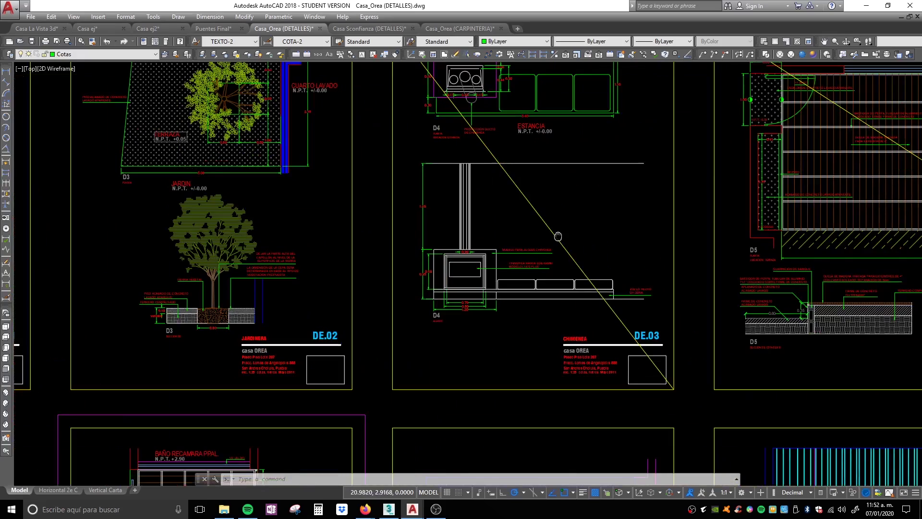
{"action": "middle_click_drag", "start_coordinate": [669, 294], "coordinate": [336, 230]}
{"action": "scroll", "coordinate": [336, 231], "scroll_direction": "down", "scroll_amount": 3}
{"action": "scroll", "coordinate": [349, 247], "scroll_direction": "down", "scroll_amount": 2}
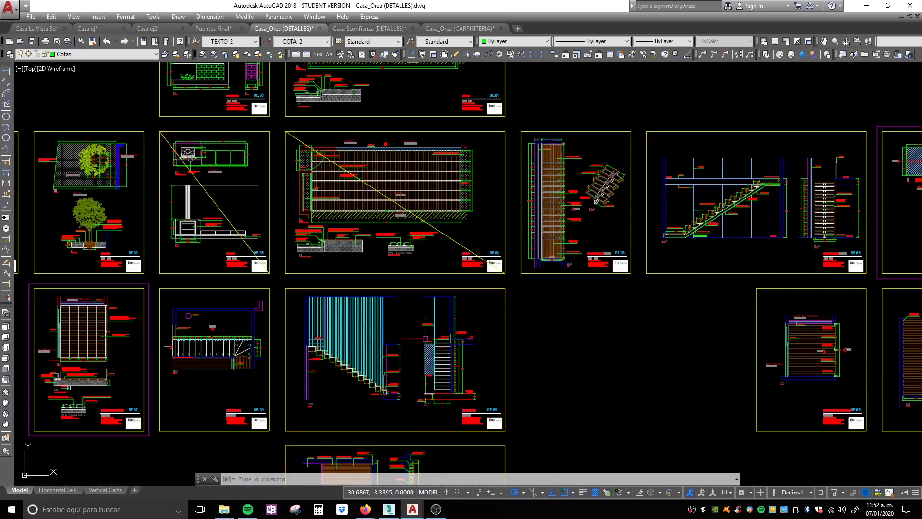
{"action": "middle_click_drag", "start_coordinate": [563, 186], "coordinate": [480, 288]}
{"action": "scroll", "coordinate": [518, 349], "scroll_direction": "up", "scroll_amount": 8}
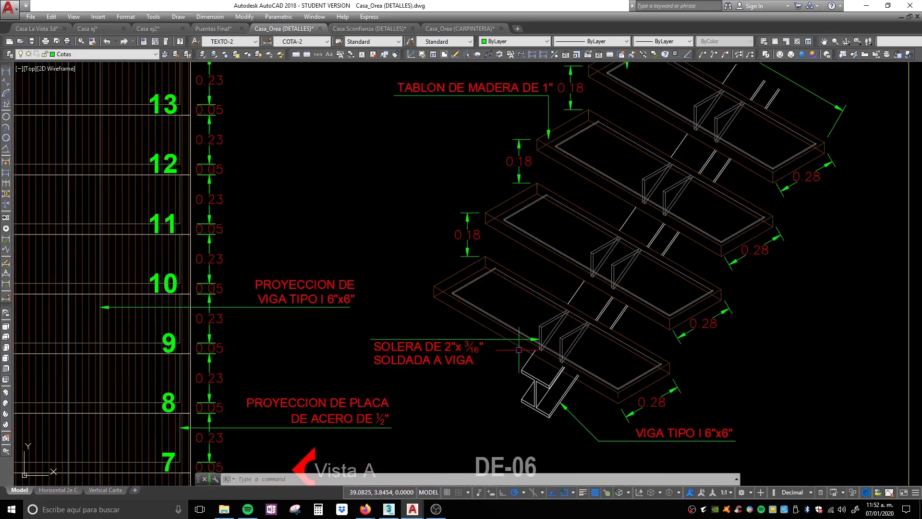
{"action": "scroll", "coordinate": [540, 277], "scroll_direction": "down", "scroll_amount": 4}
{"action": "scroll", "coordinate": [435, 253], "scroll_direction": "down", "scroll_amount": 6}
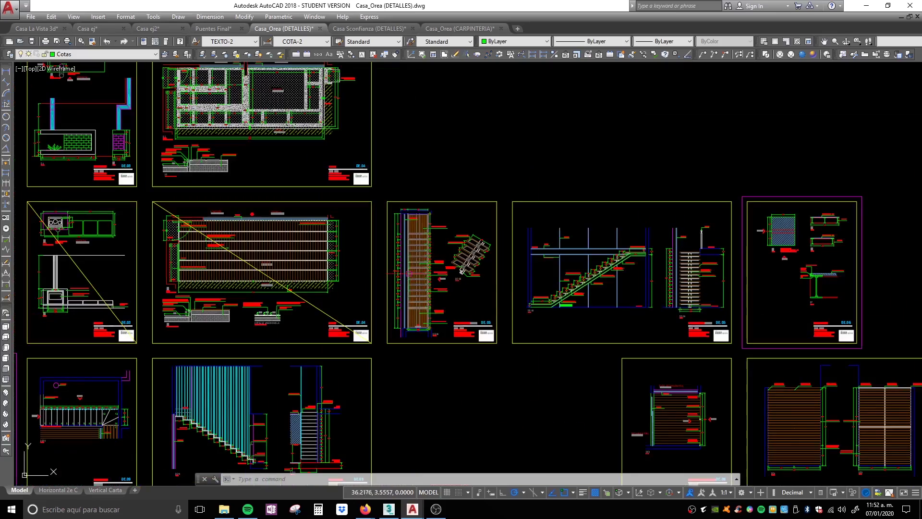
Browse the lower sheets DE.05, DE.06 and DE.08, then switch to Casa Sconfianza (DETALLES)
{"action": "middle_click_drag", "start_coordinate": [661, 301], "coordinate": [325, 203]}
{"action": "scroll", "coordinate": [374, 231], "scroll_direction": "up", "scroll_amount": 3}
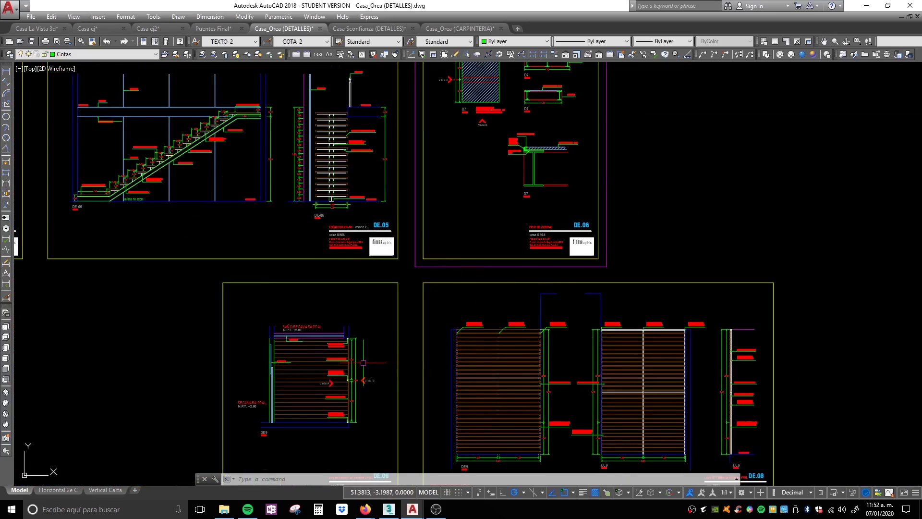
{"action": "middle_click_drag", "start_coordinate": [363, 362], "coordinate": [473, 298]}
{"action": "scroll", "coordinate": [473, 298], "scroll_direction": "down", "scroll_amount": 5}
{"action": "scroll", "coordinate": [556, 298], "scroll_direction": "up", "scroll_amount": 5}
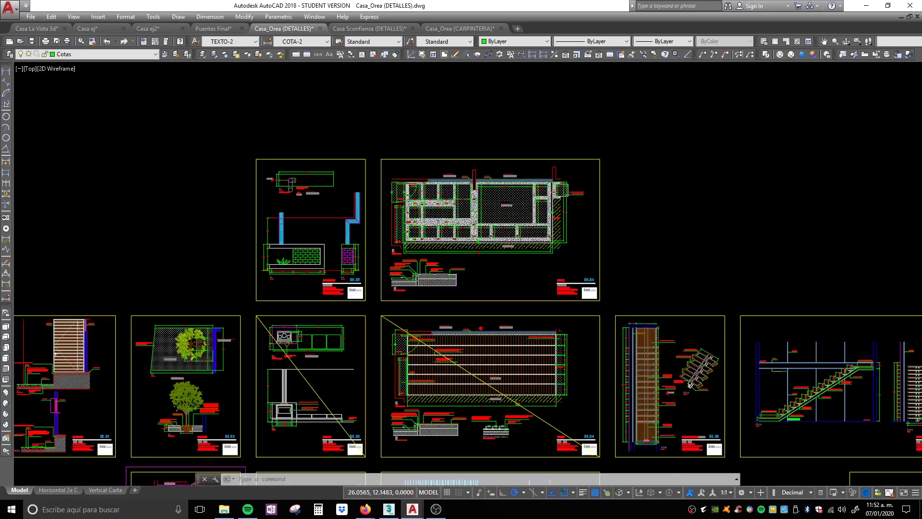
{"action": "scroll", "coordinate": [319, 200], "scroll_direction": "up", "scroll_amount": 6}
{"action": "scroll", "coordinate": [282, 248], "scroll_direction": "down", "scroll_amount": 5}
{"action": "middle_click_drag", "start_coordinate": [411, 181], "coordinate": [379, 132]}
{"action": "scroll", "coordinate": [379, 132], "scroll_direction": "down", "scroll_amount": 5}
{"action": "middle_click_drag", "start_coordinate": [412, 192], "coordinate": [391, 151]}
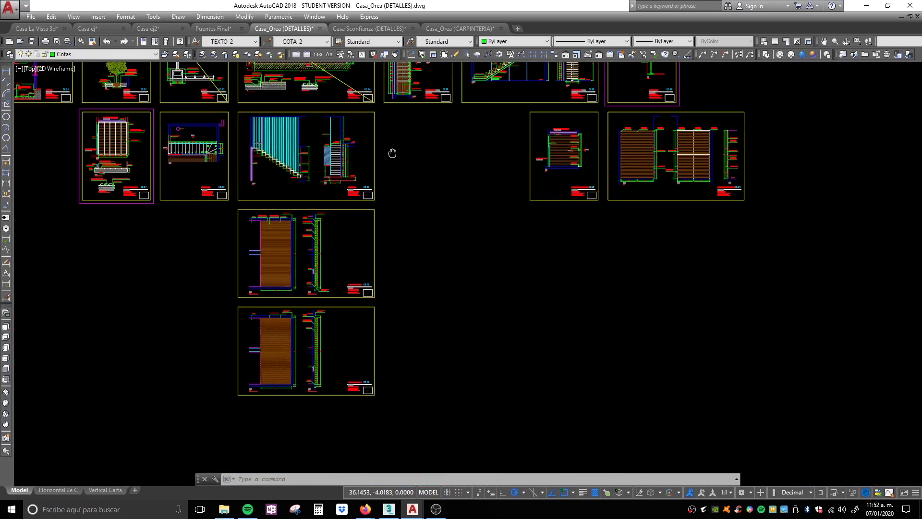
{"action": "middle_click_drag", "start_coordinate": [255, 227], "coordinate": [301, 246]}
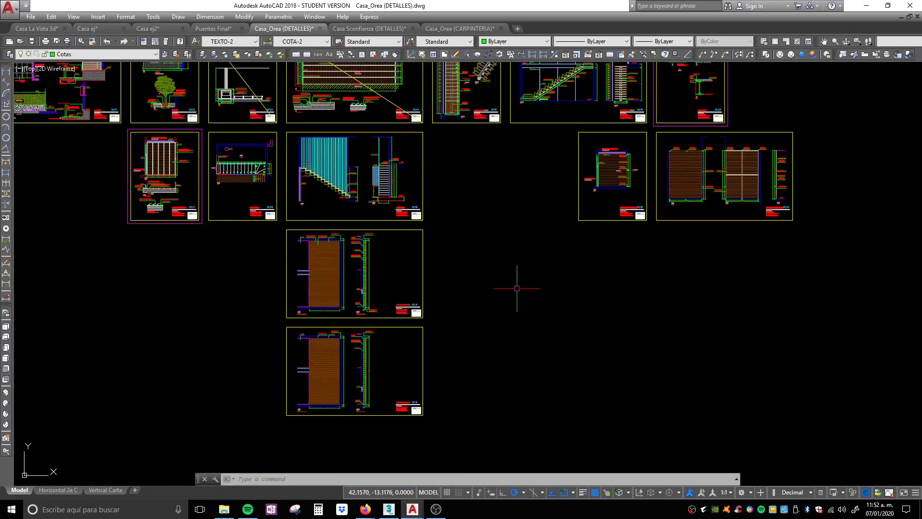
{"action": "middle_click_drag", "start_coordinate": [517, 288], "coordinate": [407, 346]}
{"action": "scroll", "coordinate": [490, 343], "scroll_direction": "up", "scroll_amount": 4}
{"action": "mouse_move", "coordinate": [499, 336]}
{"action": "middle_mouse_down"}
{"action": "mouse_move", "coordinate": [490, 344]}
{"action": "mouse_move", "coordinate": [493, 404]}
{"action": "middle_mouse_up"}
{"action": "scroll", "coordinate": [508, 203], "scroll_direction": "down", "scroll_amount": 4}
{"action": "middle_click_drag", "start_coordinate": [437, 197], "coordinate": [601, 266]}
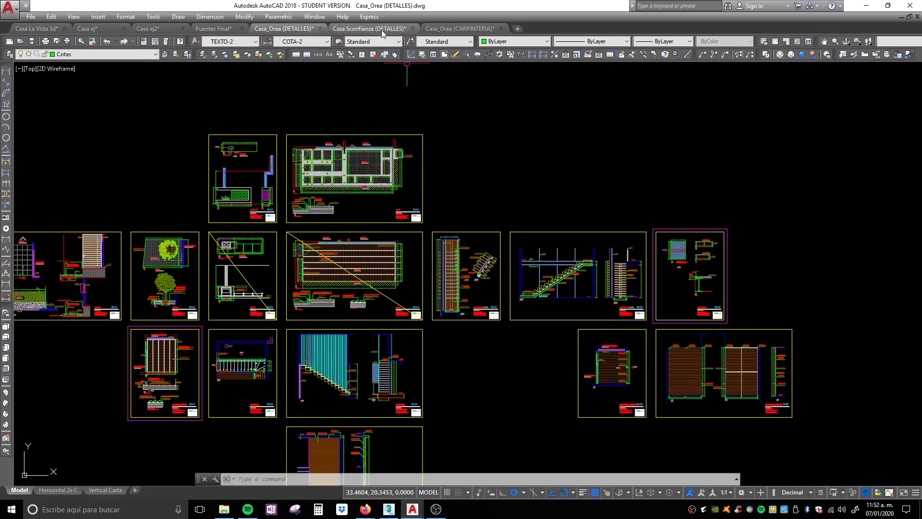
{"action": "left_click", "coordinate": [381, 29]}
Zoom around the Casa Sconfianza detail sheets, then return to Casa La Vista 3d via the taskbar
{"action": "middle_click_drag", "start_coordinate": [373, 315], "coordinate": [556, 327]}
{"action": "scroll", "coordinate": [432, 216], "scroll_direction": "up", "scroll_amount": 8}
{"action": "scroll", "coordinate": [390, 312], "scroll_direction": "down", "scroll_amount": 2}
{"action": "scroll", "coordinate": [376, 276], "scroll_direction": "down", "scroll_amount": 3}
{"action": "scroll", "coordinate": [376, 275], "scroll_direction": "down", "scroll_amount": 4}
{"action": "scroll", "coordinate": [425, 332], "scroll_direction": "up", "scroll_amount": 3}
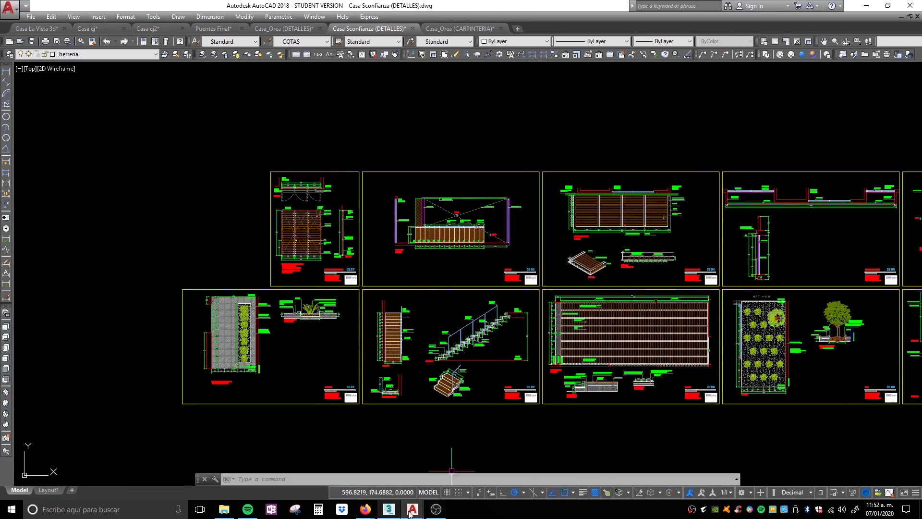
{"action": "mouse_move", "coordinate": [417, 514]}
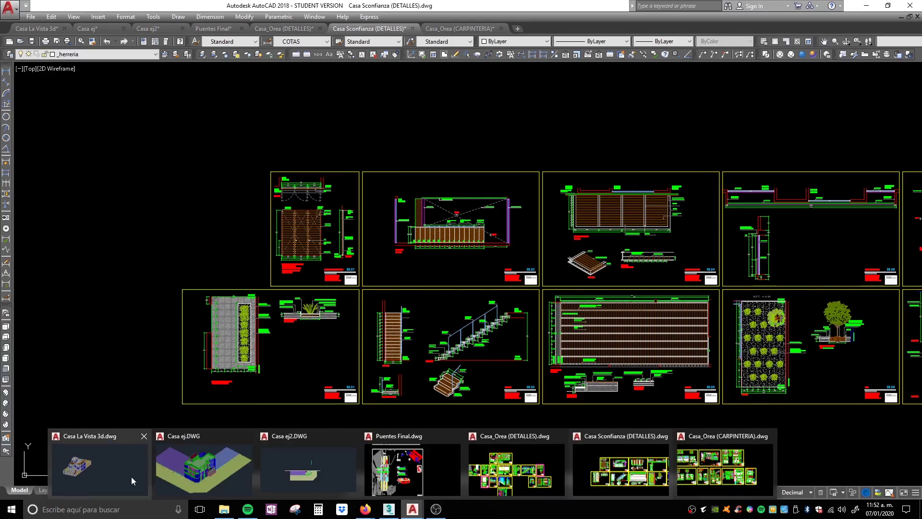
{"action": "left_click", "coordinate": [131, 476]}
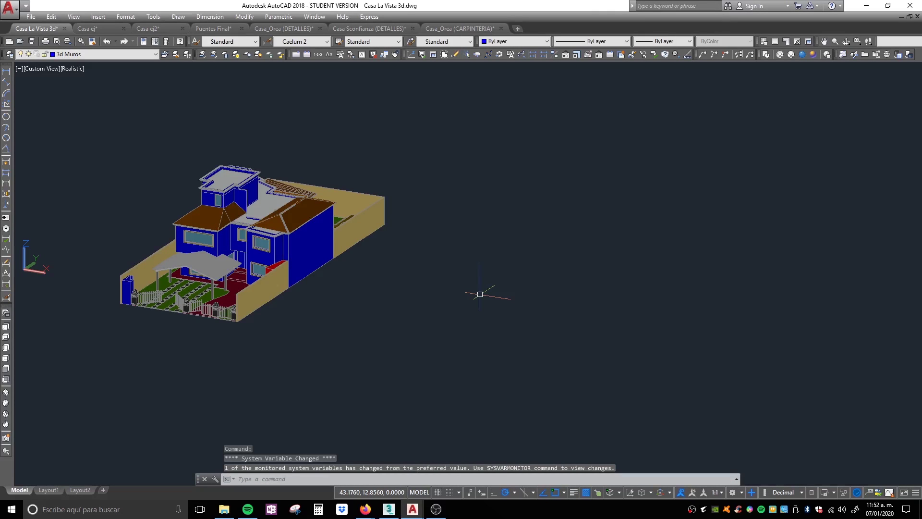
Centre and zoom in on the shaded blue-walled 3D house
{"action": "middle_click_drag", "start_coordinate": [357, 300], "coordinate": [502, 323]}
{"action": "scroll", "coordinate": [444, 295], "scroll_direction": "up", "scroll_amount": 1}
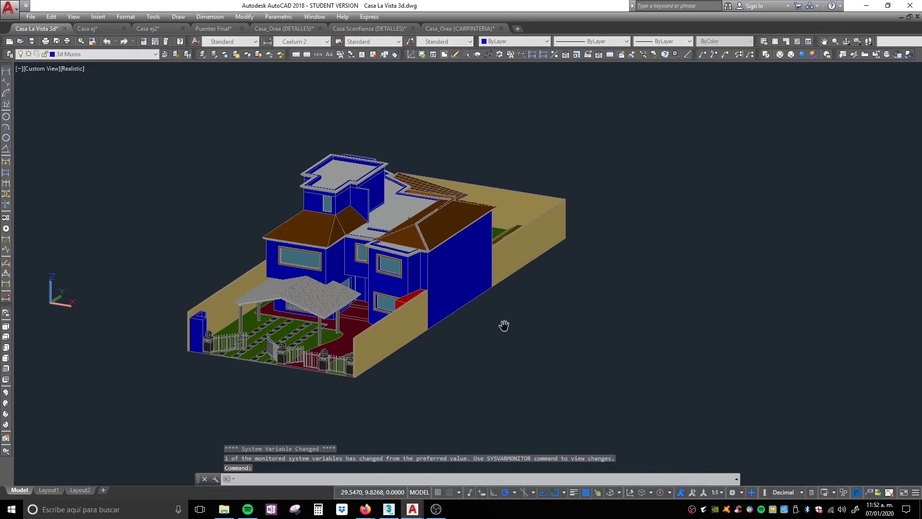
{"action": "scroll", "coordinate": [511, 316], "scroll_direction": "up", "scroll_amount": 2}
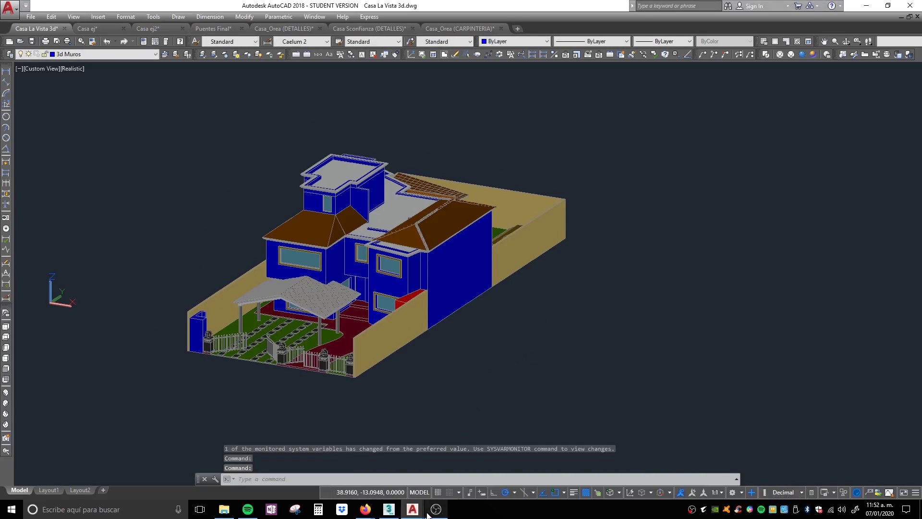